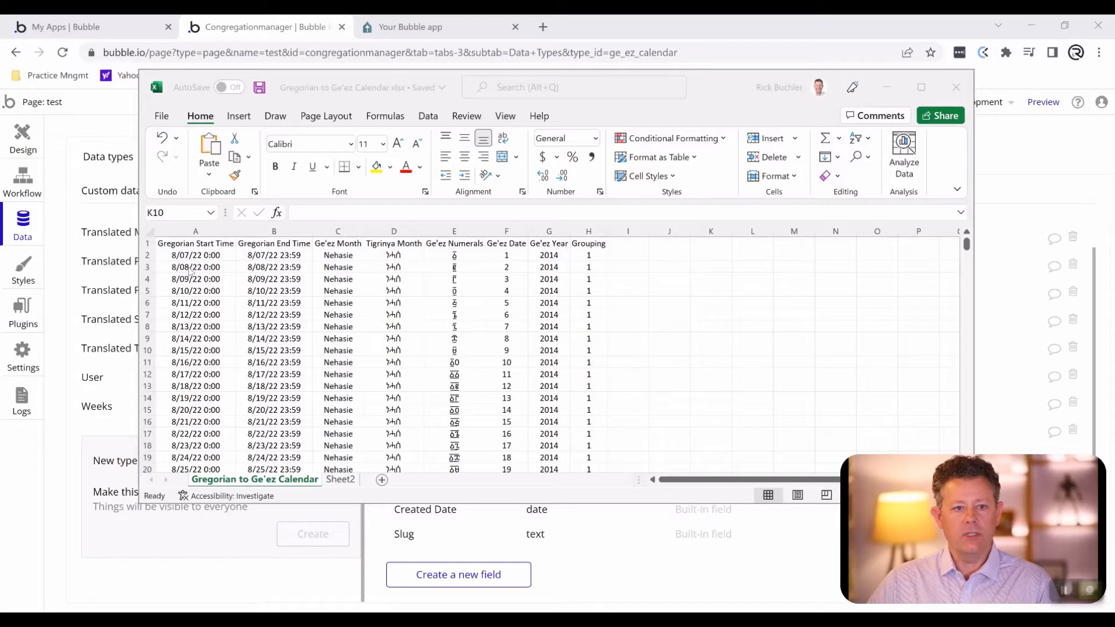
- Examine the date, month, numeral, year and grouping columns of the Gregorian to Ge'ez Calendar sheet
scroll(210, 349, "down", 6)
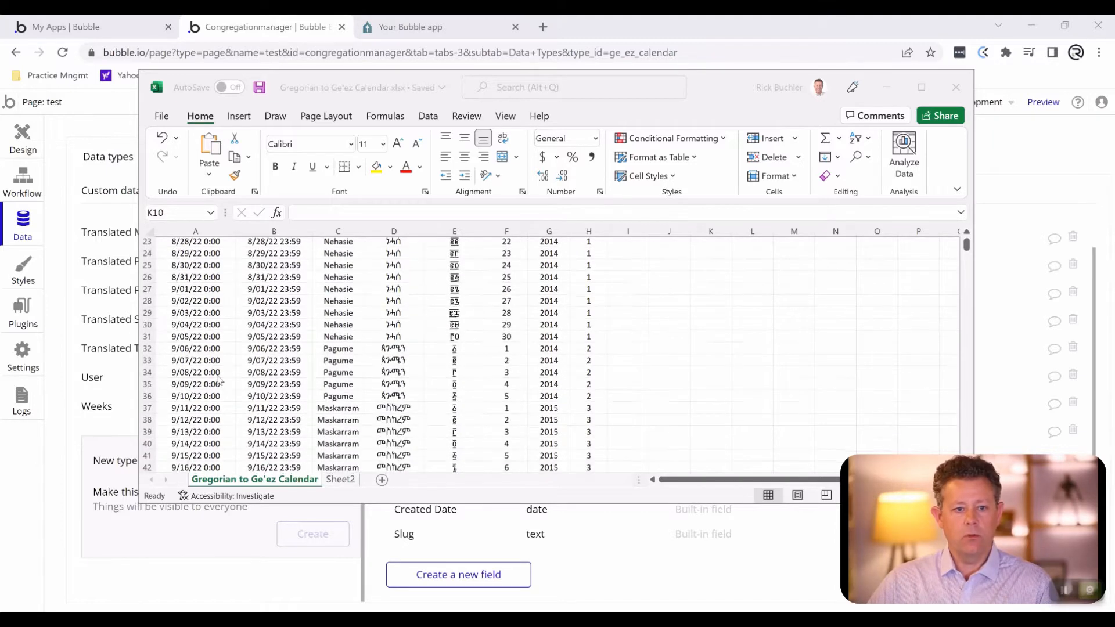
scroll(220, 380, "up", 6)
scroll(227, 381, "down", 6)
scroll(233, 380, "up", 6)
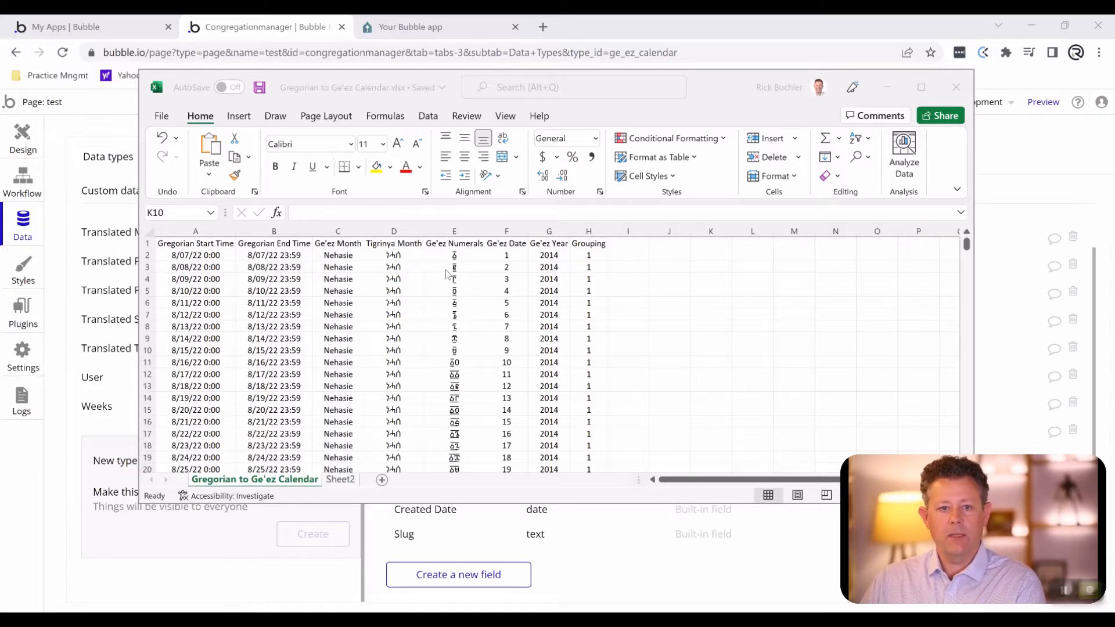
scroll(495, 302, "down", 1)
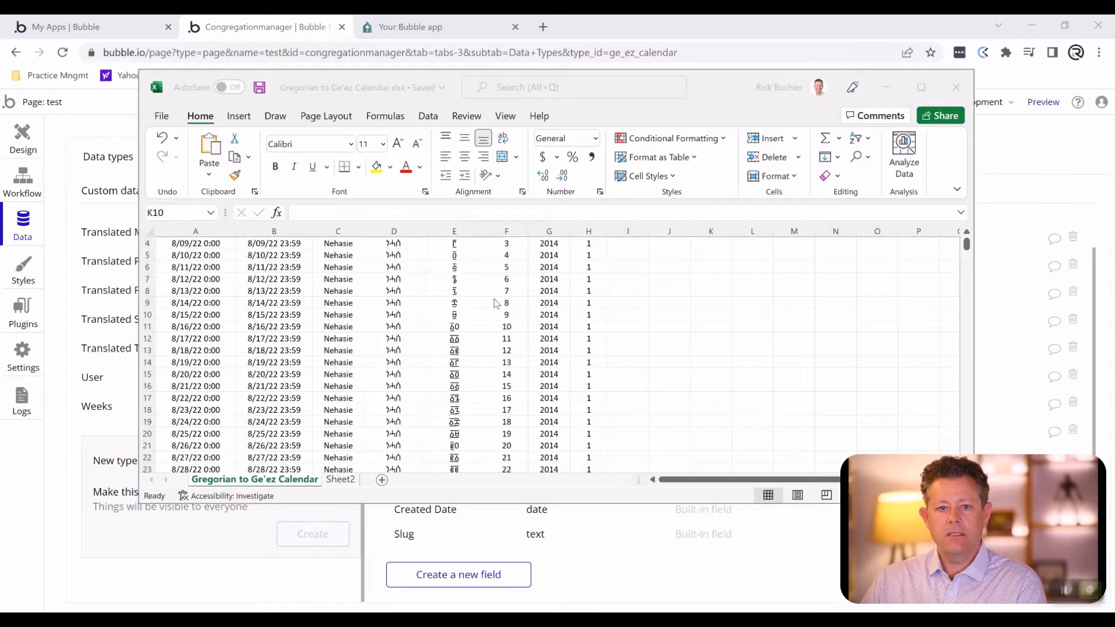
scroll(496, 302, "up", 1)
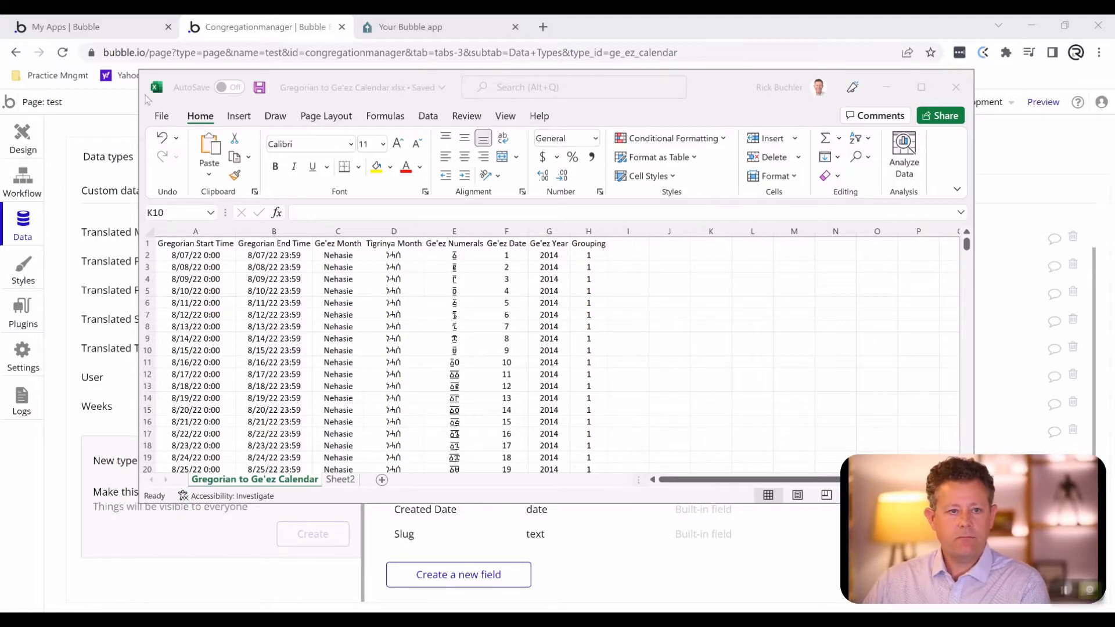
- Save the active sheet as a CSV UTF-8 (Comma delimited) file in the Downloads > Ge'ez folder under the name Gregorian to Ge'ez Calendar
left_click(159, 120)
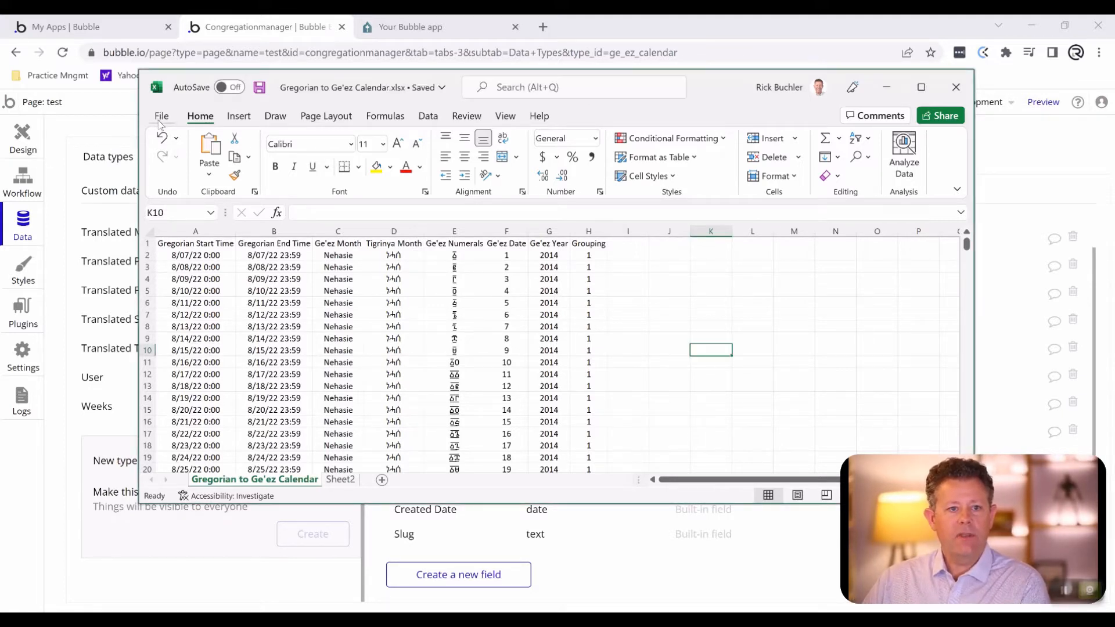
left_click(160, 120)
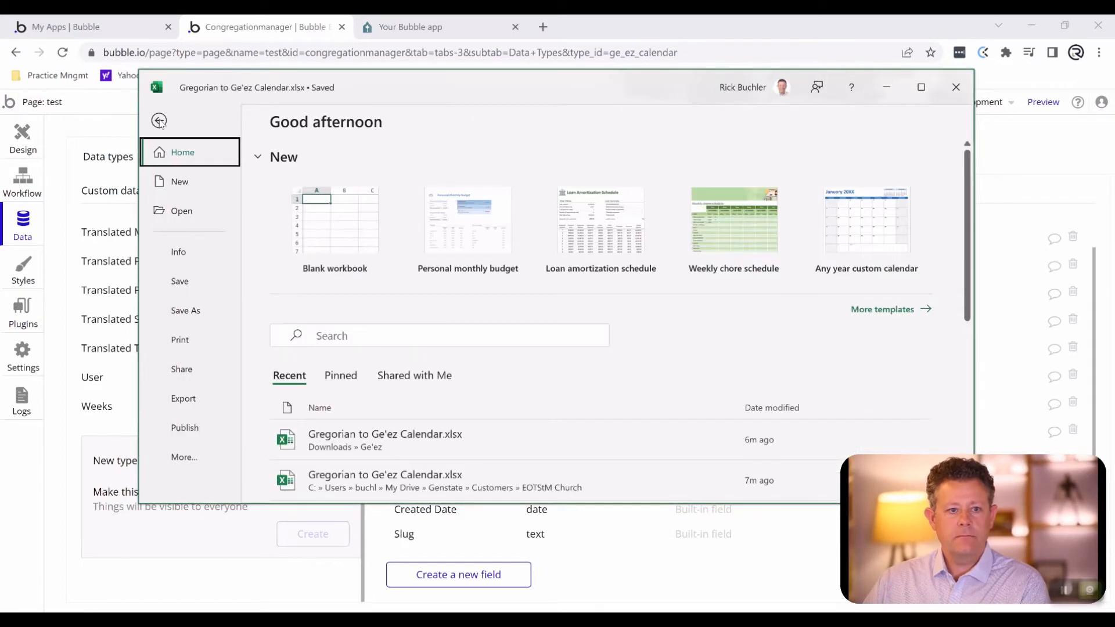
left_click(196, 312)
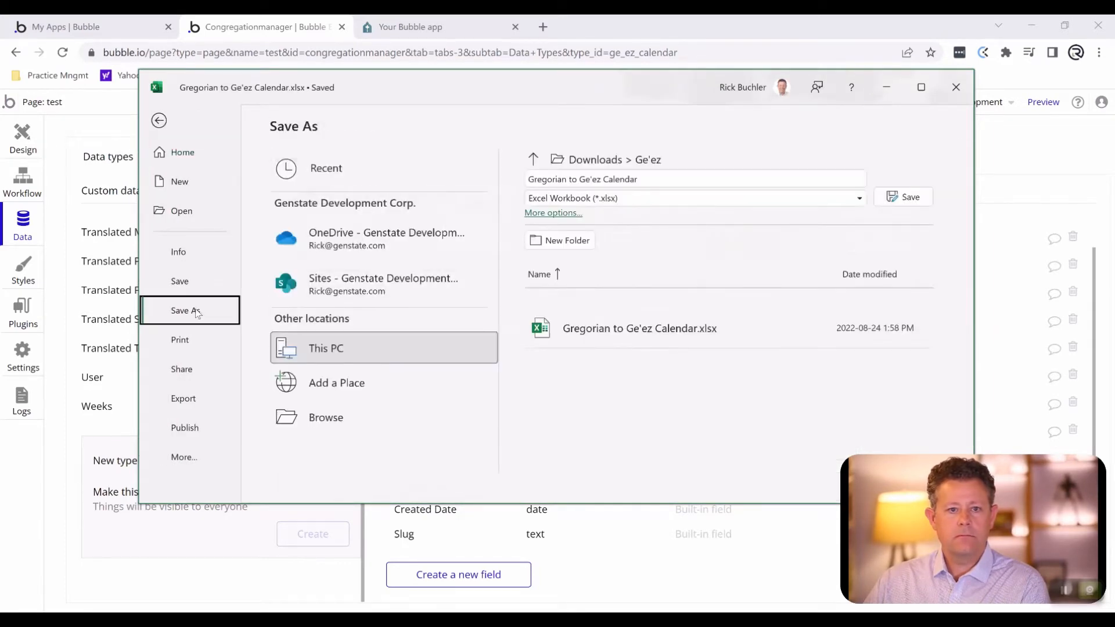
left_click(647, 200)
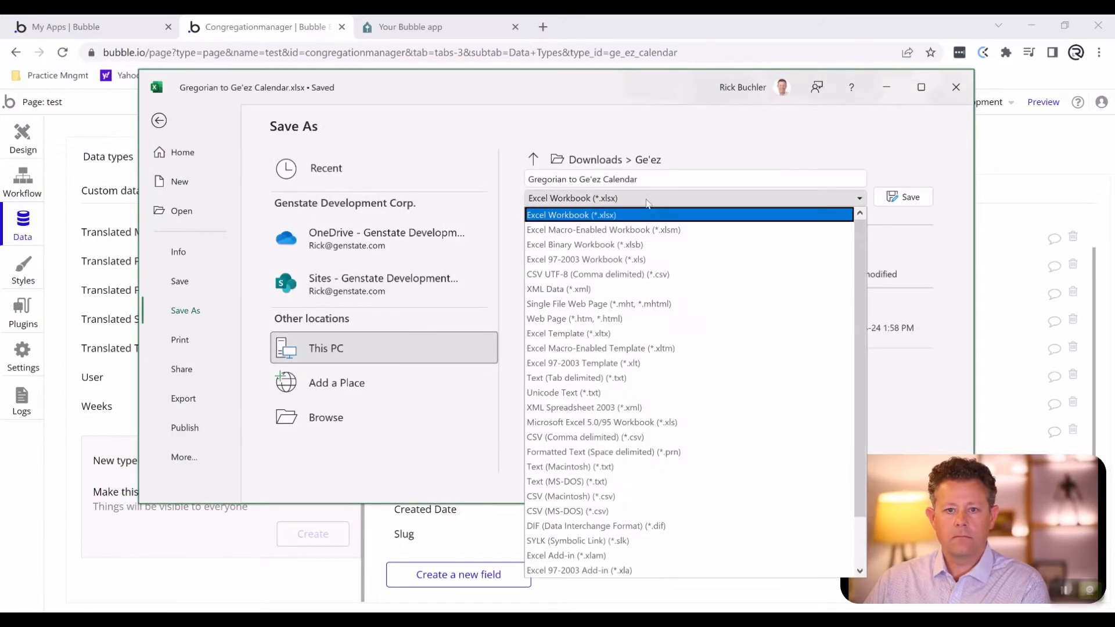
left_click(616, 275)
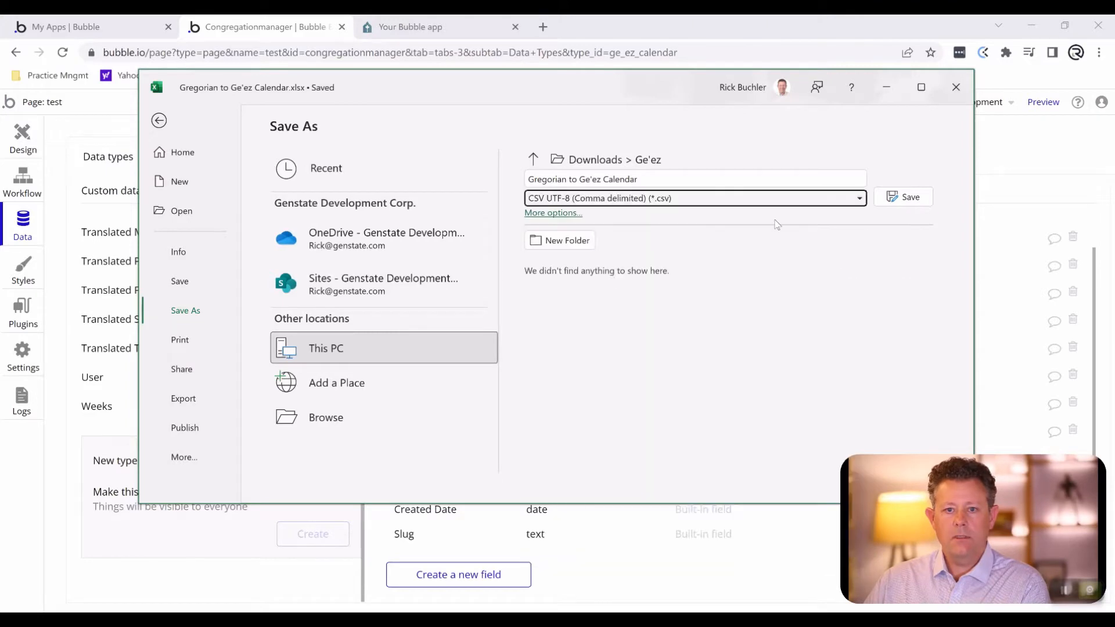
left_click(914, 198)
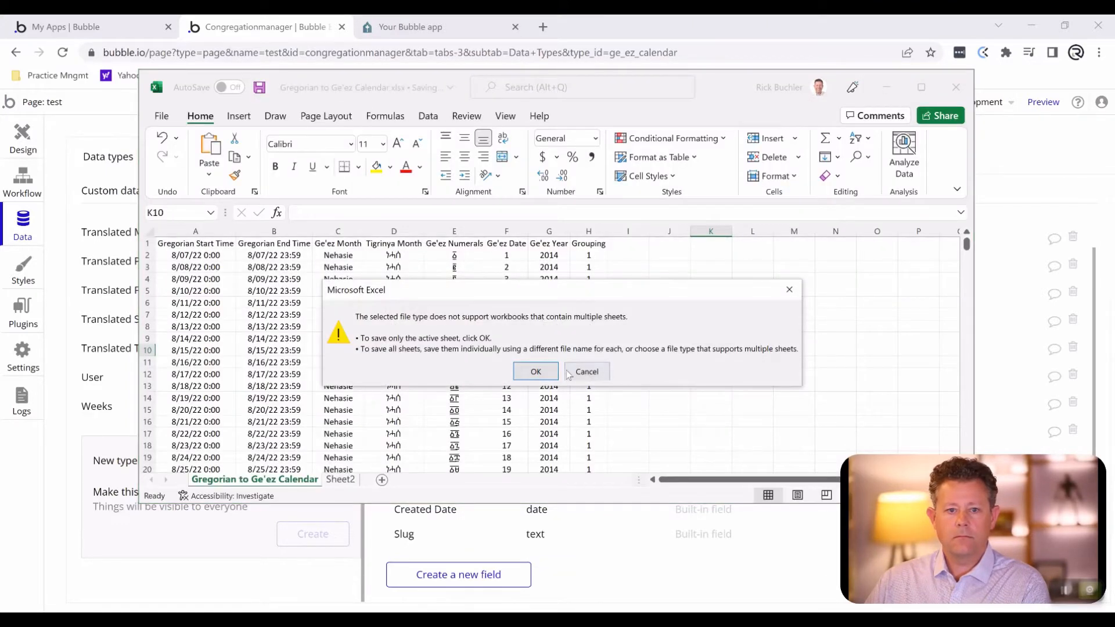
left_click(543, 373)
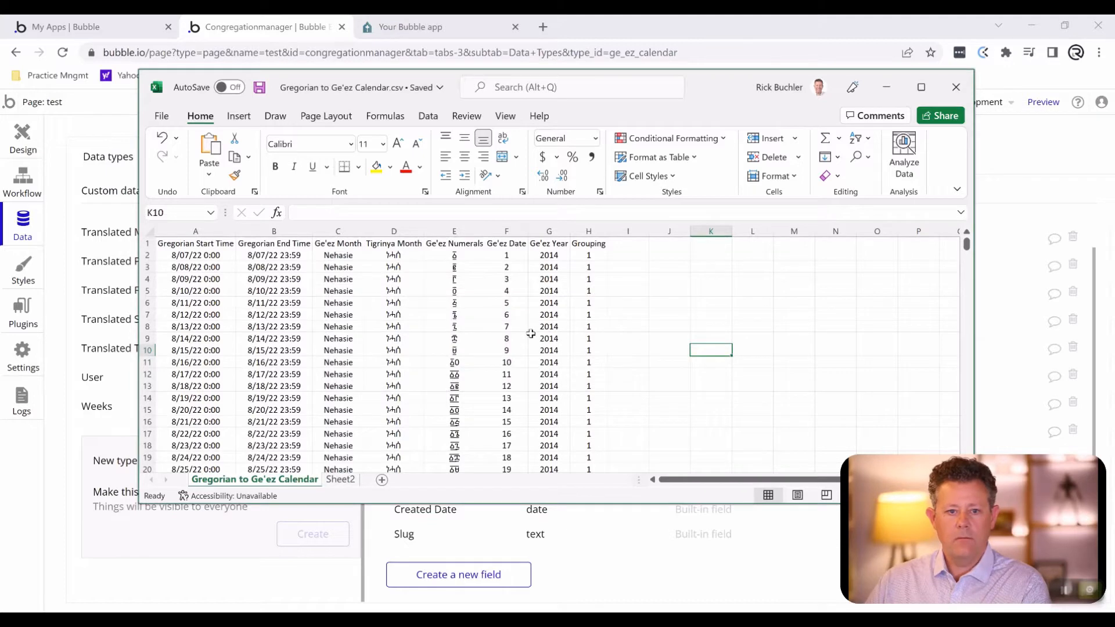
- Switch to the Bubble editor and choose Gregorian to Ge'ez Calendar.csv as the upload file for the Ge'ez Calendar data type
left_click(108, 441)
scroll(230, 411, "up", 2)
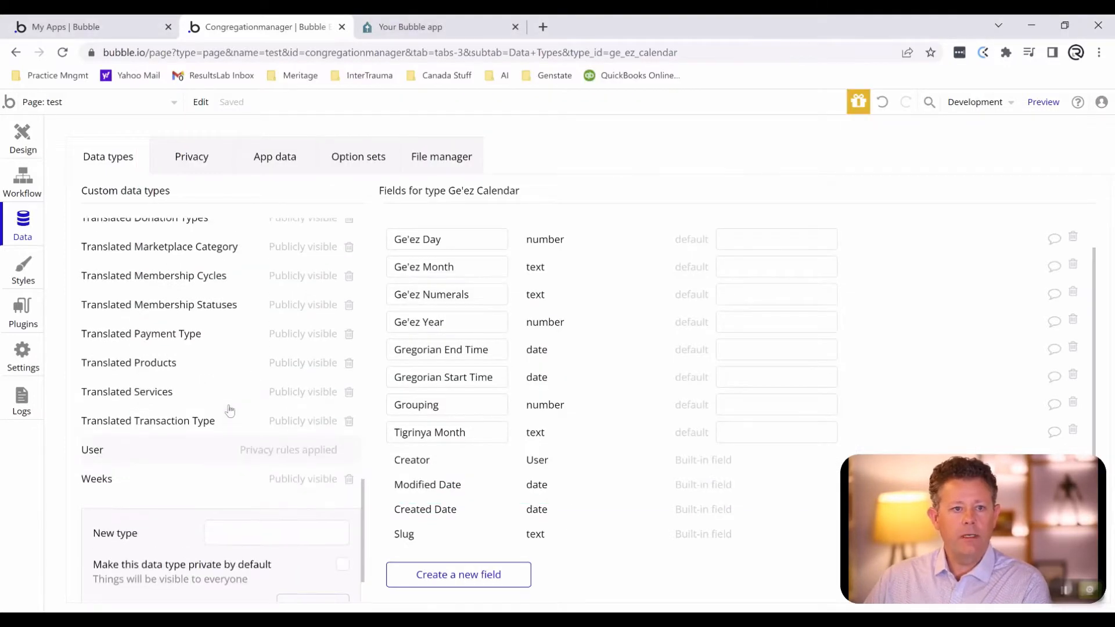
scroll(230, 411, "down", 2)
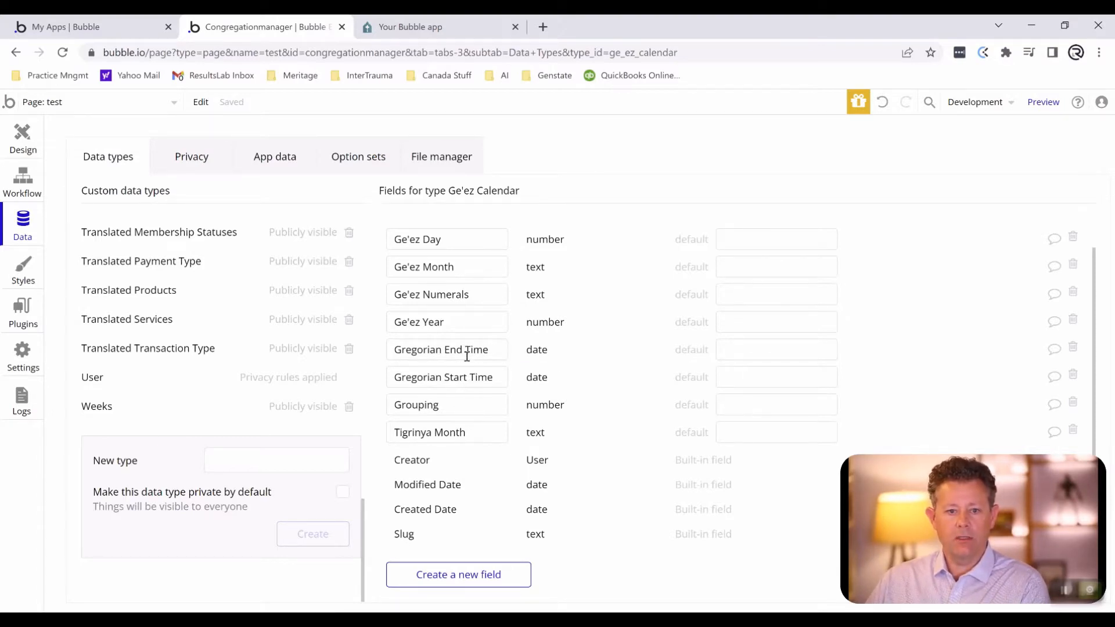
left_click(266, 163)
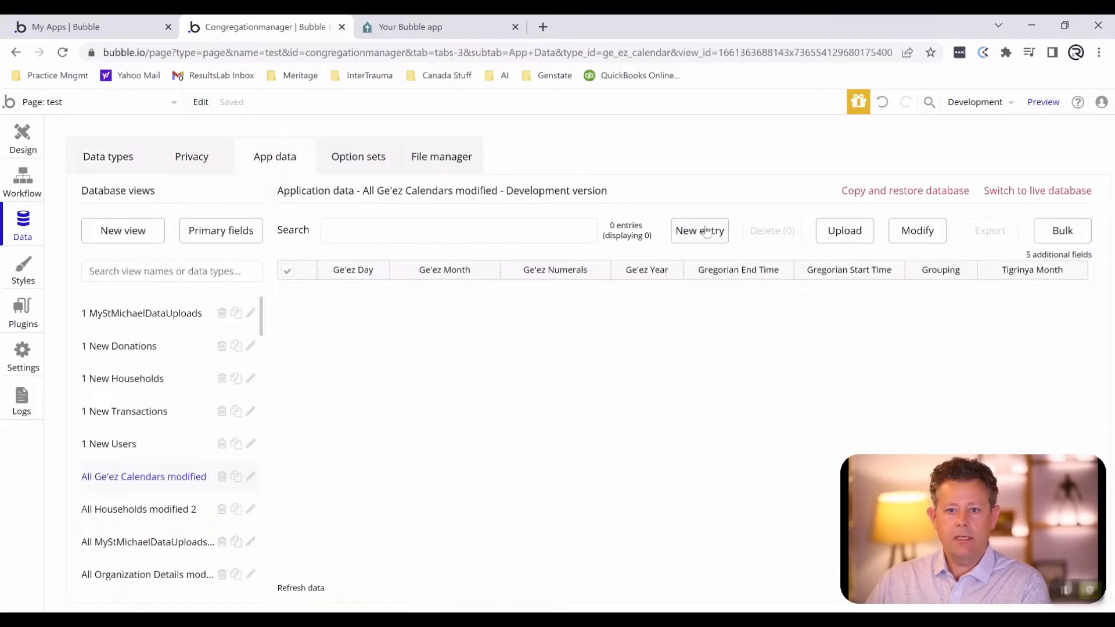
left_click(851, 229)
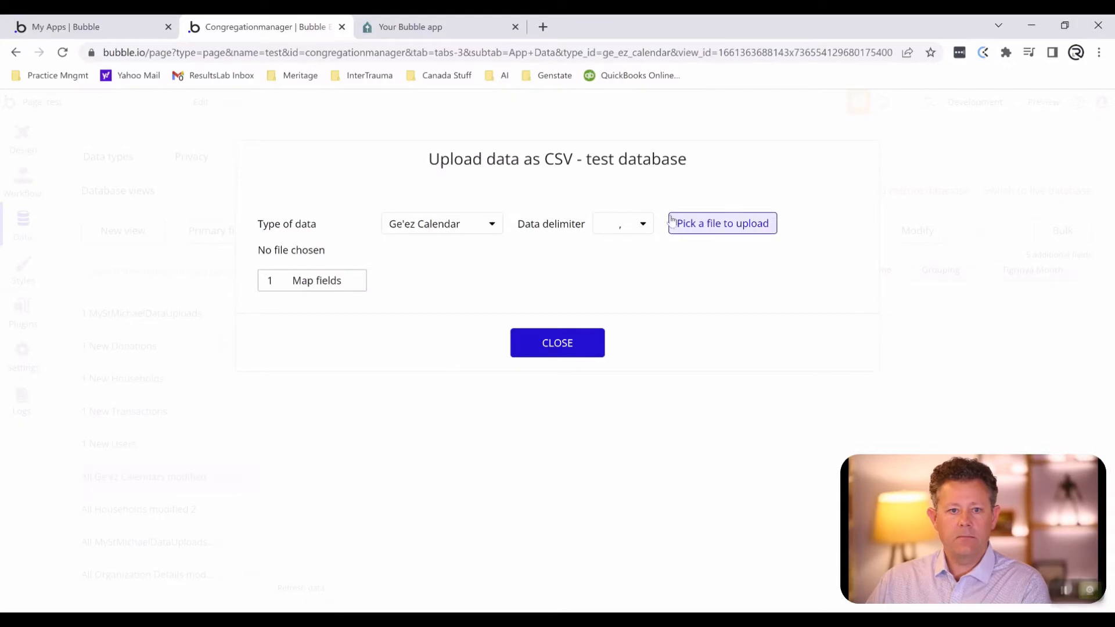
left_click(734, 222)
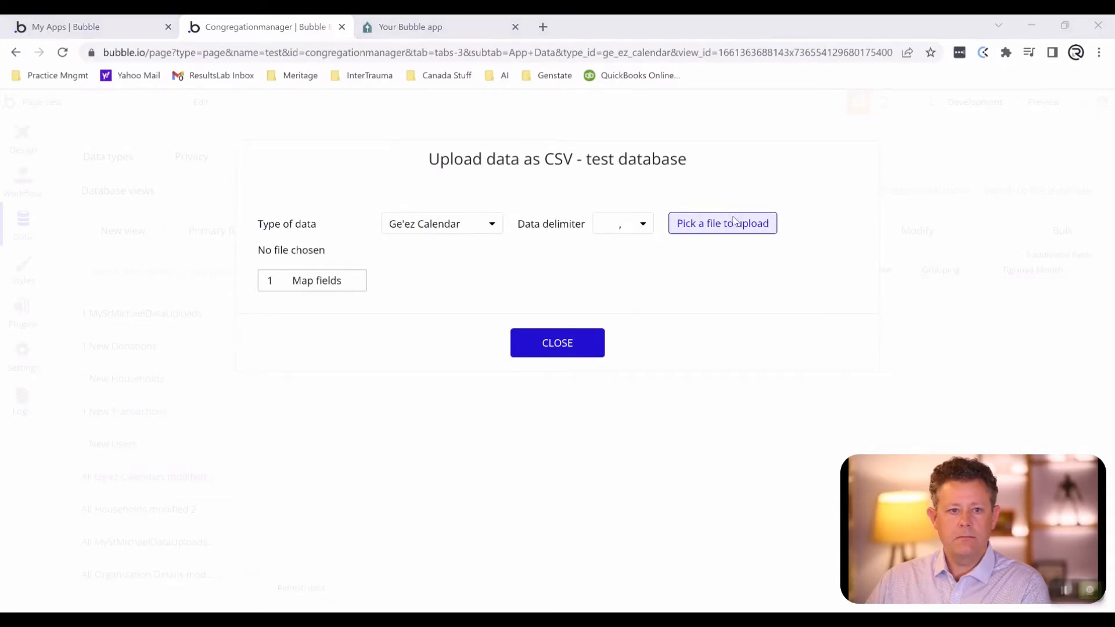
double_click(206, 119)
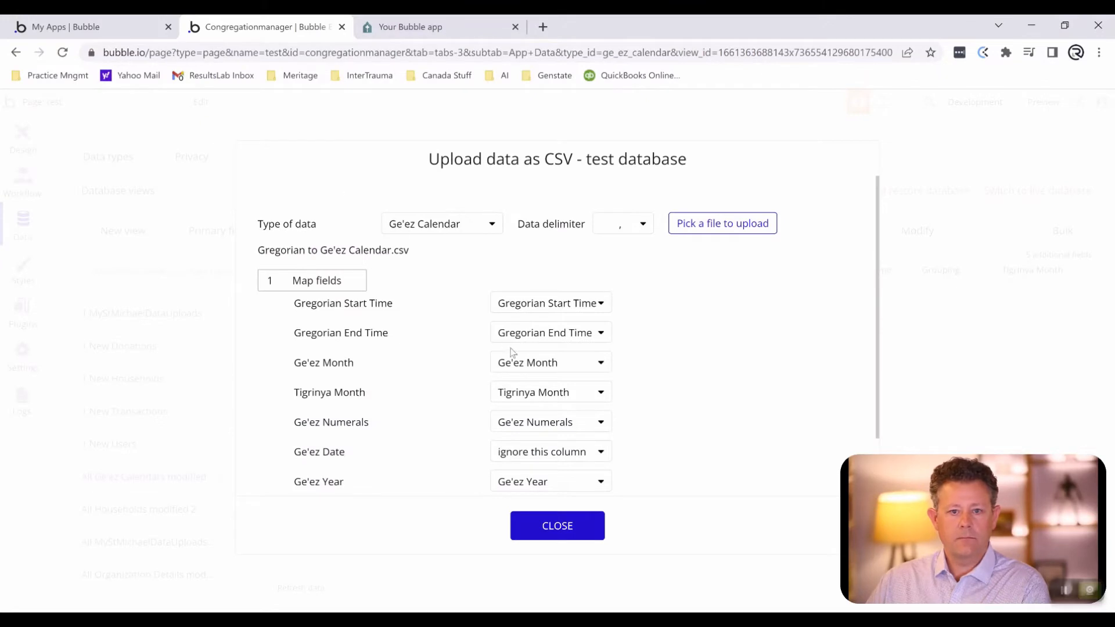
- Validate the mapped CSV columns and upload the data to the test database, closing the upload dialog while it processes
scroll(509, 352, "down", 1)
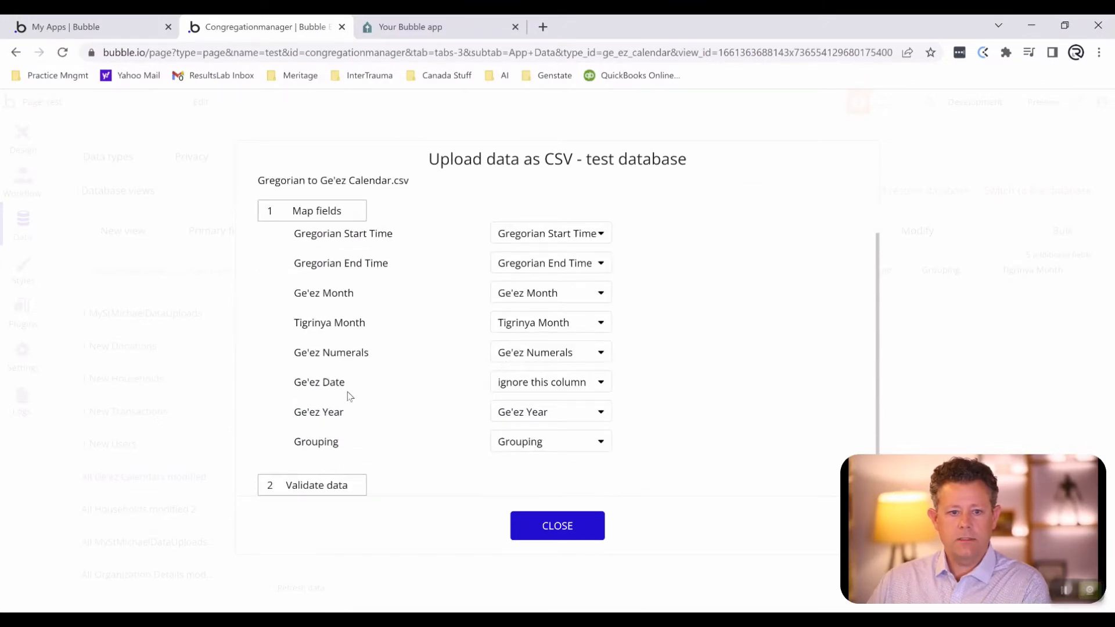
scroll(422, 352, "down", 1)
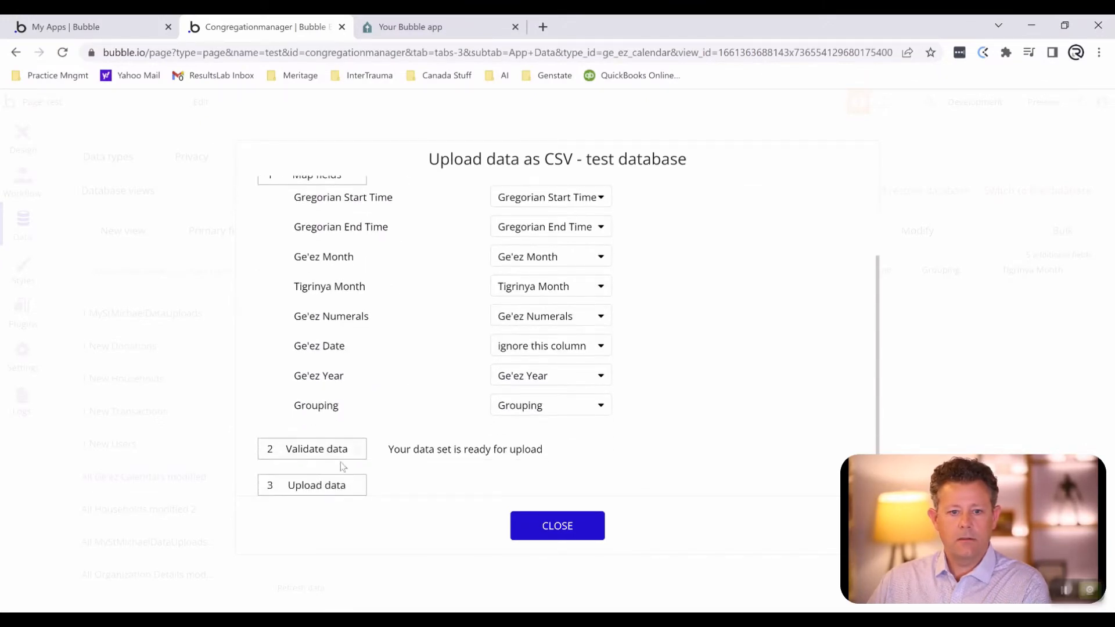
left_click(321, 486)
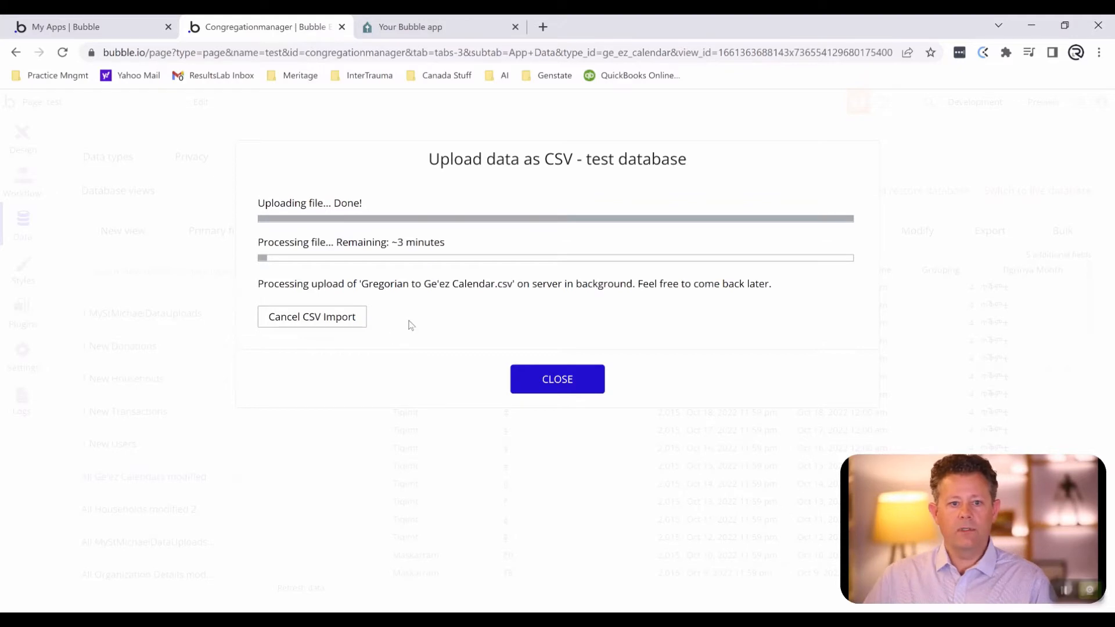
left_click(559, 377)
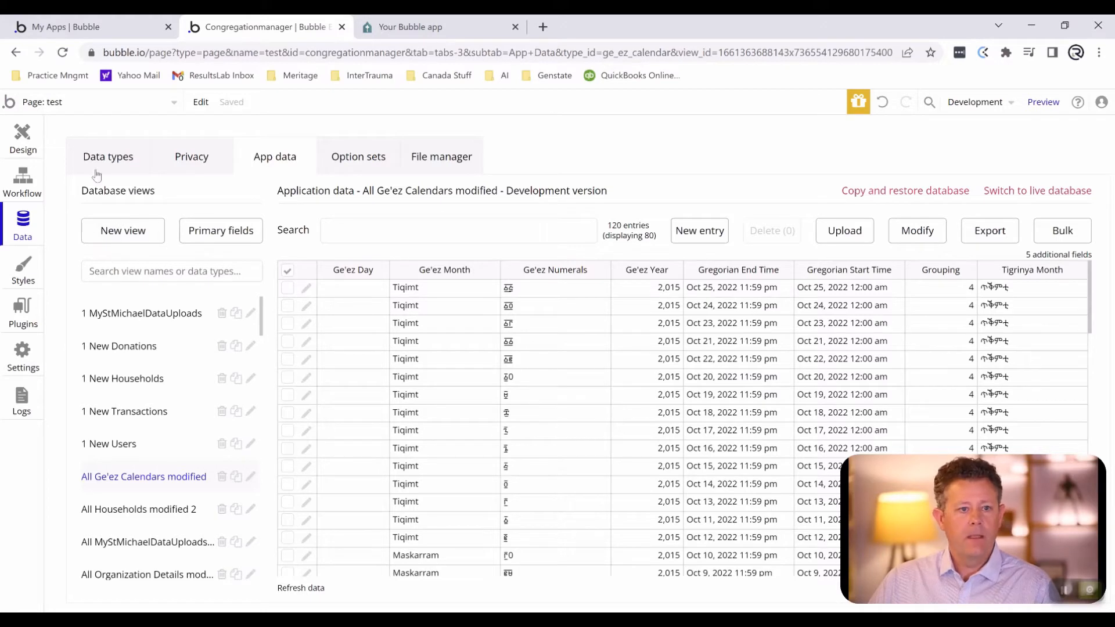
- Draw a repeating group about 1111 px wide on the test page, filling most of the visible canvas
left_click(23, 138)
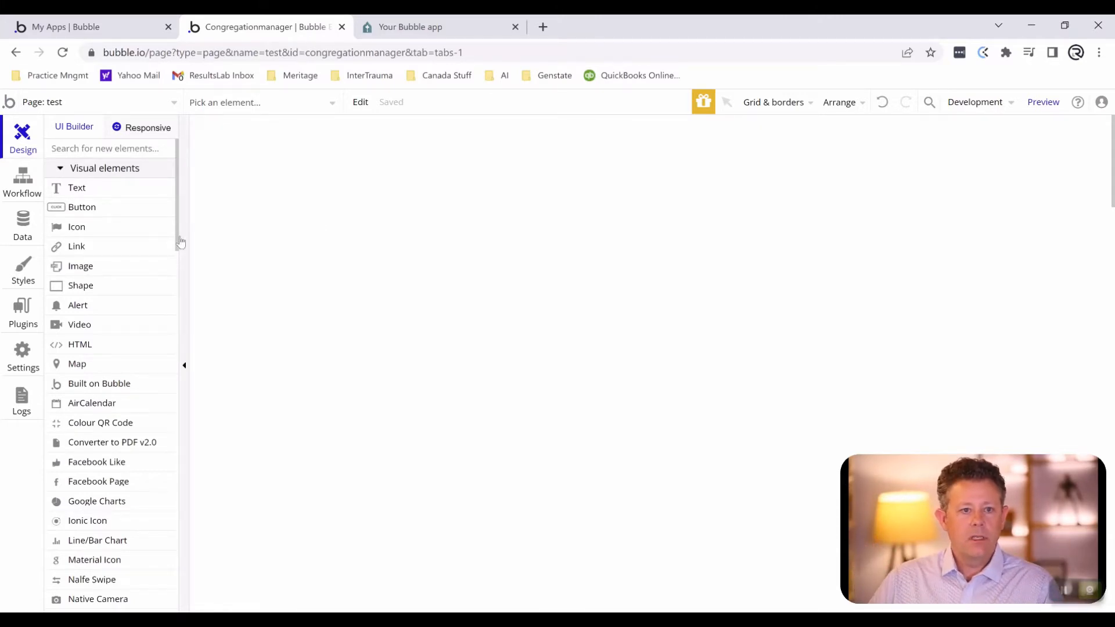
scroll(105, 267, "down", 4)
scroll(107, 269, "down", 5)
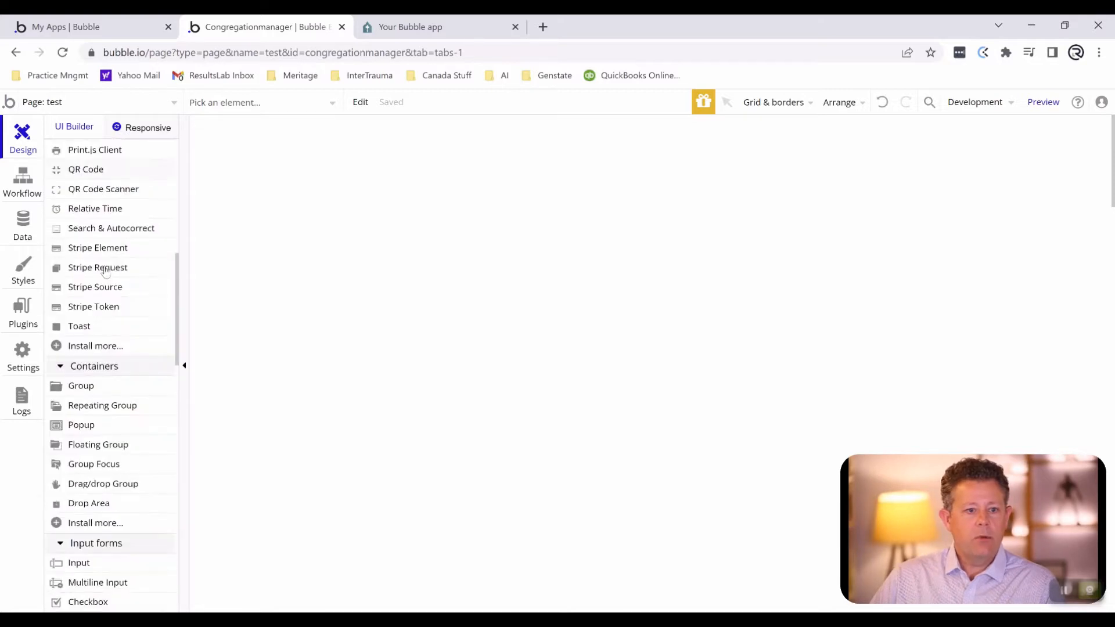
left_click(123, 410)
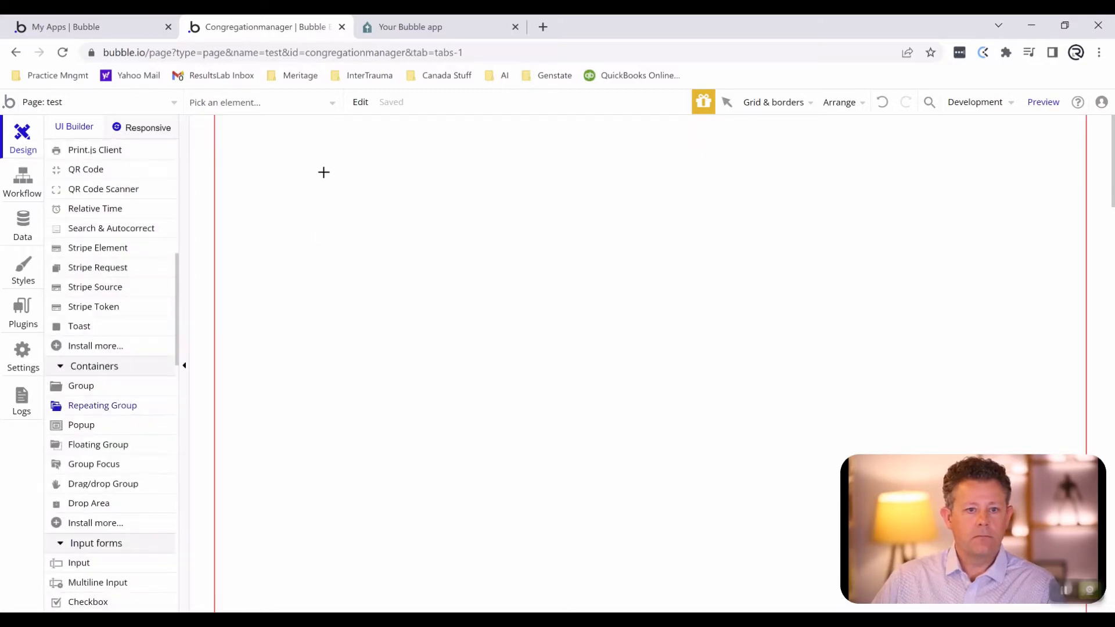
mouse_move(263, 140)
left_mouse_down()
mouse_move(326, 226)
mouse_move(741, 366)
mouse_move(998, 428)
mouse_move(1071, 583)
left_mouse_up()
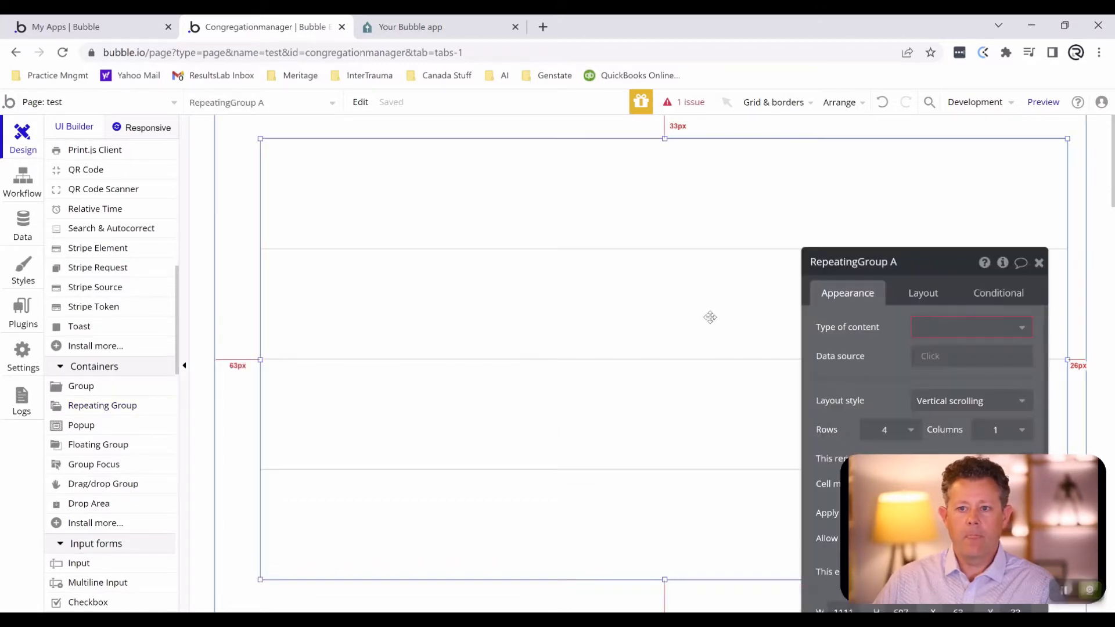
- Set the repeating group's content type to Ge'ez Calendar and its data source to a search for Ge'ez Calendars
left_click_drag(931, 273, 906, 186)
left_click(918, 238)
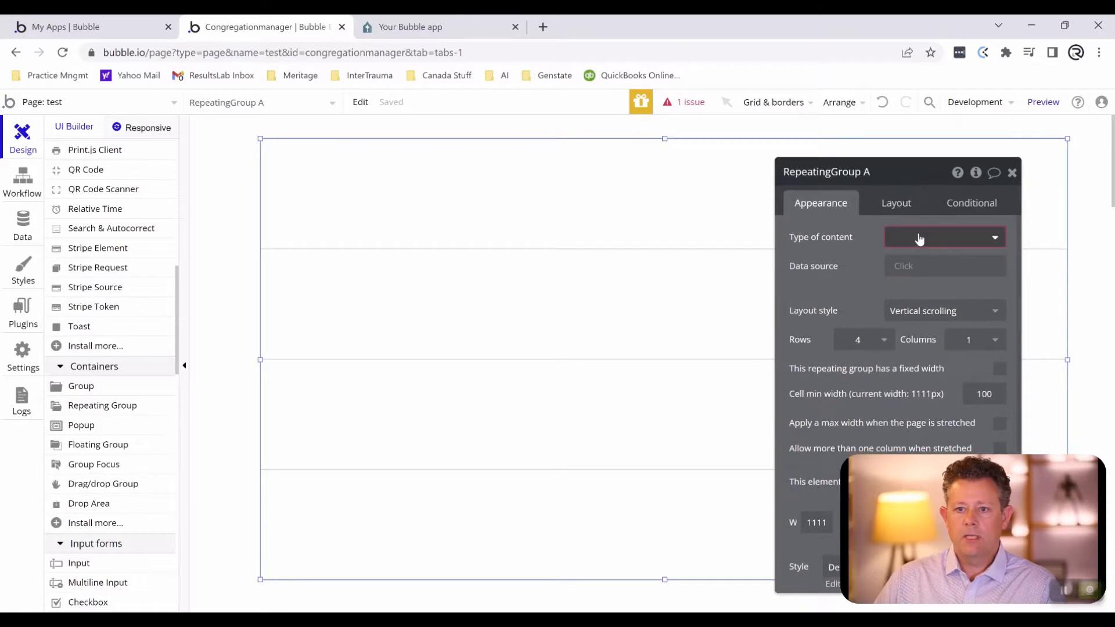
scroll(948, 348, "down", 1)
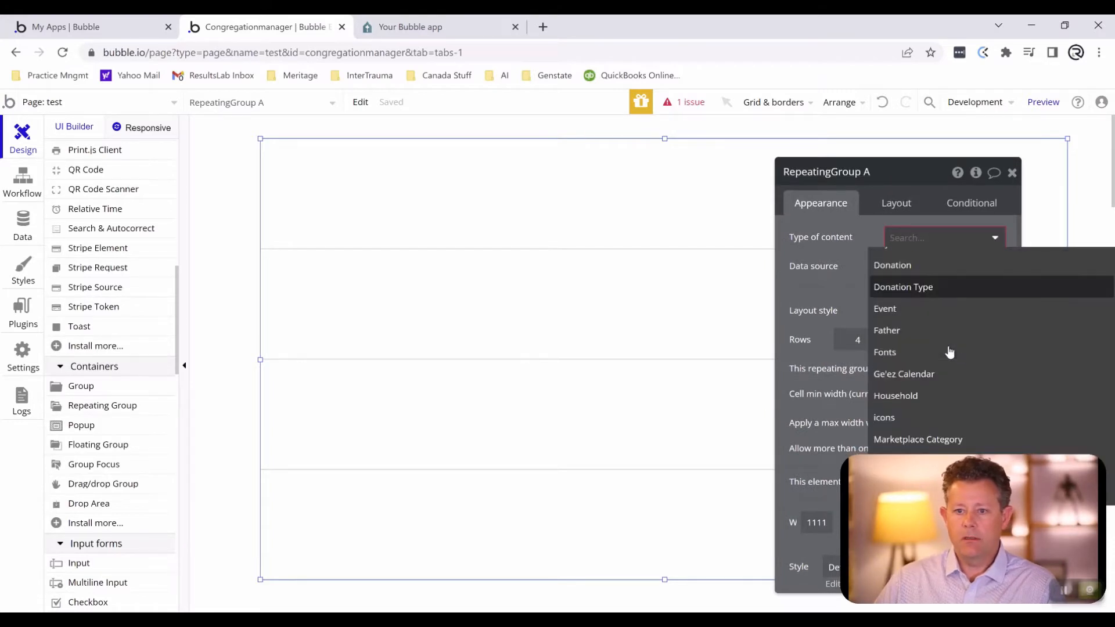
left_click(947, 363)
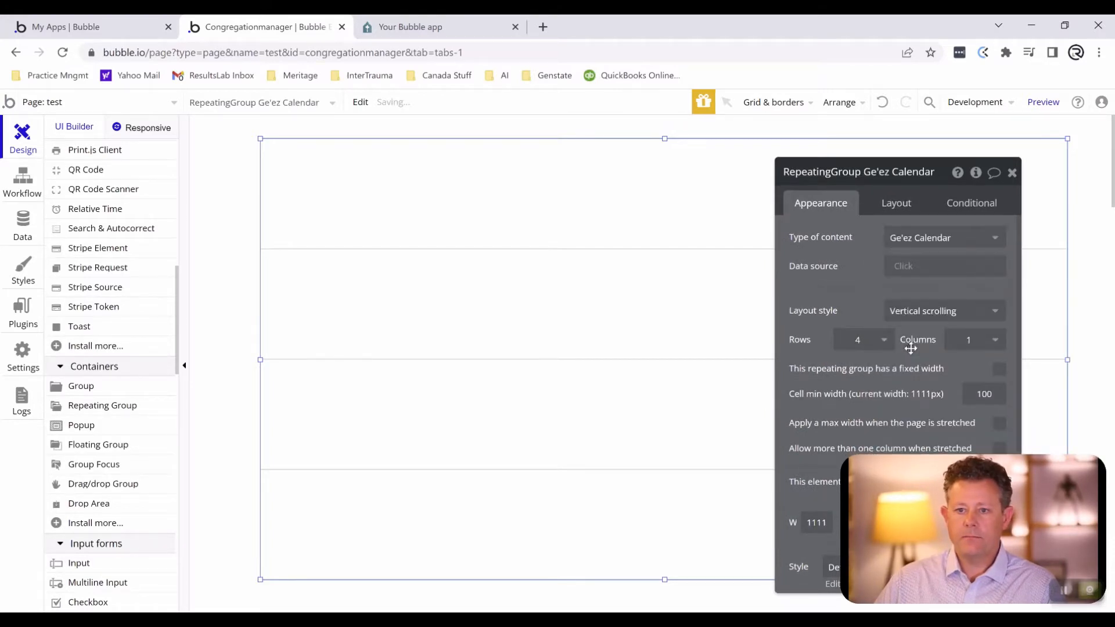
left_click(906, 266)
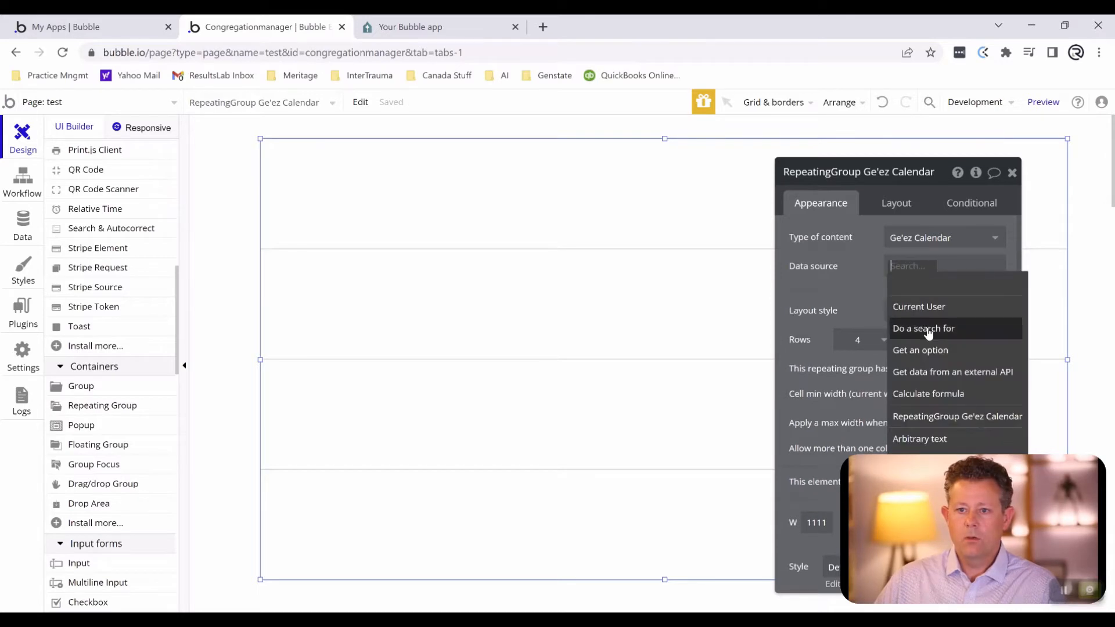
left_click(929, 329)
left_click(650, 206)
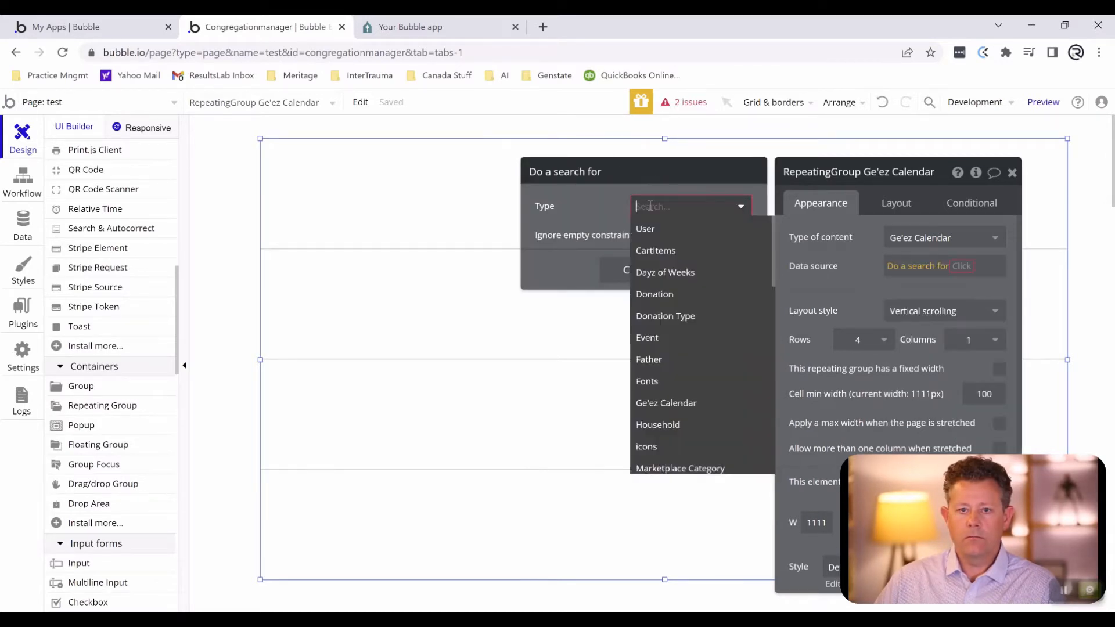
left_click(676, 405)
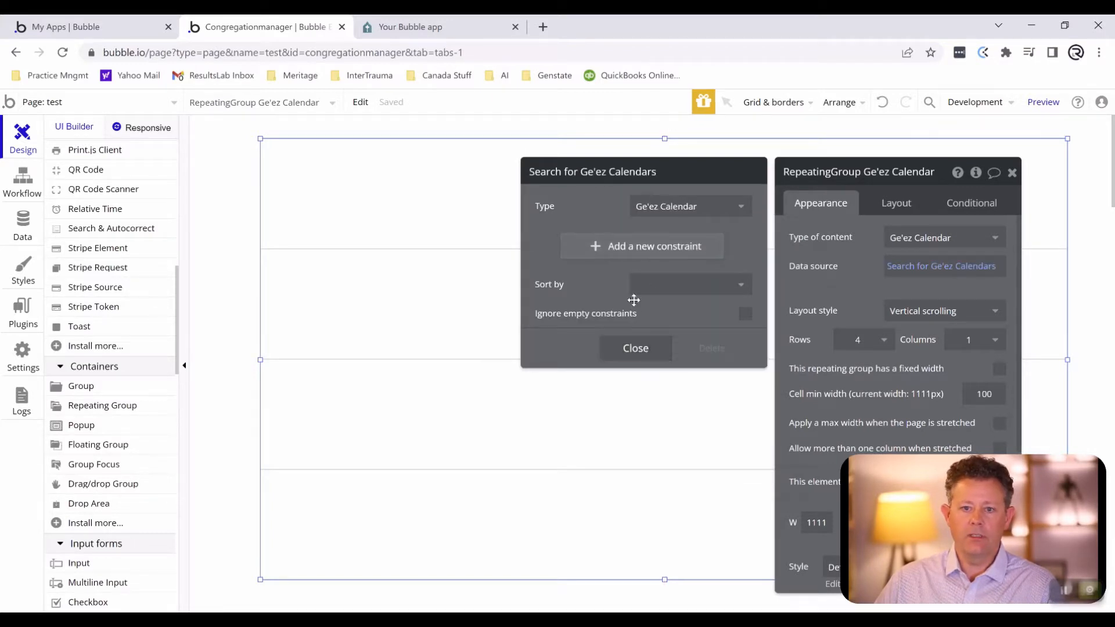
left_click(636, 257)
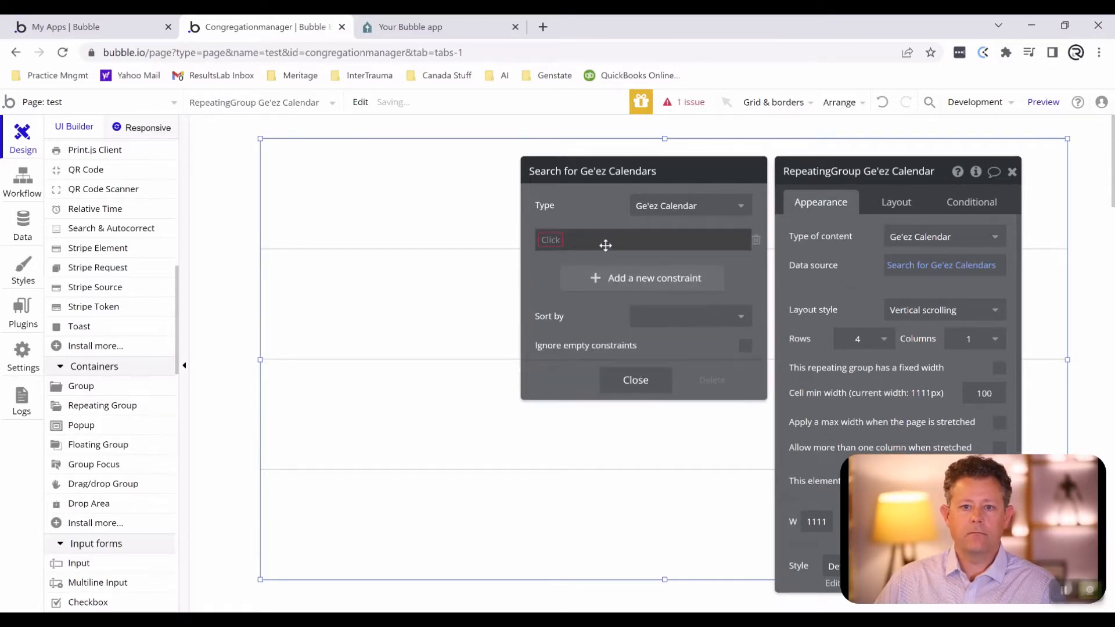
left_click(552, 240)
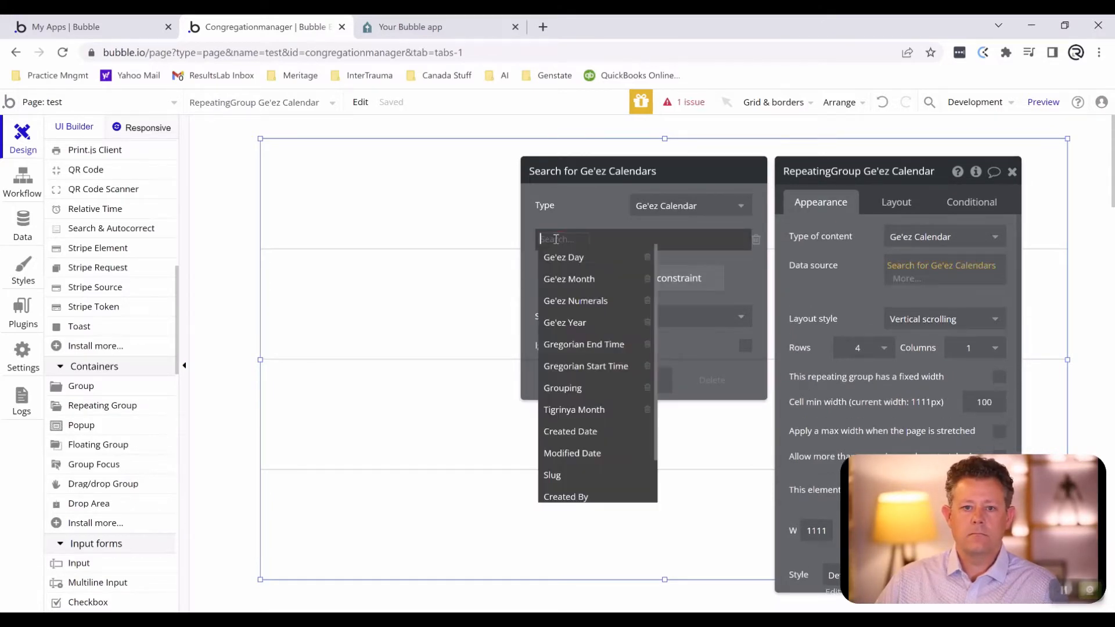
left_click(756, 241)
left_click(655, 347)
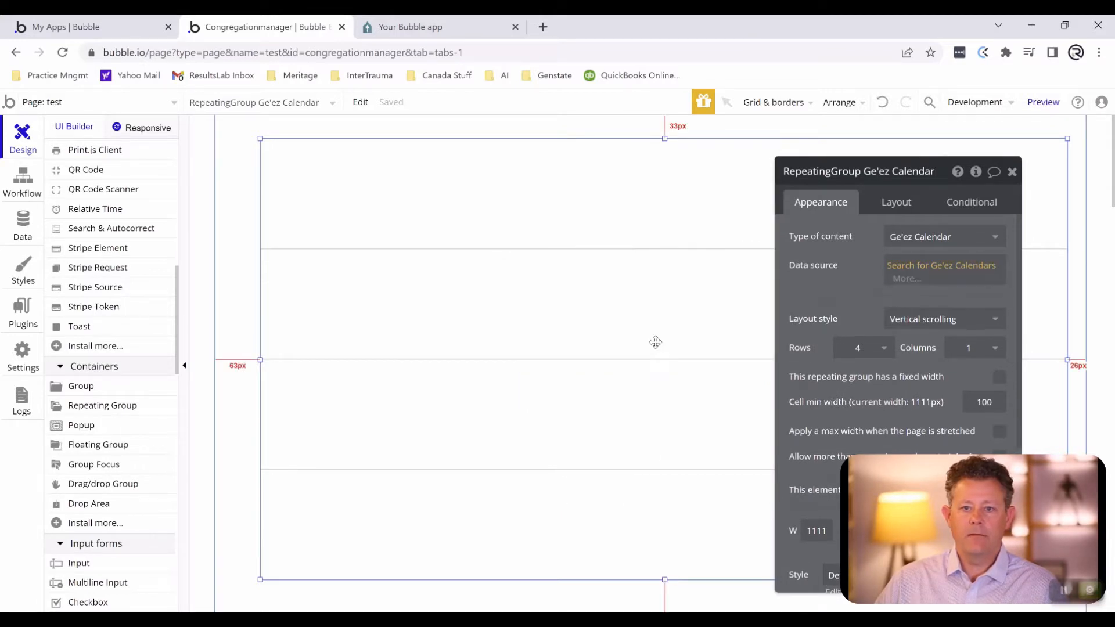
left_click(860, 268)
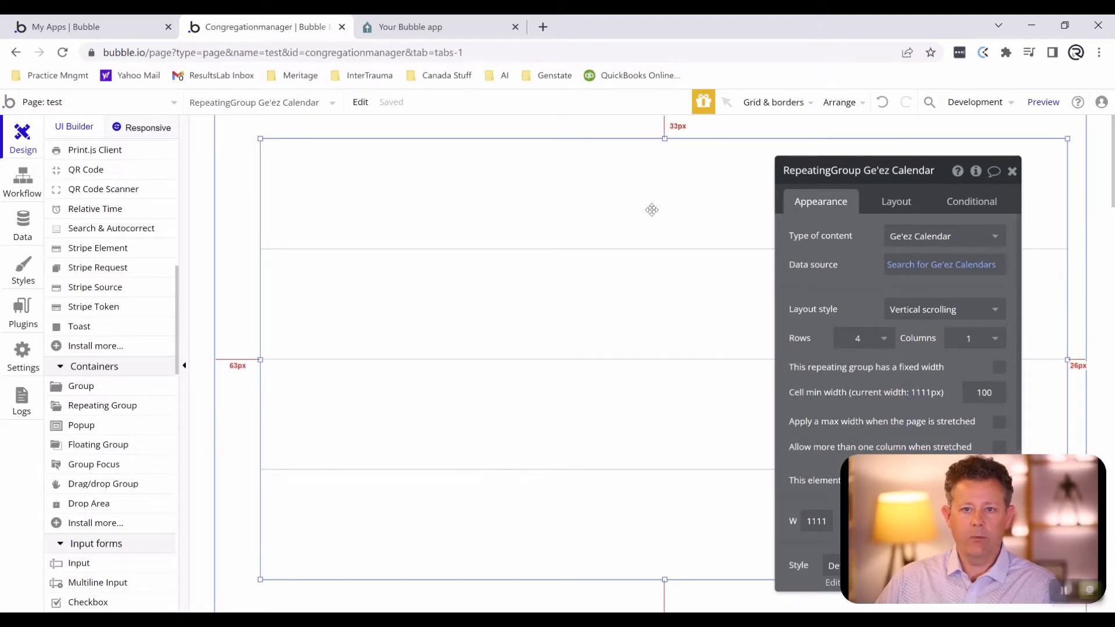
- Move the Ge'ez Calendar repeating group down to about 96 px below the top of the page
left_click_drag(652, 209, 652, 255)
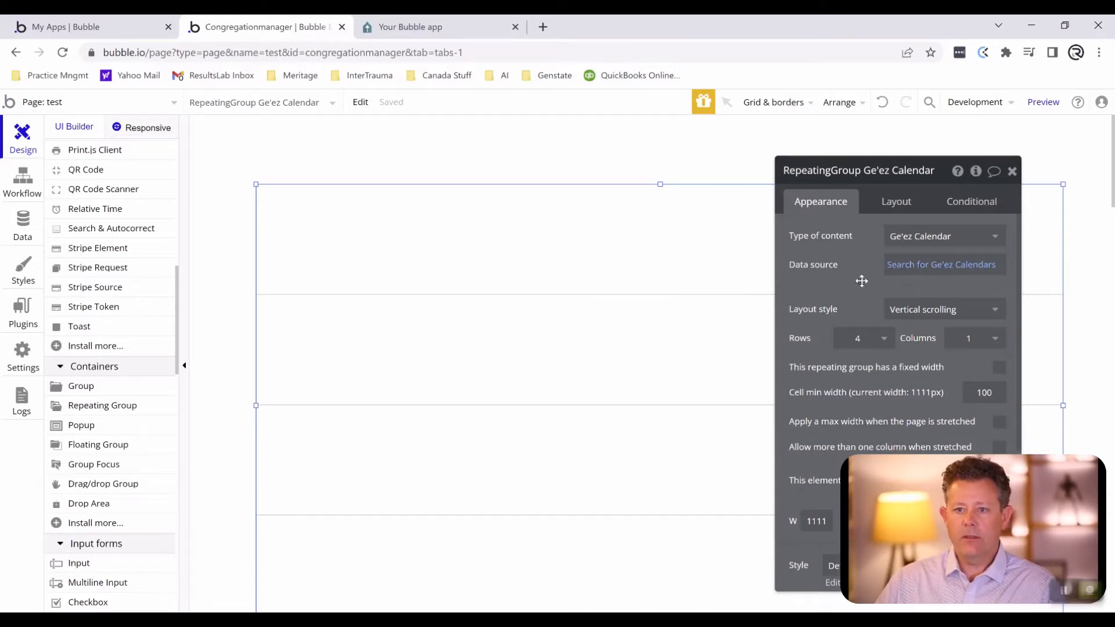
left_click(645, 272)
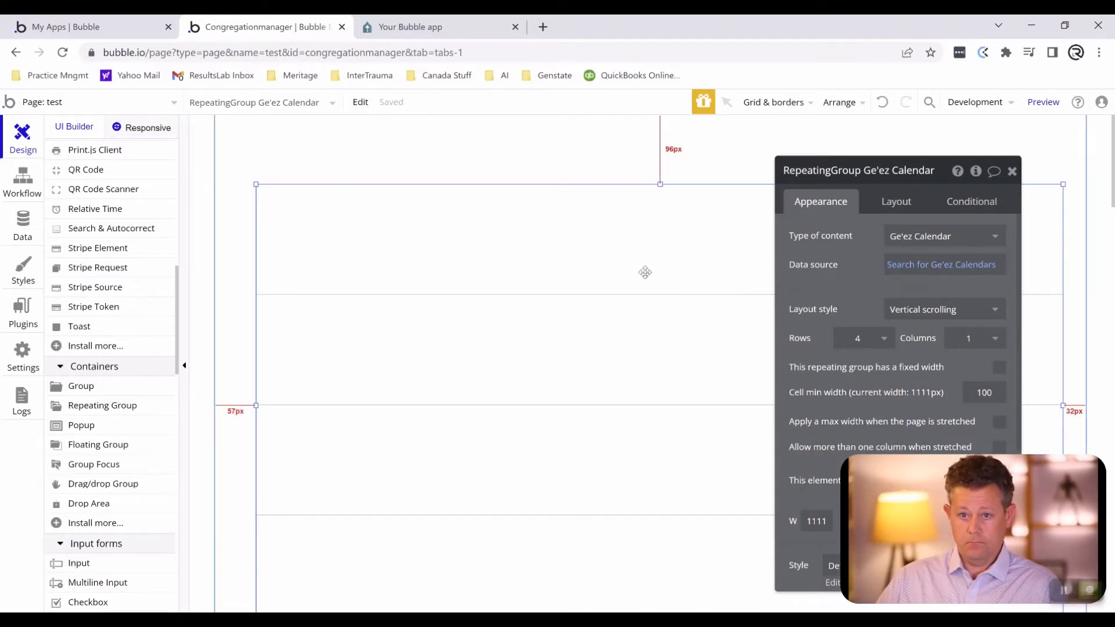
scroll(854, 278, "down", 2)
scroll(861, 281, "up", 2)
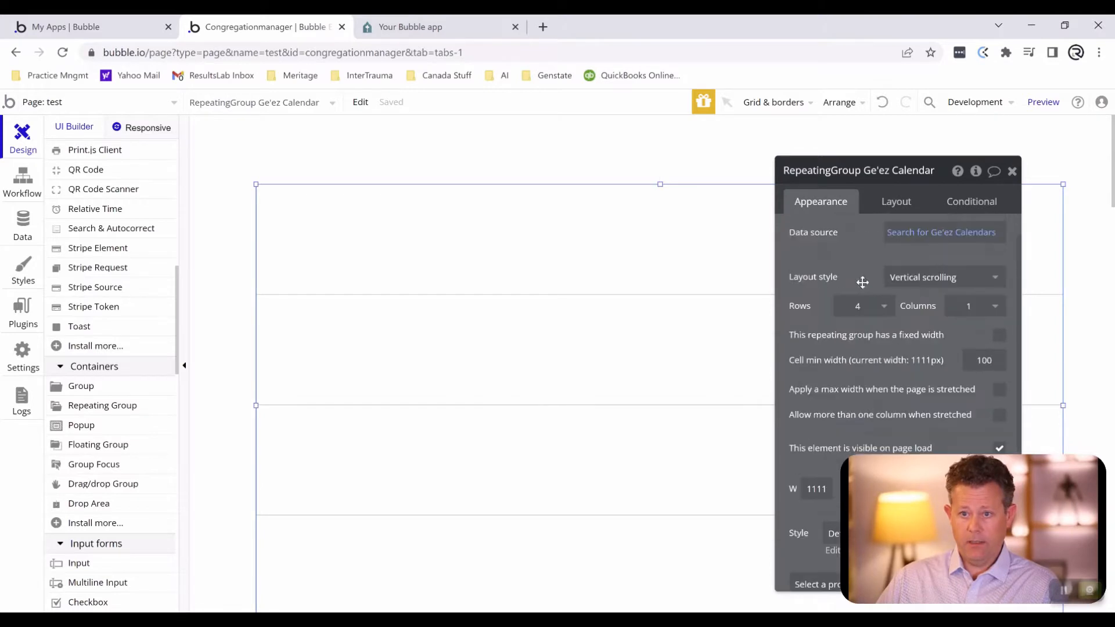
- Set the repeating group's grid to 7 columns and 5 rows
left_click(953, 342)
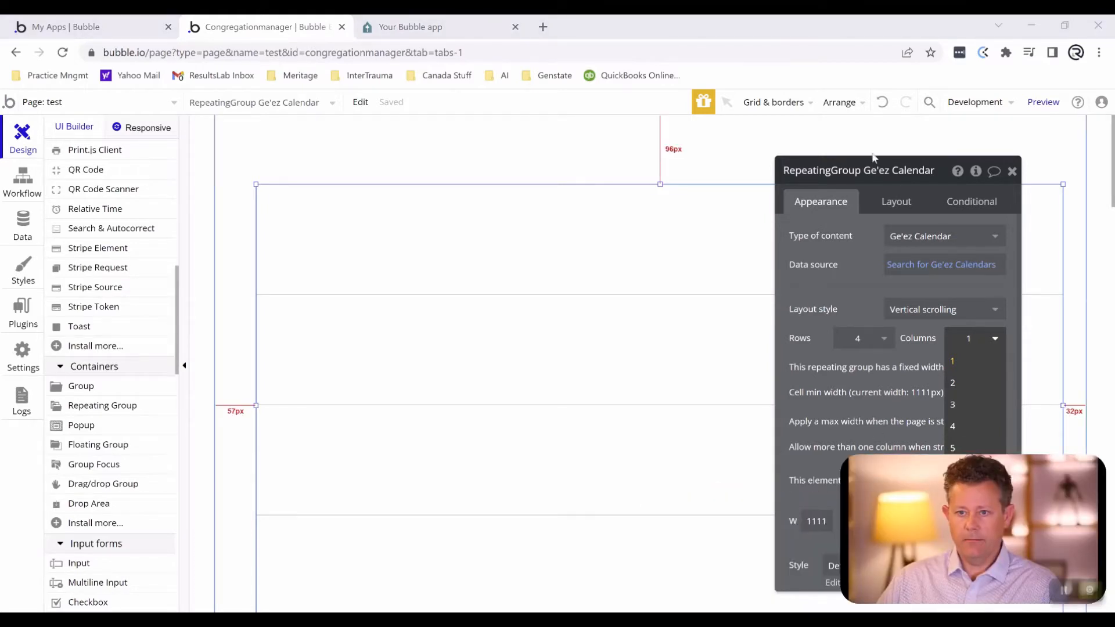
left_click_drag(853, 173, 674, 143)
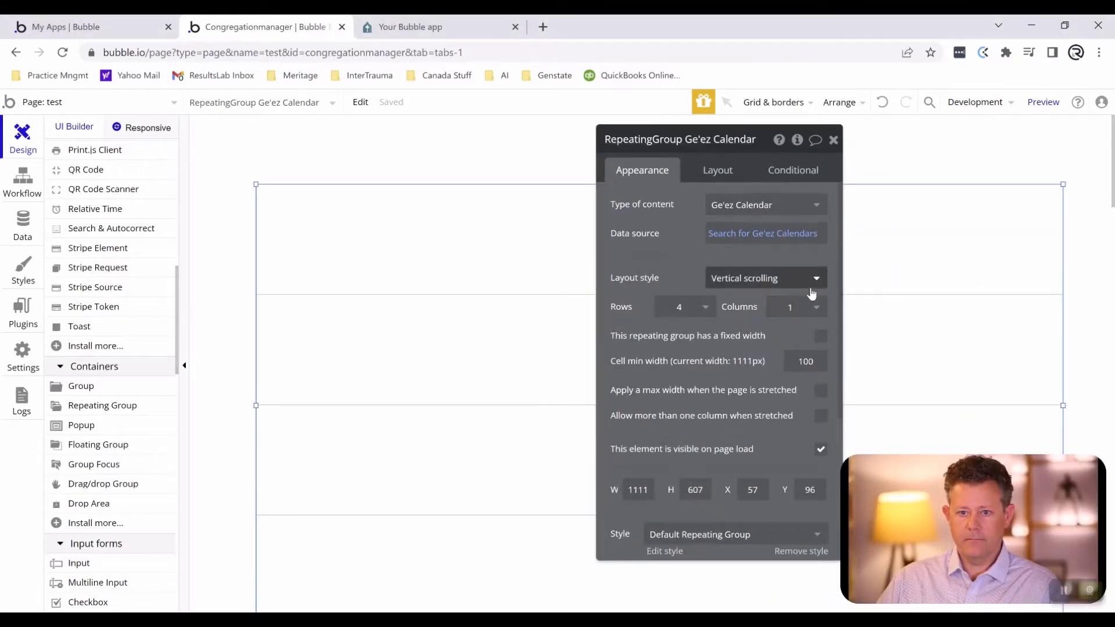
left_click(813, 306)
left_click(799, 470)
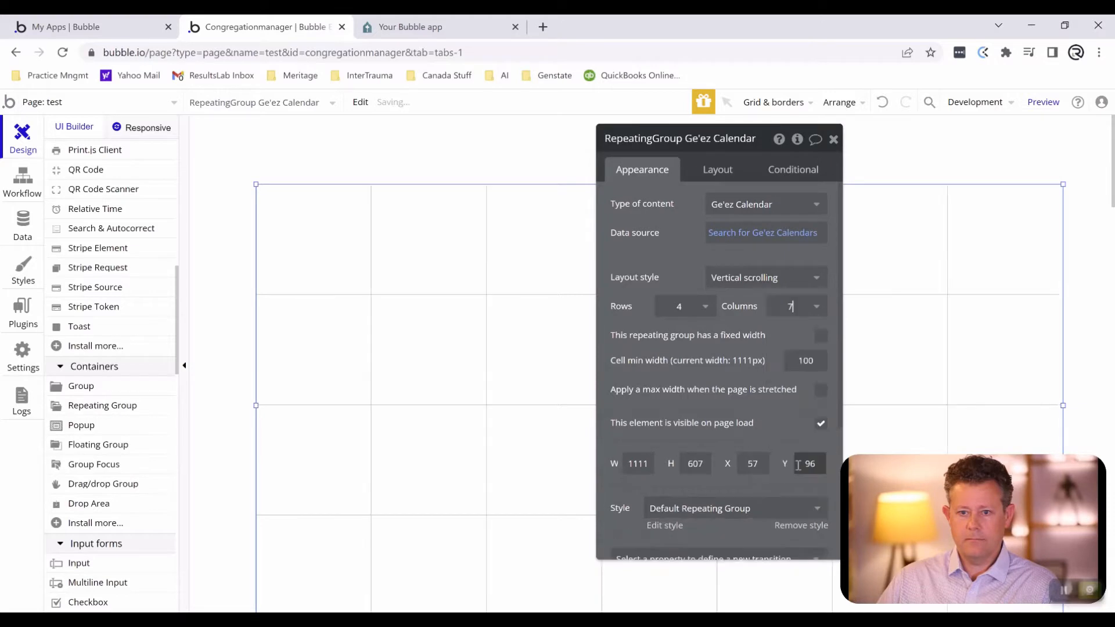
left_click(685, 306)
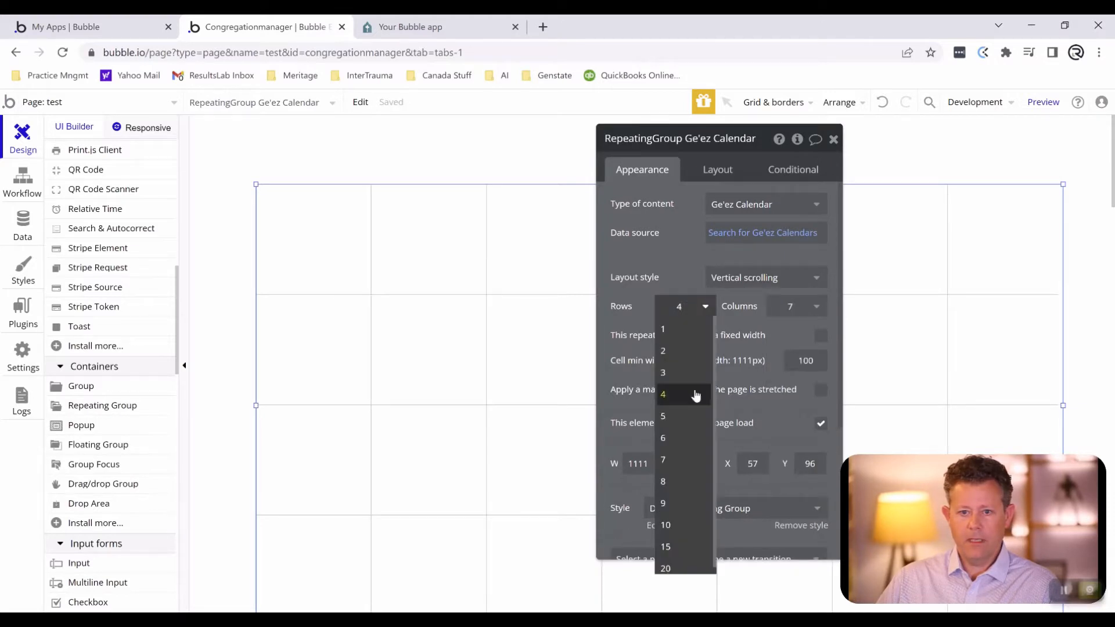
left_click(685, 413)
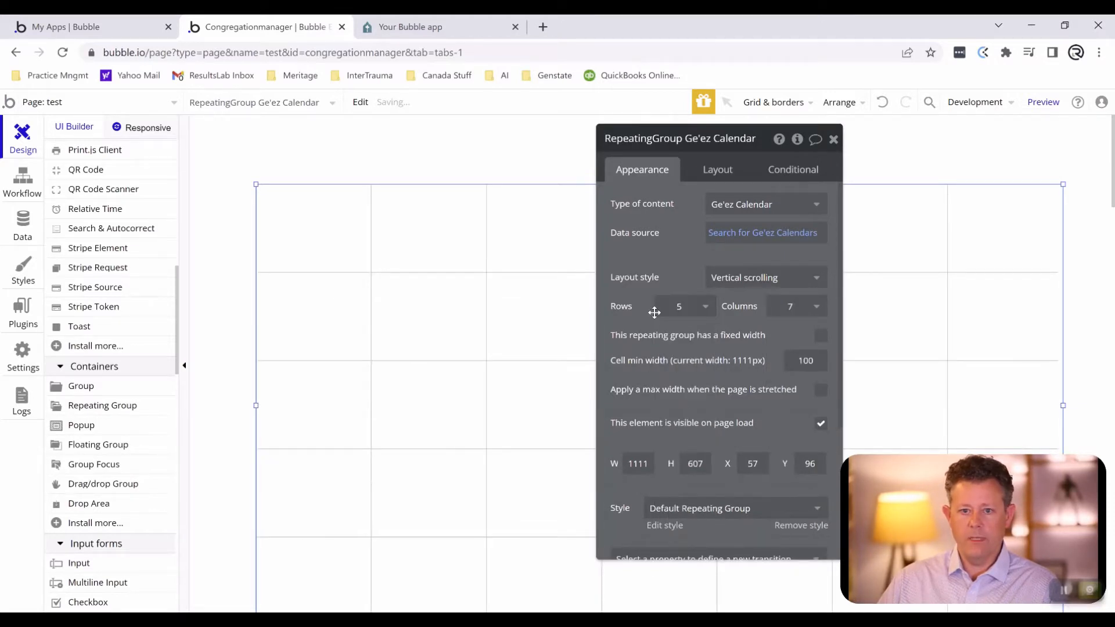
- Widen the repeating group on both sides to about 1168 px, starting about 16 px from the page's left edge
left_click_drag(676, 150, 650, 329)
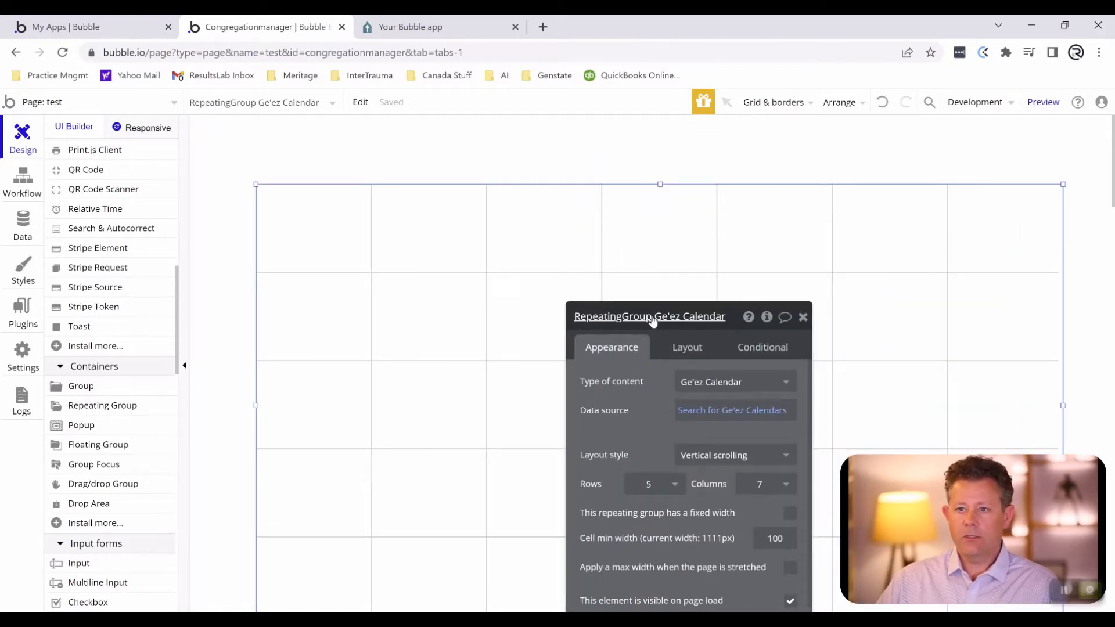
left_click(393, 159)
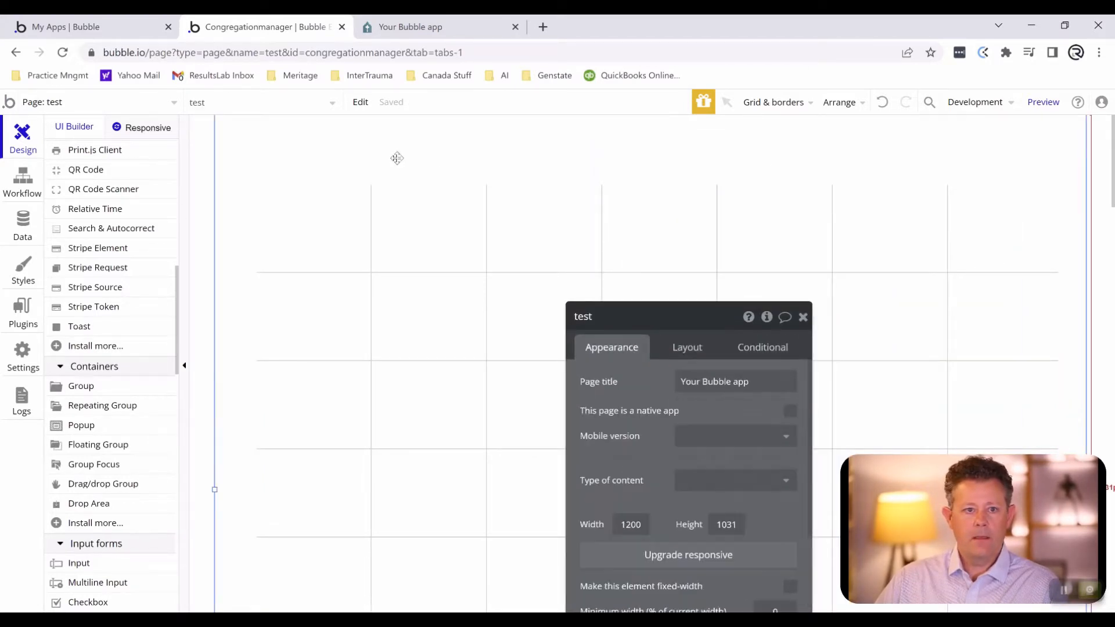
left_click(269, 382)
left_click_drag(254, 404, 225, 404)
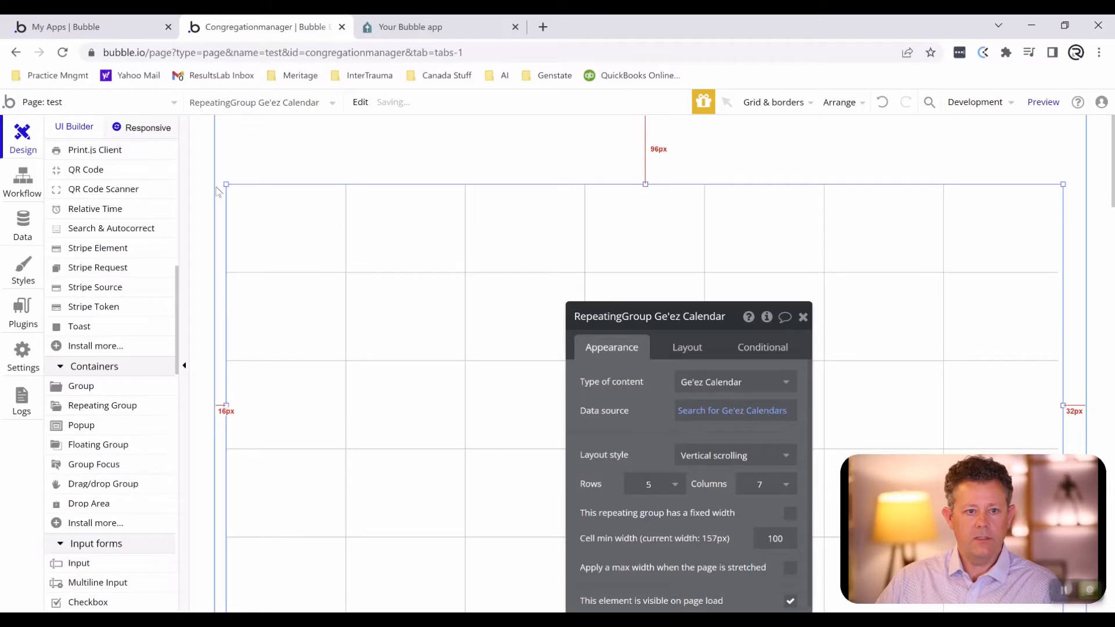
left_click_drag(602, 319, 511, 295)
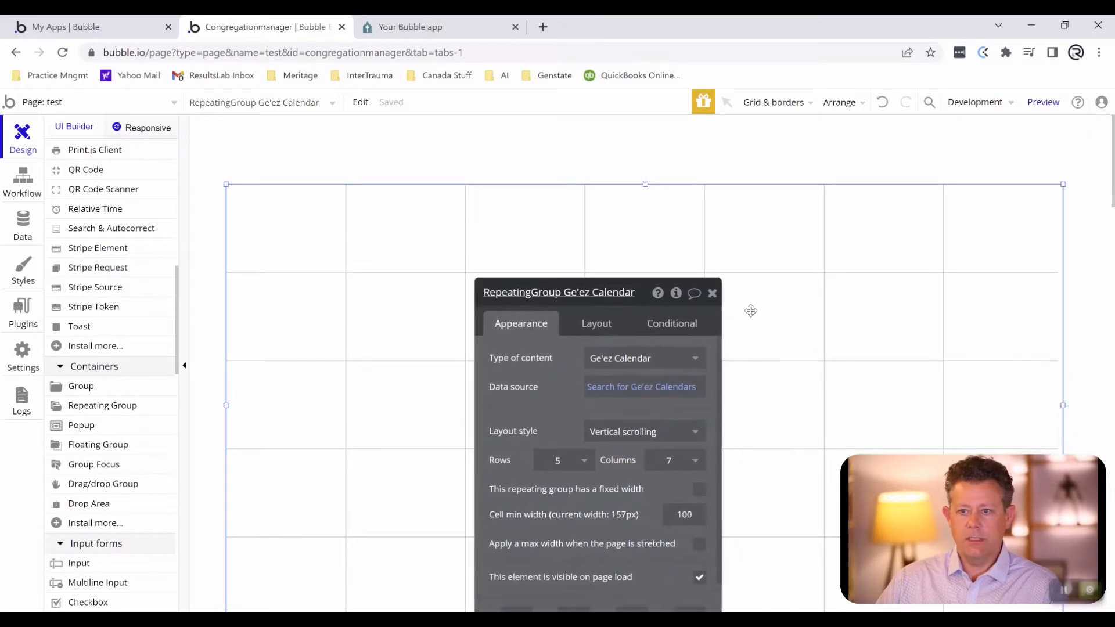
left_click_drag(1064, 406, 1084, 393)
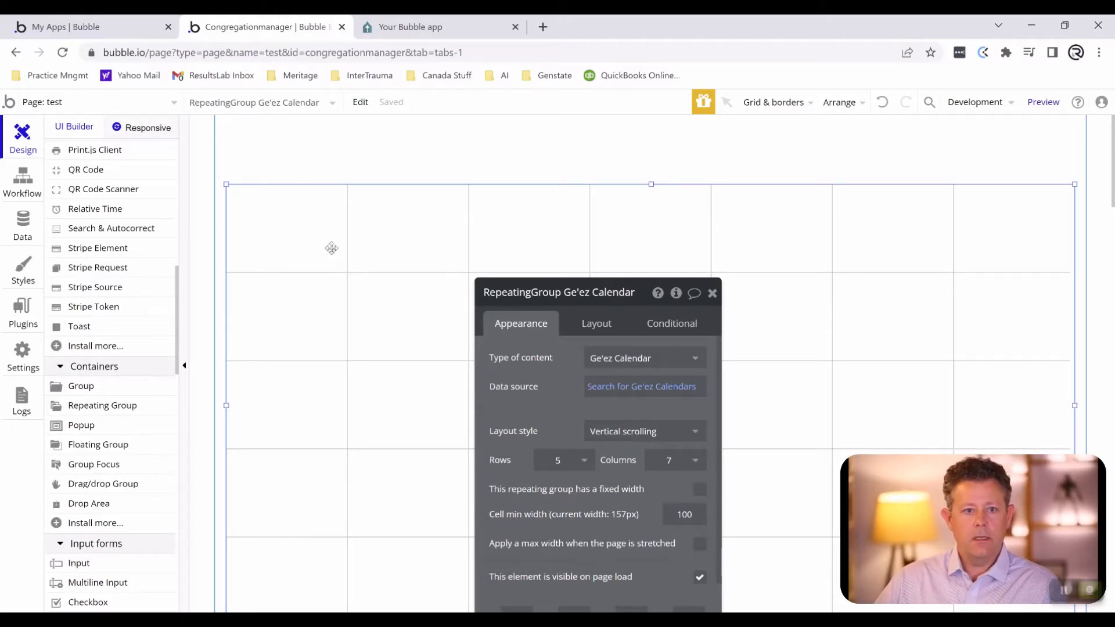
left_click_drag(558, 343, 579, 274)
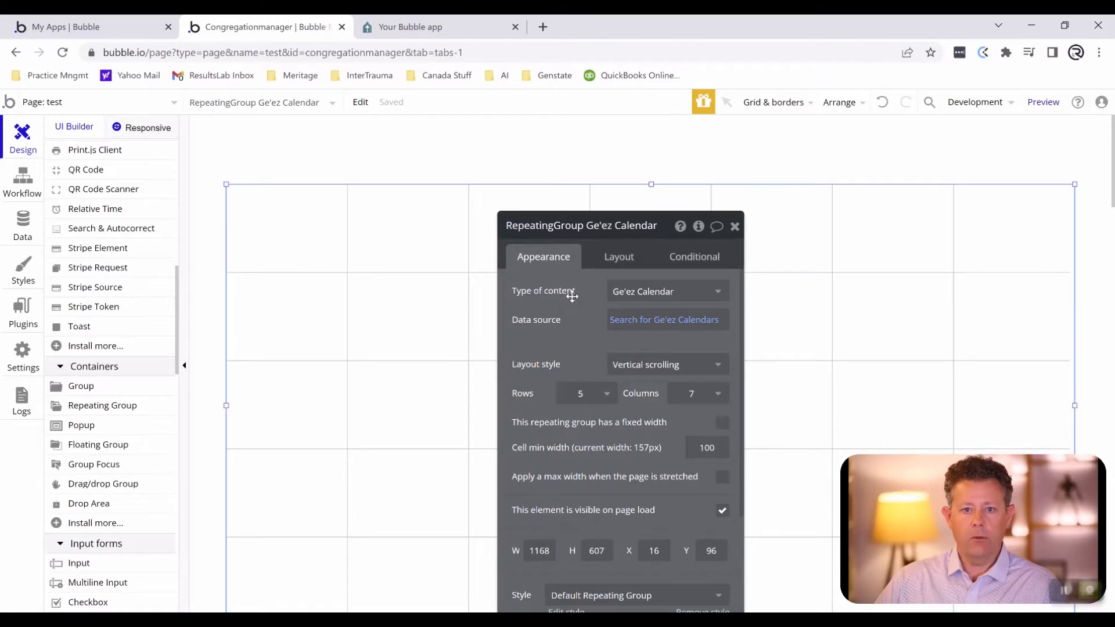
left_click_drag(573, 290, 673, 312)
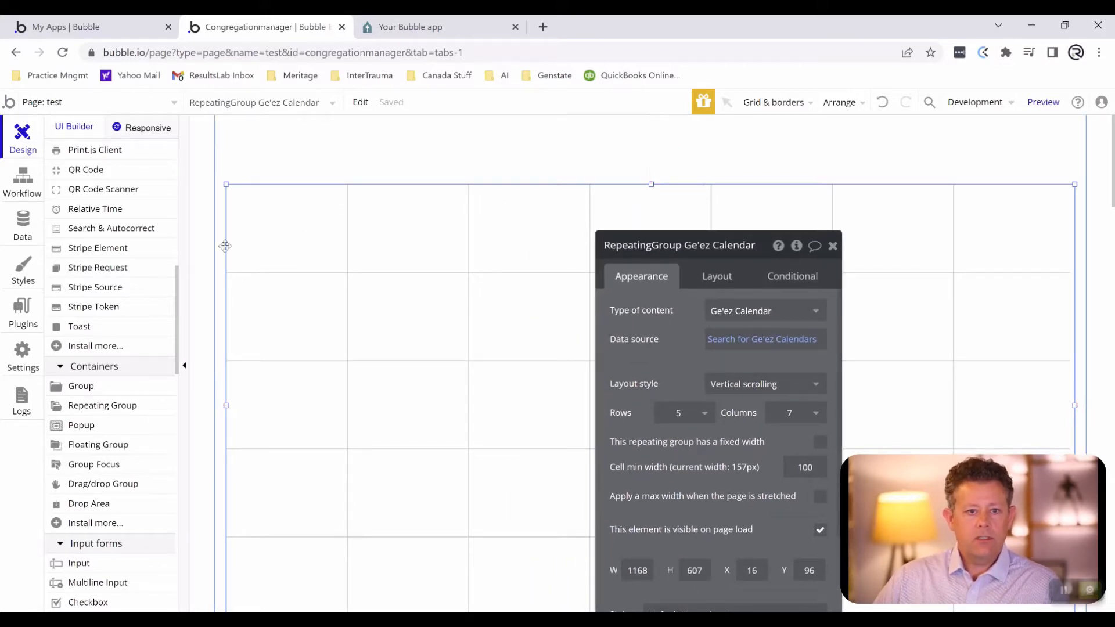
- Draw a text element in the repeating group's first cell and stretch it to the full cell width, about 166 by 60 px
scroll(104, 412, "down", 9)
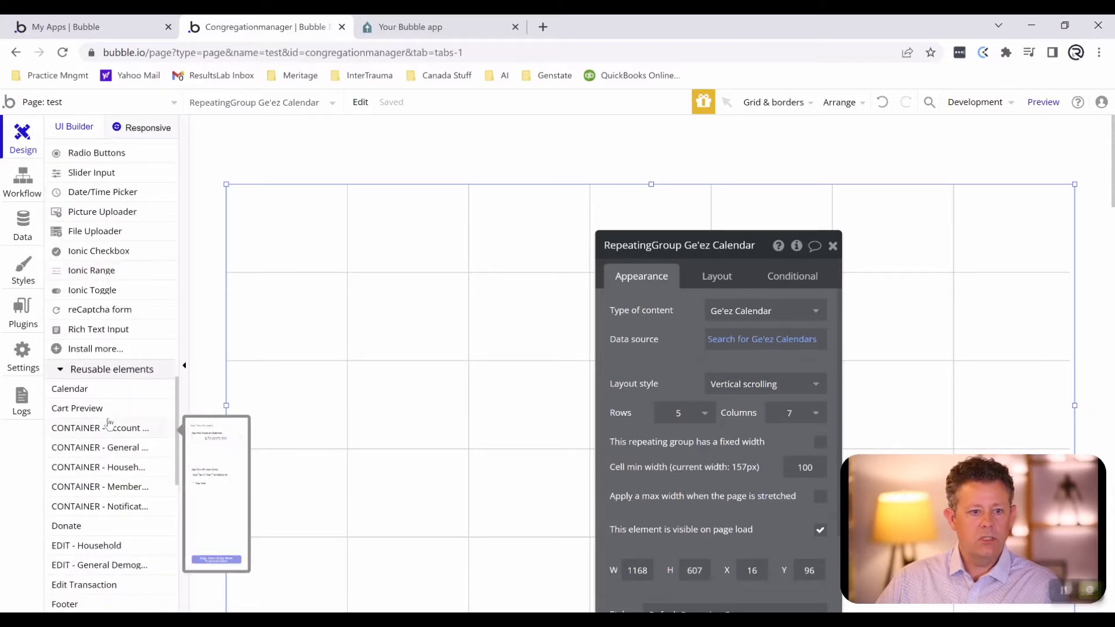
scroll(111, 415, "up", 8)
scroll(118, 405, "up", 10)
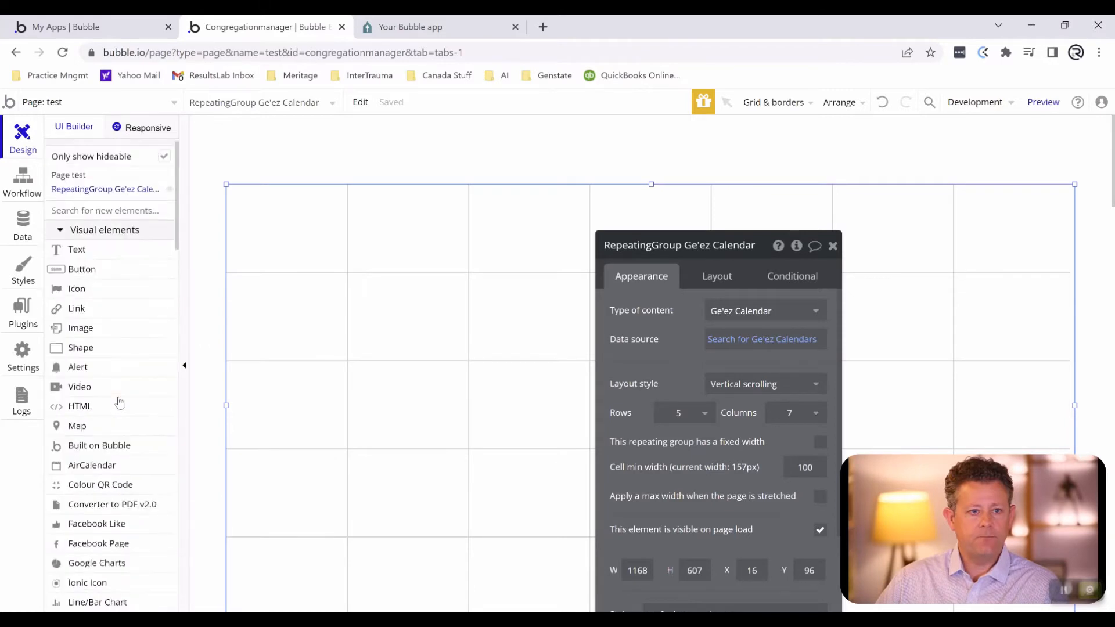
left_click(133, 270)
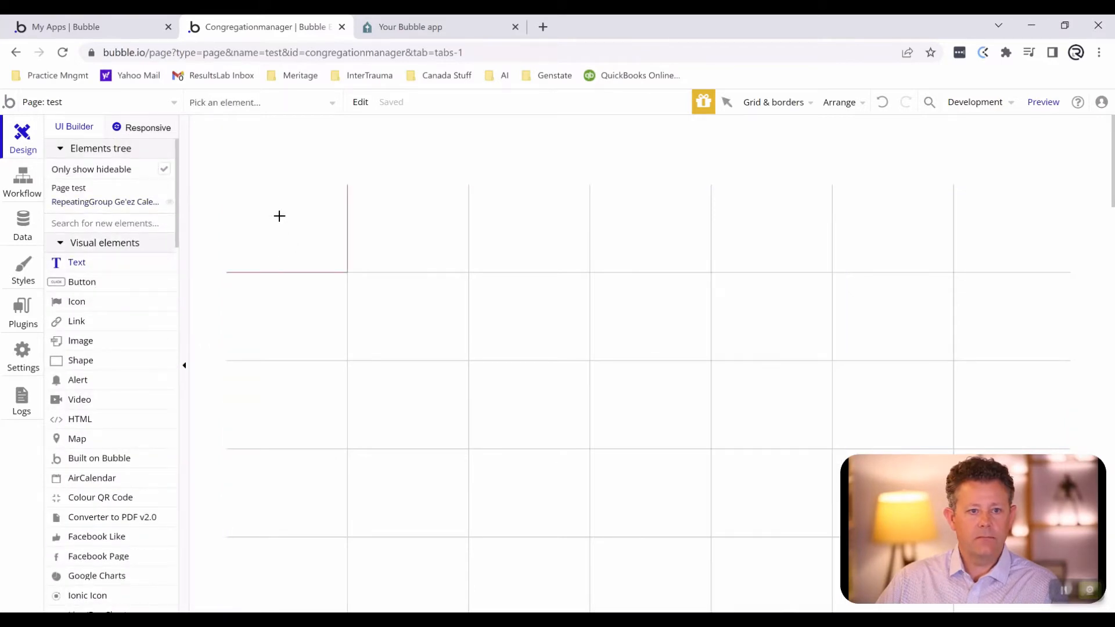
mouse_move(256, 195)
left_mouse_down()
mouse_move(309, 219)
mouse_move(311, 238)
left_mouse_up()
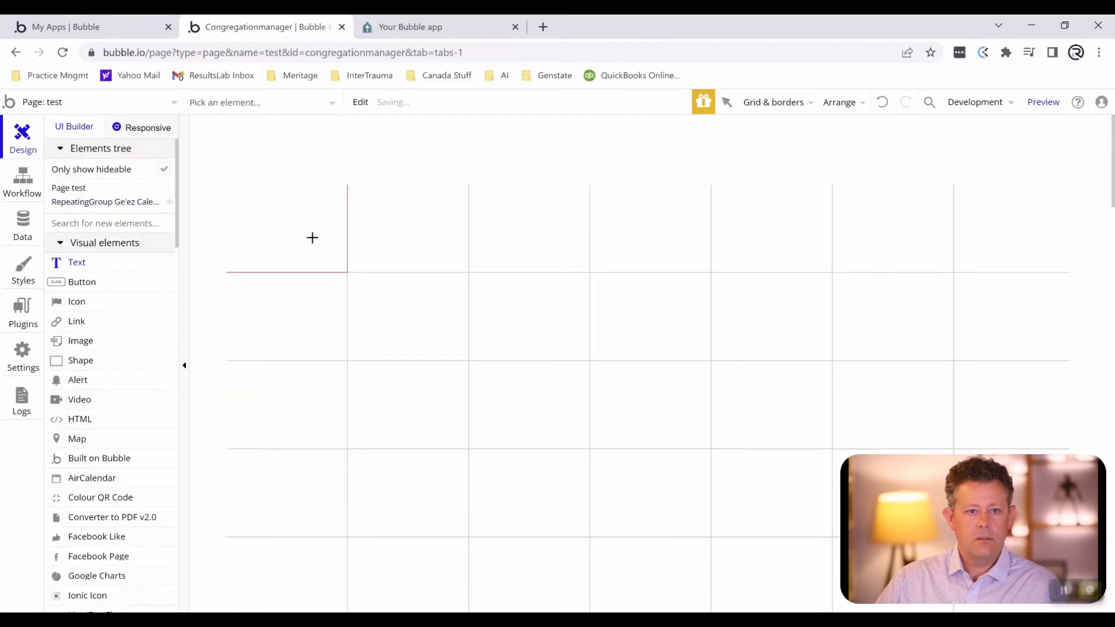
left_click_drag(254, 216, 179, 213)
left_click_drag(311, 216, 372, 230)
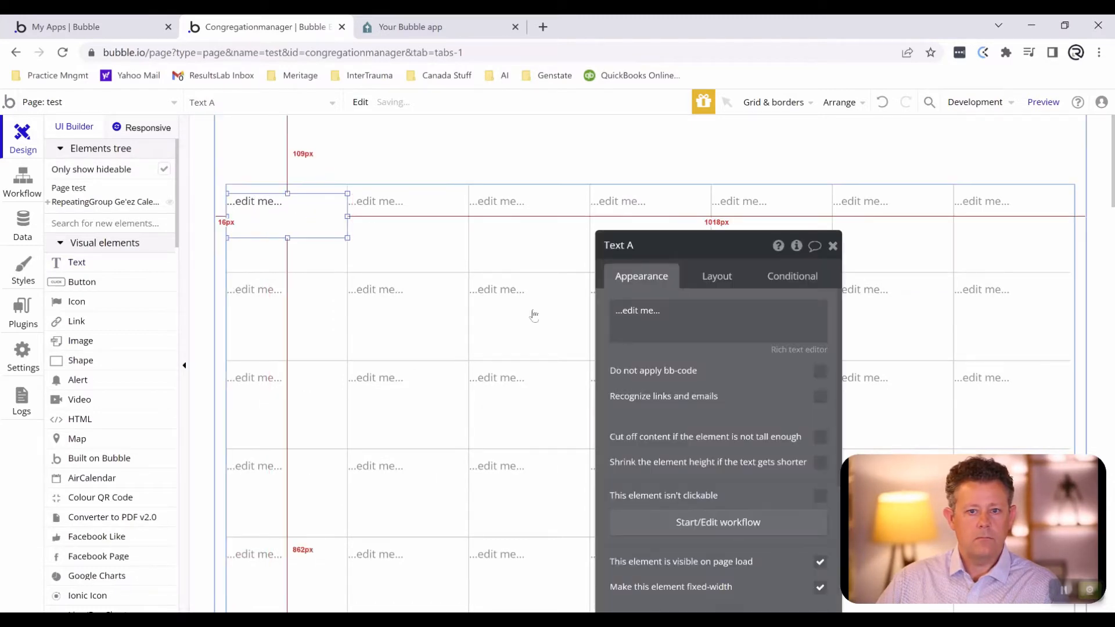
- Replace the text element's placeholder with the dynamic value Current cell's Ge'ez Calendar's Ge'ez Numerals
left_click_drag(611, 310, 662, 311)
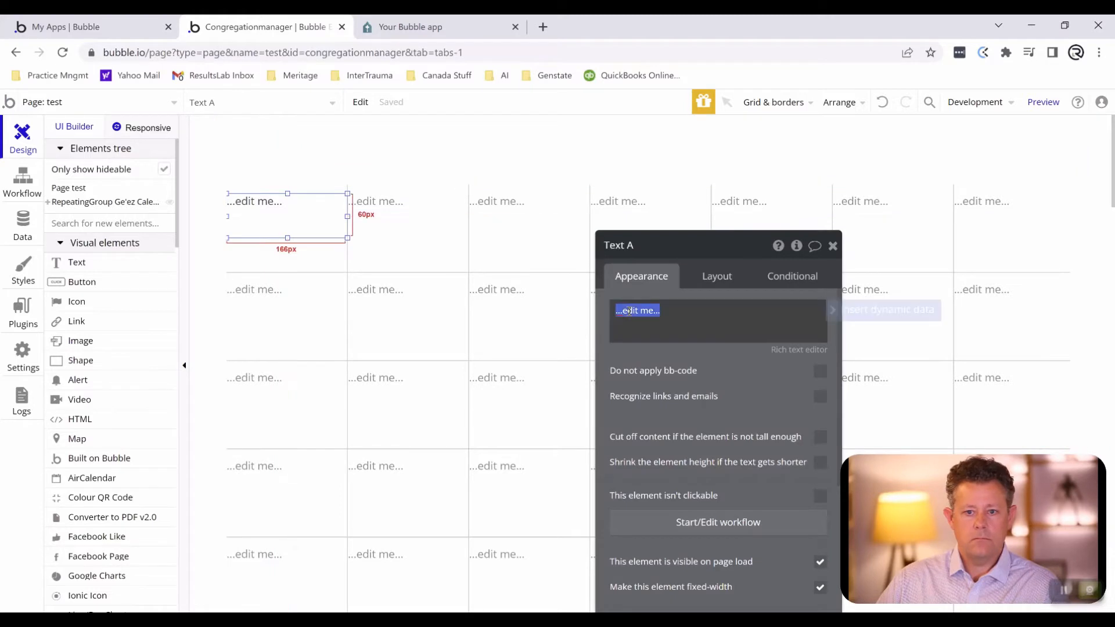
left_click(834, 310)
left_click(713, 350)
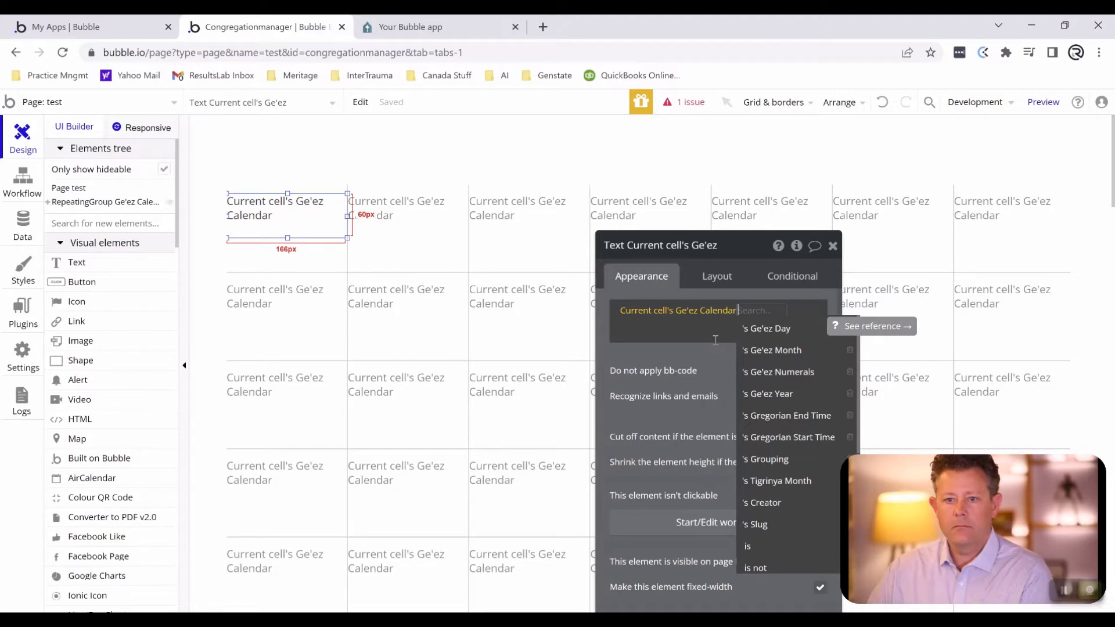
left_click(789, 373)
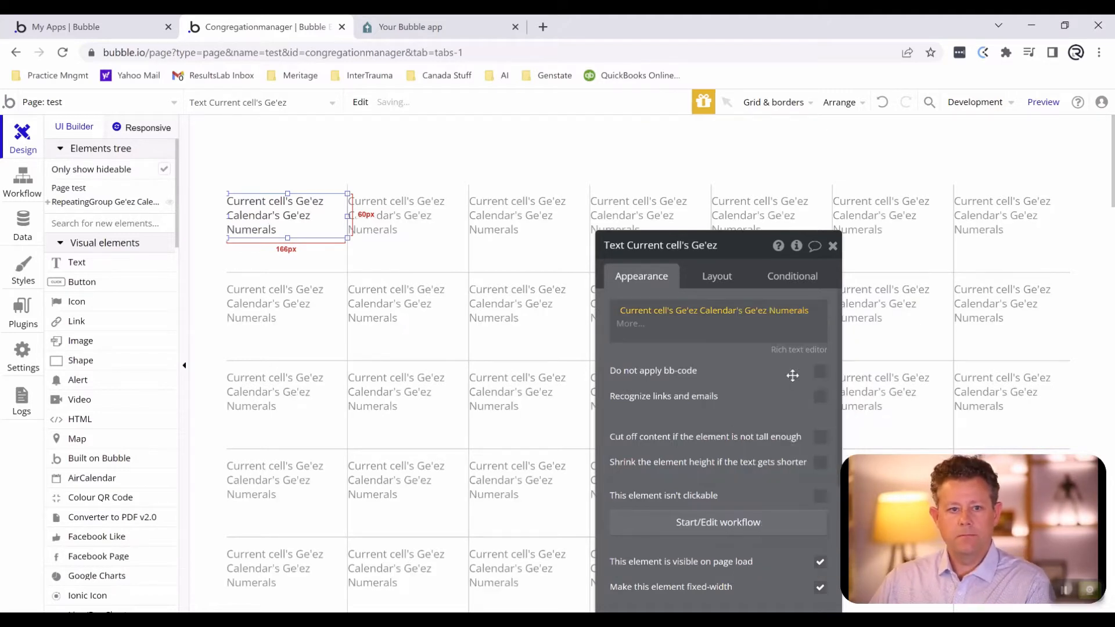
- Clear the Body Copy style from the Ge'ez Numerals text and make it horizontally centered and bold
scroll(732, 392, "down", 4)
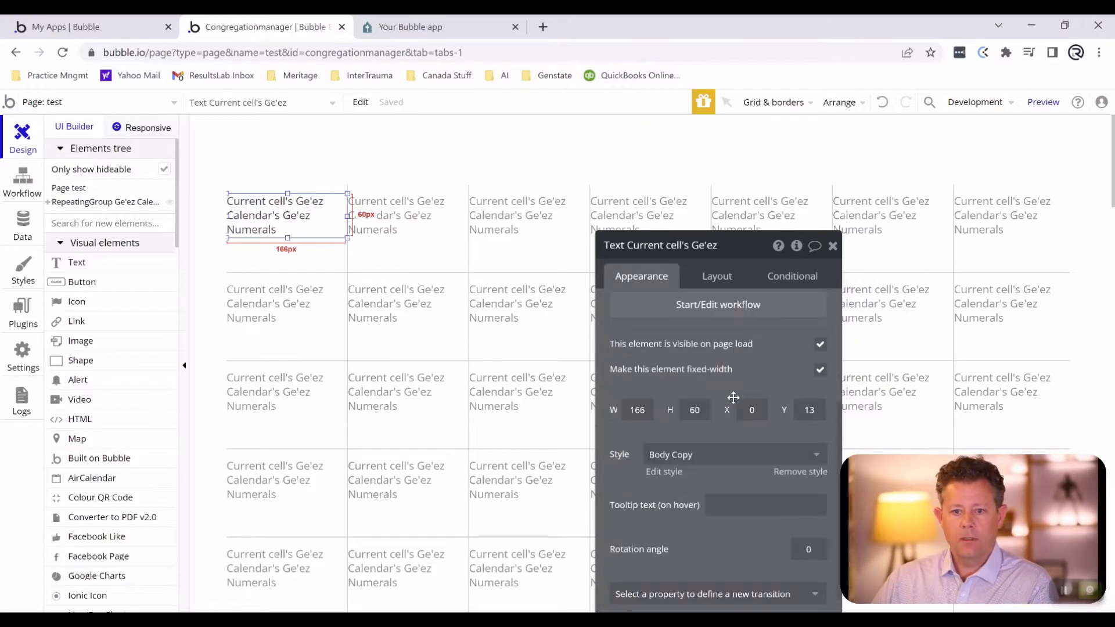
left_click(688, 460)
left_click(687, 480)
scroll(679, 451, "down", 3)
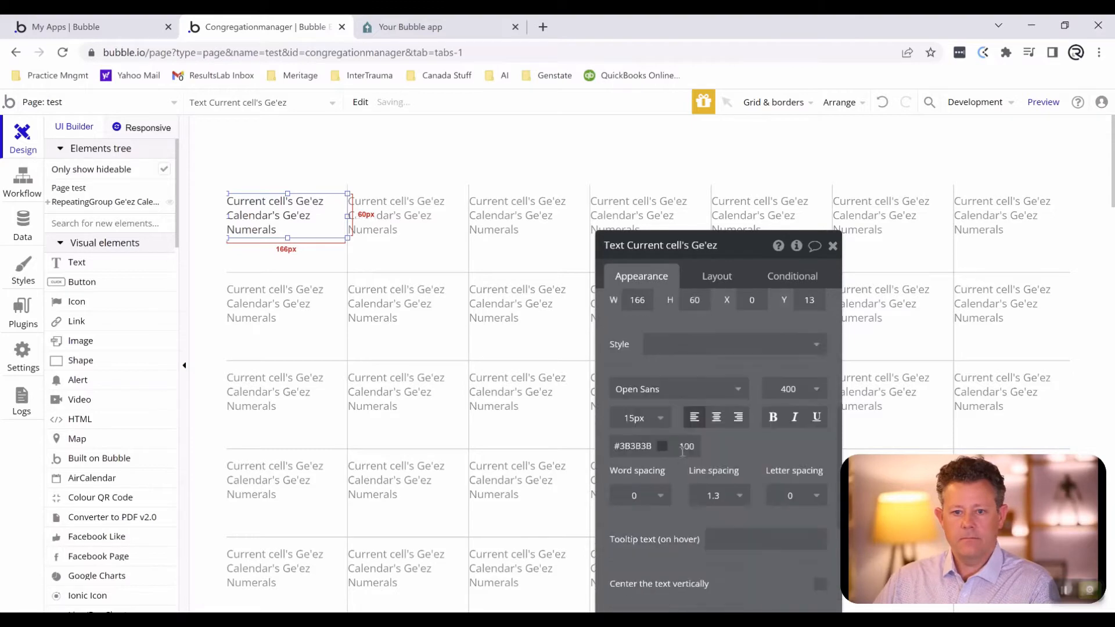
left_click(716, 417)
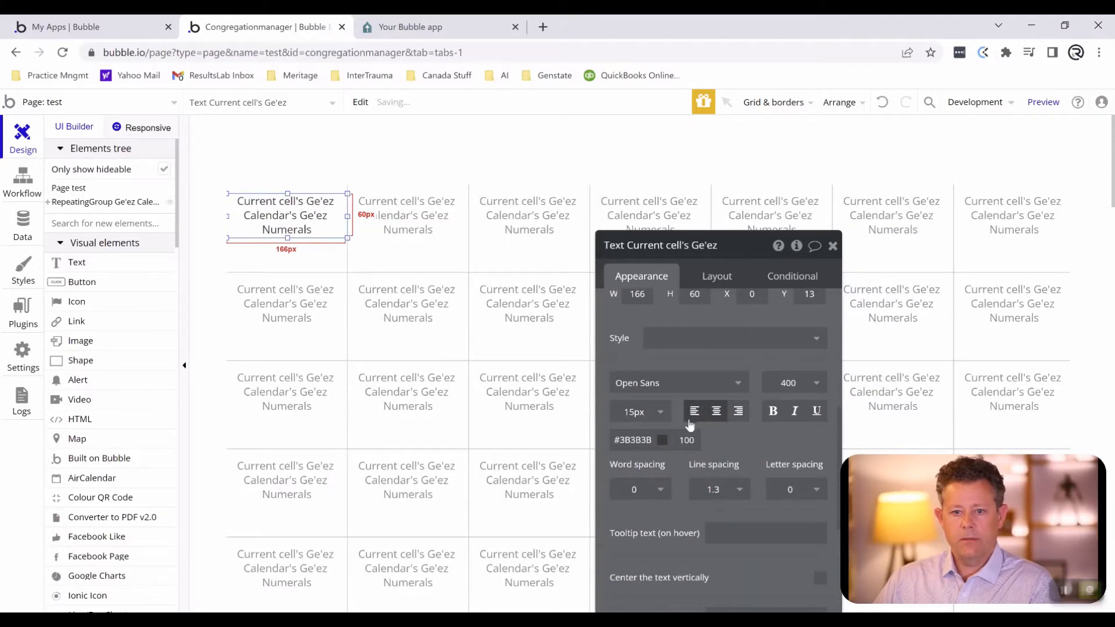
left_click(773, 413)
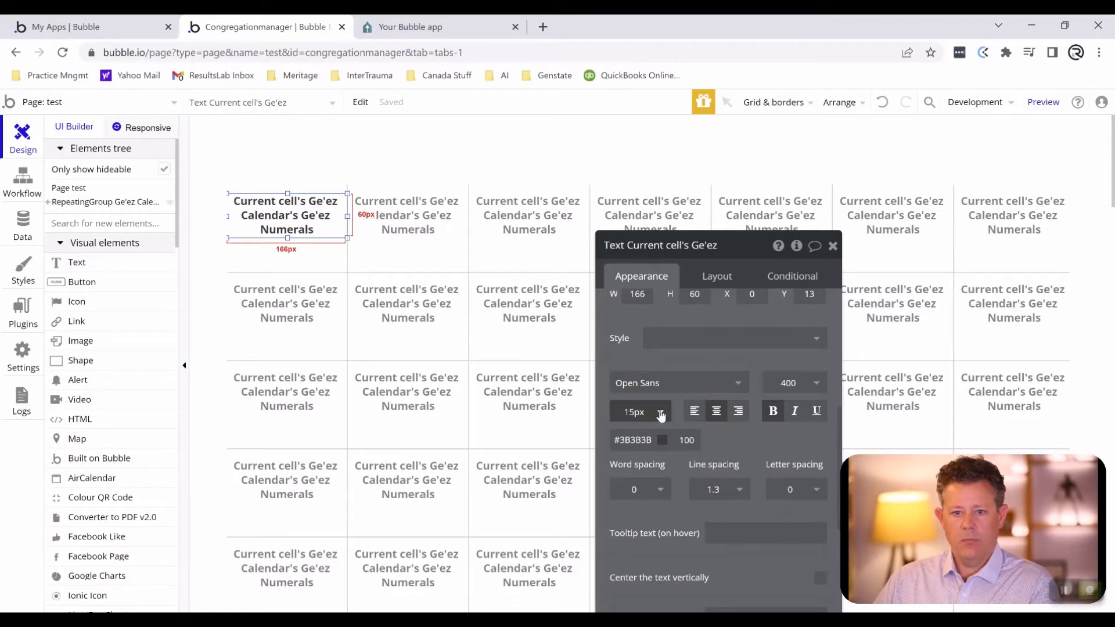
- Set the Ge'ez Numerals text's font size to 24 px and center the text vertically
left_click(636, 412)
scroll(636, 531, "down", 2)
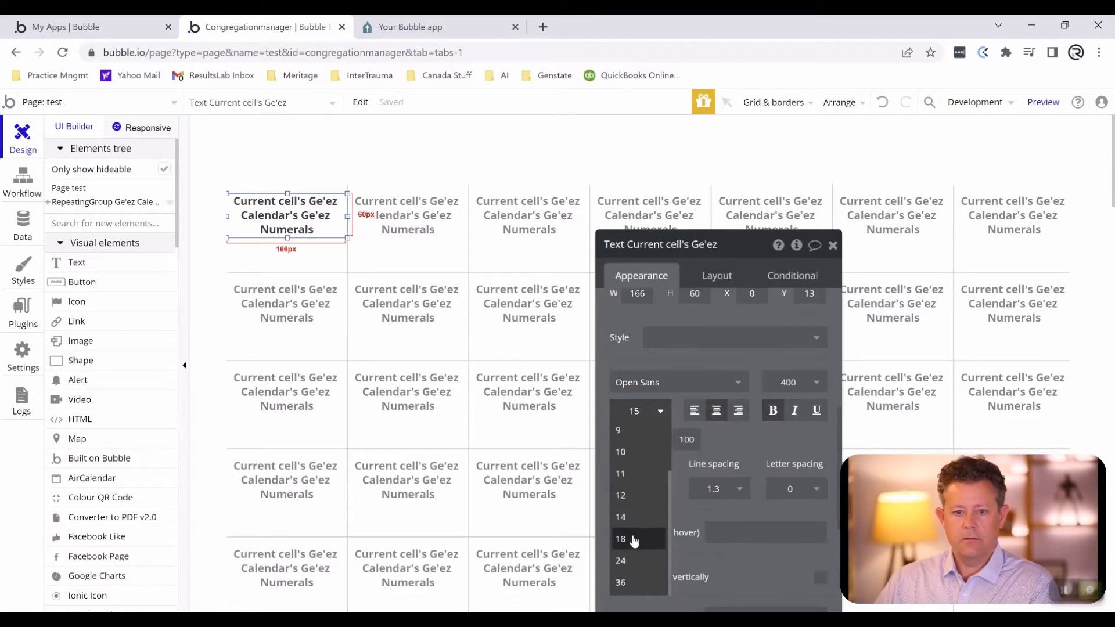
left_click(630, 555)
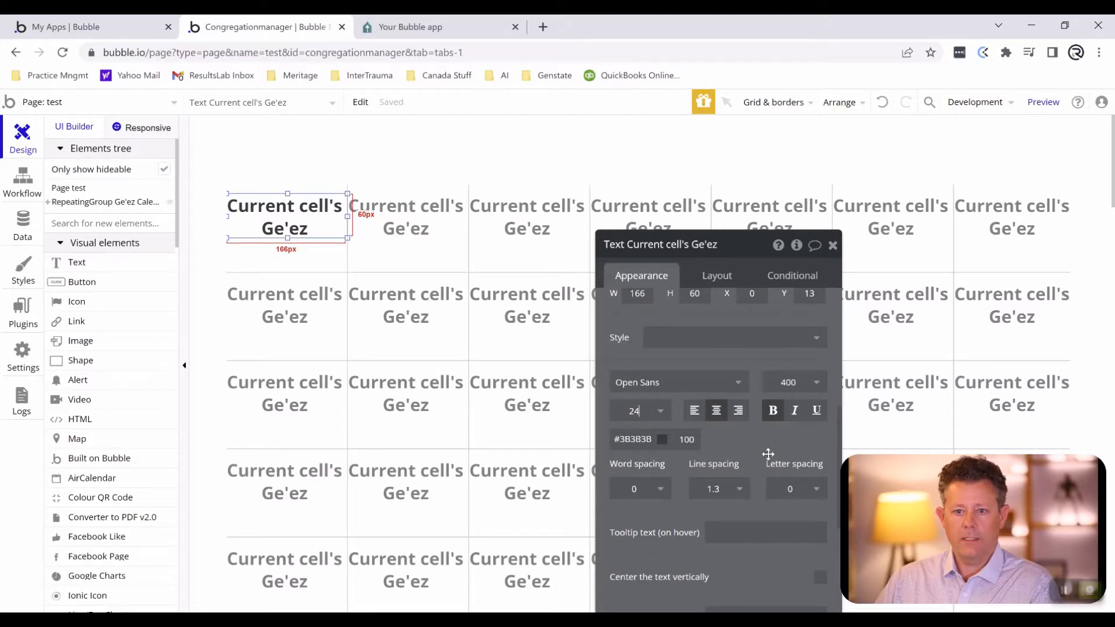
scroll(773, 451, "down", 1)
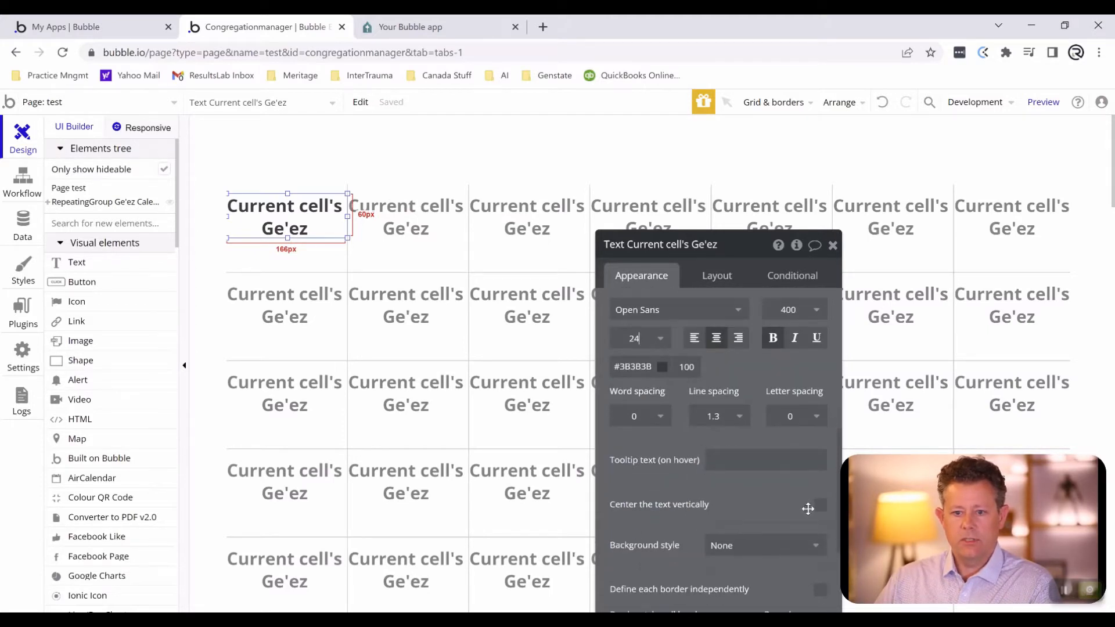
left_click(819, 506)
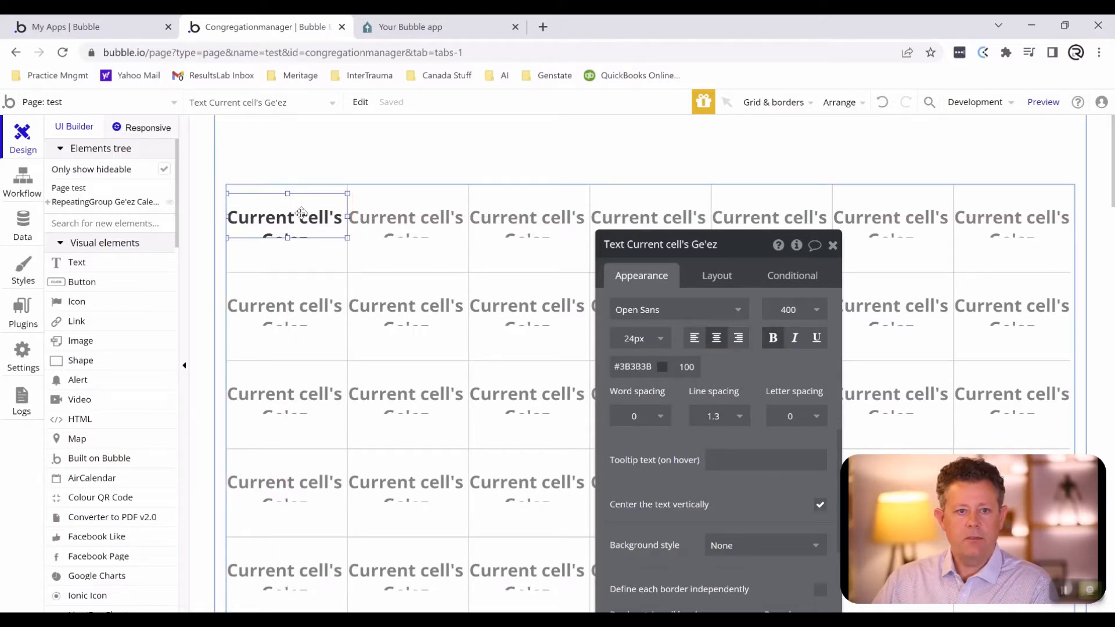
- Nudge the Ge'ez Numerals text up to the top edge of the cell
key("Up")
key("Up")
key("Up")
key("Up")
key("Up")
key("Up")
key("Up")
key("Up")
key("Up")
key("Up")
key("Up")
key("Up")
key("Up")
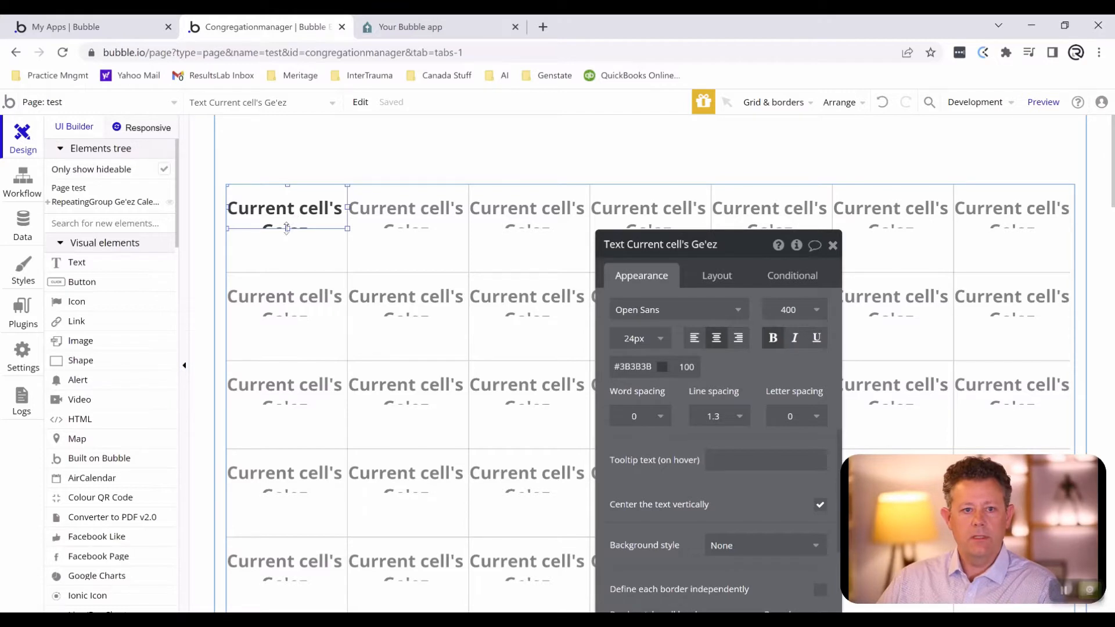
- Add a text element in the lower part of the first calendar cell and stretch it to the cell's full width, about 166 by 19 px
left_click(104, 270)
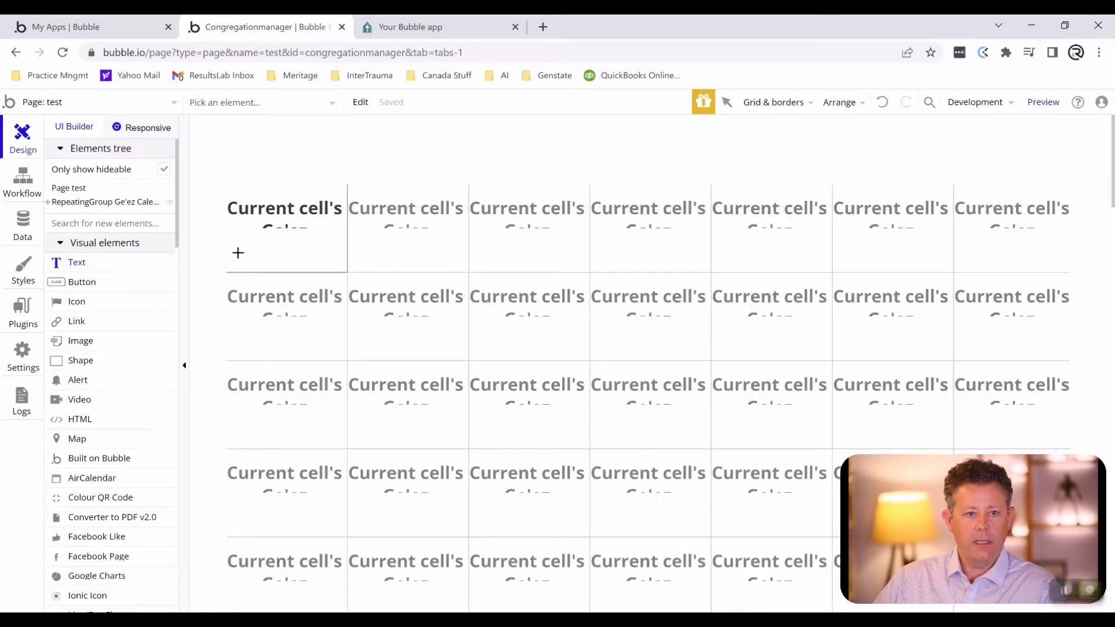
left_click_drag(238, 253, 331, 266)
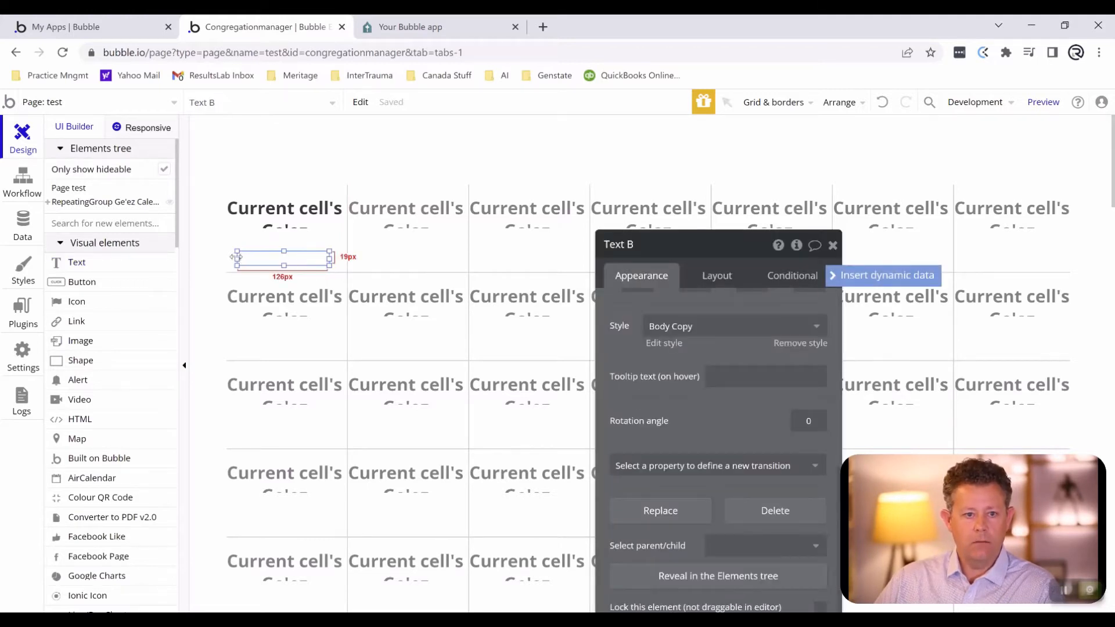
left_click_drag(236, 256, 174, 256)
double_click(320, 263)
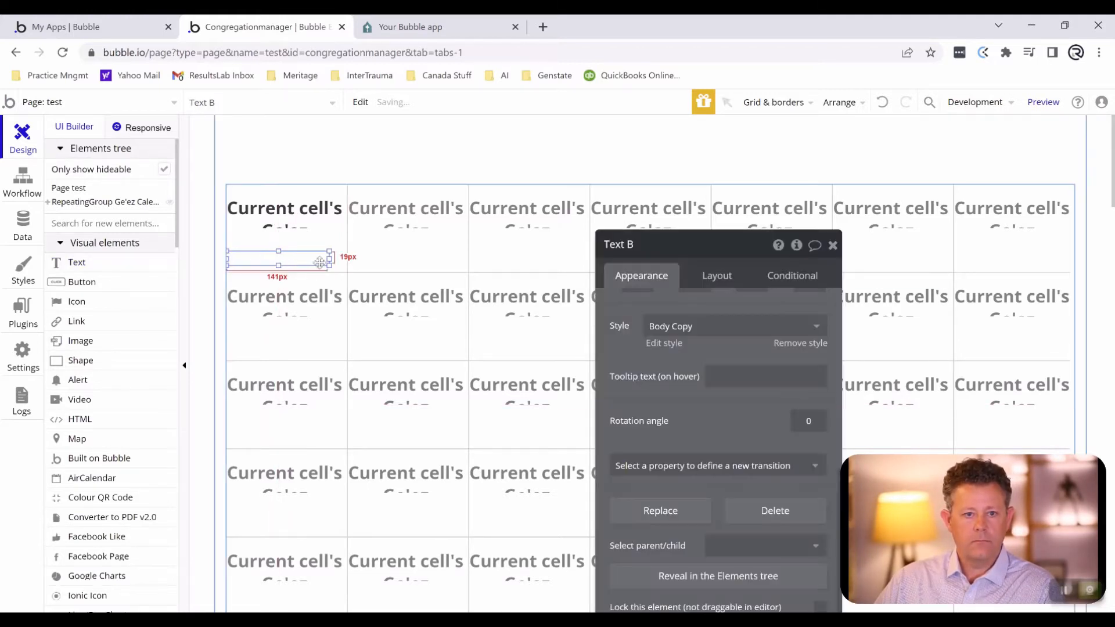
left_click_drag(329, 260, 377, 269)
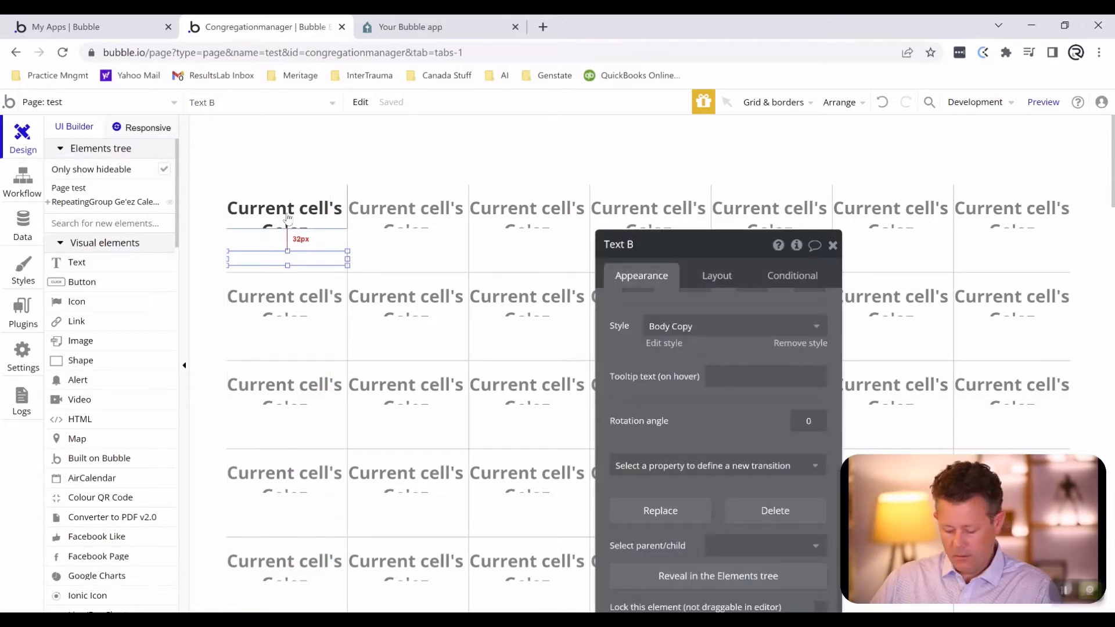
- Nudge the new text element up until it sits just below the Ge'ez Numerals text, at Y 69
key("Up")
key("Up")
key("Up")
key("Up")
key("Up")
key("Up")
key("Up")
key("Up")
key("Up")
key("Up")
key("Up")
key("Up")
key("Up")
key("Up")
key("Up")
key("Up")
key("Up")
key("Up")
key("Up")
key("Up")
key("Up")
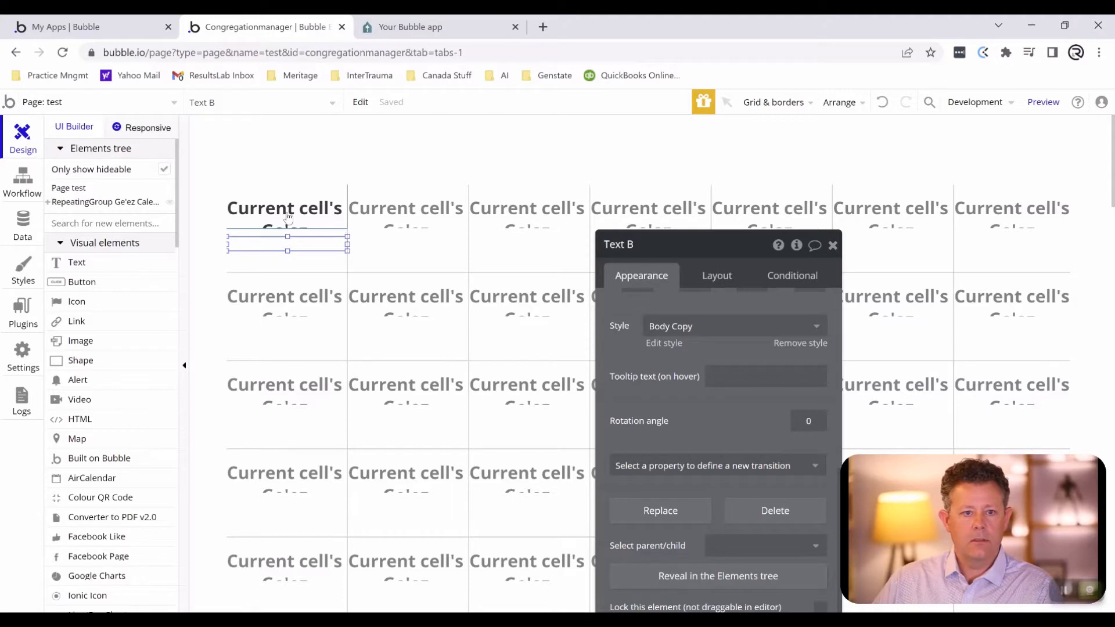
key("Up")
key("Up")
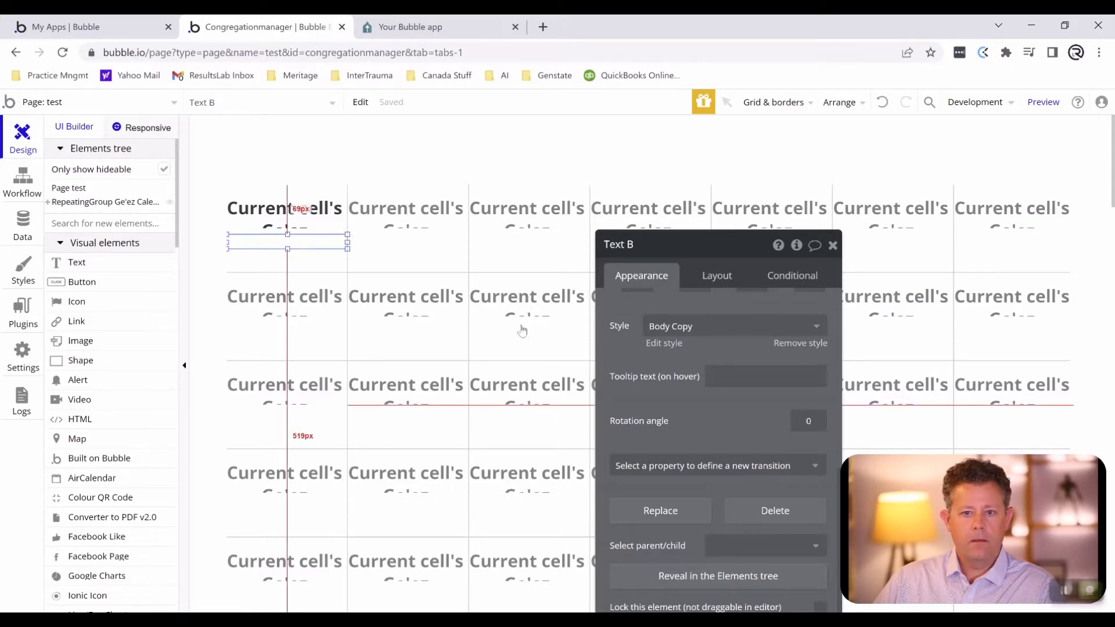
- Replace the new text element's placeholder with the dynamic value Current cell's Ge'ez Calendar's Gregorian Start Time
scroll(652, 333, "up", 5)
left_click(634, 307)
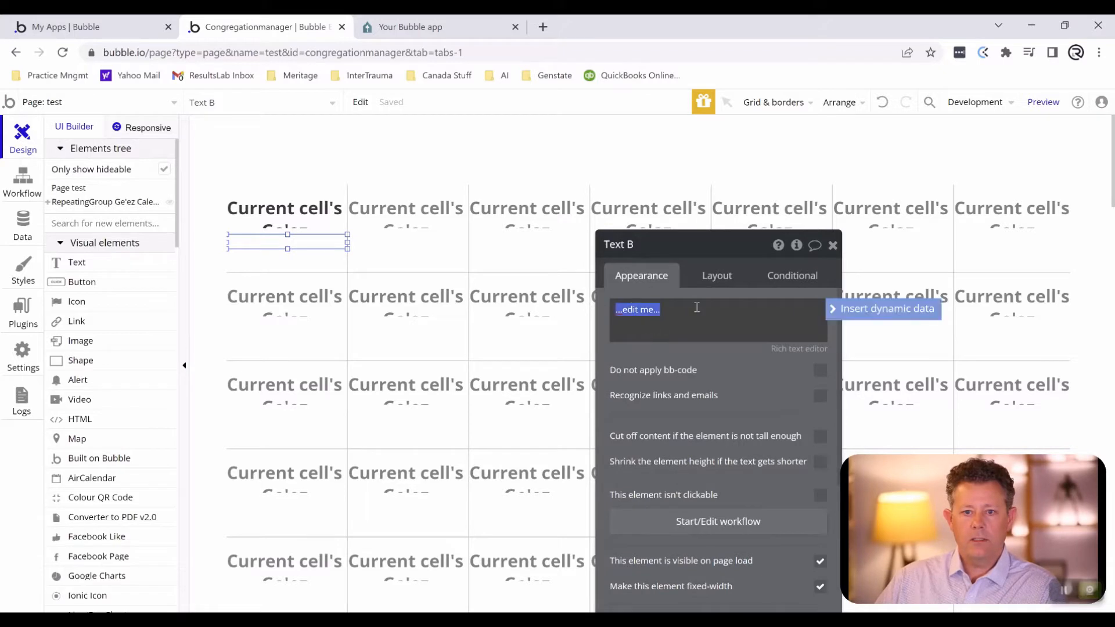
left_click(856, 310)
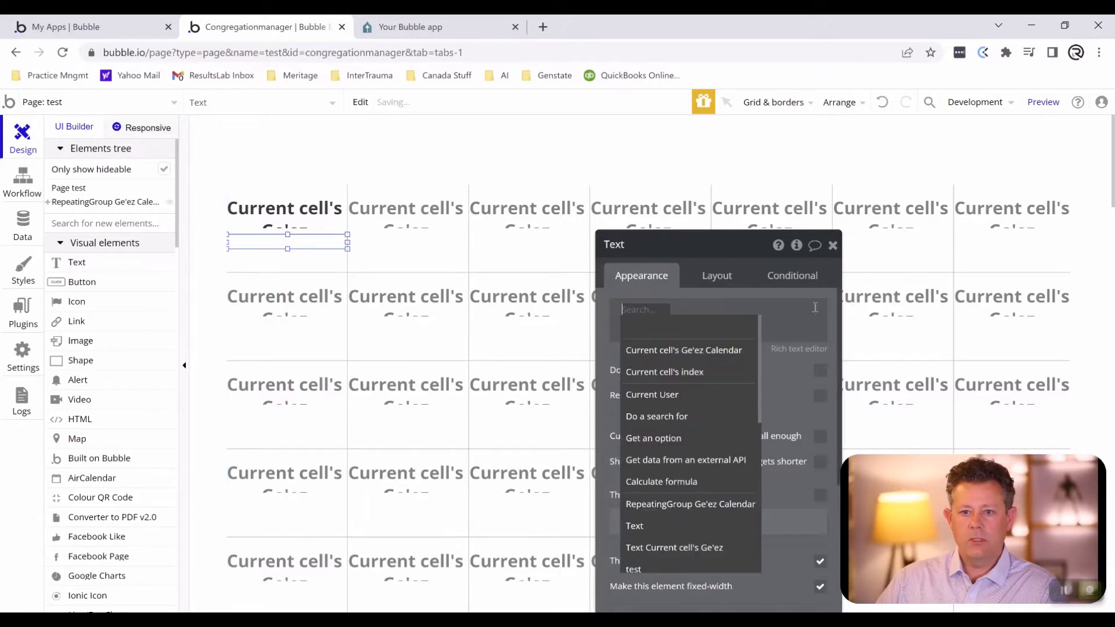
left_click(689, 352)
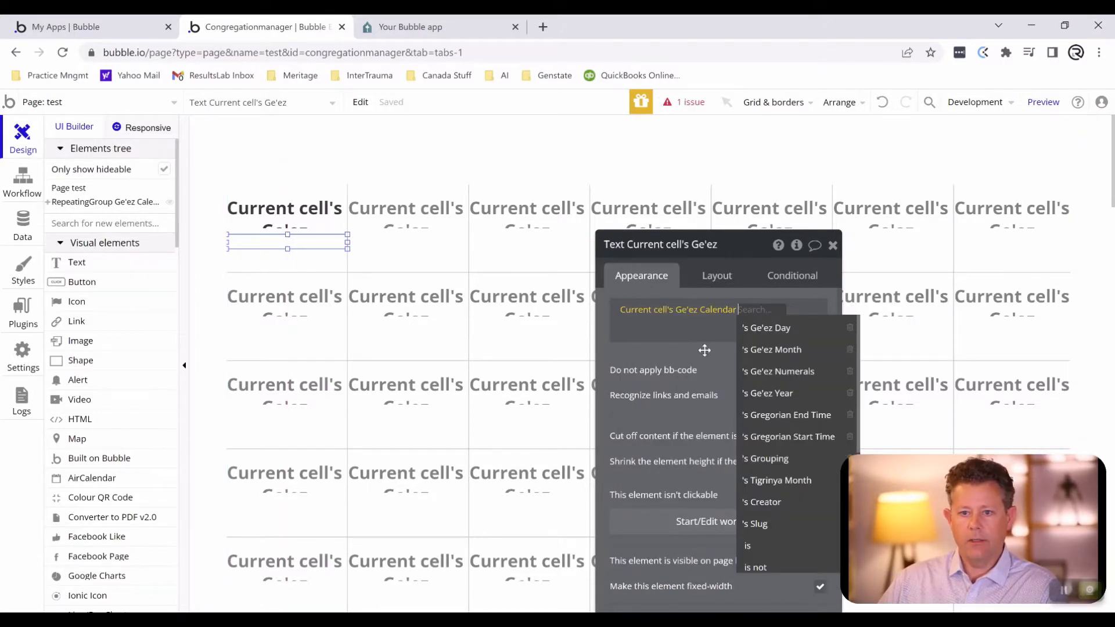
left_click(788, 437)
left_click(646, 324)
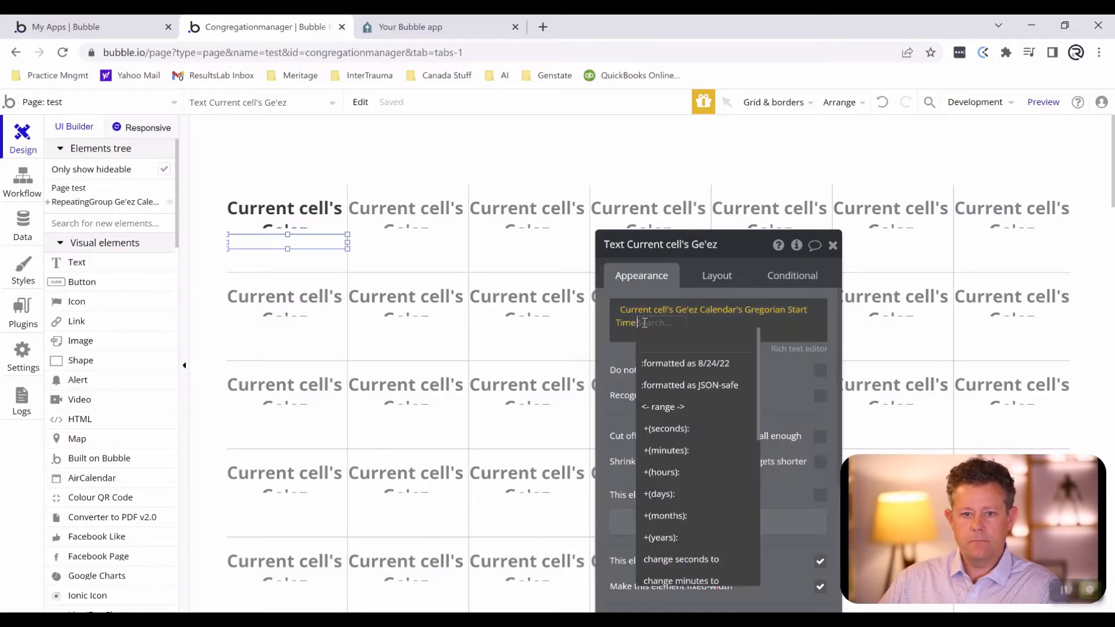
- Format the Gregorian Start Time value with the date format Wed 24 August, 2022
left_click(661, 361)
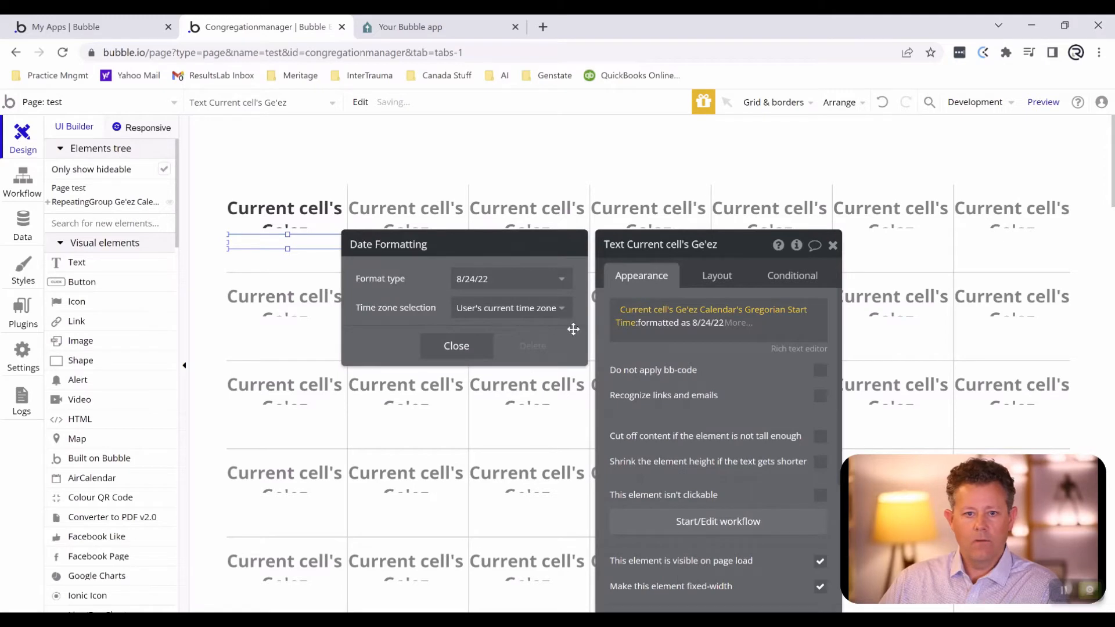
left_click(489, 281)
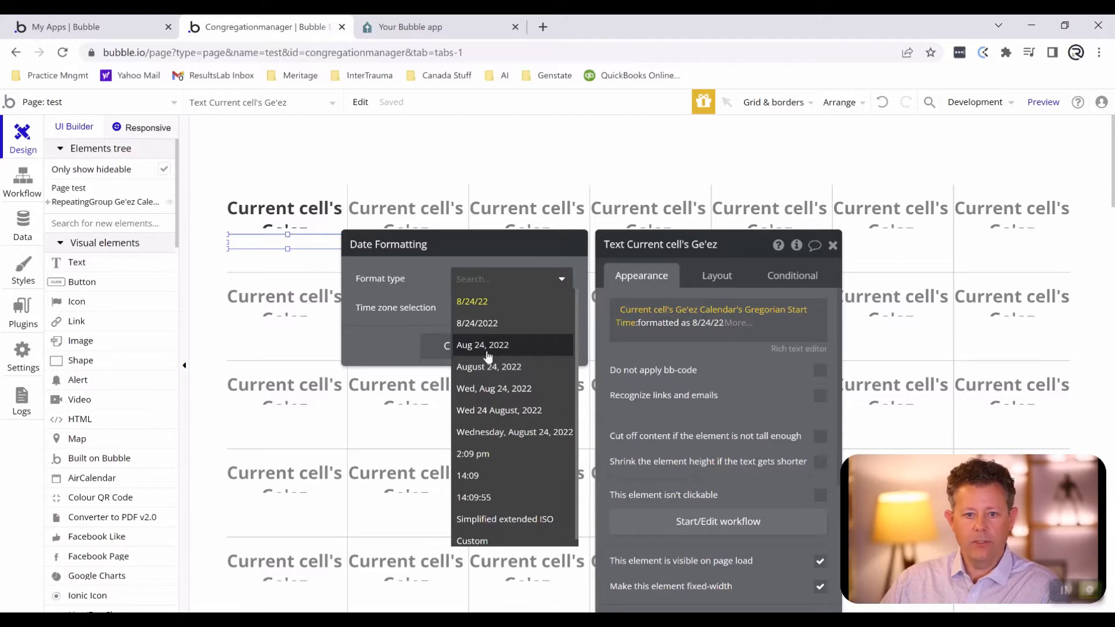
left_click(491, 412)
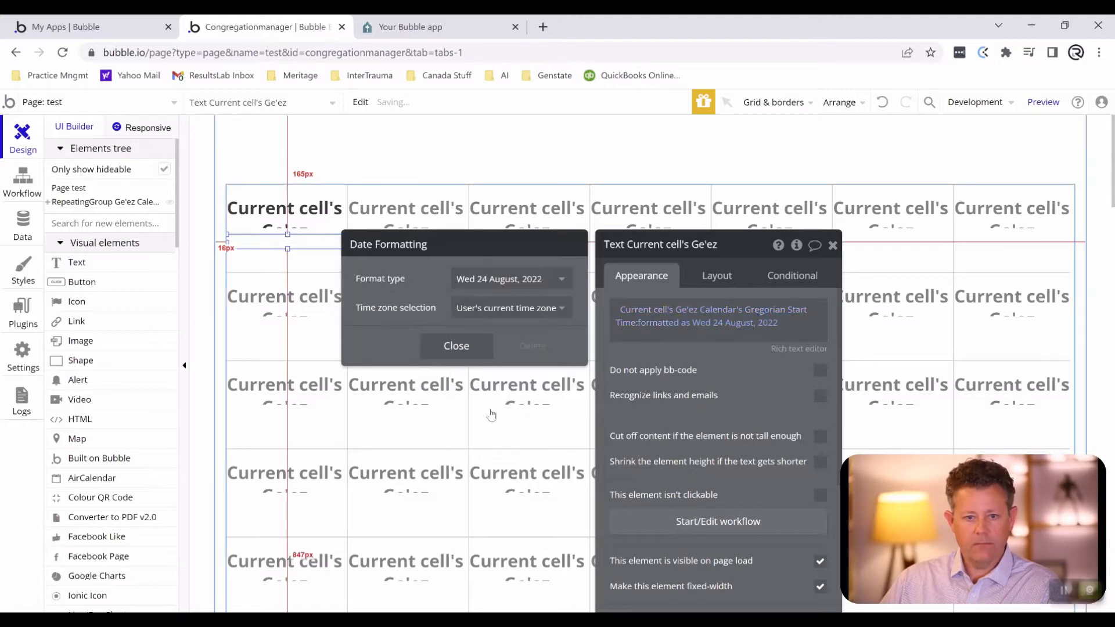
left_click(456, 347)
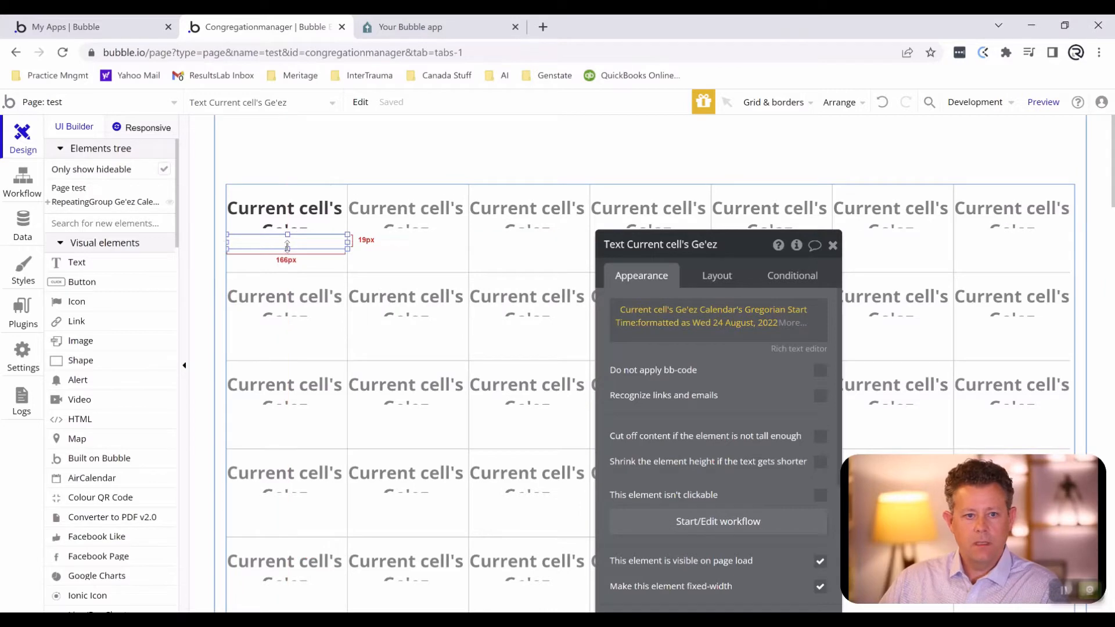
scroll(653, 457, "down", 4)
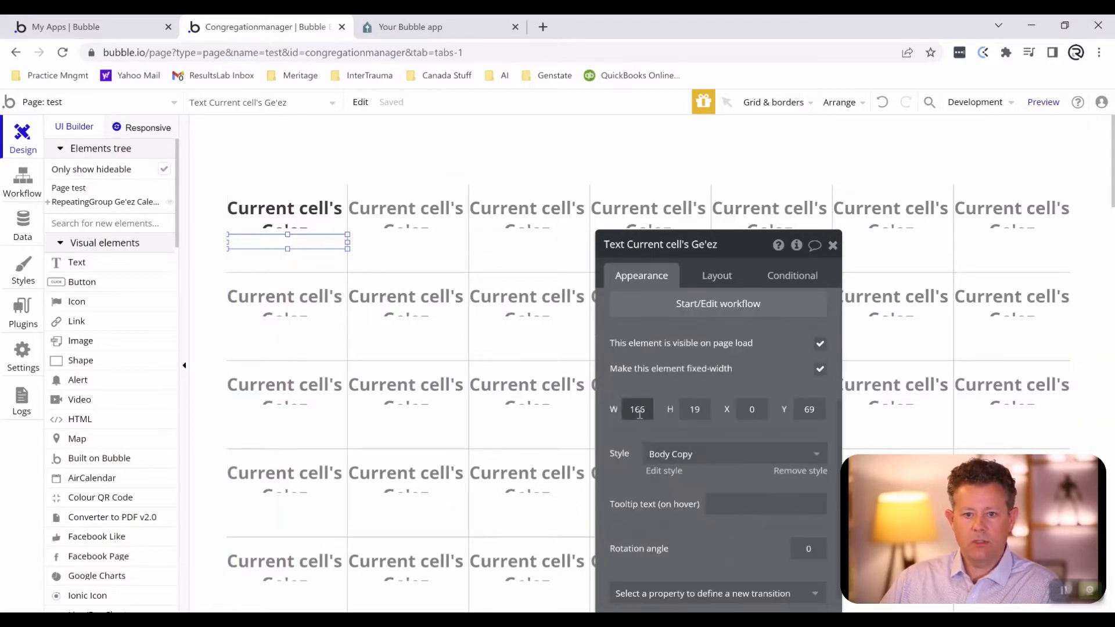
left_click(666, 471)
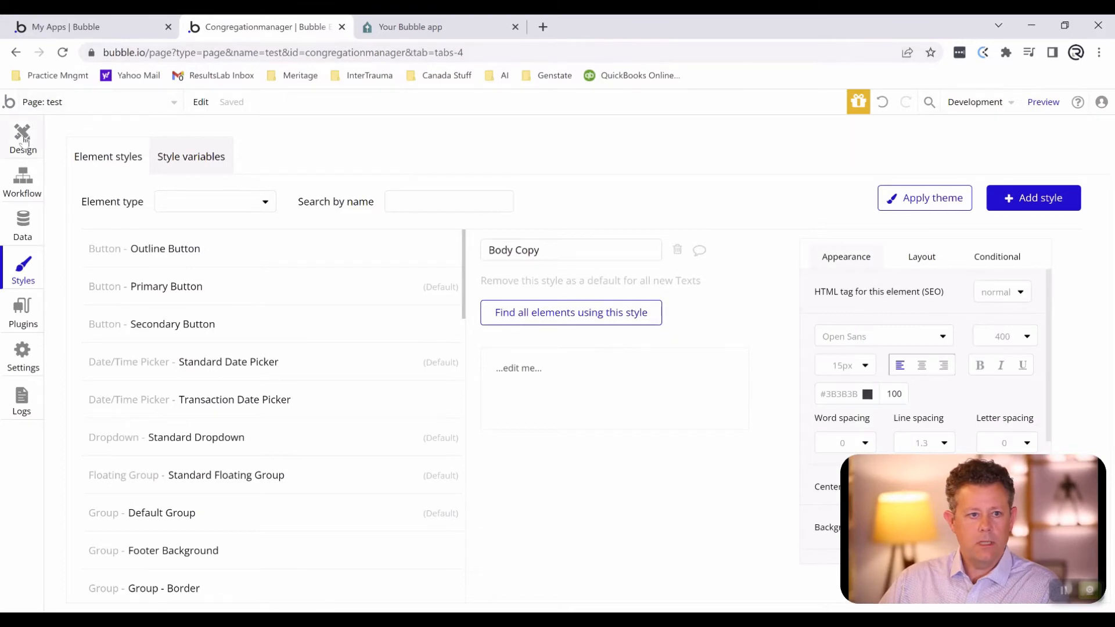
left_click(24, 139)
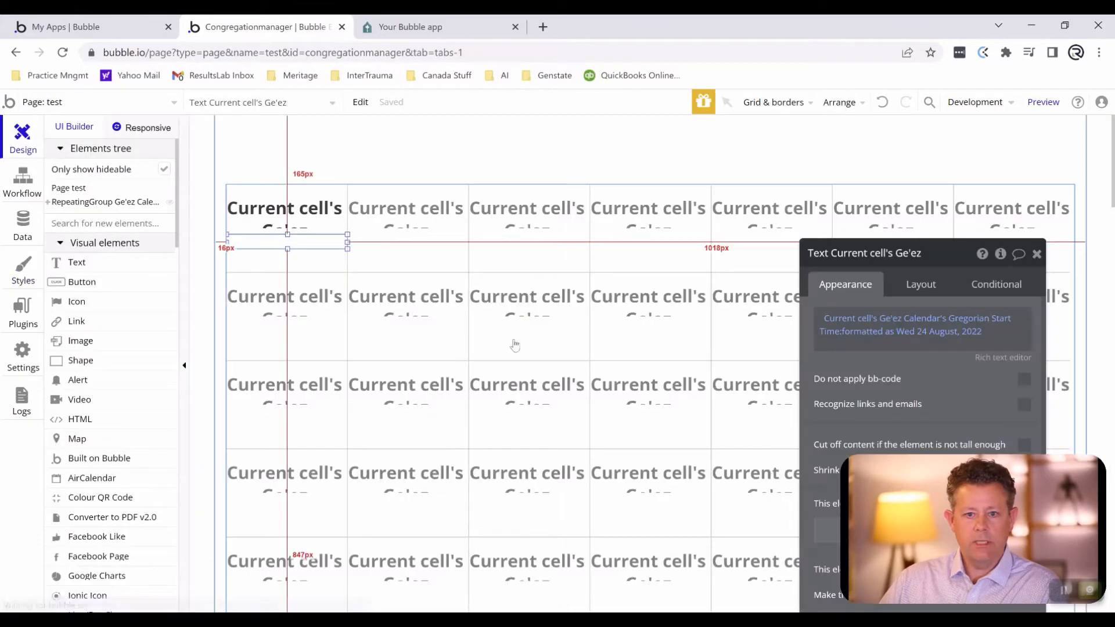
- Clear the Body Copy style from the Gregorian Start Time text and set its font size to 11 px
left_click(246, 238)
left_click_drag(855, 267, 677, 179)
scroll(726, 383, "down", 5)
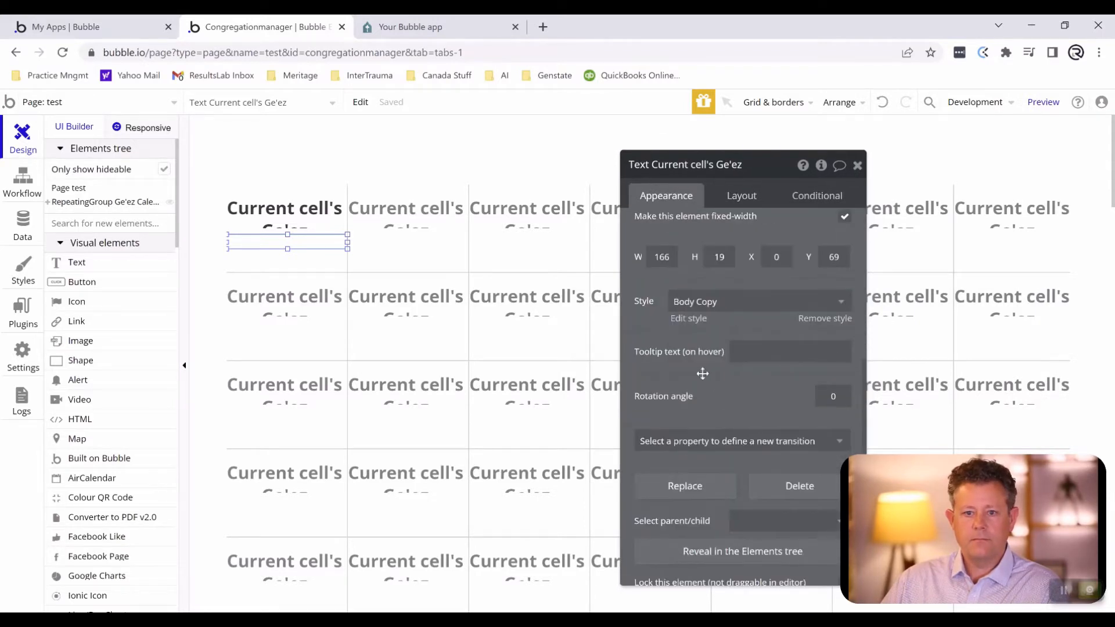
left_click(691, 302)
left_click(698, 327)
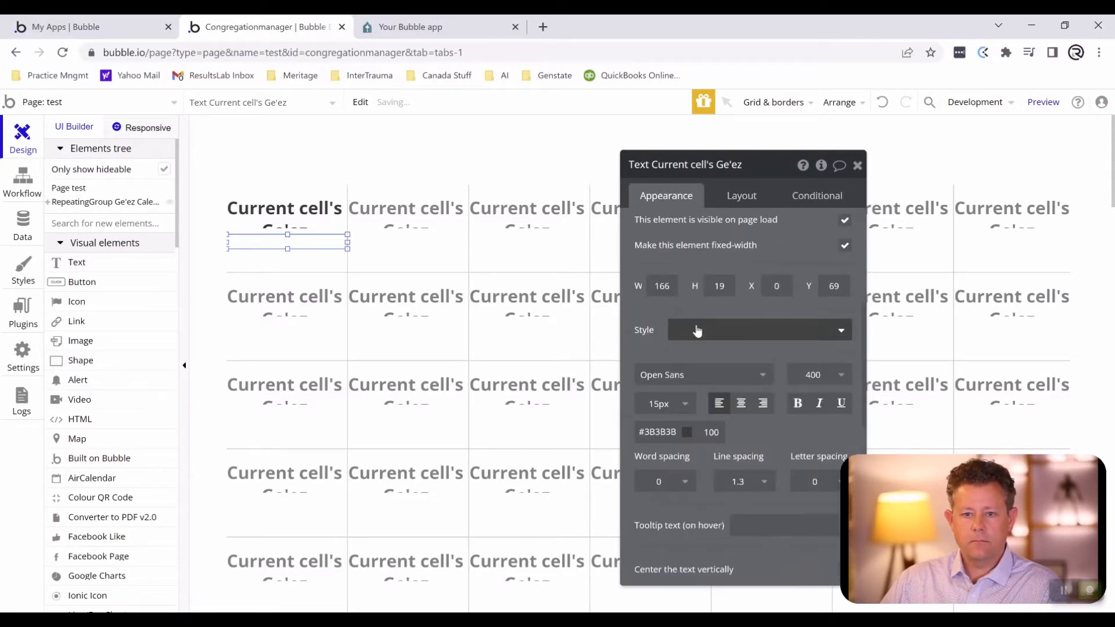
left_click(685, 409)
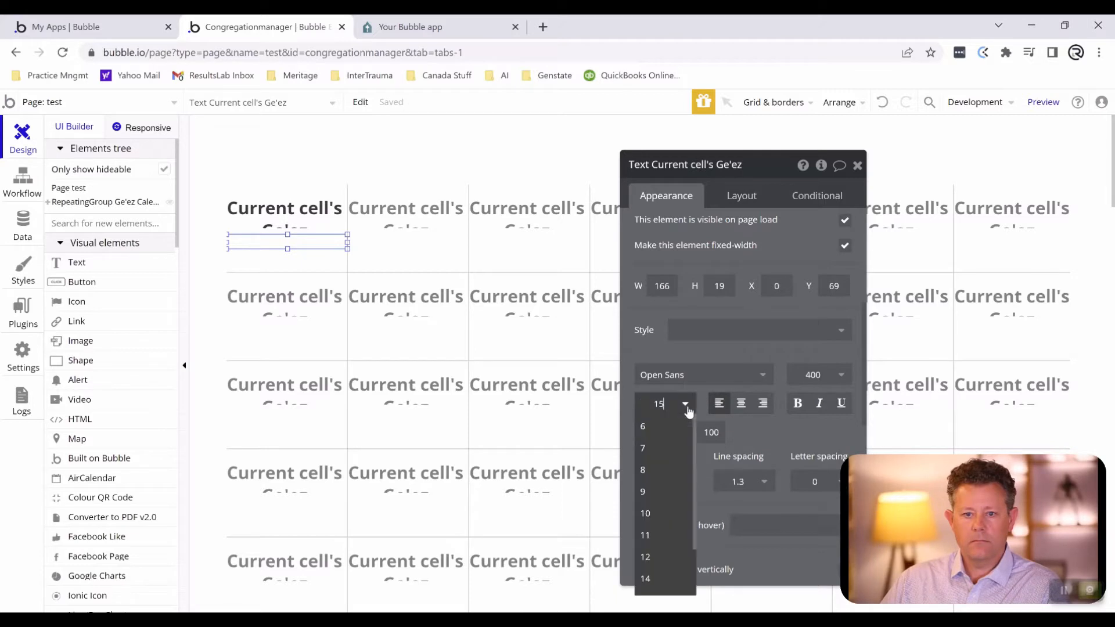
left_click(656, 524)
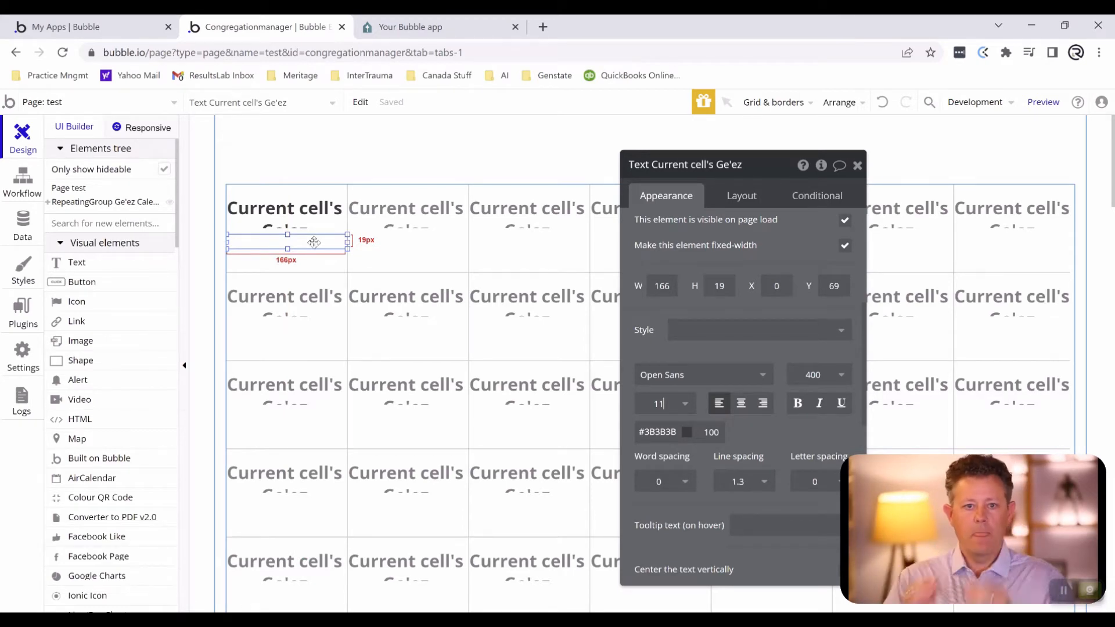
left_click(325, 214)
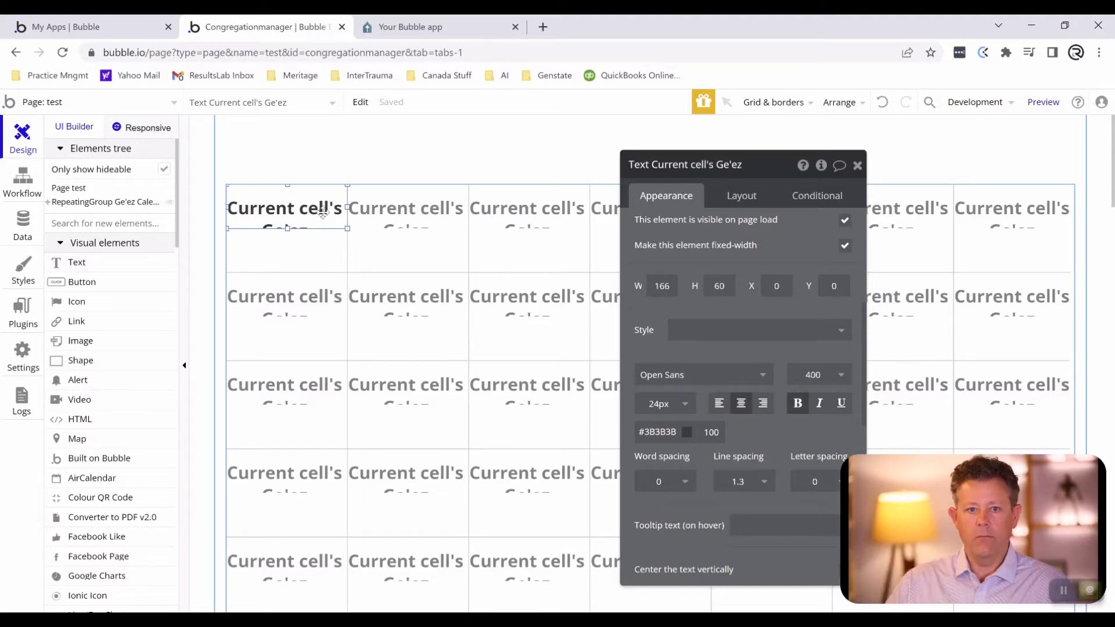
left_click_drag(323, 213, 397, 219)
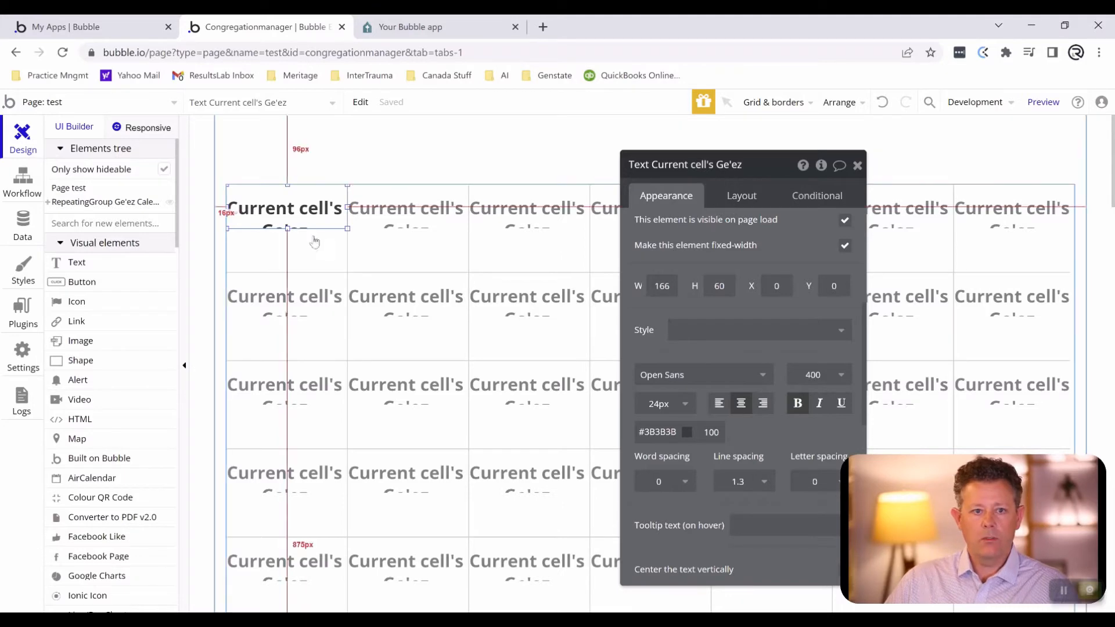
left_click(303, 249)
left_click_drag(286, 248, 285, 252)
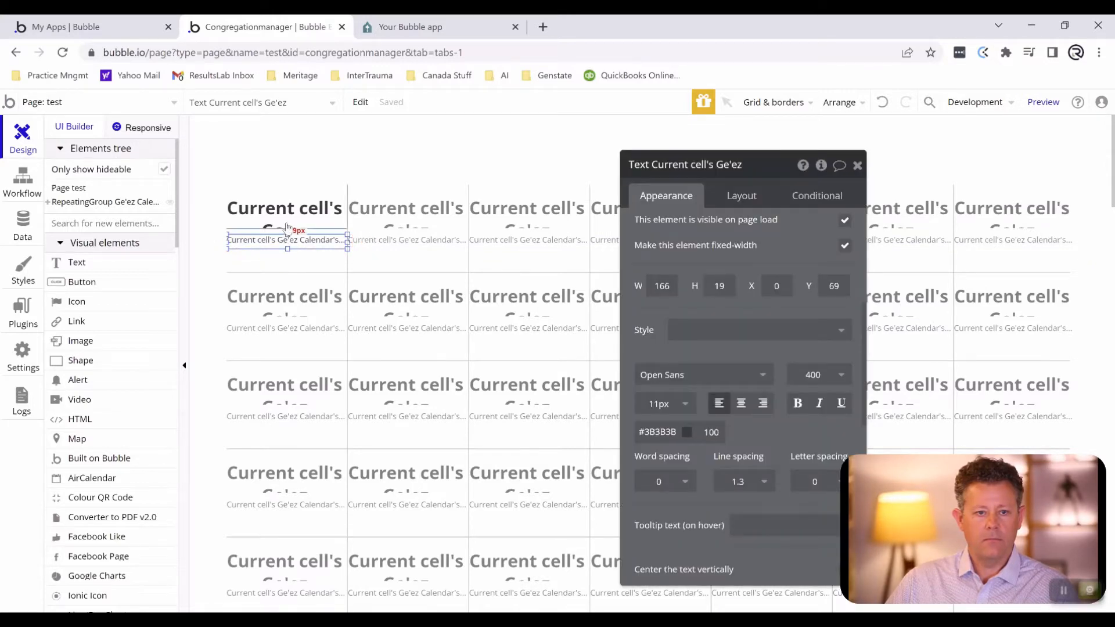
- Draw a nested repeating group about 148 by 19 px inside the first cell, below the Gregorian Start Time text
scroll(107, 334, "down", 7)
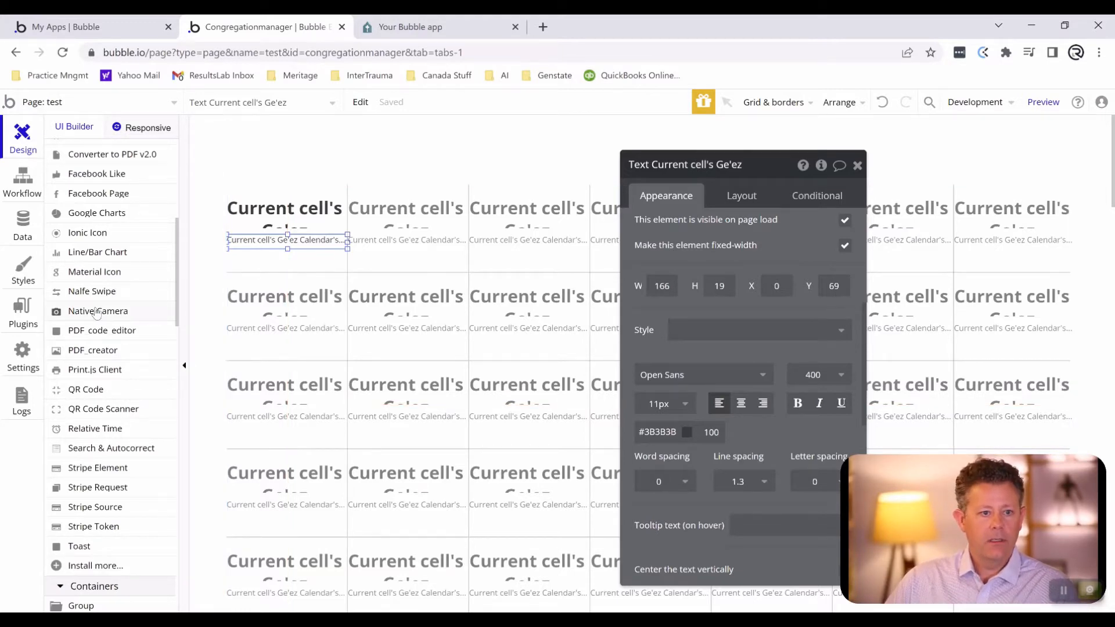
scroll(101, 310, "down", 4)
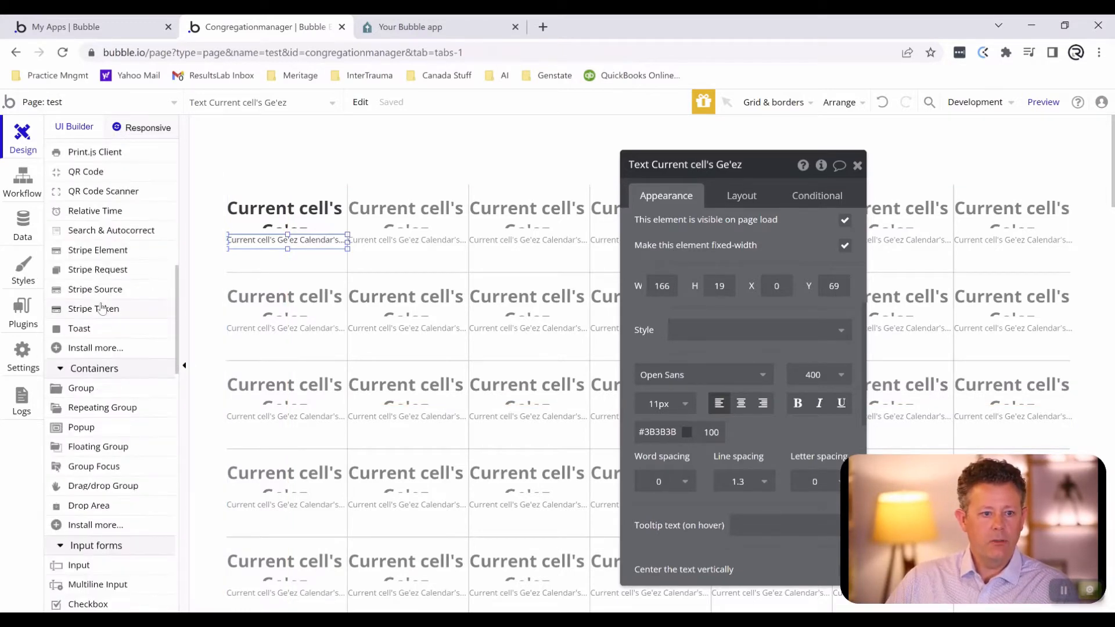
left_click(95, 407)
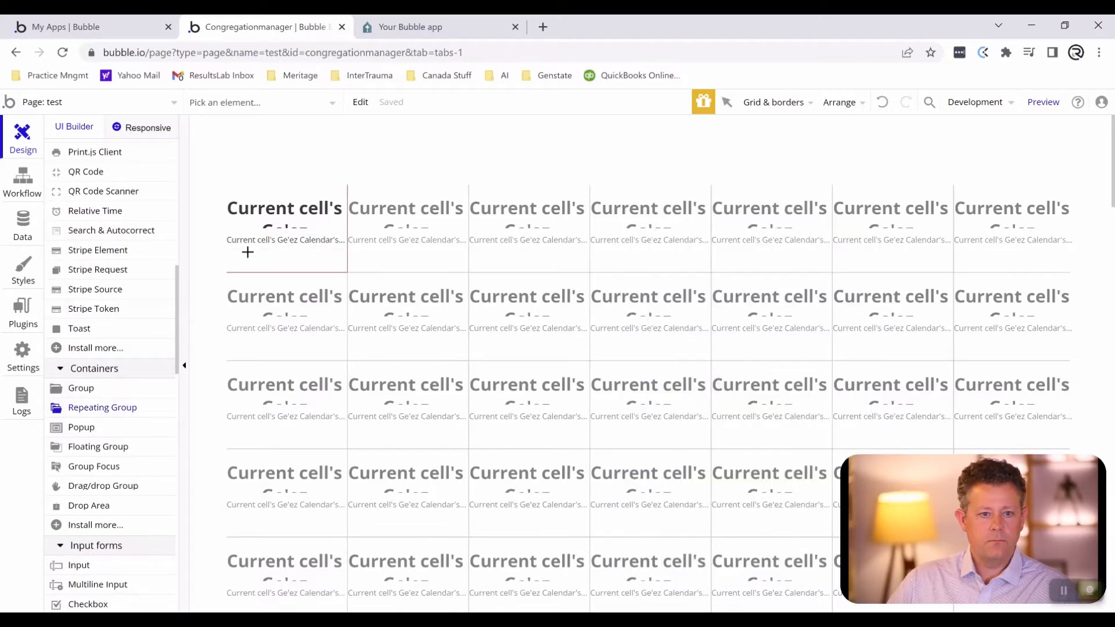
mouse_move(241, 252)
left_mouse_down()
mouse_move(362, 265)
mouse_move(341, 263)
left_mouse_up()
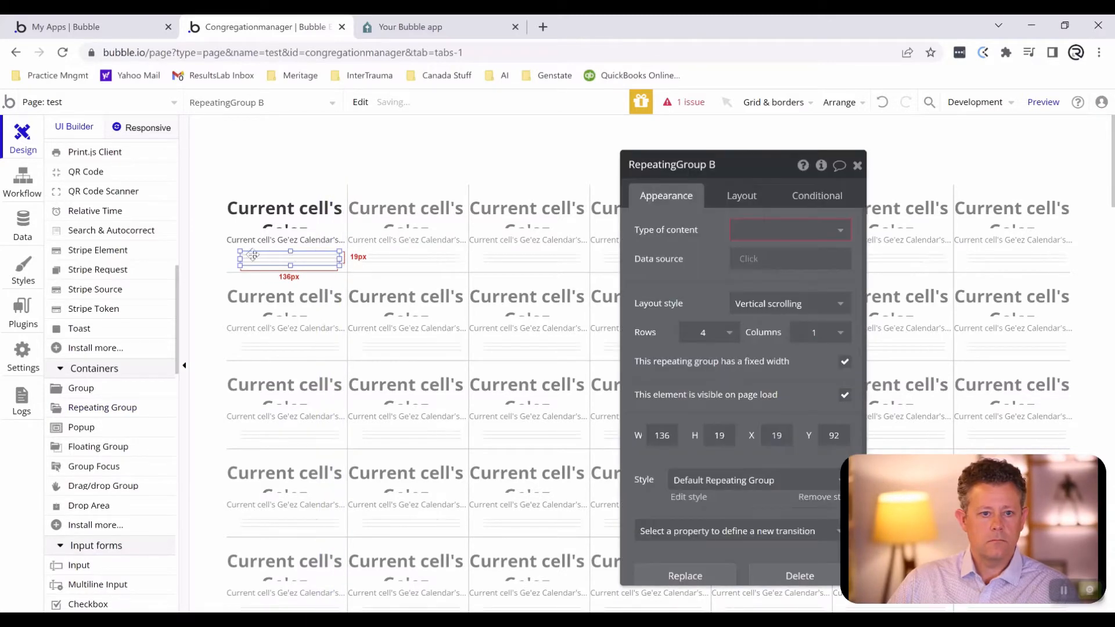
mouse_move(240, 258)
left_mouse_down()
mouse_move(200, 258)
mouse_move(232, 257)
left_mouse_up()
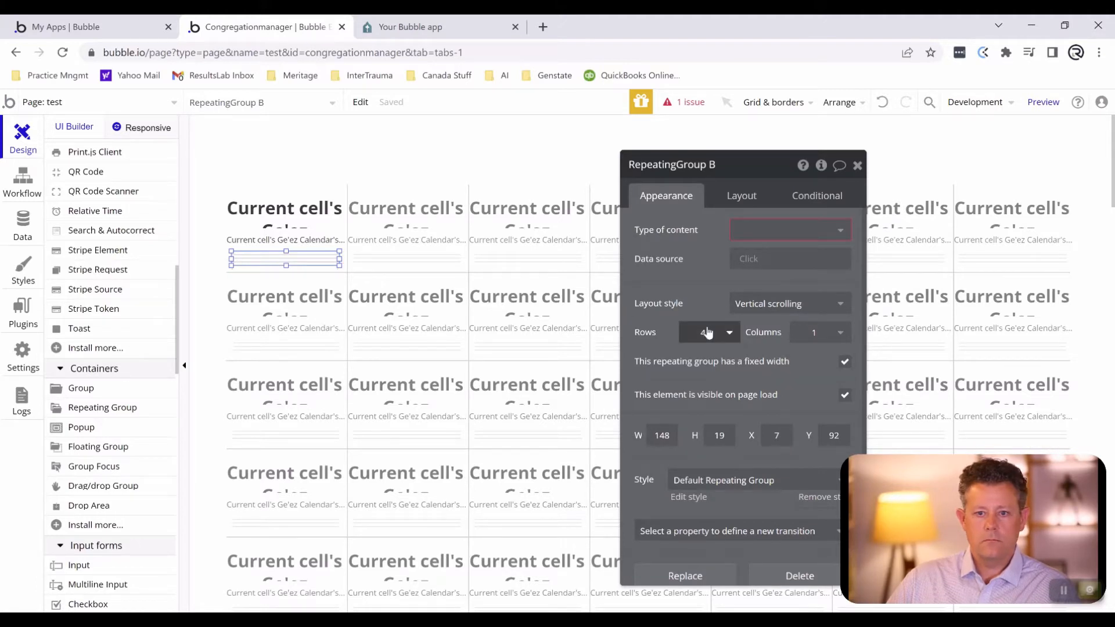
- Set the nested repeating group to 1 row and its type of content to Event
left_click(707, 332)
left_click(700, 361)
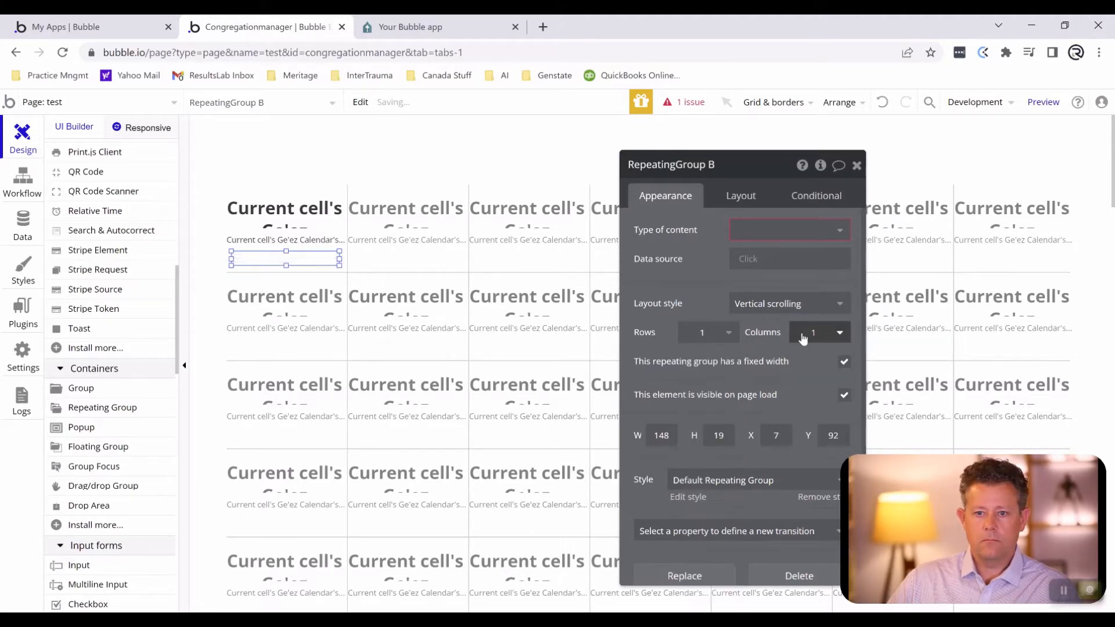
left_click(751, 231)
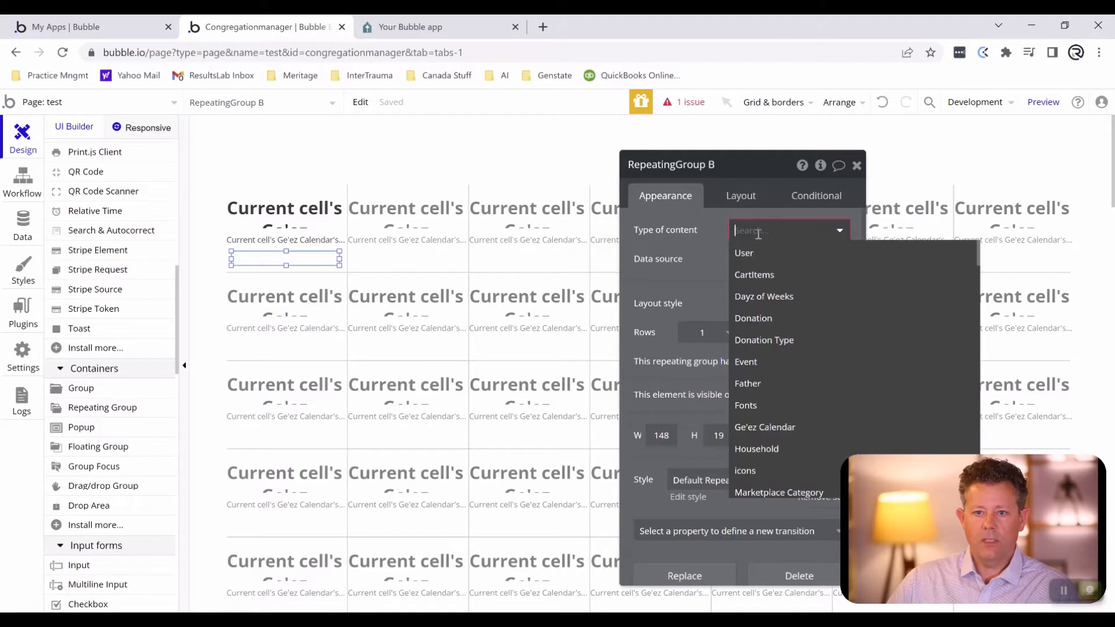
left_click(760, 361)
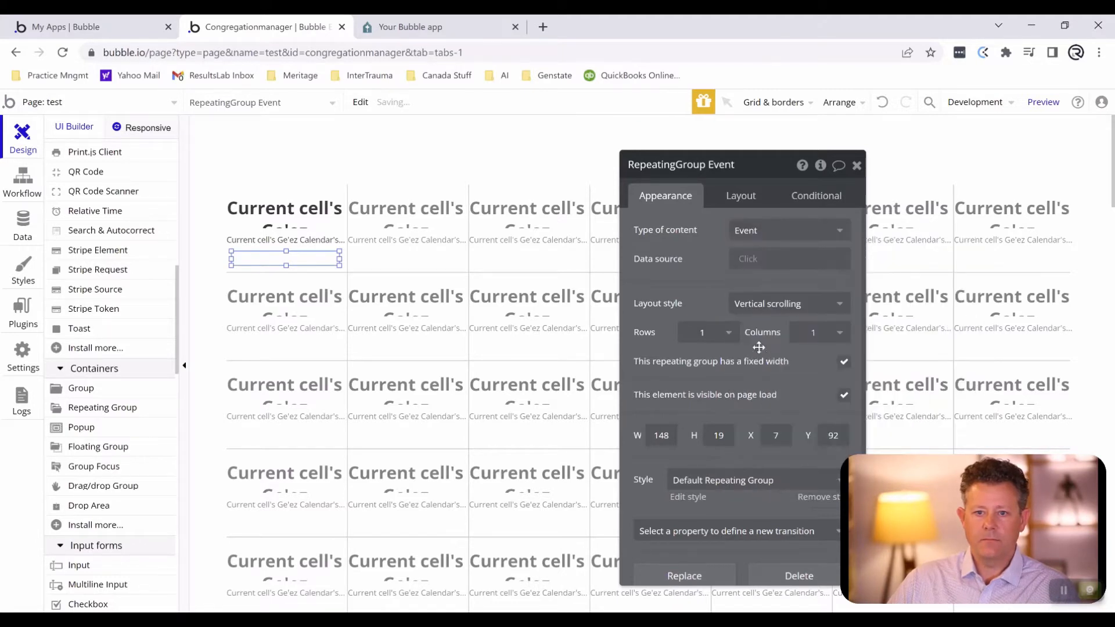
- Set the nested repeating group's data source to a search for the Event type
left_click(753, 267)
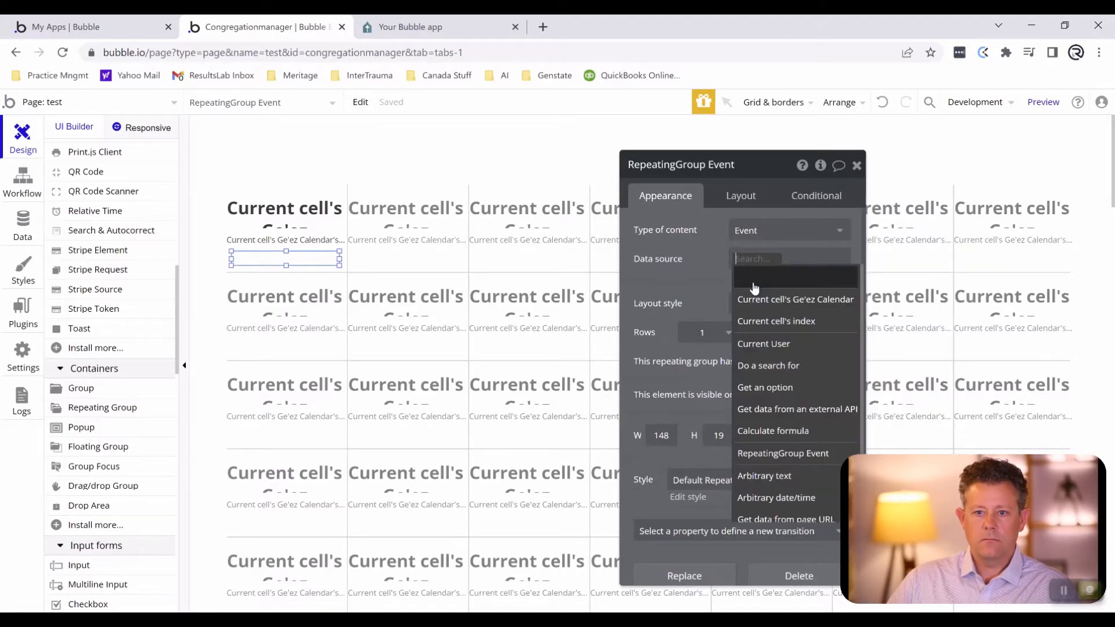
left_click(760, 365)
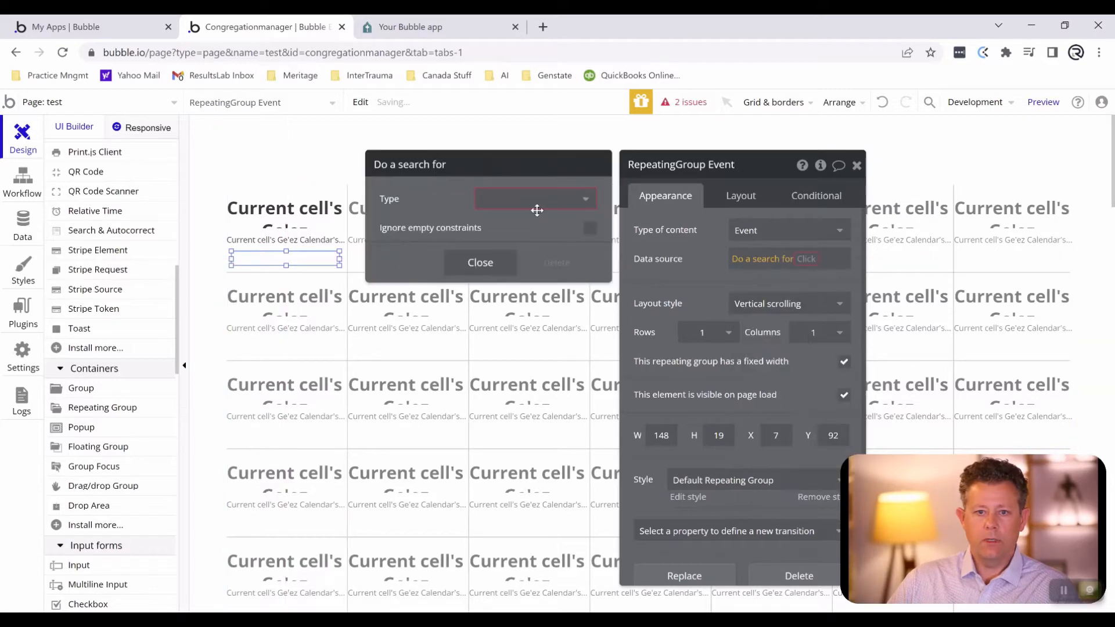
left_click(535, 200)
left_click(517, 332)
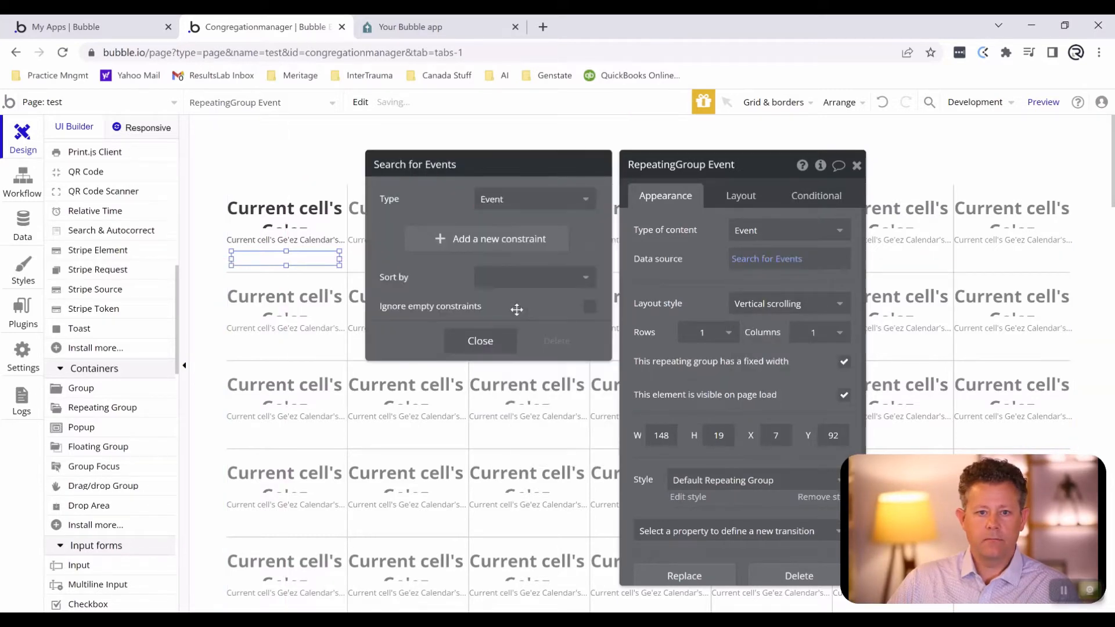
- Add a search constraint that Start Time is ≥ Current cell's Ge'ez Calendar's Gregorian Start Time
left_click(479, 238)
left_click(394, 233)
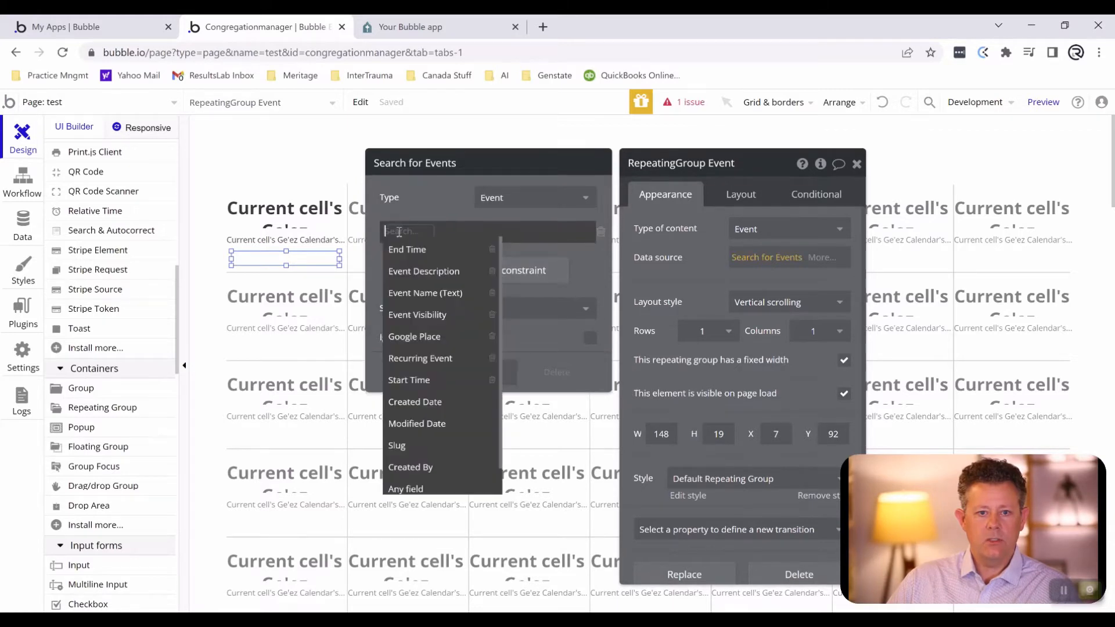
left_click(429, 379)
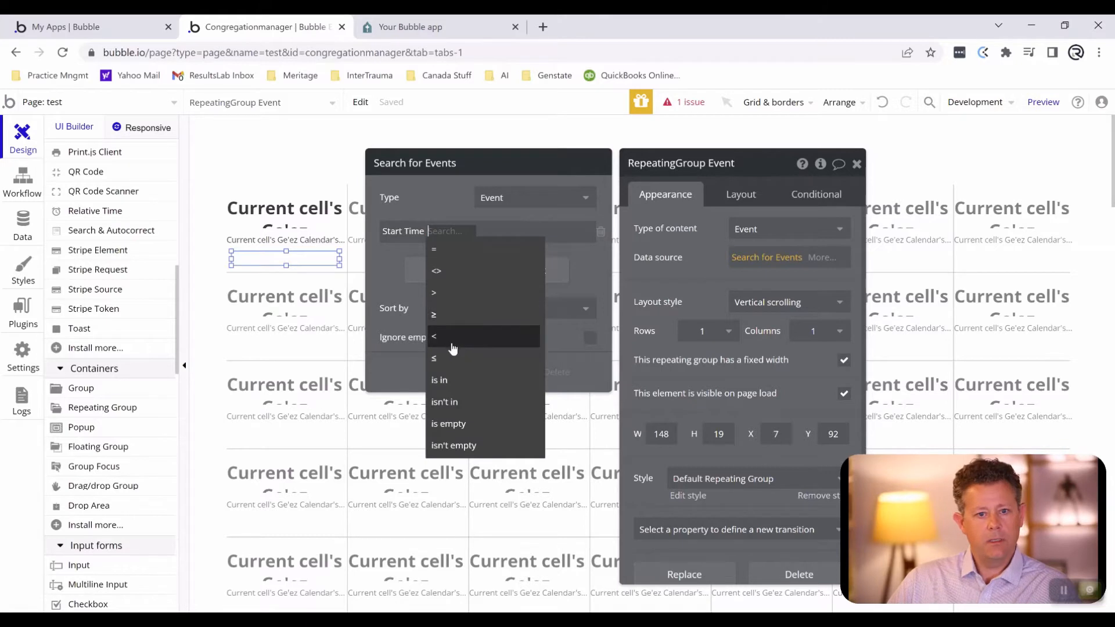
left_click(450, 315)
left_click(448, 231)
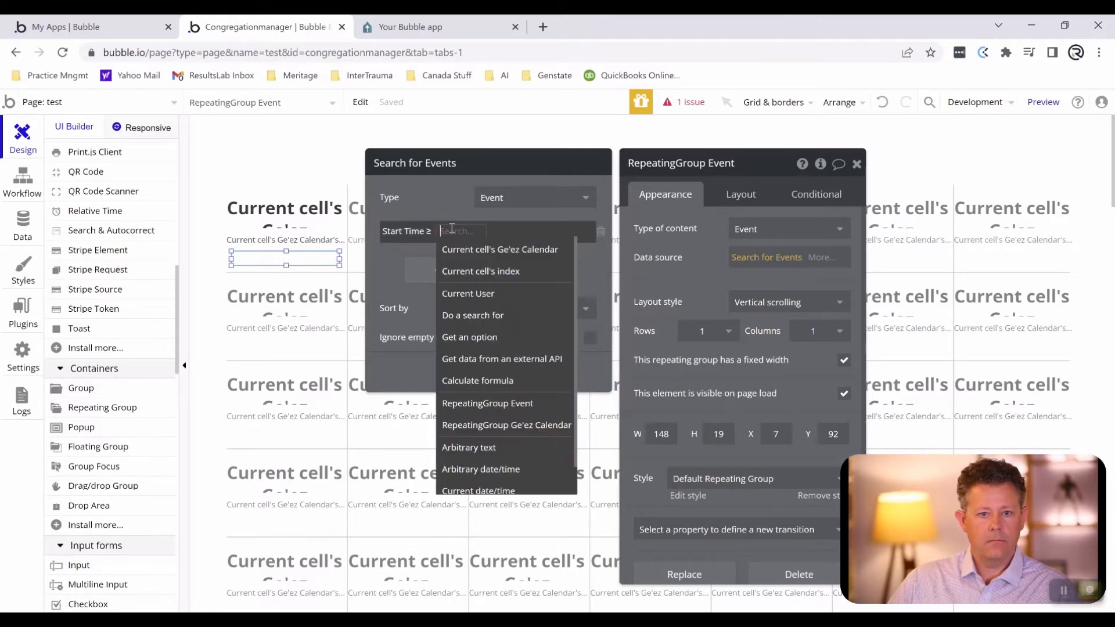
left_click(462, 250)
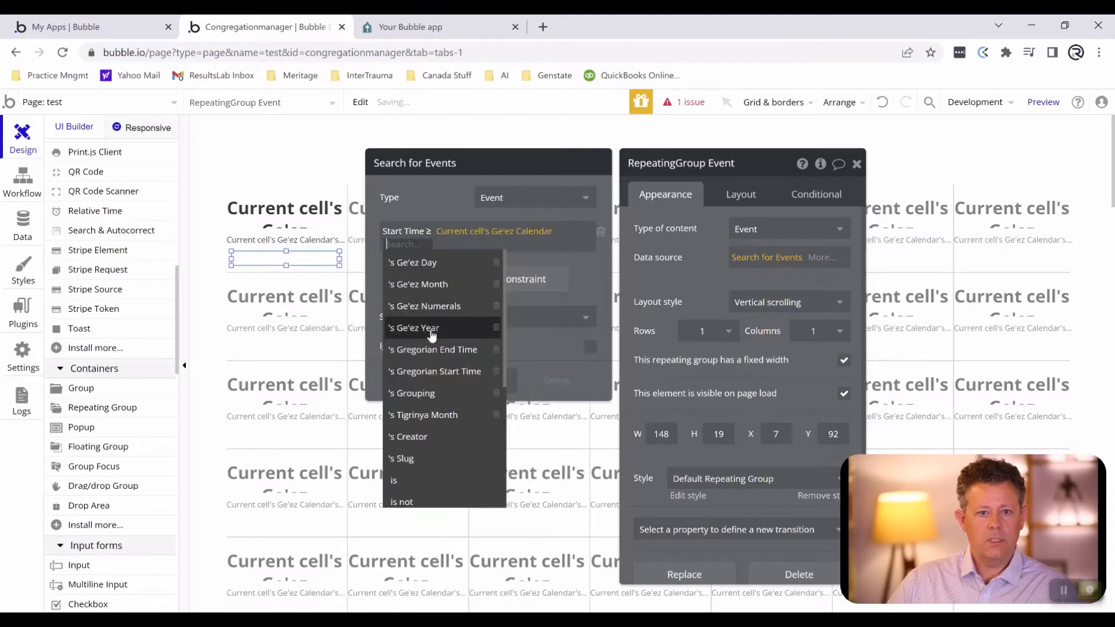
left_click(427, 370)
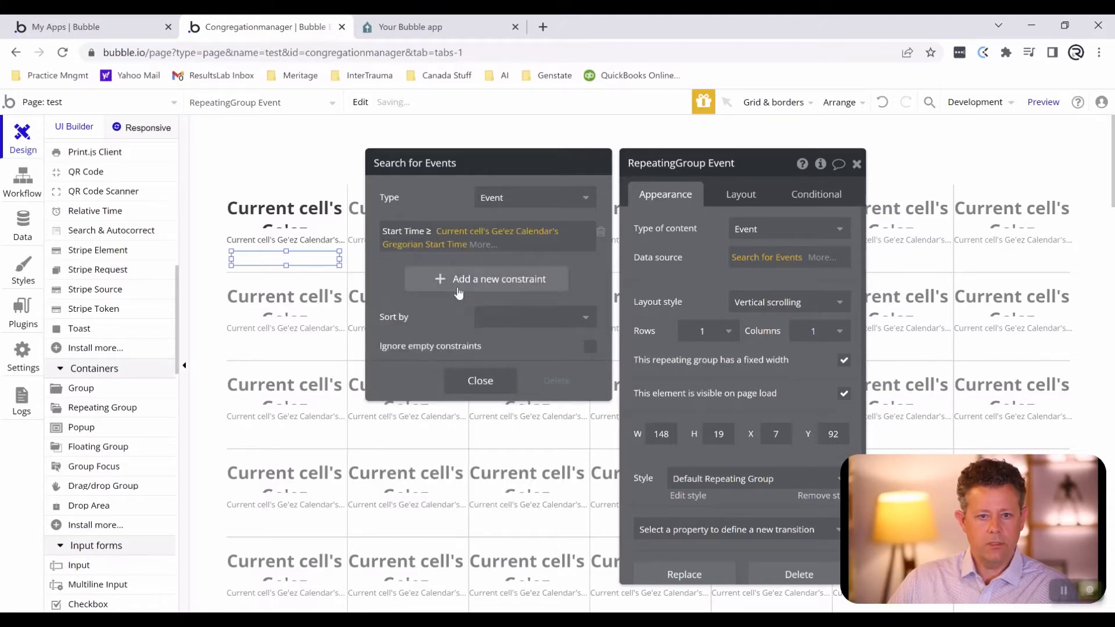
- Add a second search constraint that Start Time is < Current cell's Ge'ez Calendar's Gregorian End Time, and close the search settings
left_click(448, 279)
left_click(406, 276)
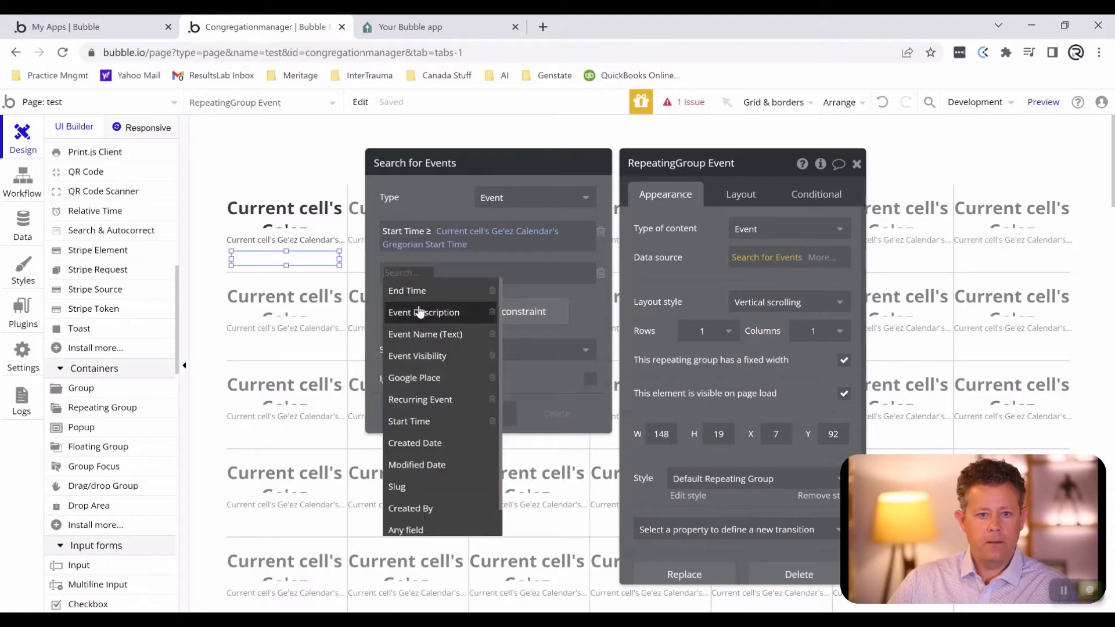
left_click(407, 420)
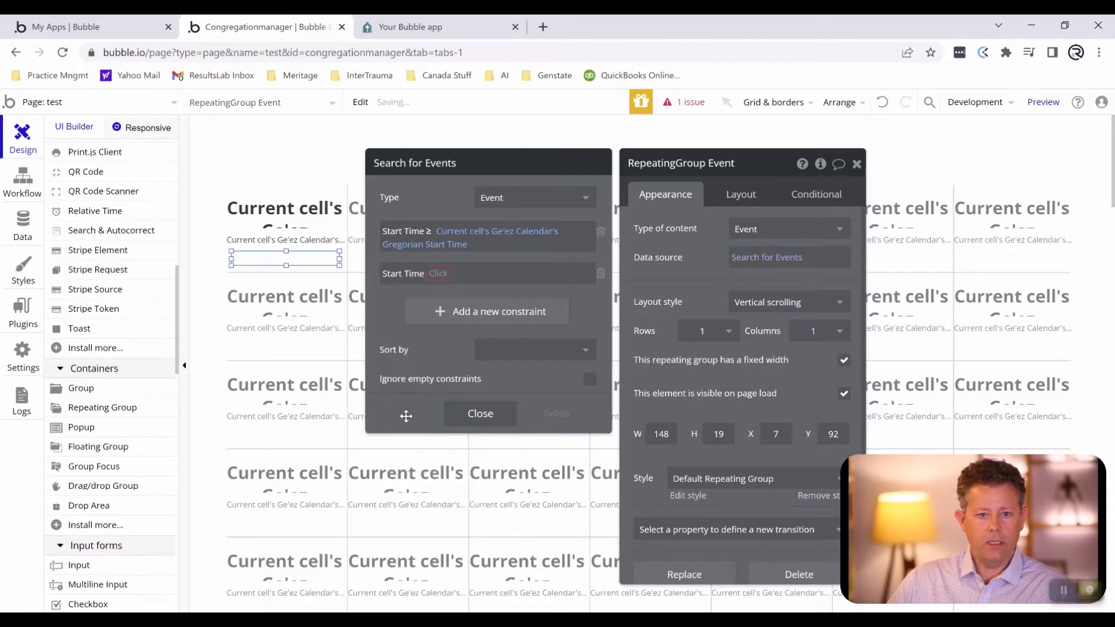
left_click(432, 275)
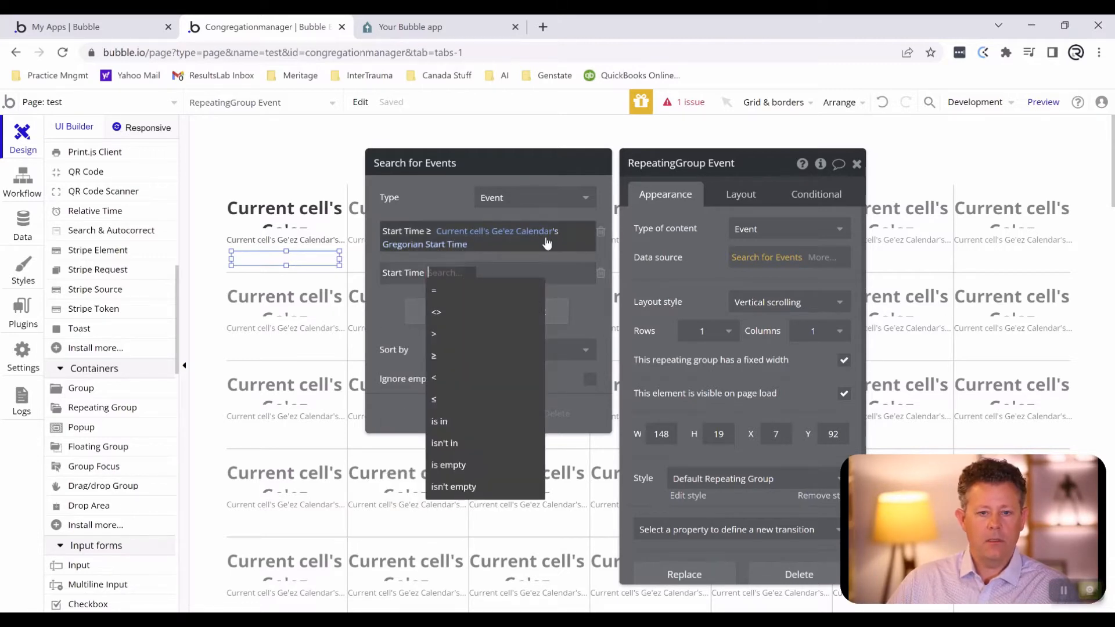
left_click(457, 378)
left_click(452, 275)
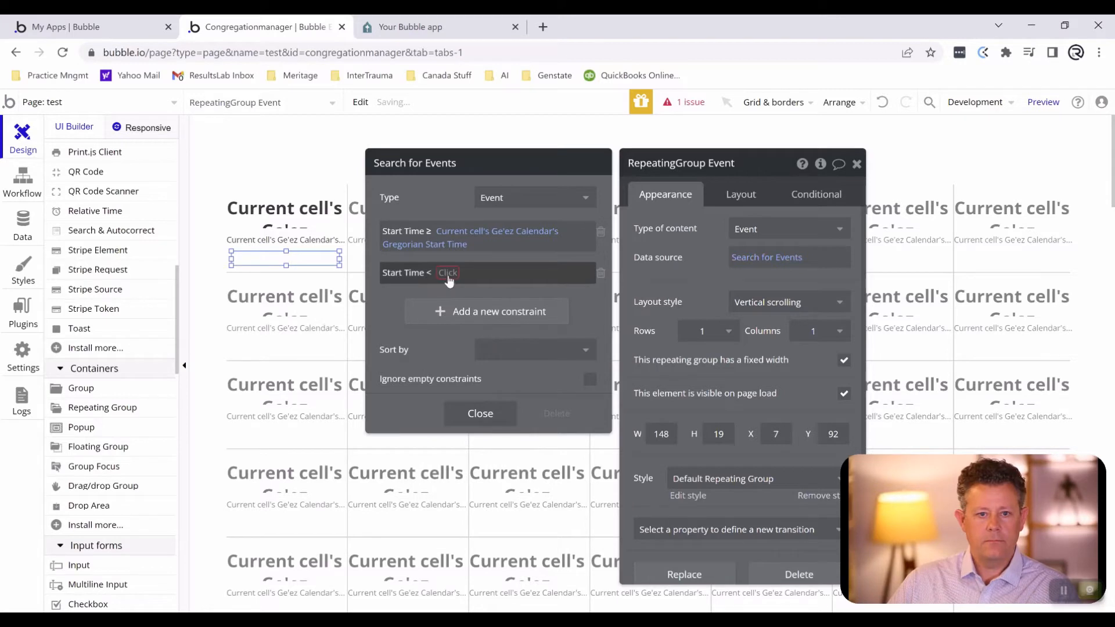
left_click(466, 294)
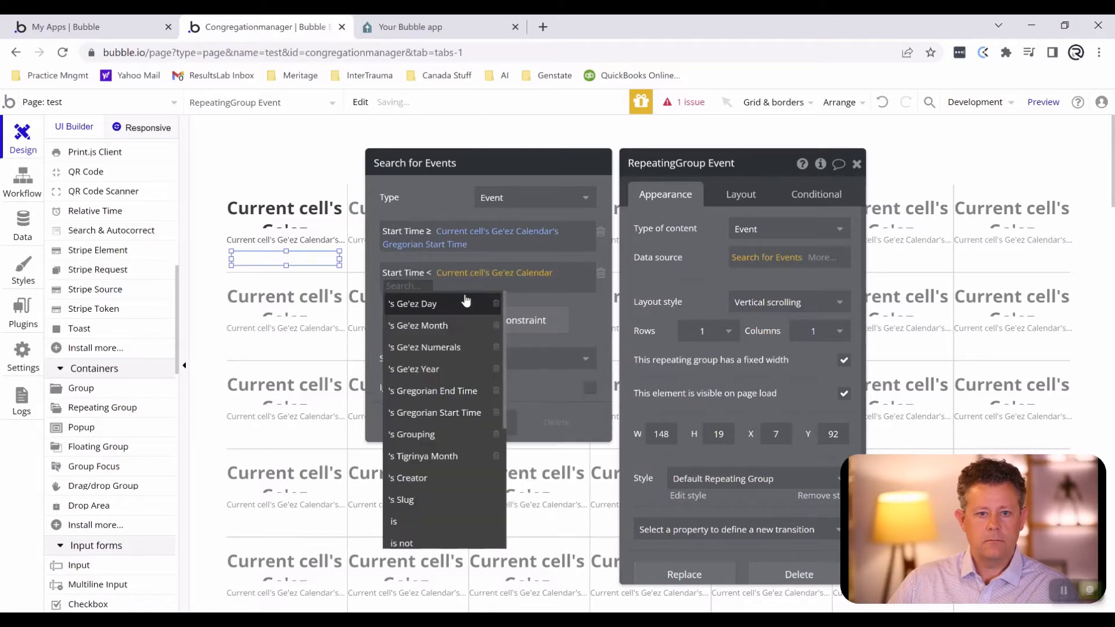
left_click(435, 392)
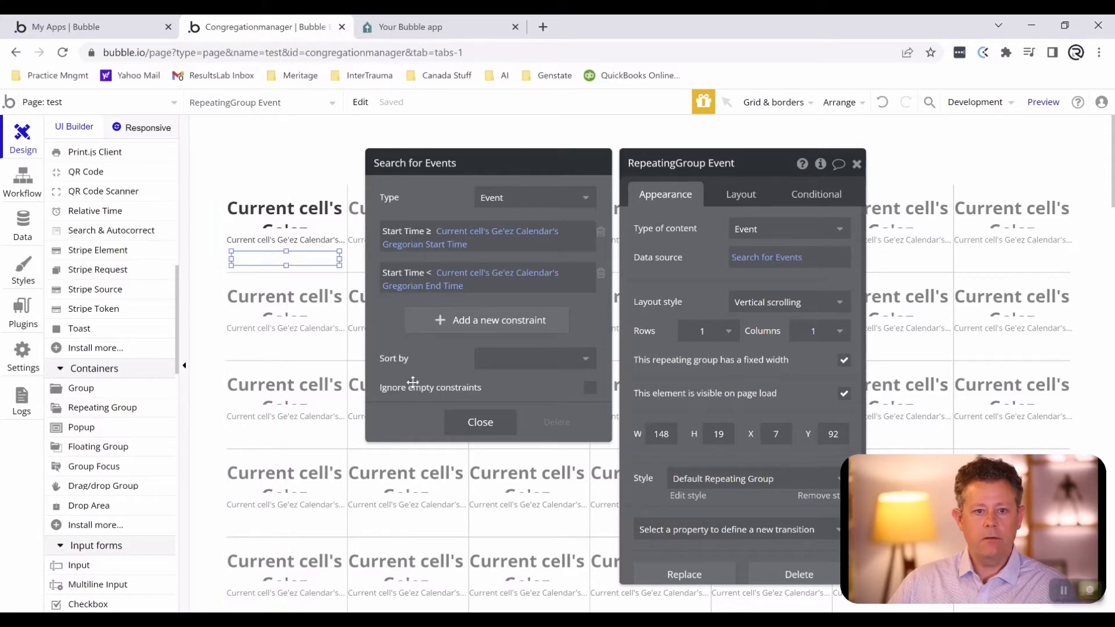
left_click(467, 422)
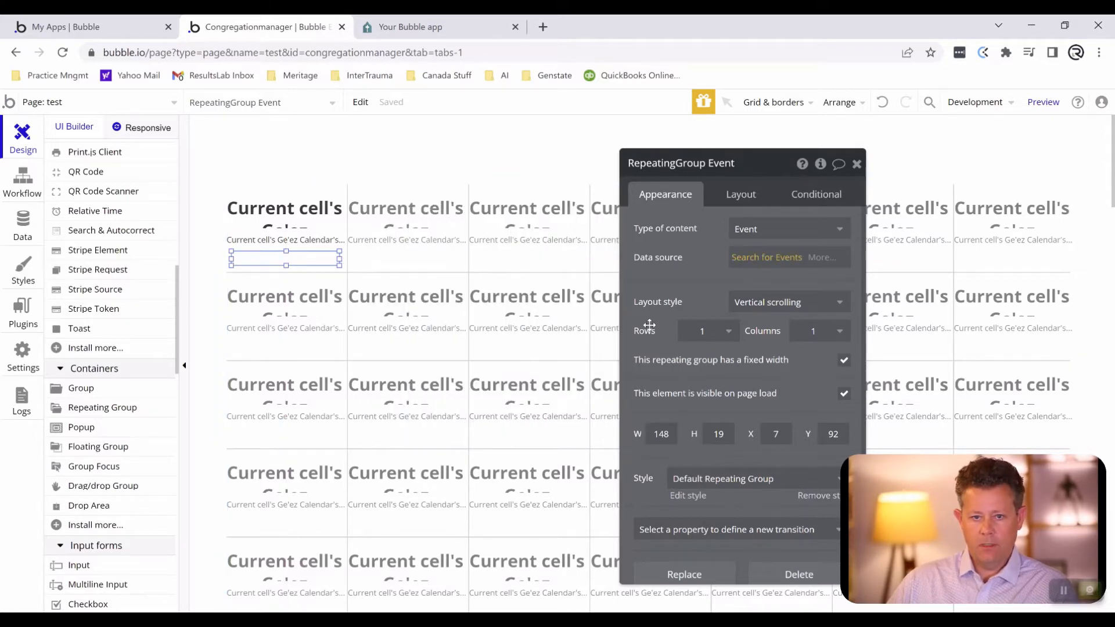
- Set the nested Event repeating group's layout style to Full list and turn off its fixed width
left_click(779, 301)
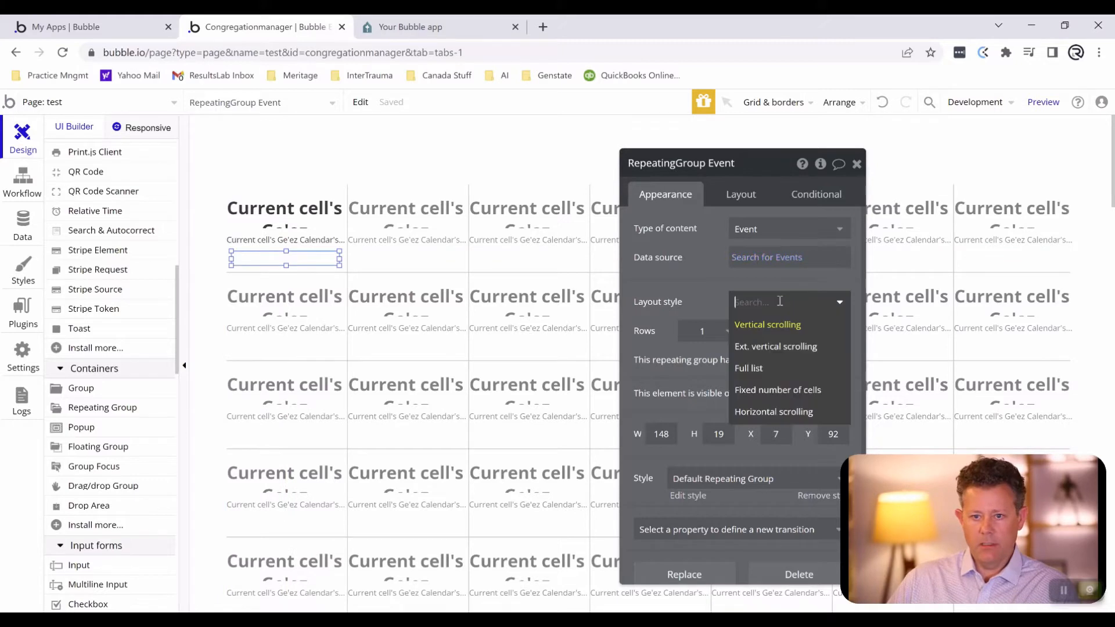
left_click(748, 368)
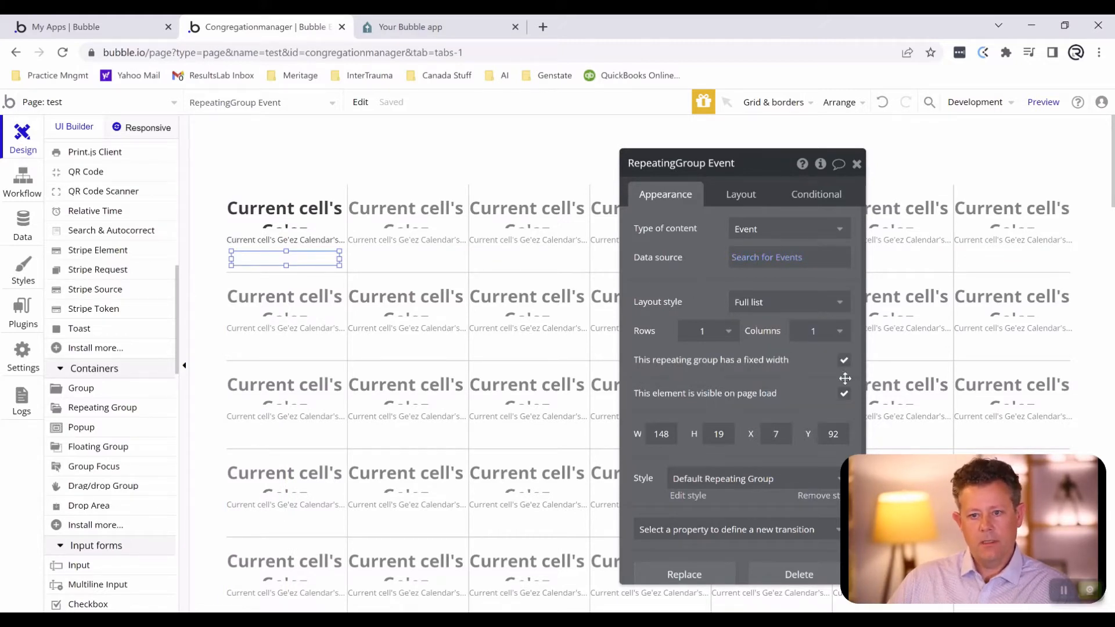
left_click(844, 362)
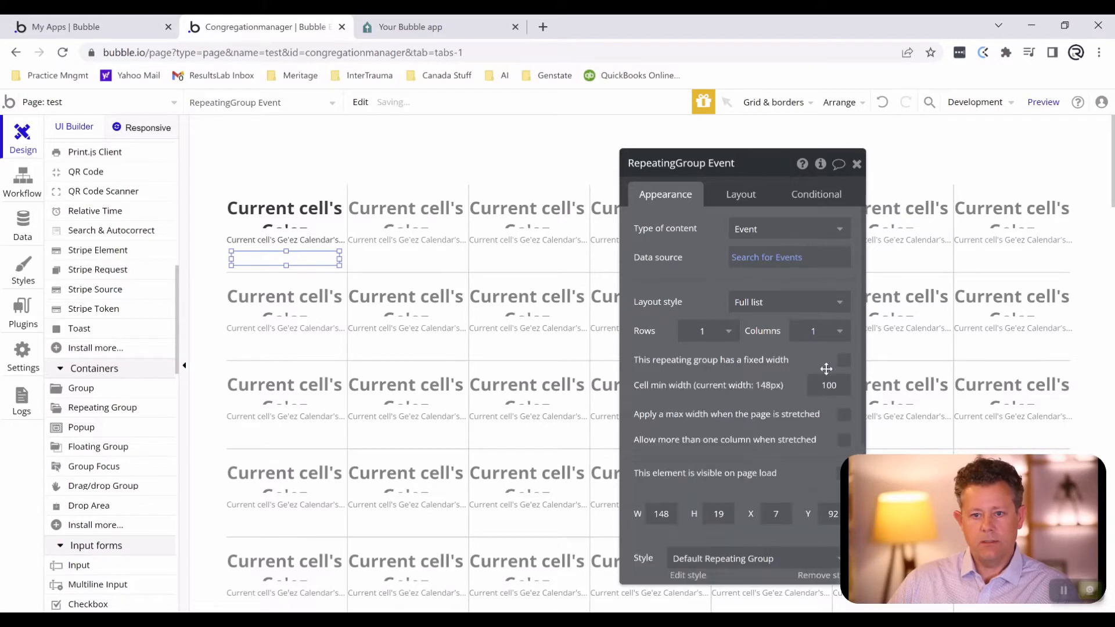
- Clear the Default Repeating Group style from the nested Event repeating group and give all its borders a Solid style
scroll(741, 405, "down", 1)
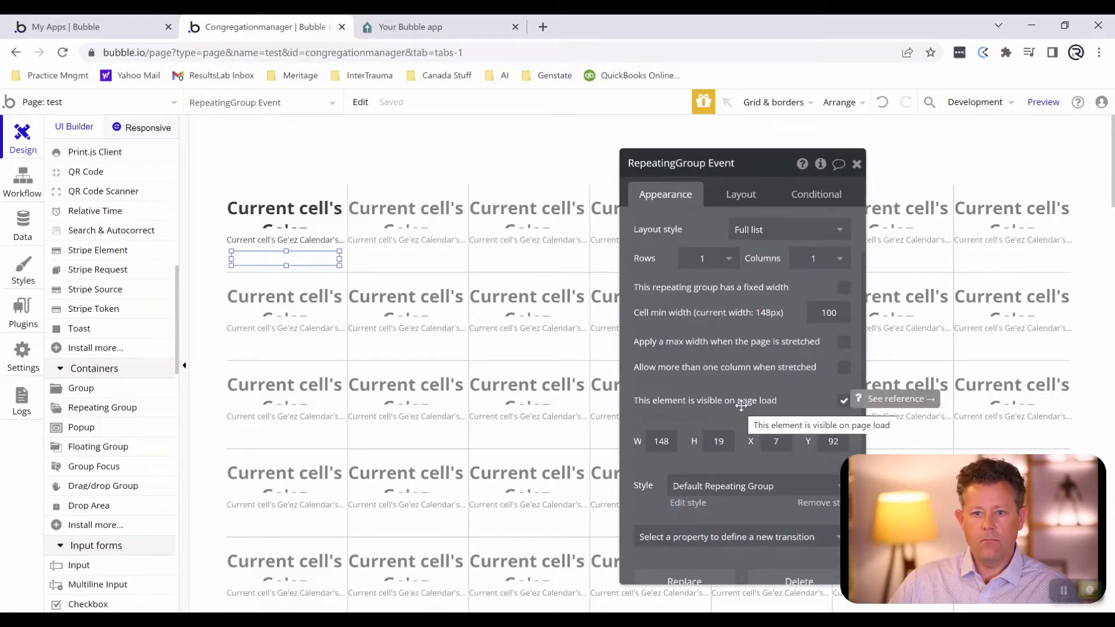
scroll(741, 394, "down", 2)
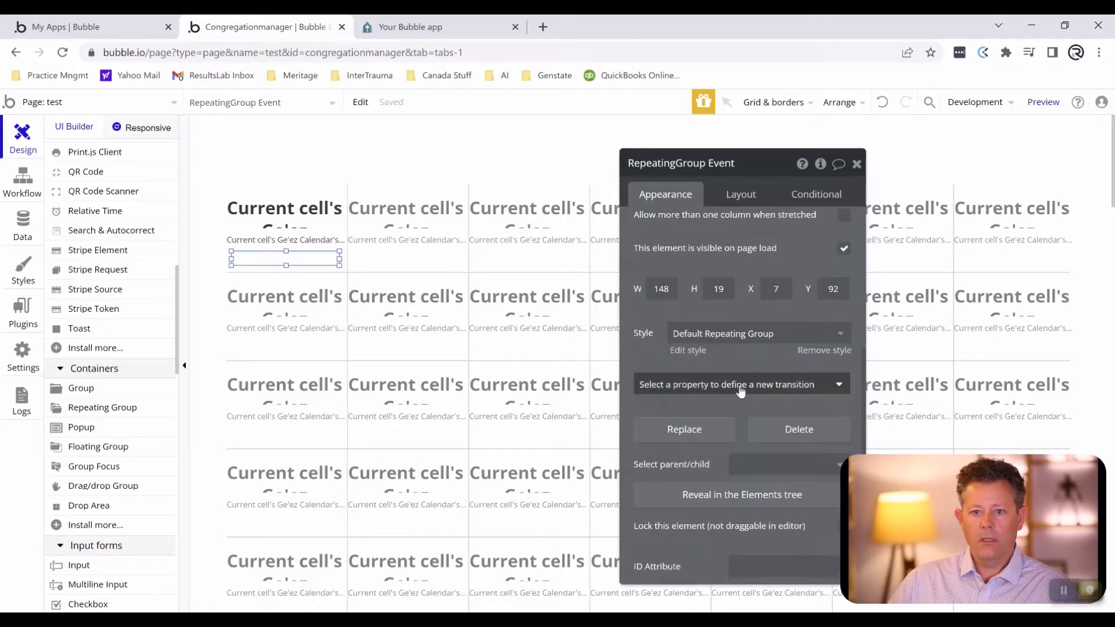
left_click(733, 340)
left_click(732, 355)
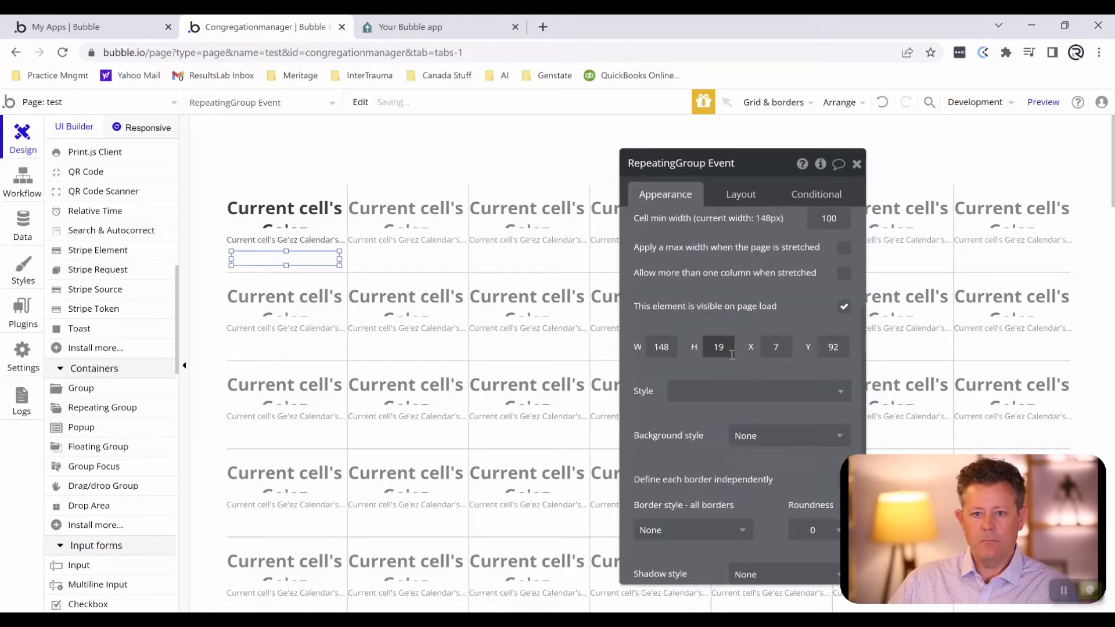
scroll(749, 325, "down", 2)
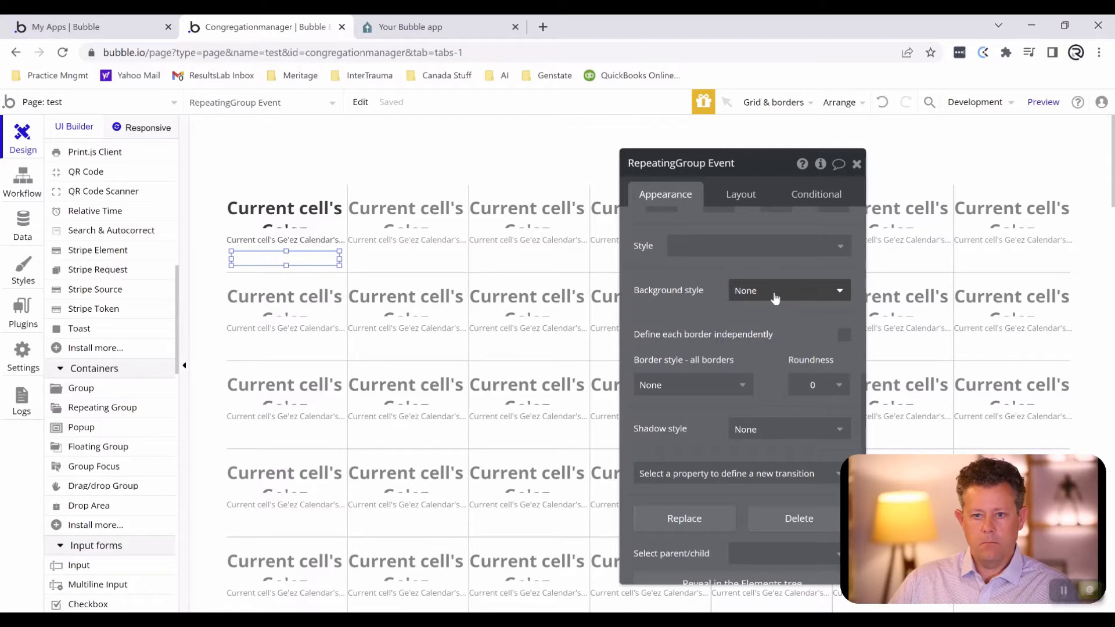
left_click(730, 387)
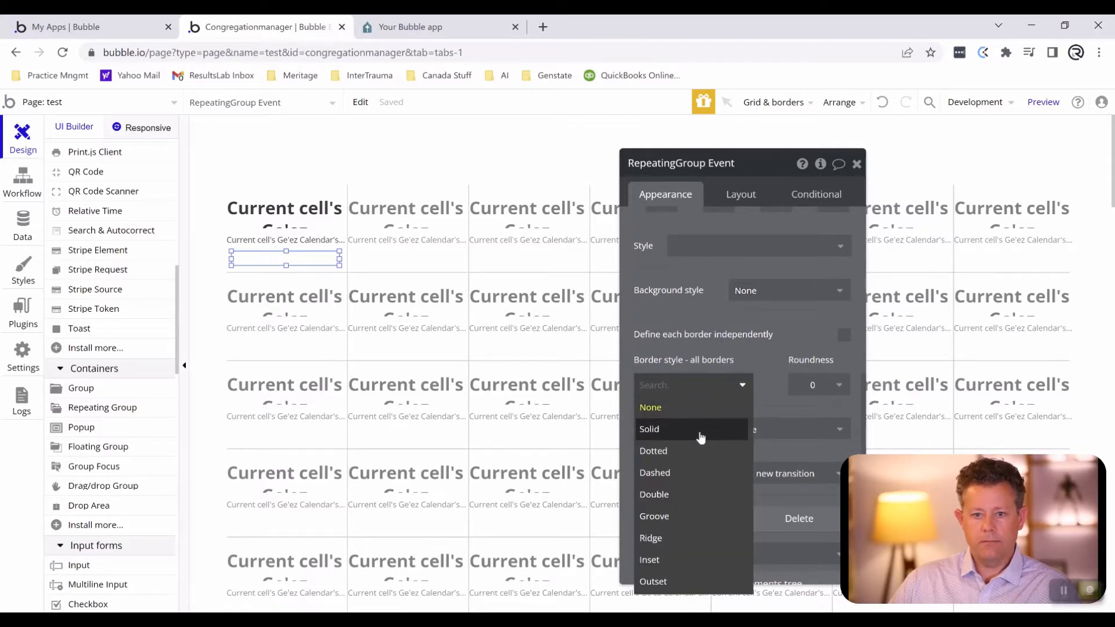
left_click(700, 428)
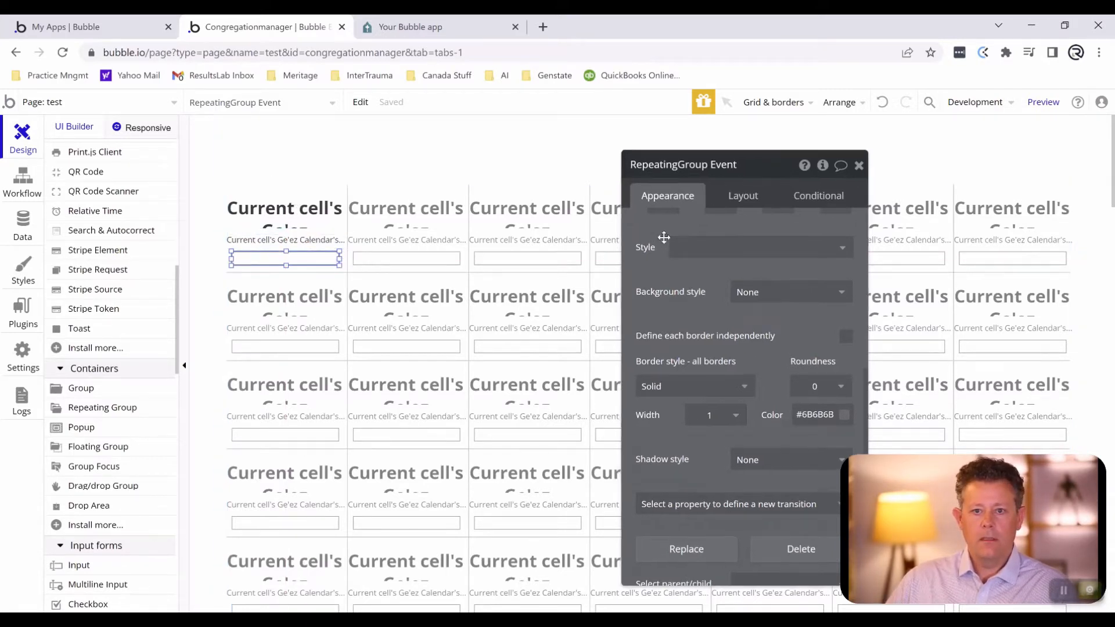
- Draw a text element about 424 by 45 px above the calendar repeating group
left_click_drag(662, 236, 794, 334)
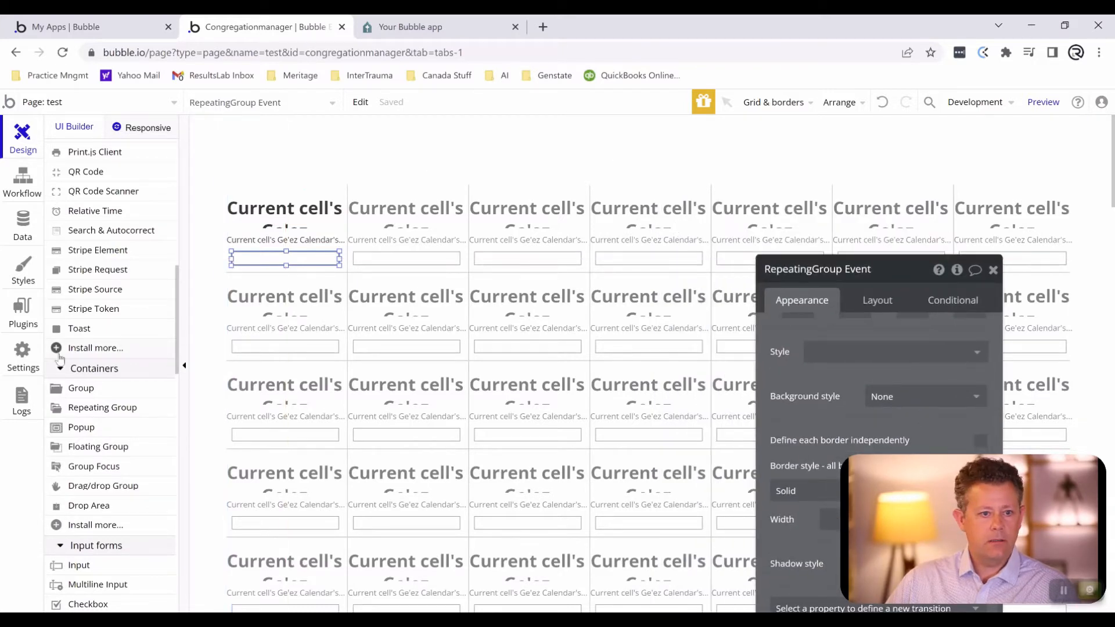
scroll(94, 389, "up", 3)
scroll(94, 389, "up", 5)
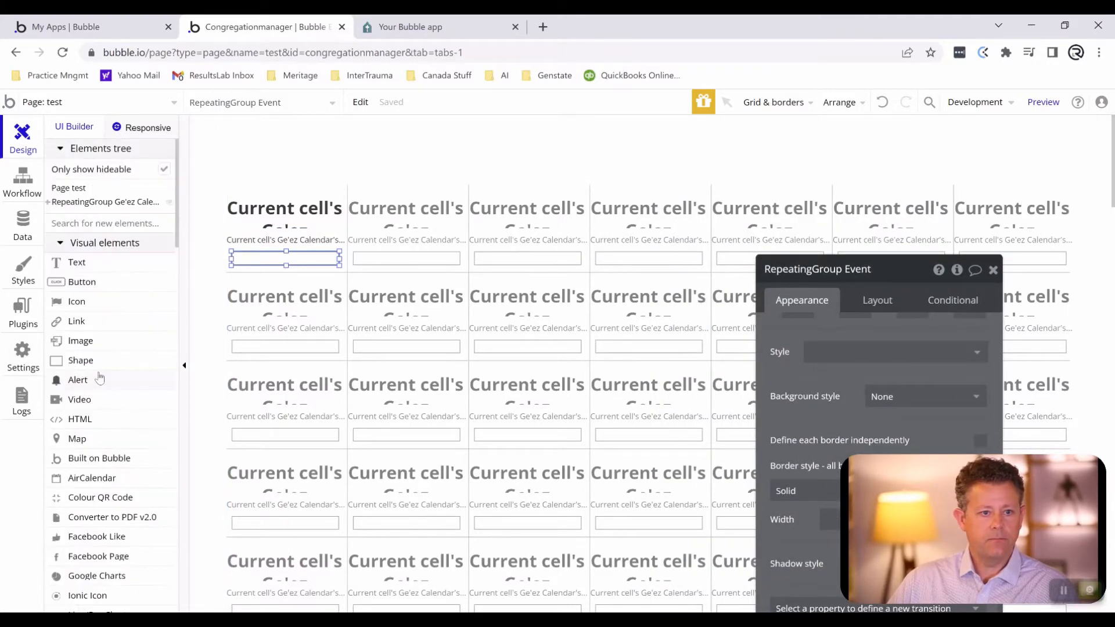
left_click(74, 263)
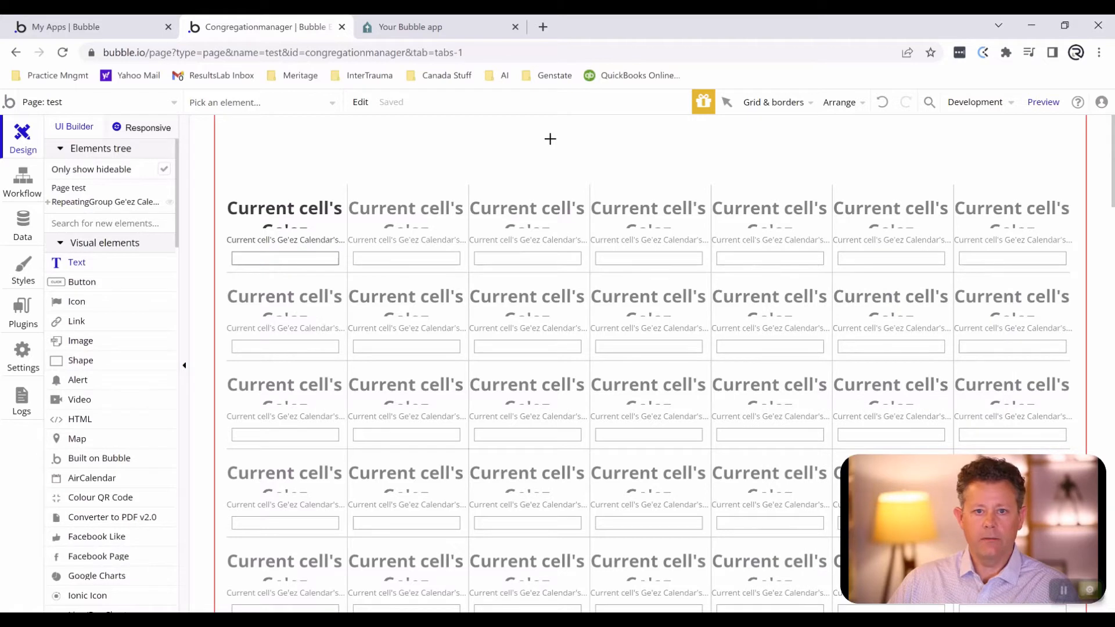
left_click_drag(544, 142, 828, 162)
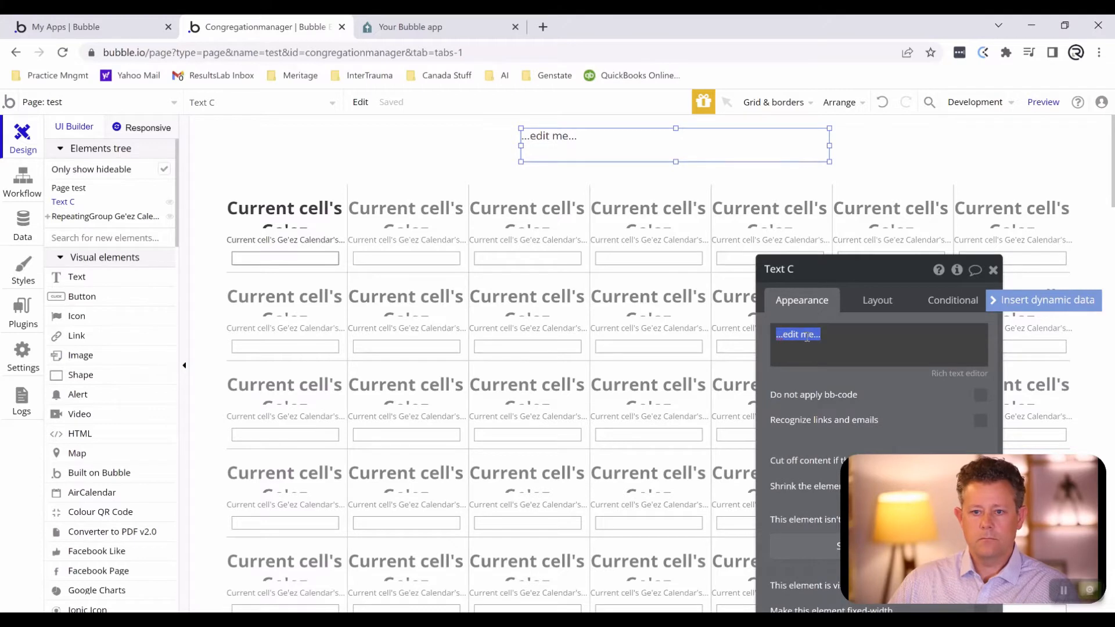
- Group the new text element with the calendar repeating group and name the group Ge'ez Calendar
left_click(547, 147)
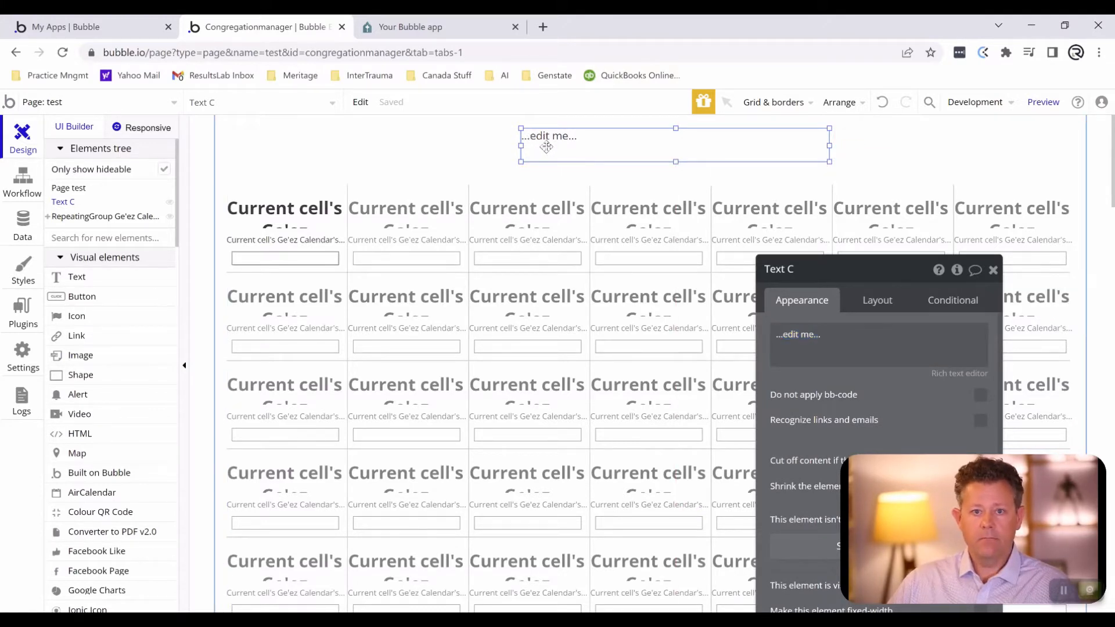
left_click(521, 293, "shift")
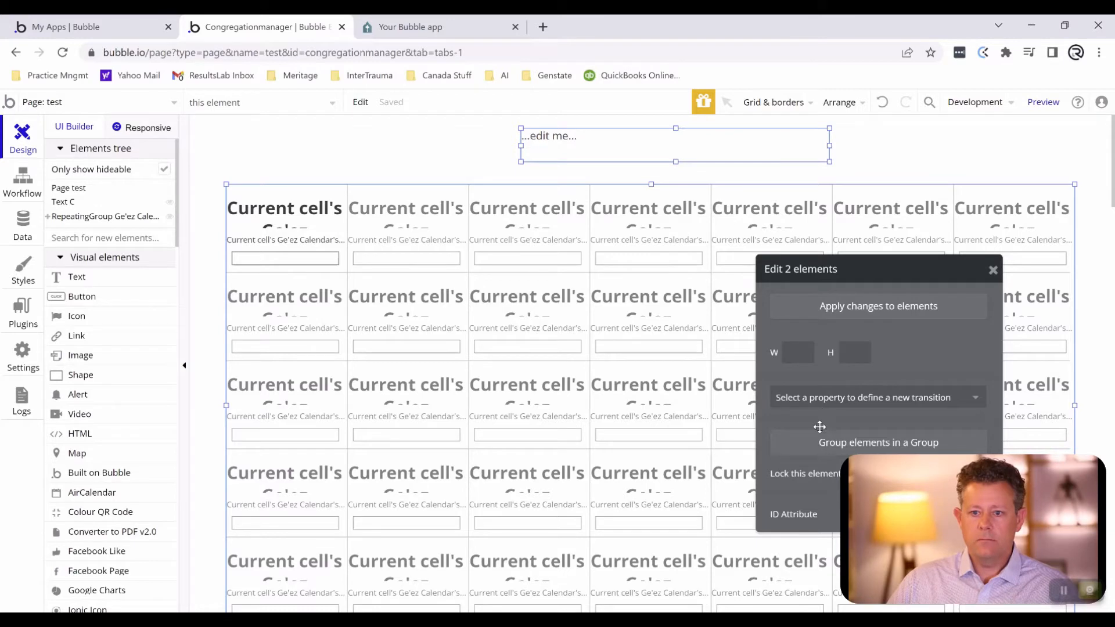
left_click(821, 445)
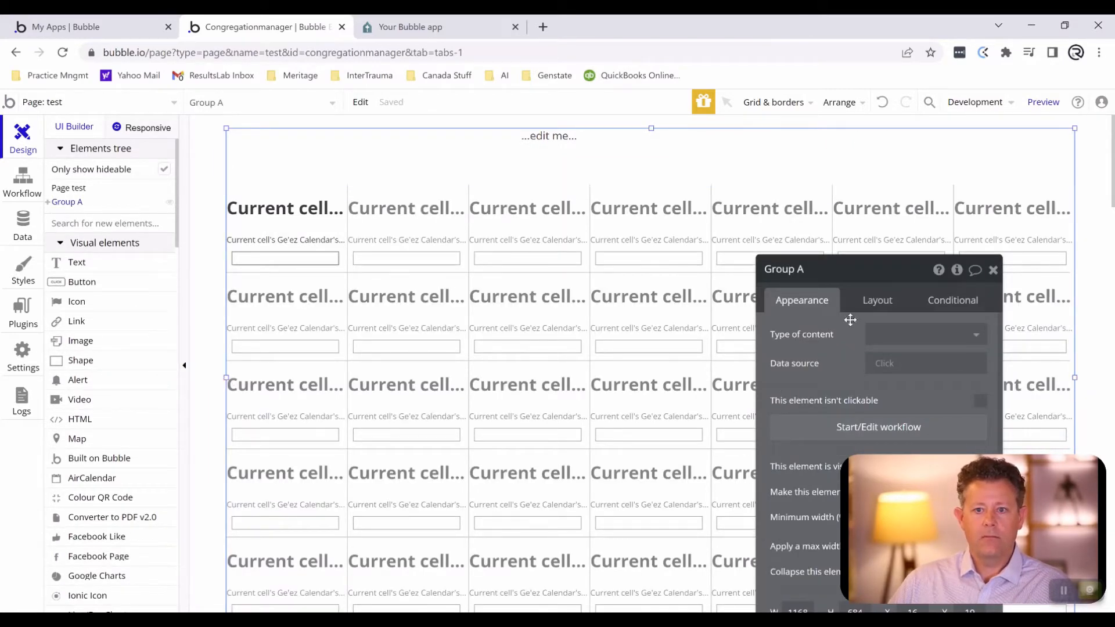
left_click(790, 272)
triple_click(800, 270)
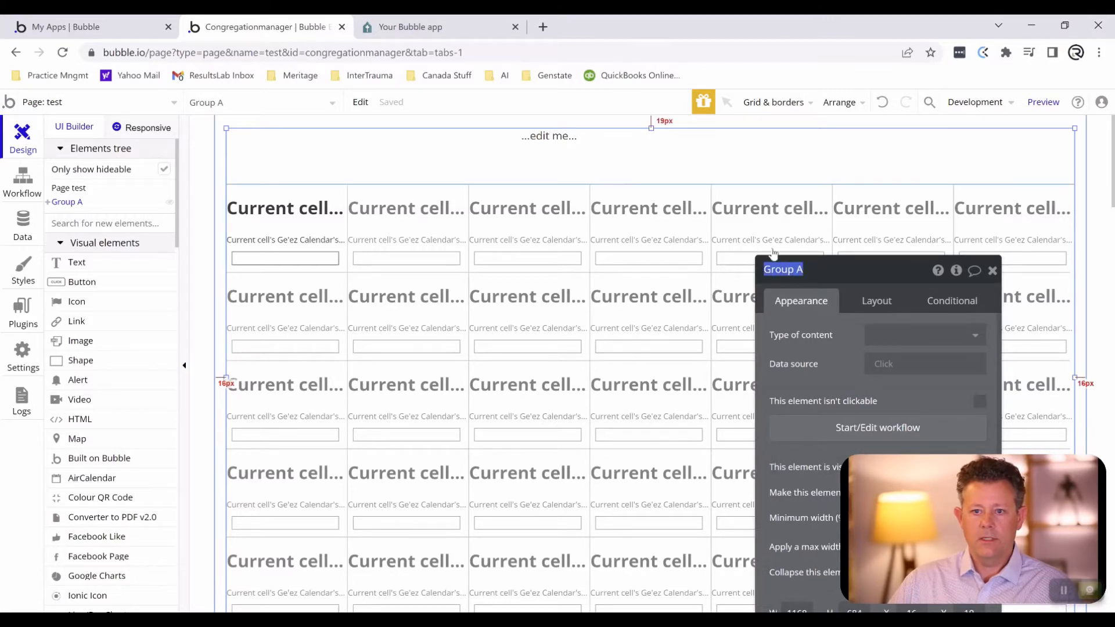
type("Ge'ez Calendar")
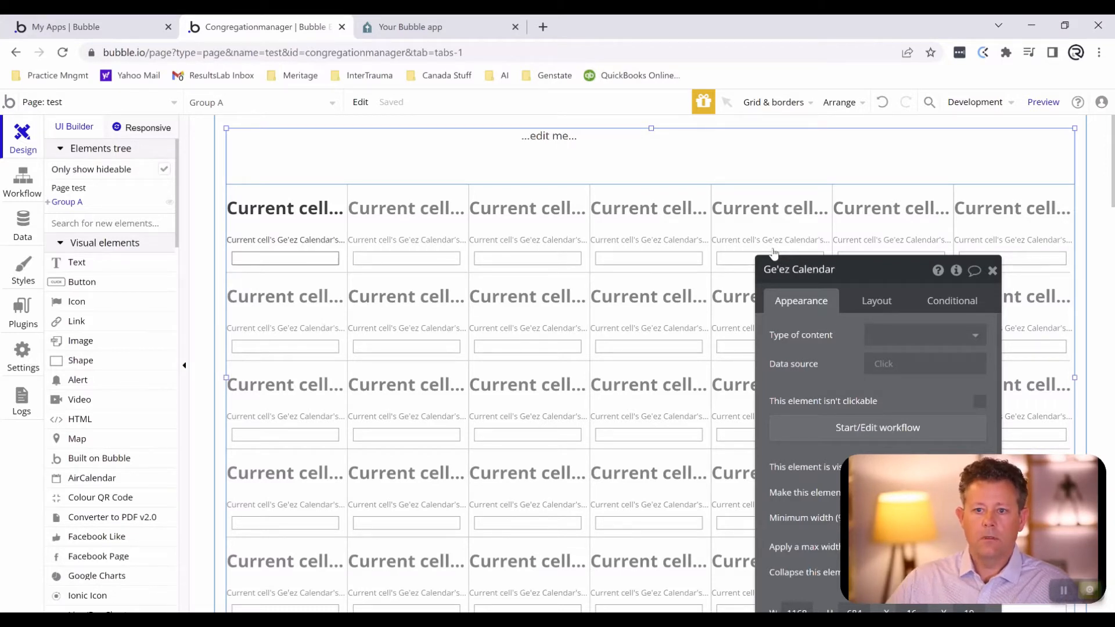
- Add a custom state named Grouping of type number to the Ge'ez Calendar repeating group
left_click(732, 332)
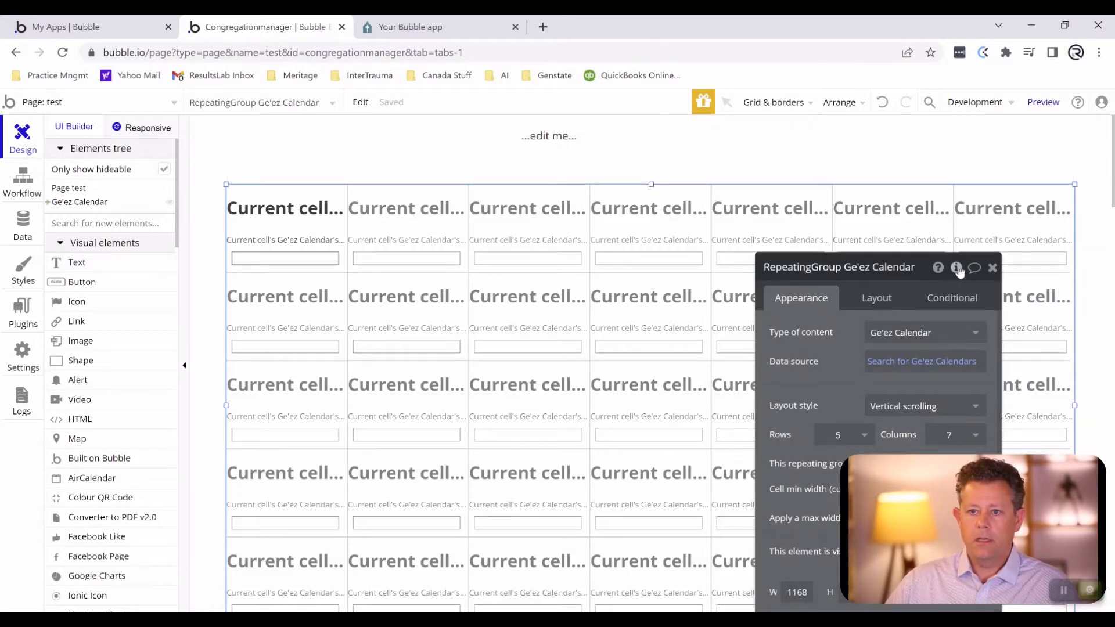
left_click(957, 268)
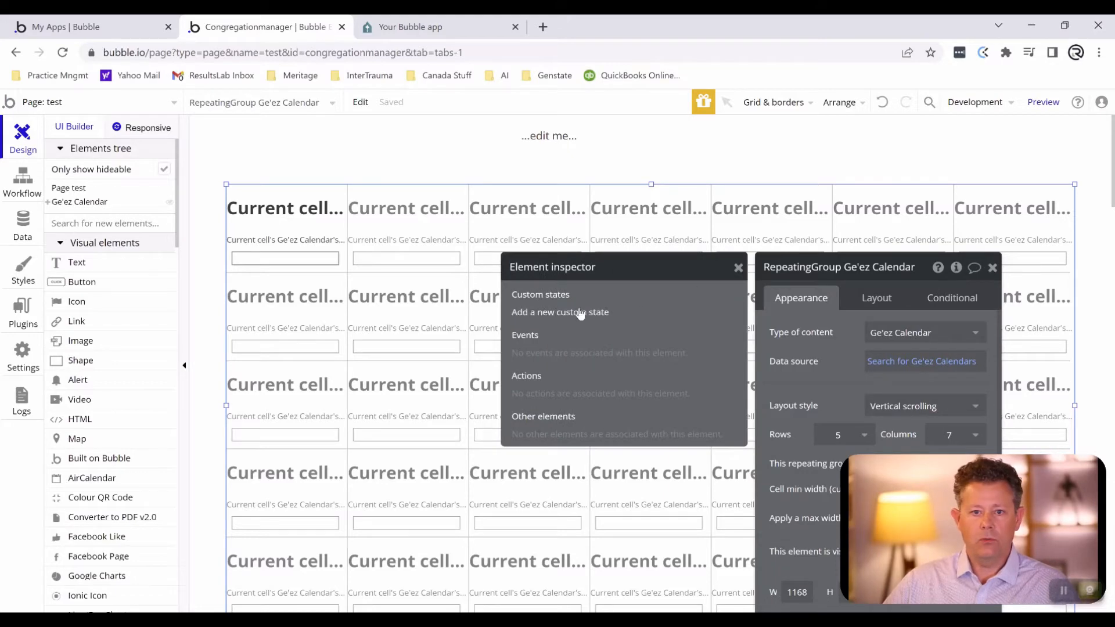
left_click(578, 313)
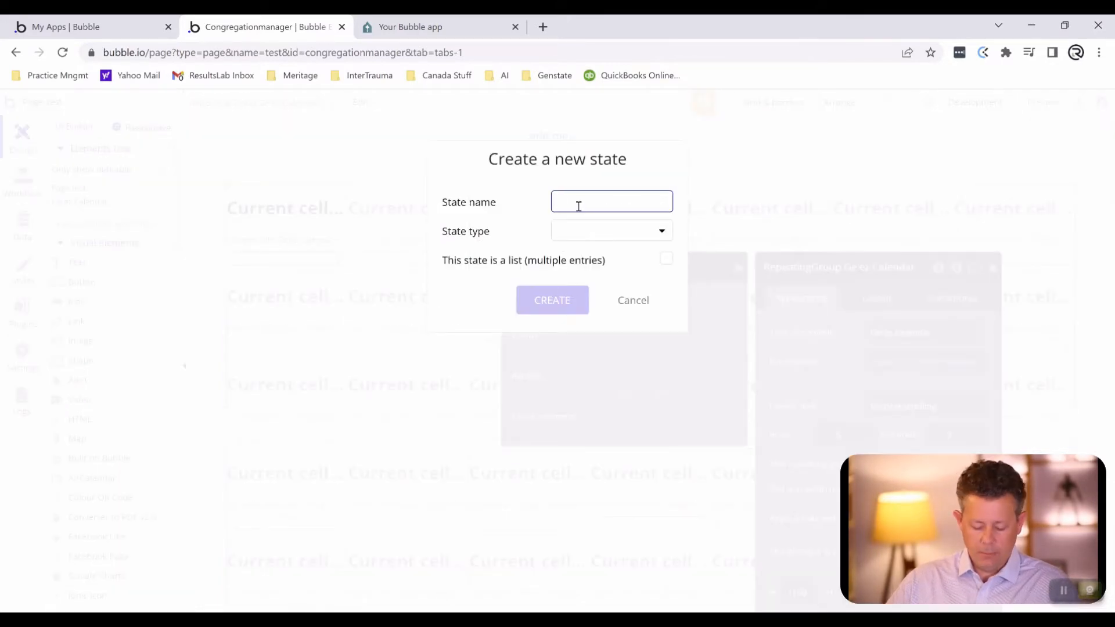
type("Grouping")
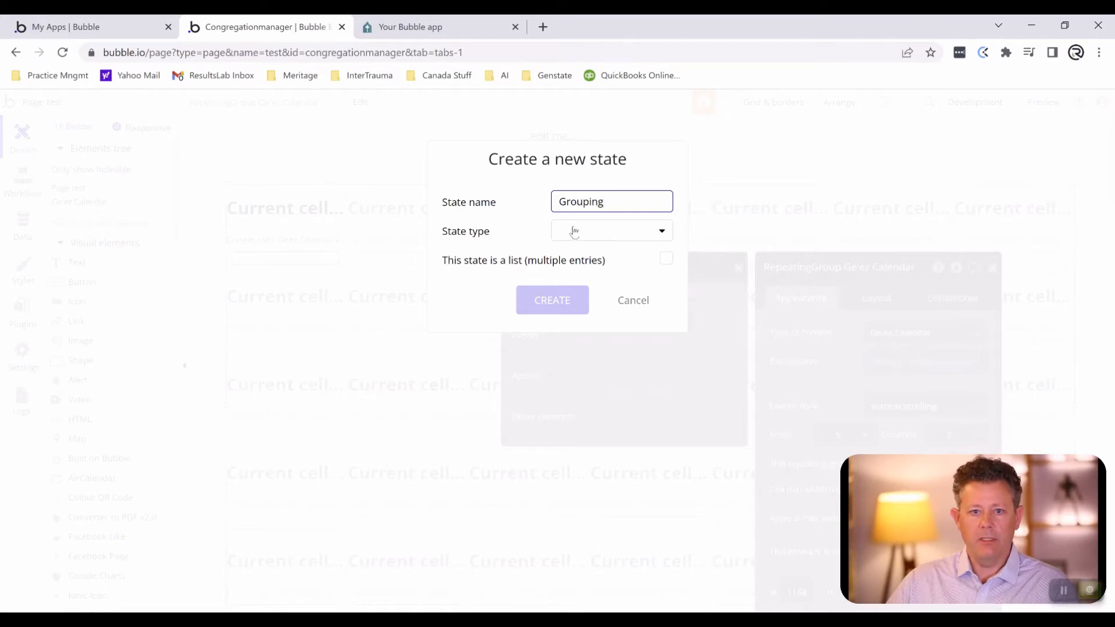
left_click(575, 232)
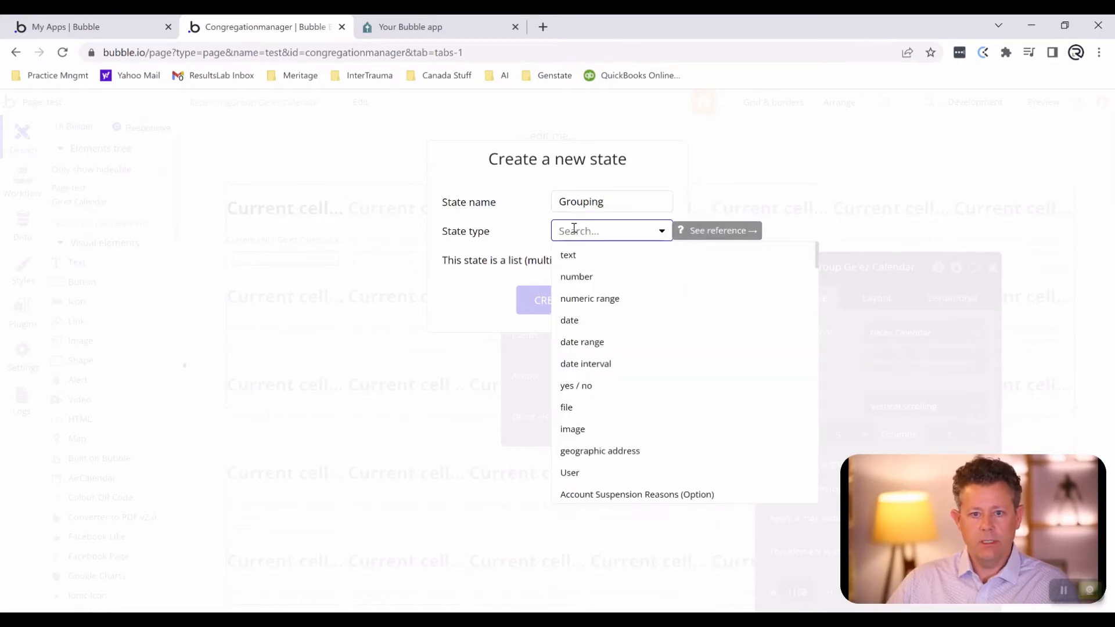
left_click(587, 283)
left_click(555, 303)
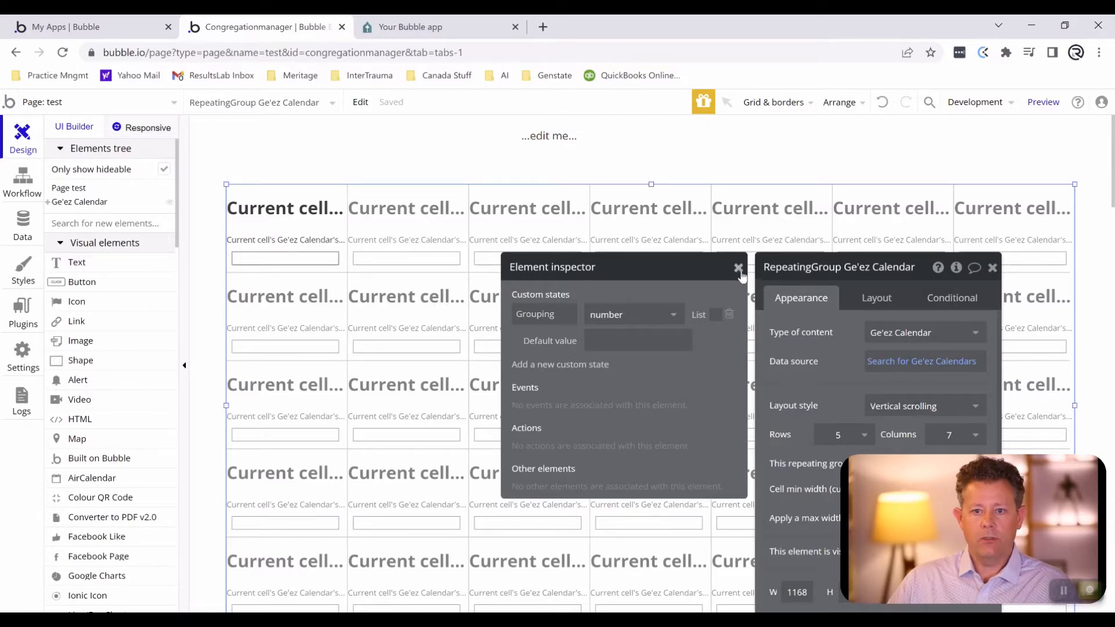
left_click(737, 271)
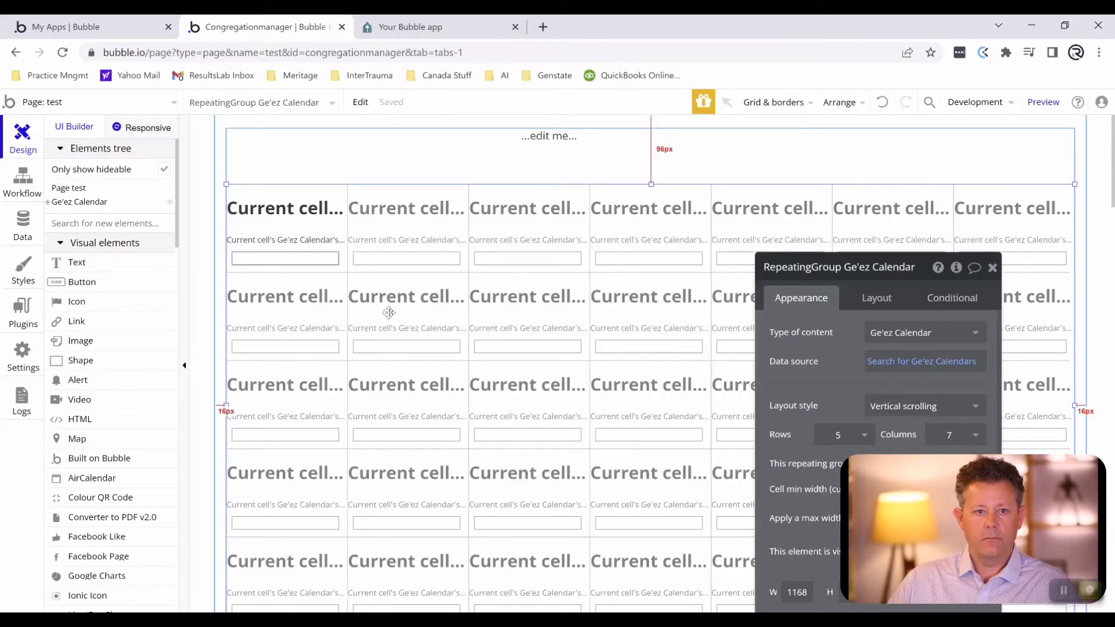
left_click_drag(836, 290, 744, 186)
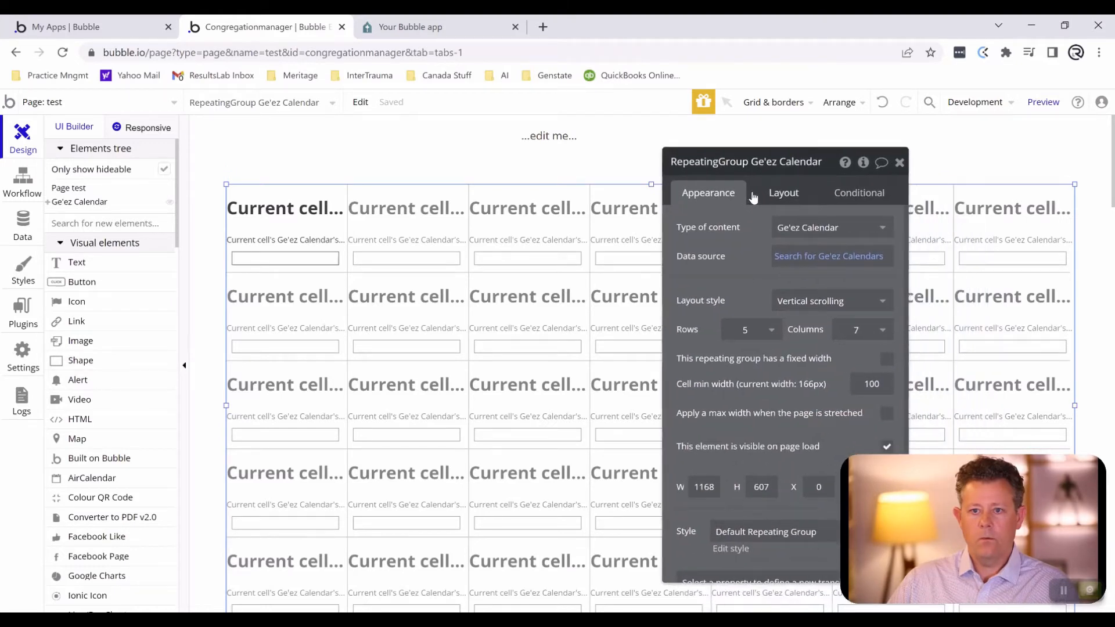
left_click(787, 261)
left_click(520, 234)
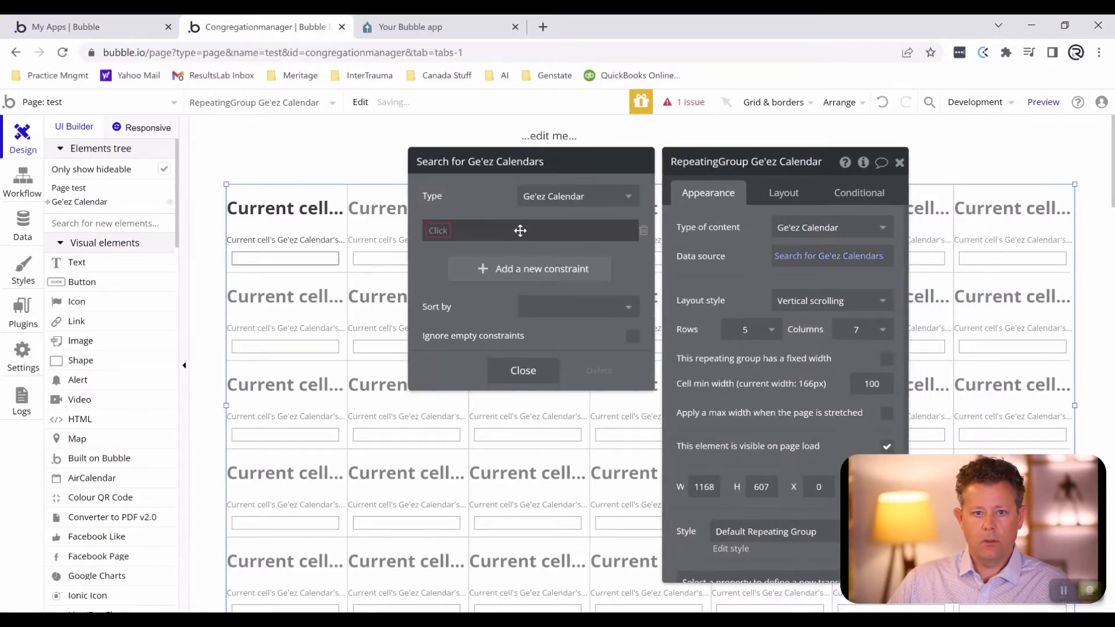
left_click(442, 231)
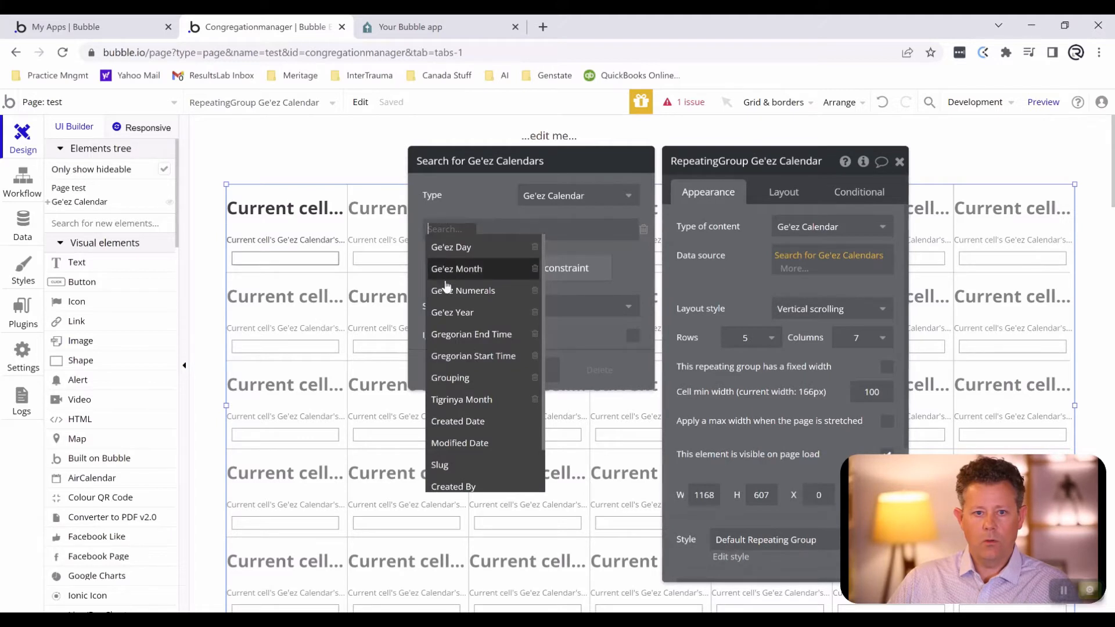
left_click(433, 376)
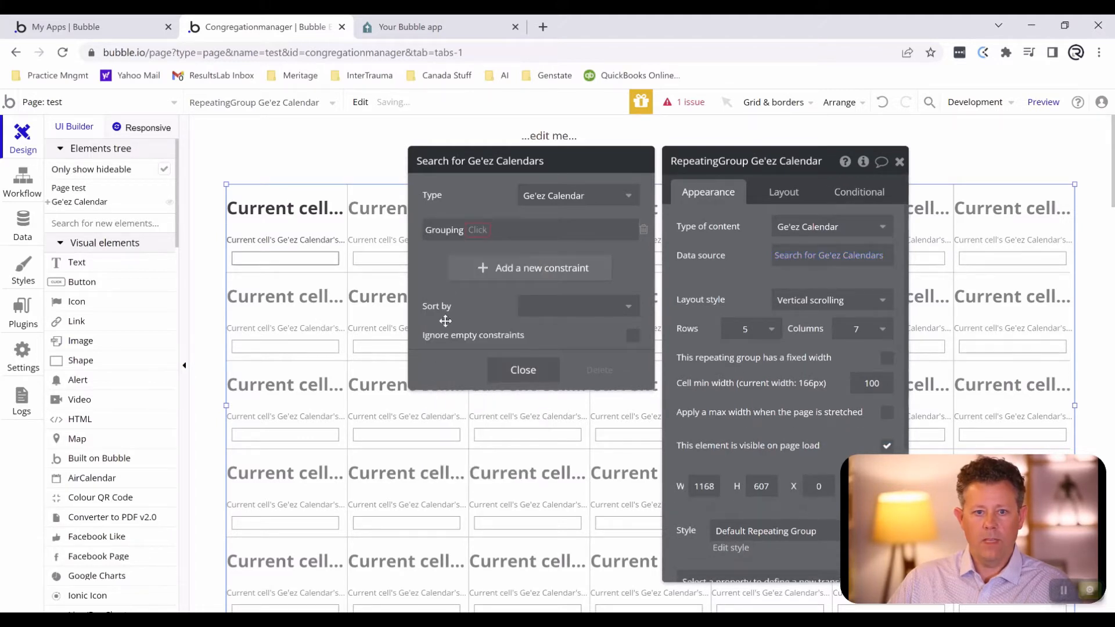
left_click(480, 230)
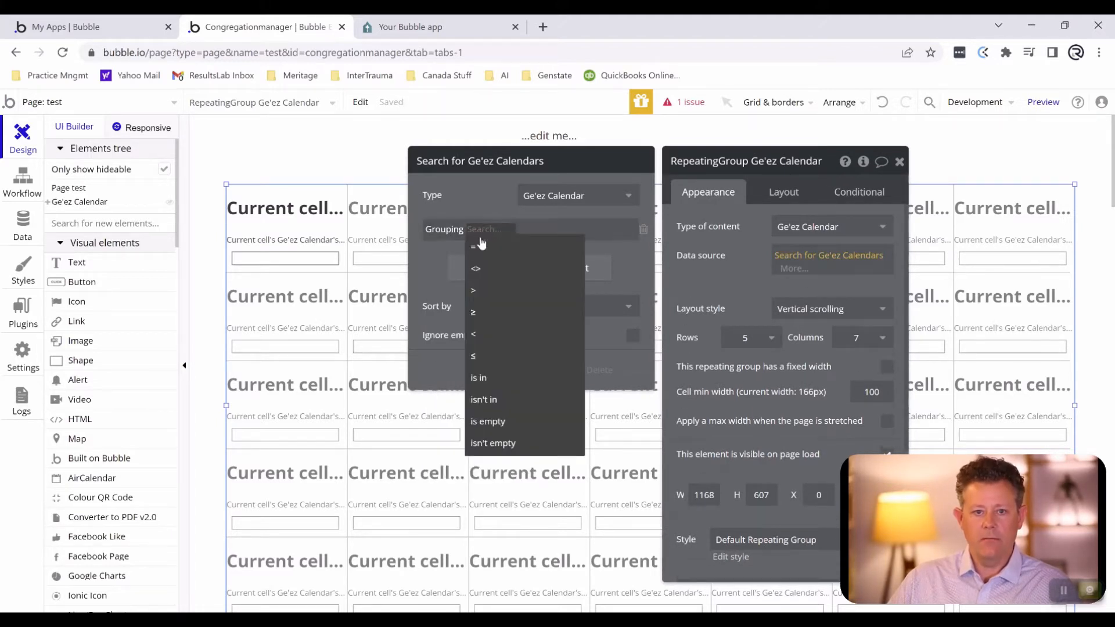
left_click(480, 248)
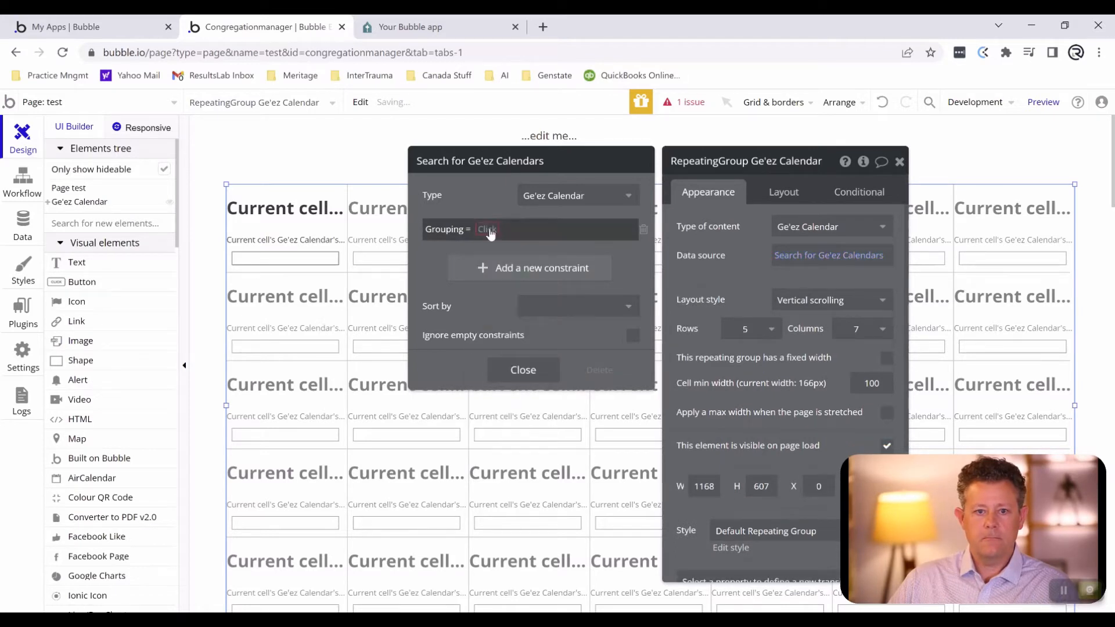
left_click(491, 229)
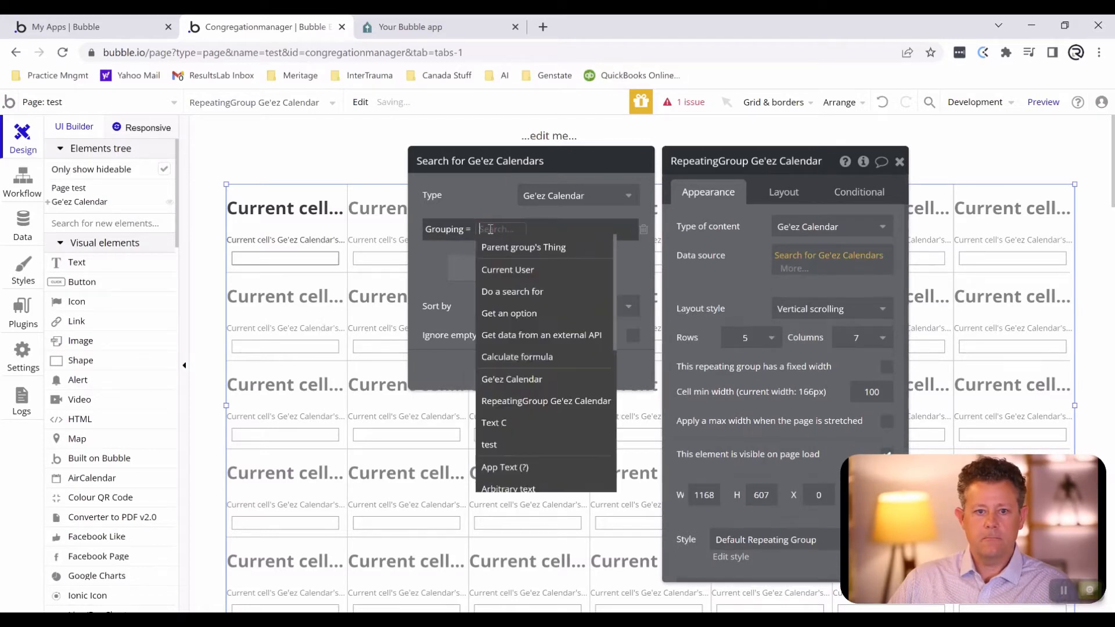
left_click(508, 381)
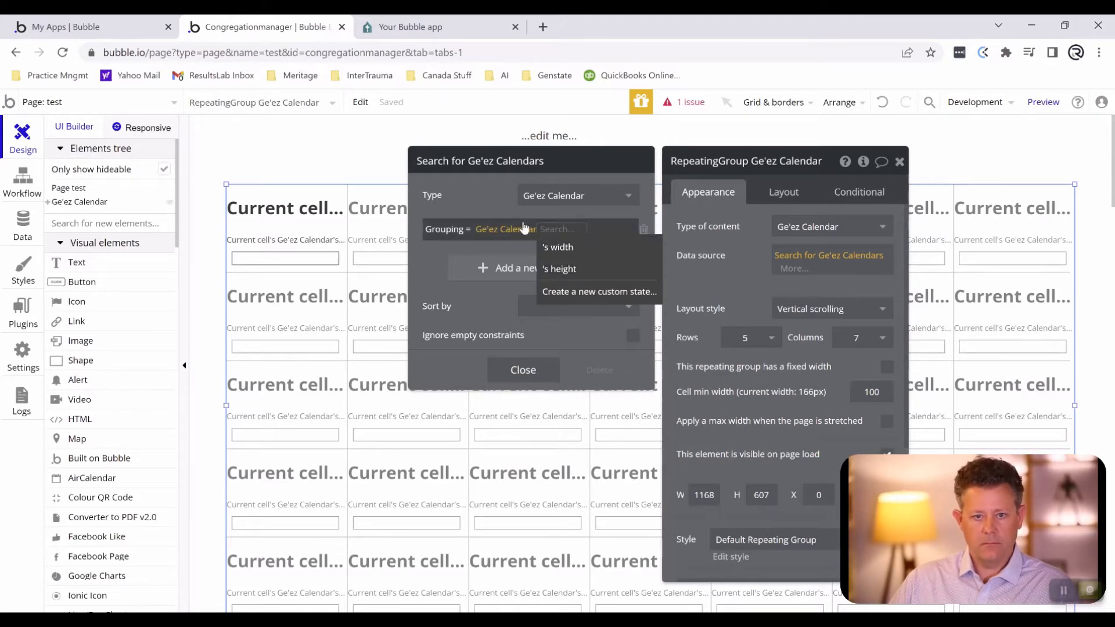
left_click(642, 231)
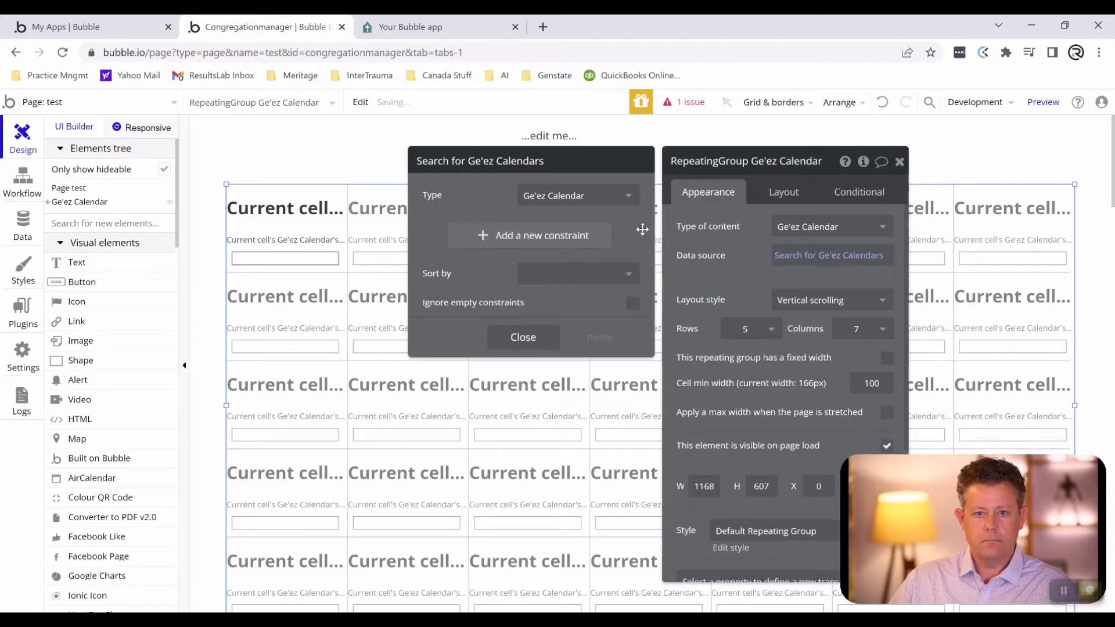
- Add a custom state named Grouping of type number to the outer Ge'ez Calendar group
left_click(280, 165)
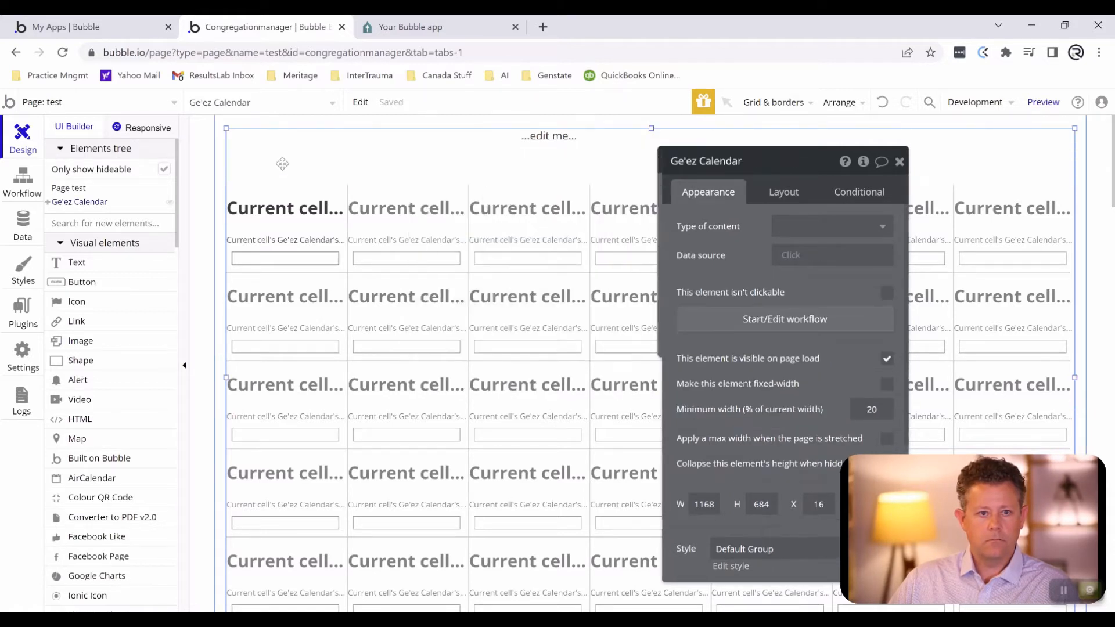
left_click(863, 162)
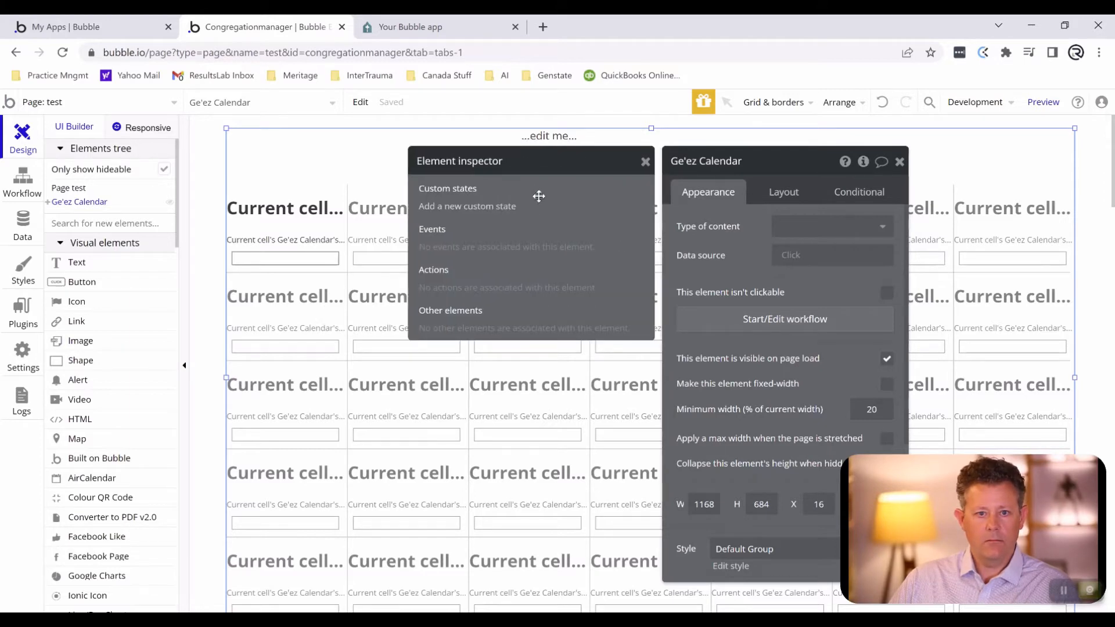
left_click(503, 210)
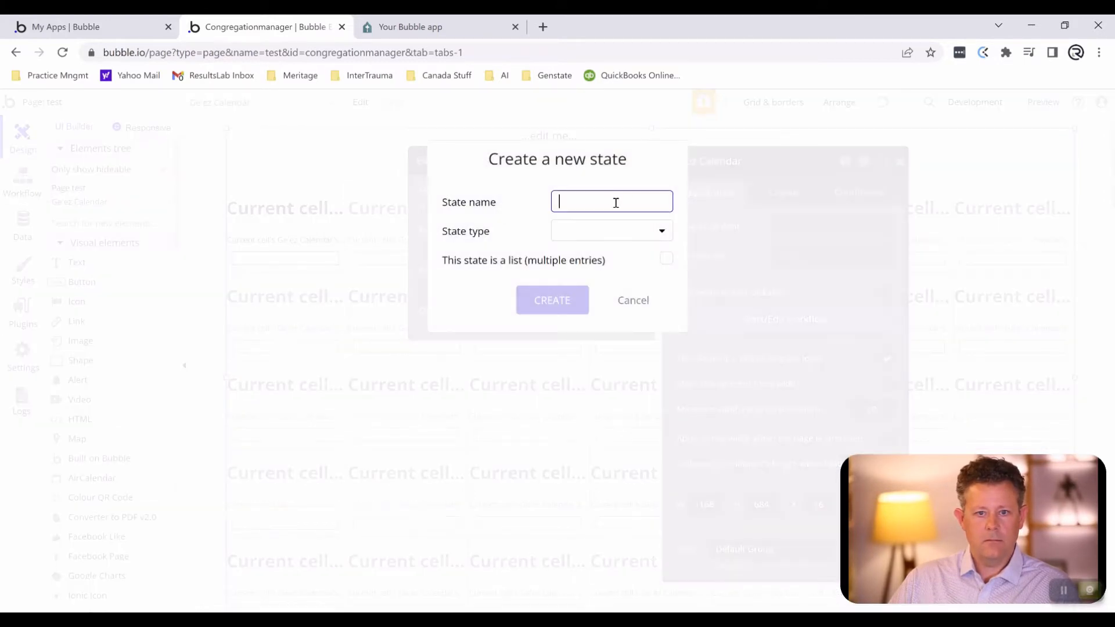
type("Grouping")
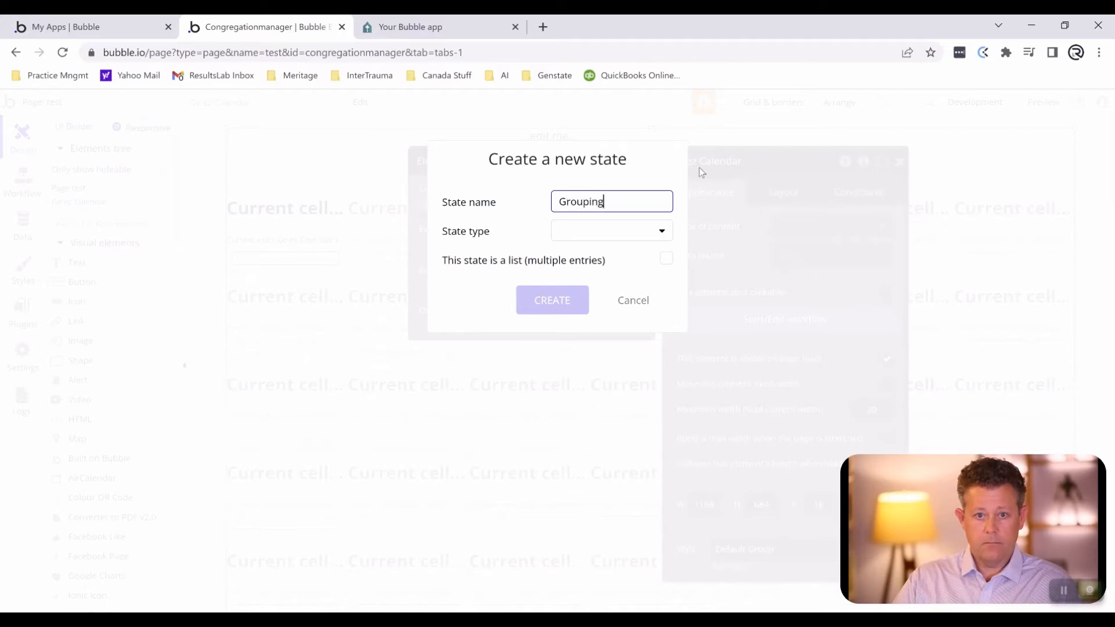
left_click(593, 230)
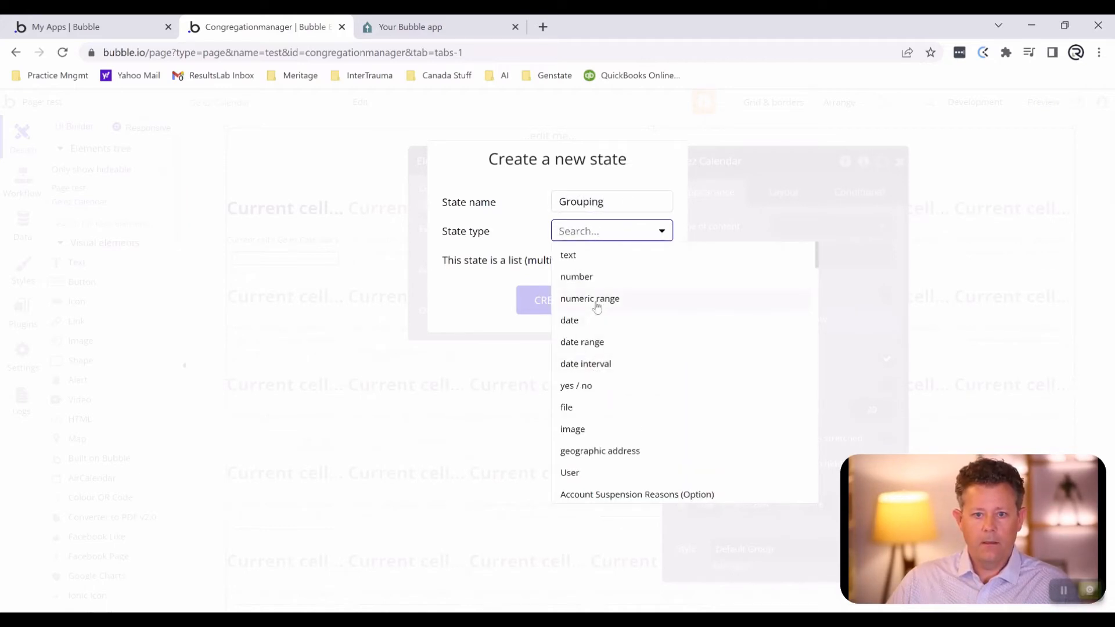
left_click(597, 283)
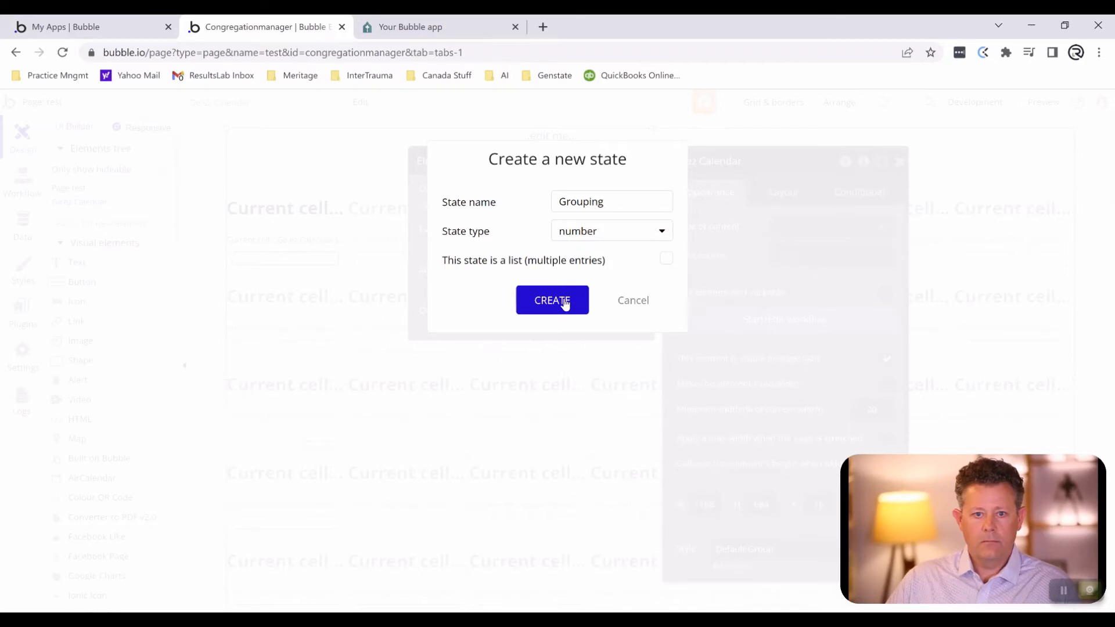
left_click(565, 303)
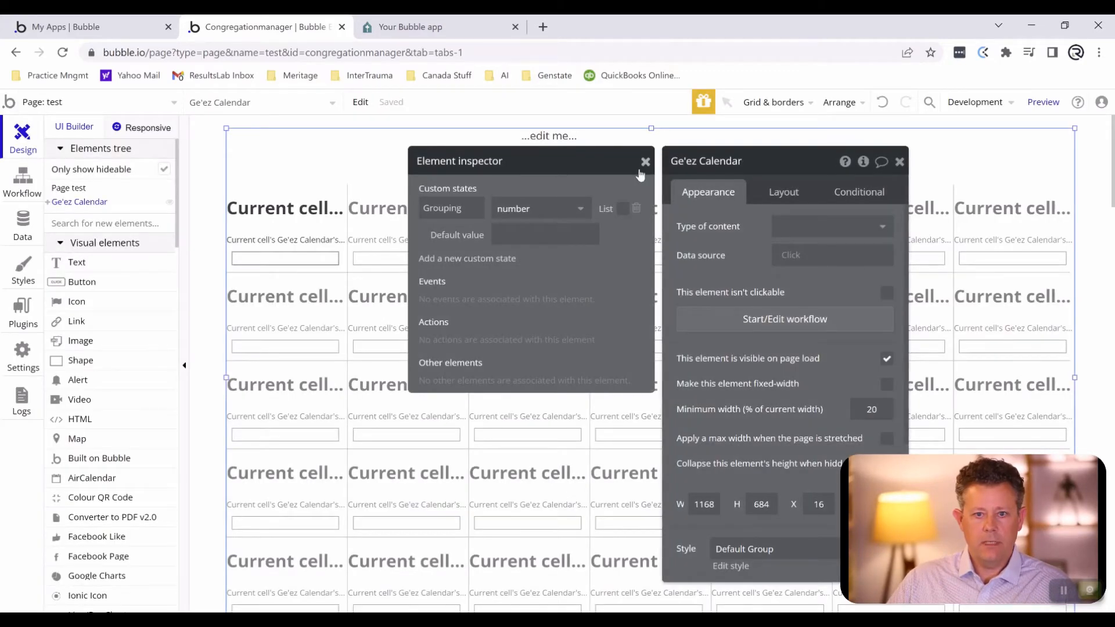
left_click(644, 163)
- Constrain the calendar repeating group's Ge'ez Calendar search to Grouping = Ge'ez Calendar's Grouping
left_click(542, 299)
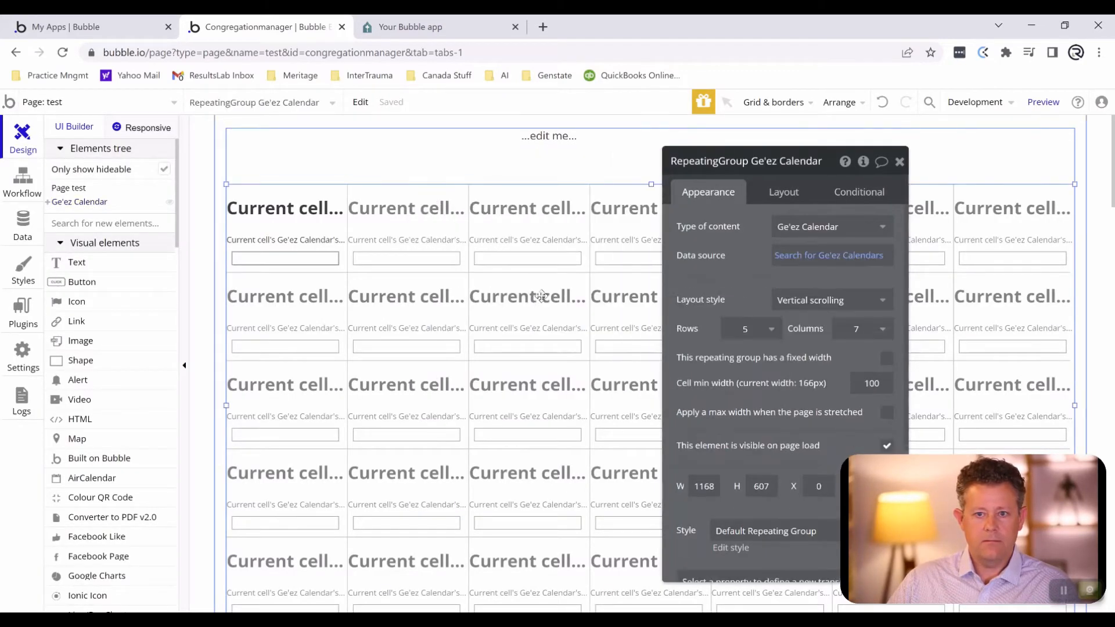
left_click(789, 261)
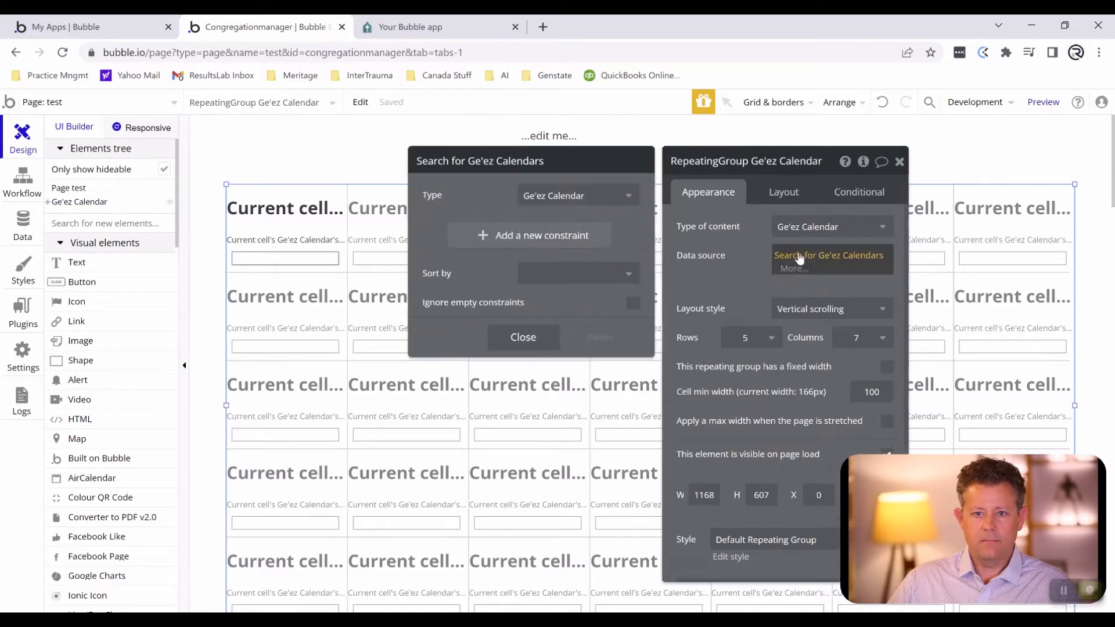
left_click(539, 235)
left_click(443, 233)
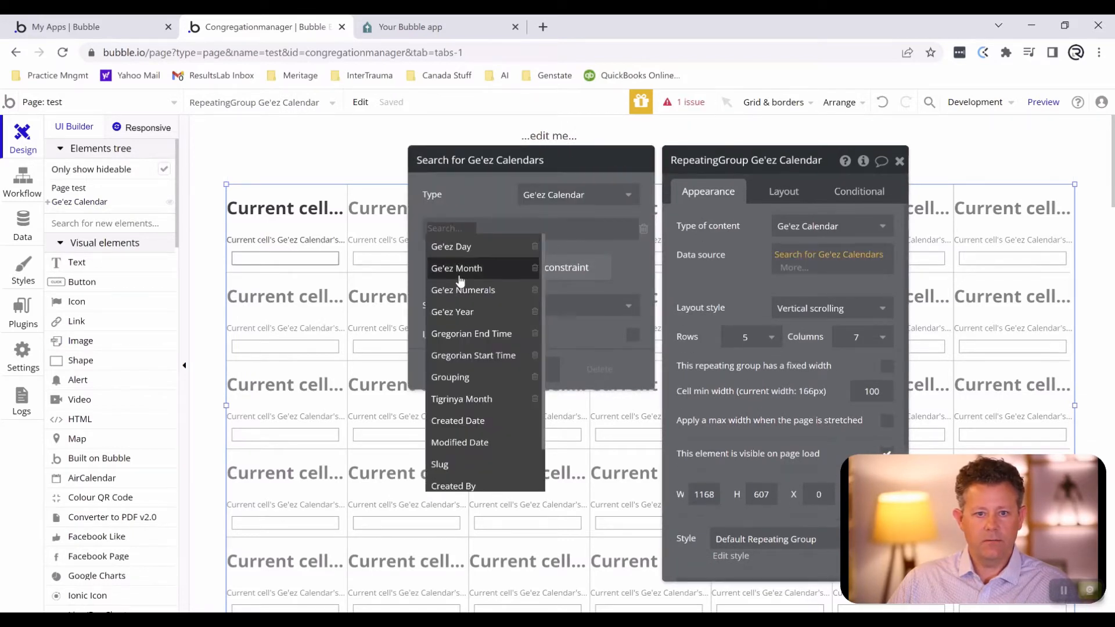
left_click(462, 378)
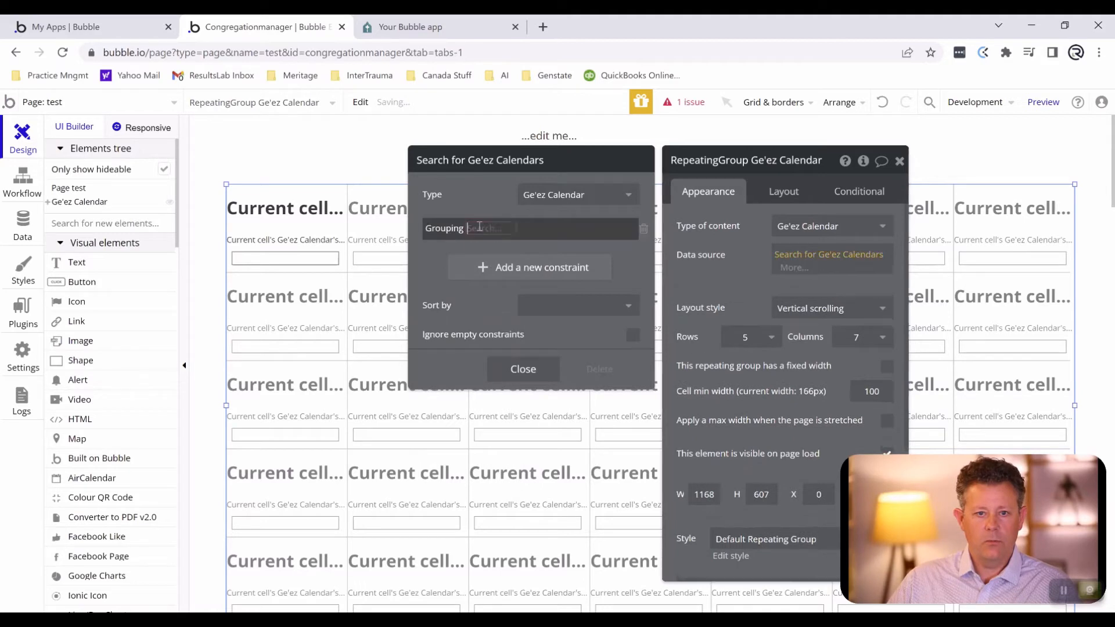
left_click(487, 237)
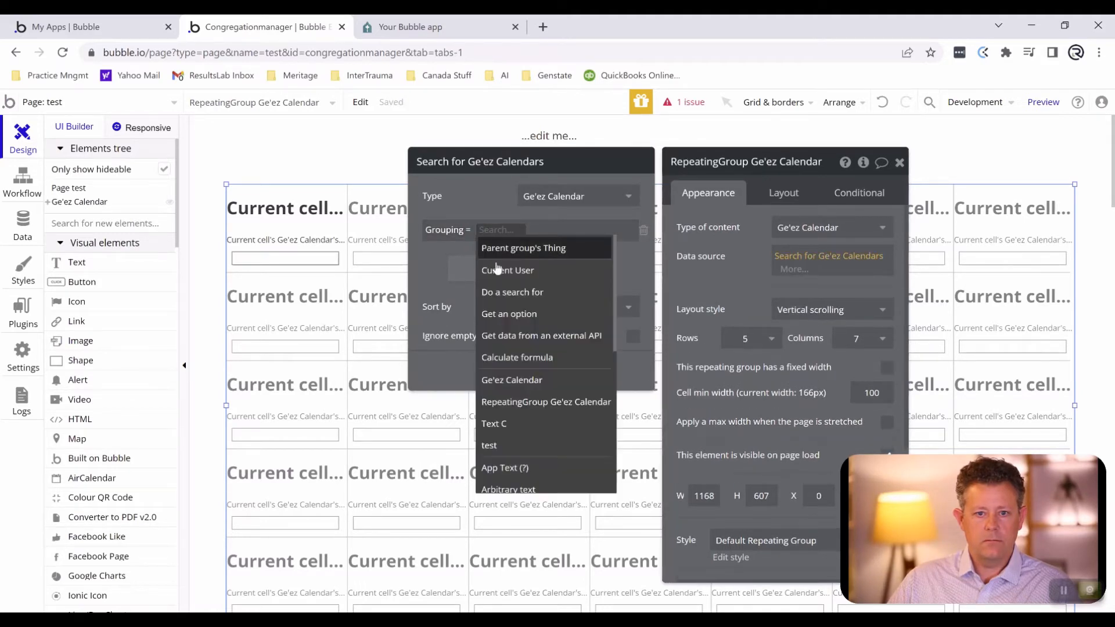
left_click(504, 385)
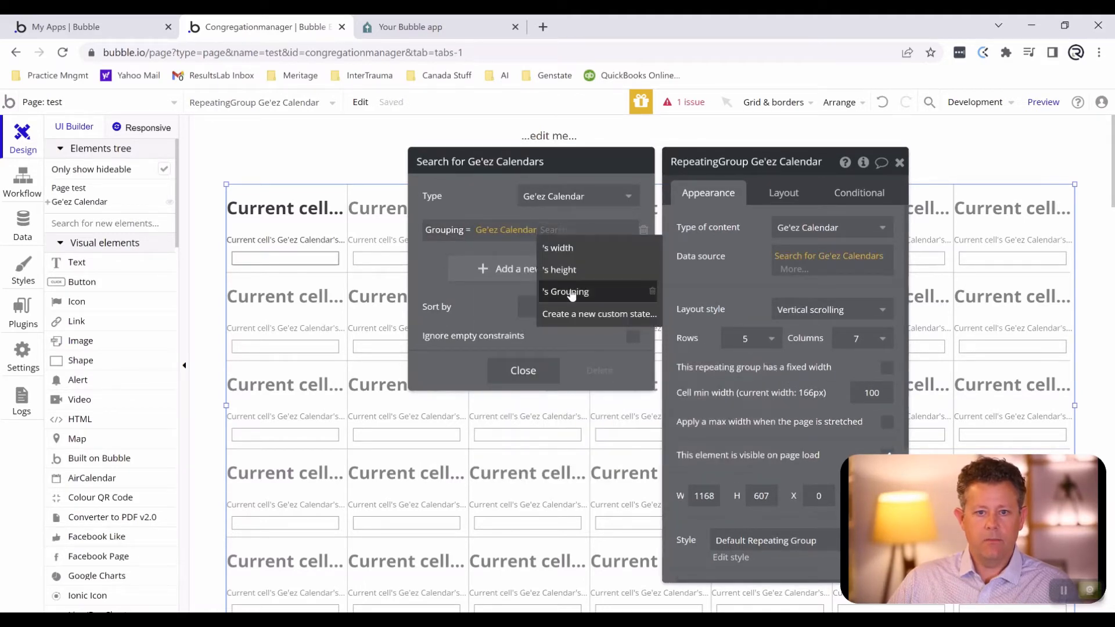
left_click(568, 291)
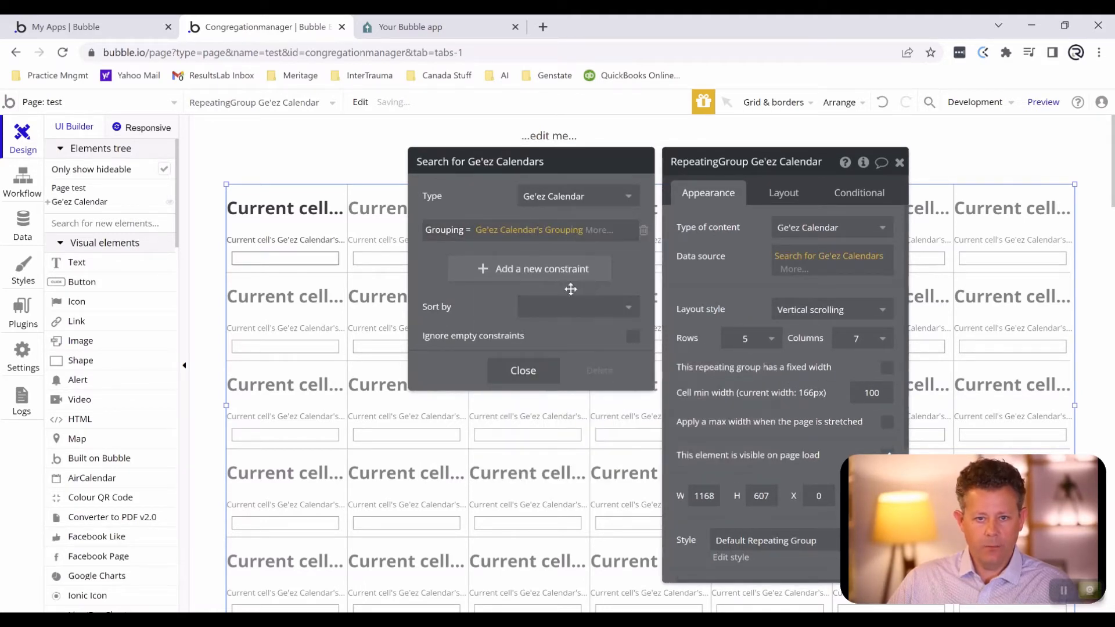
left_click(525, 372)
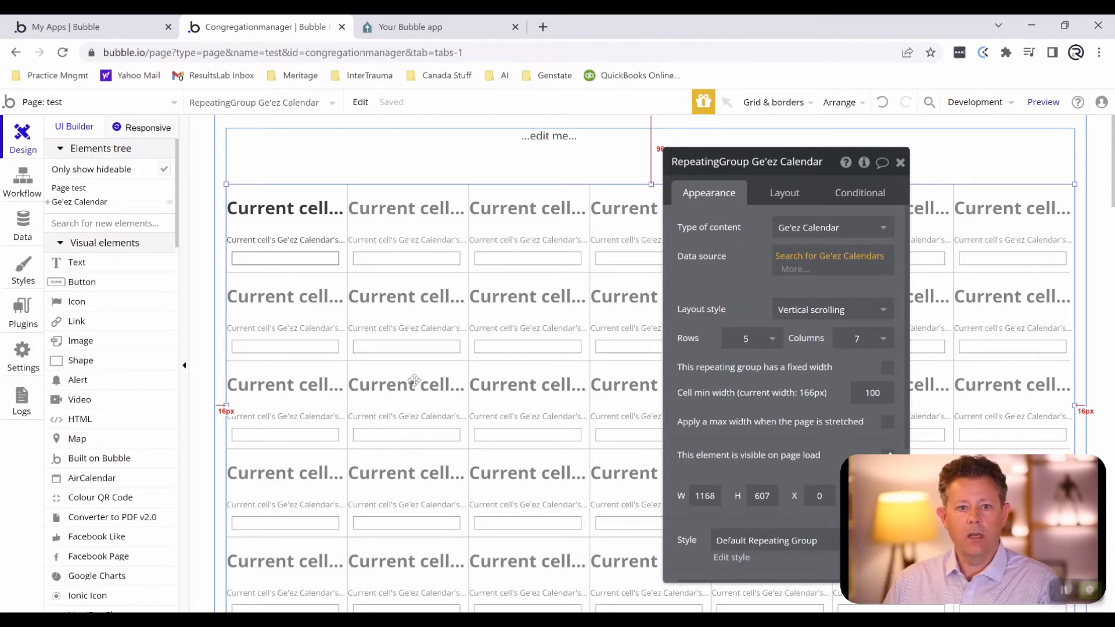
- Replace the header text's placeholder with a dynamic search for the Ge'ez Calendar data type
left_click(534, 142)
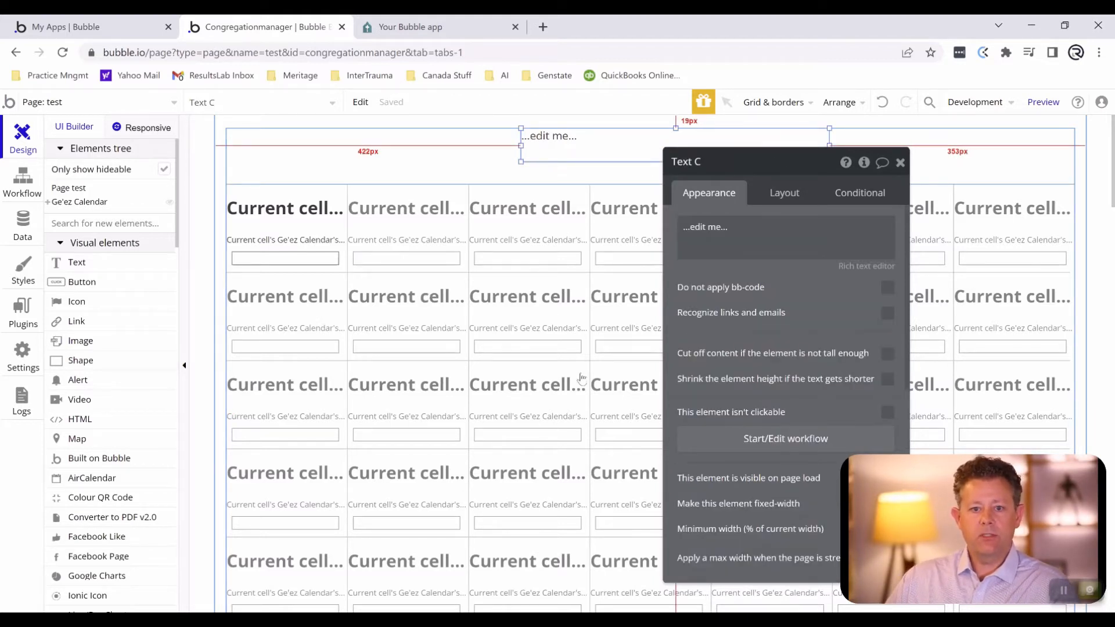
left_click(718, 225)
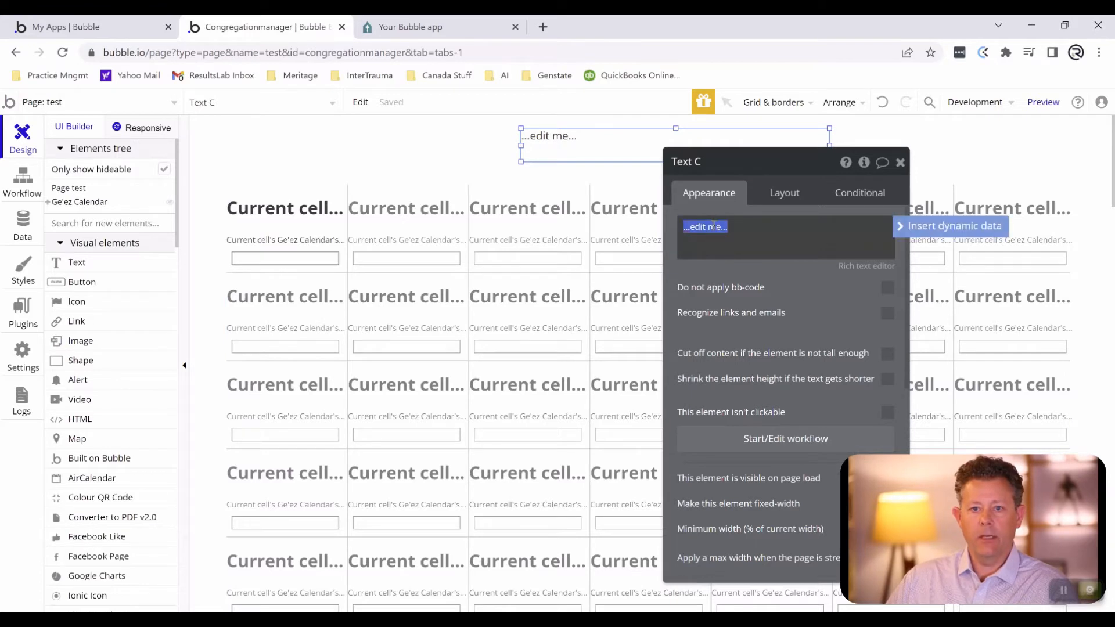
left_click(940, 226)
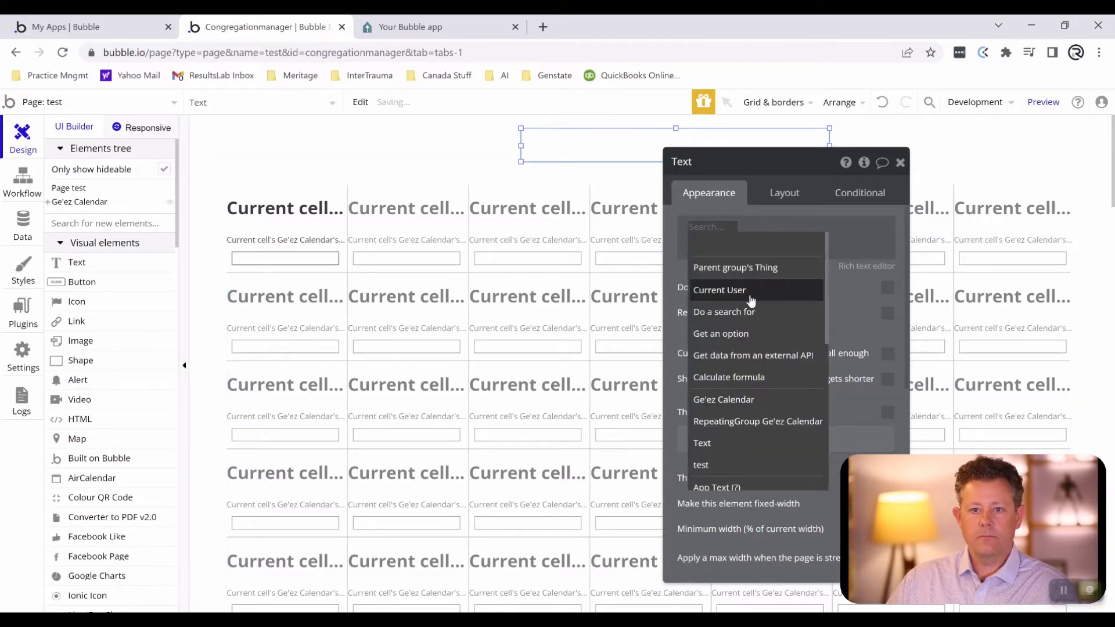
left_click(752, 314)
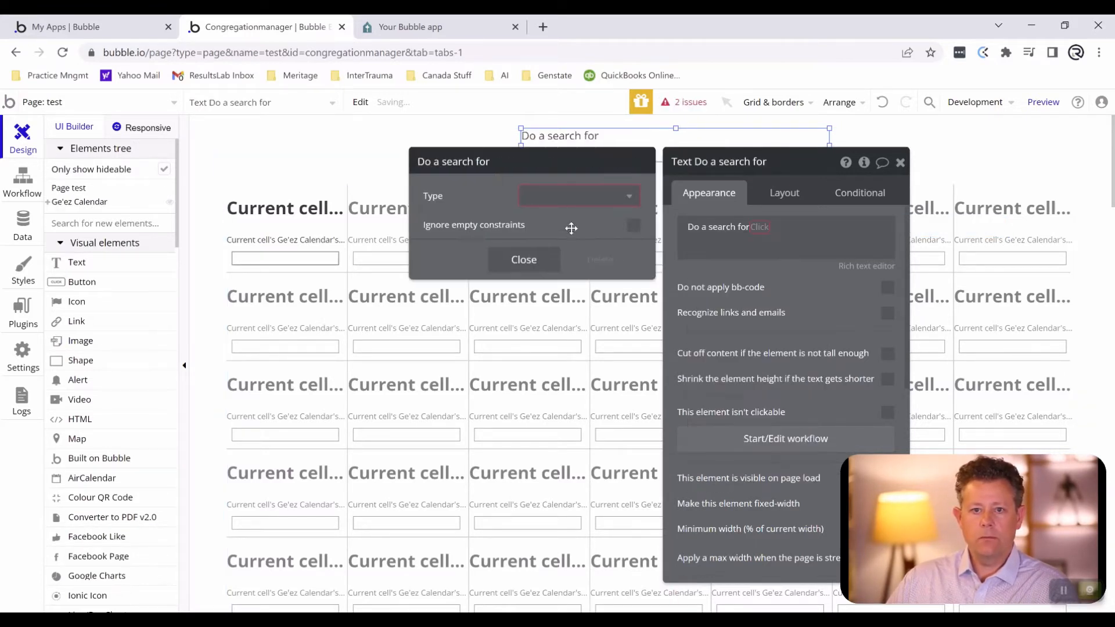
left_click(549, 204)
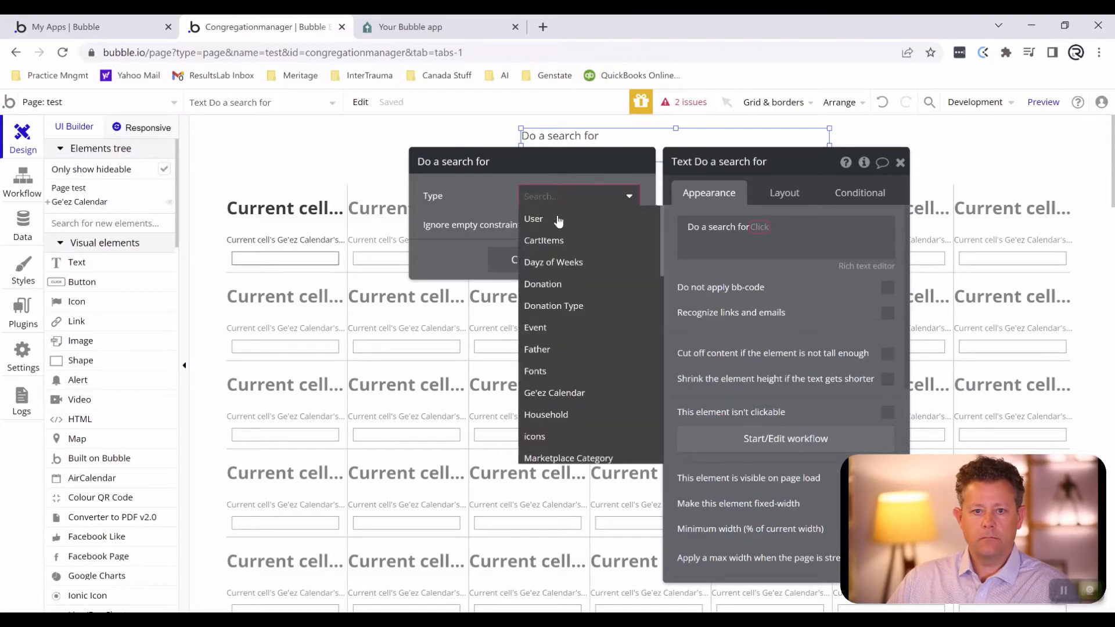
left_click(564, 395)
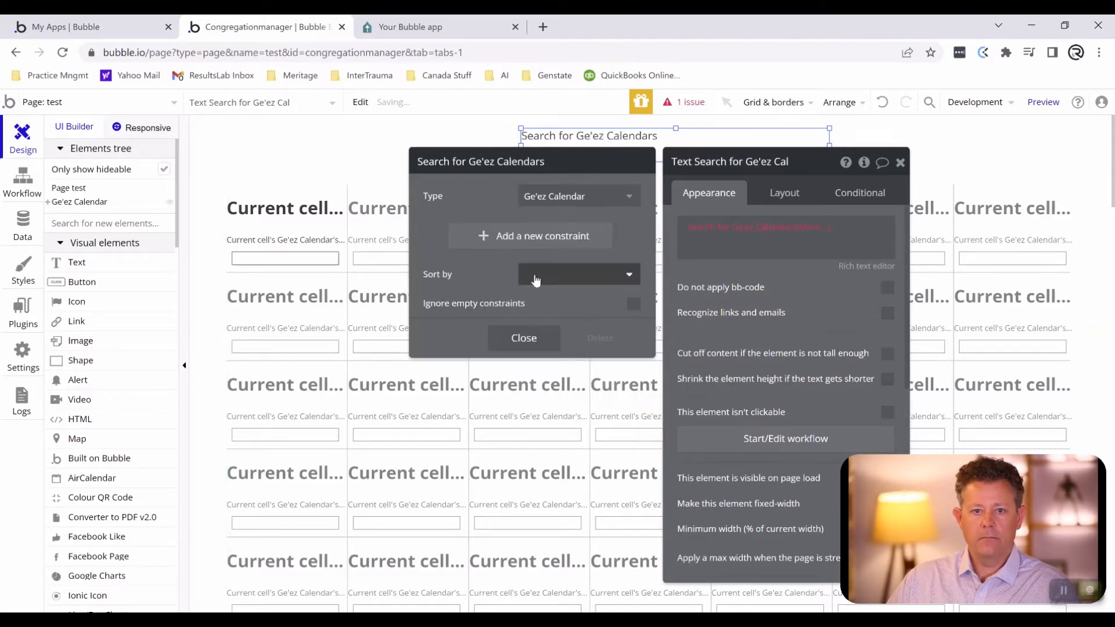
- Constrain the header text's search to Grouping = Ge'ez Calendar's Grouping
left_click(506, 238)
left_click(438, 232)
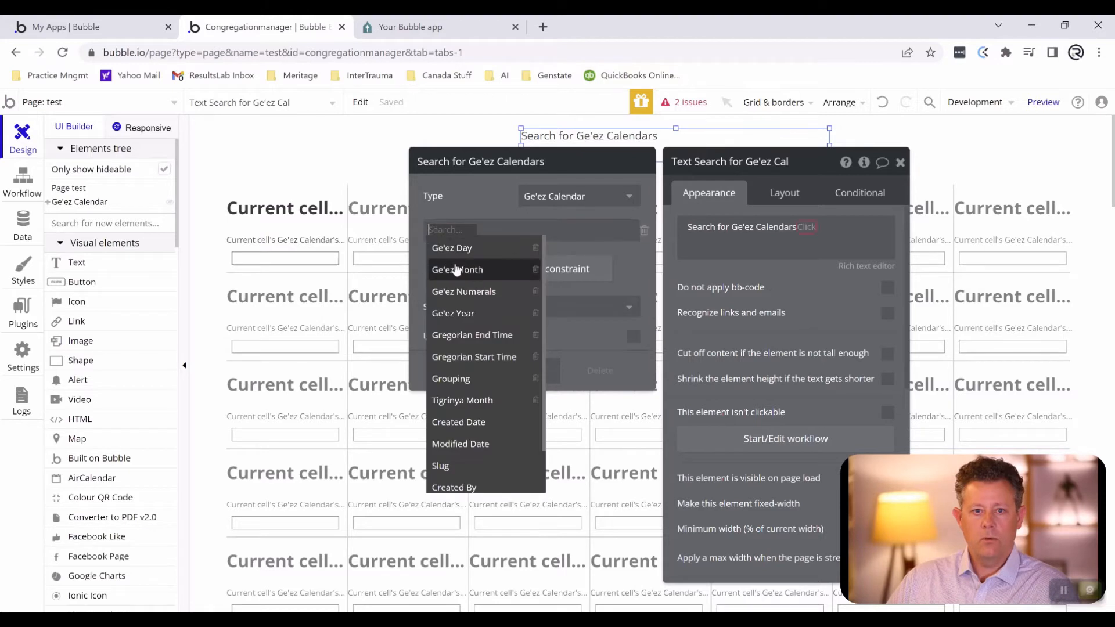
left_click(451, 379)
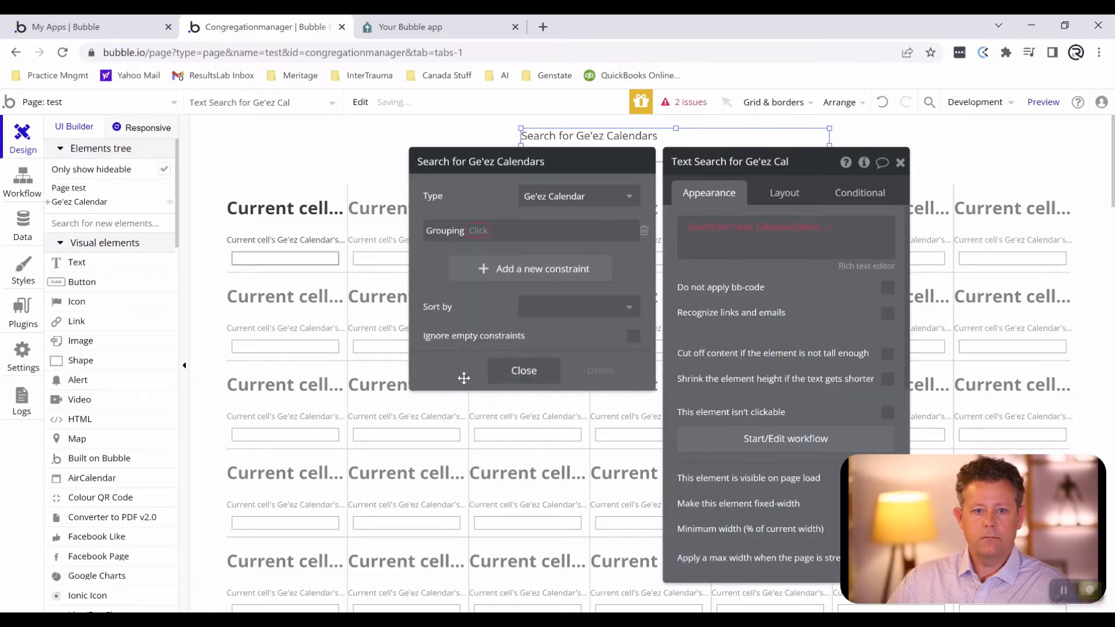
left_click(478, 232)
left_click(480, 254)
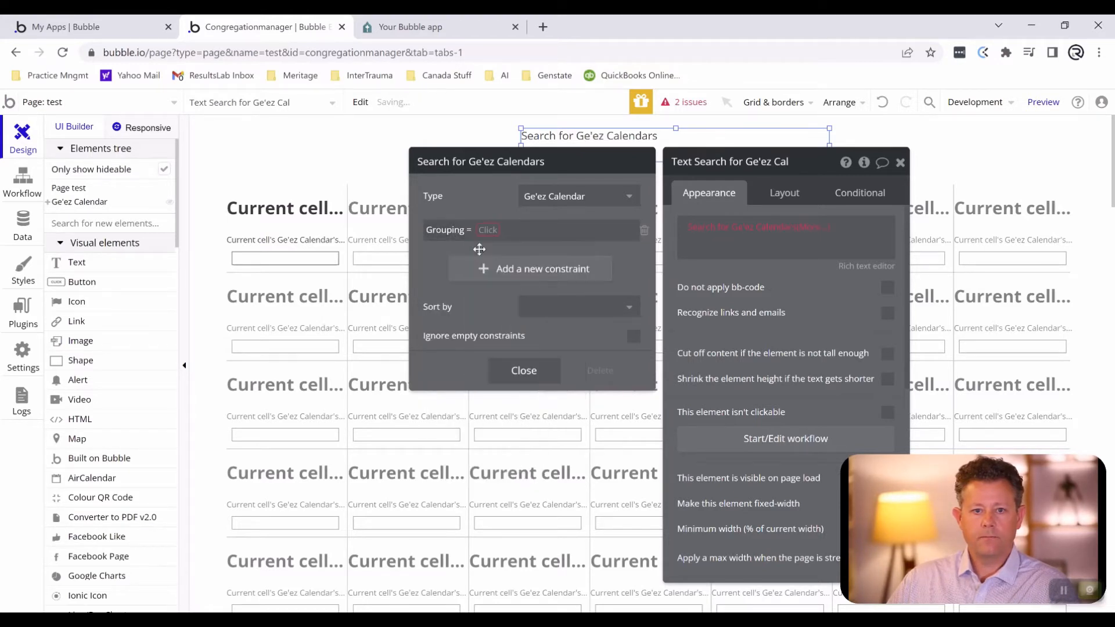
left_click(482, 232)
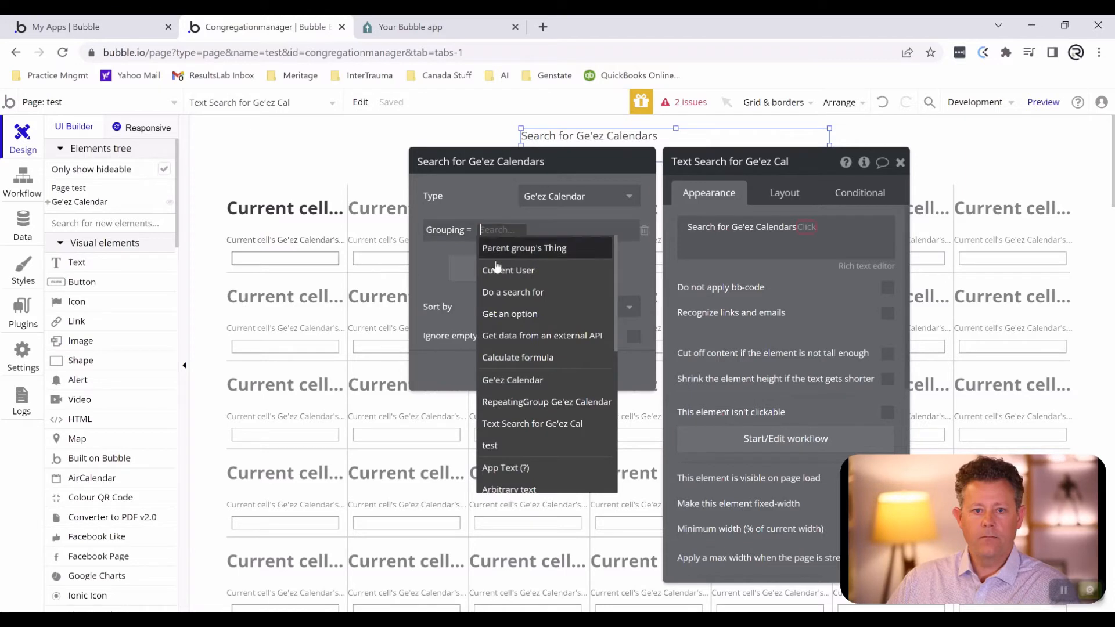
left_click(512, 380)
left_click(565, 290)
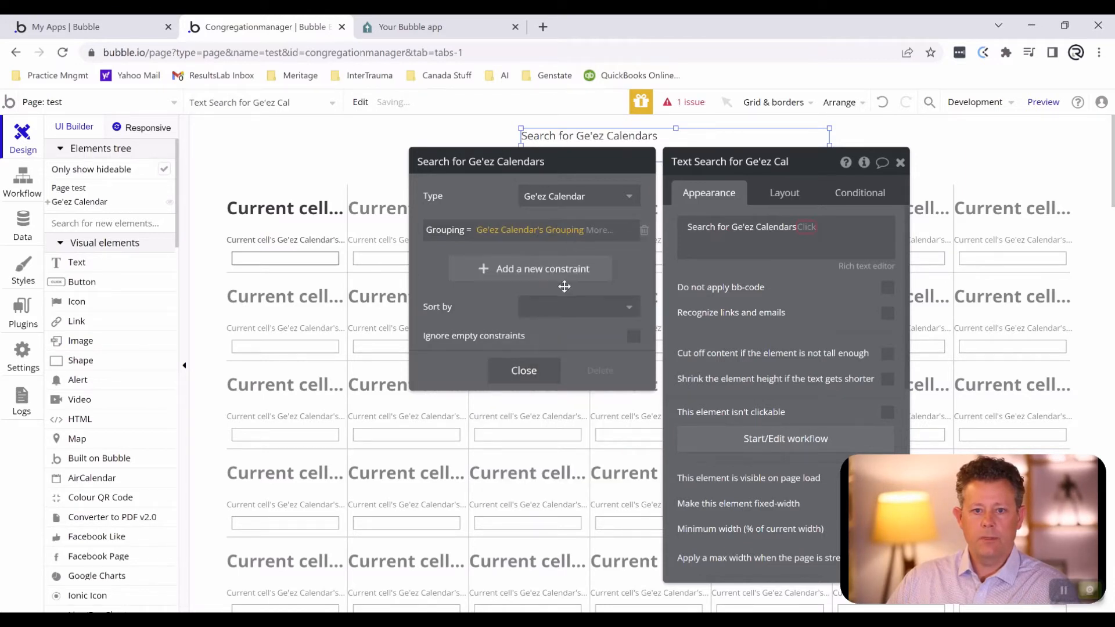
- Make the header text's search return the first item's Ge'ez Month
left_click(585, 370)
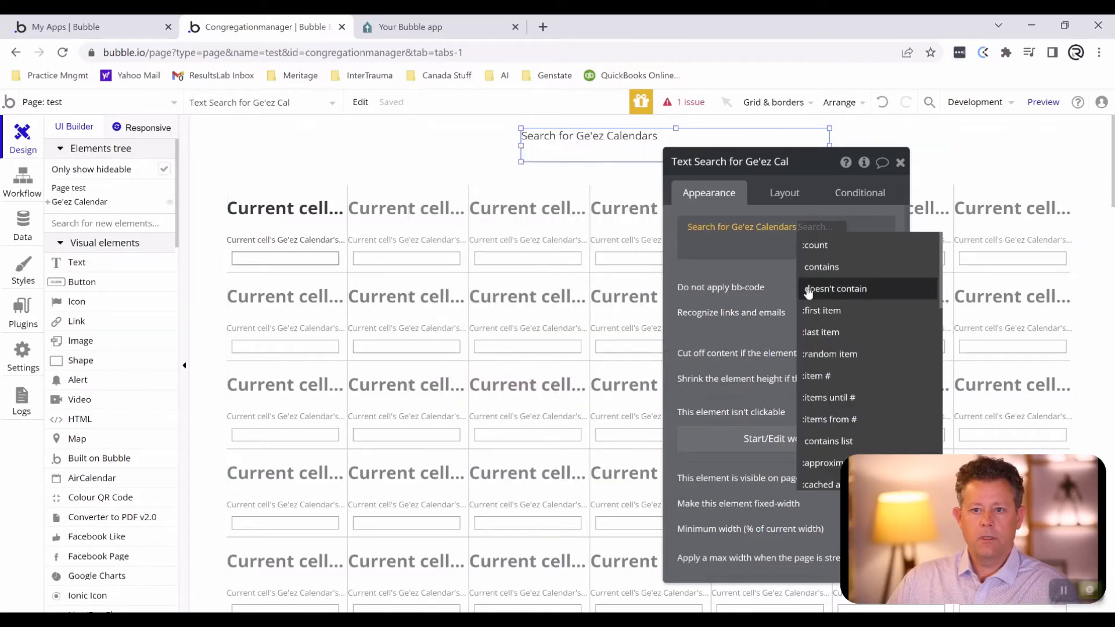
left_click(822, 312)
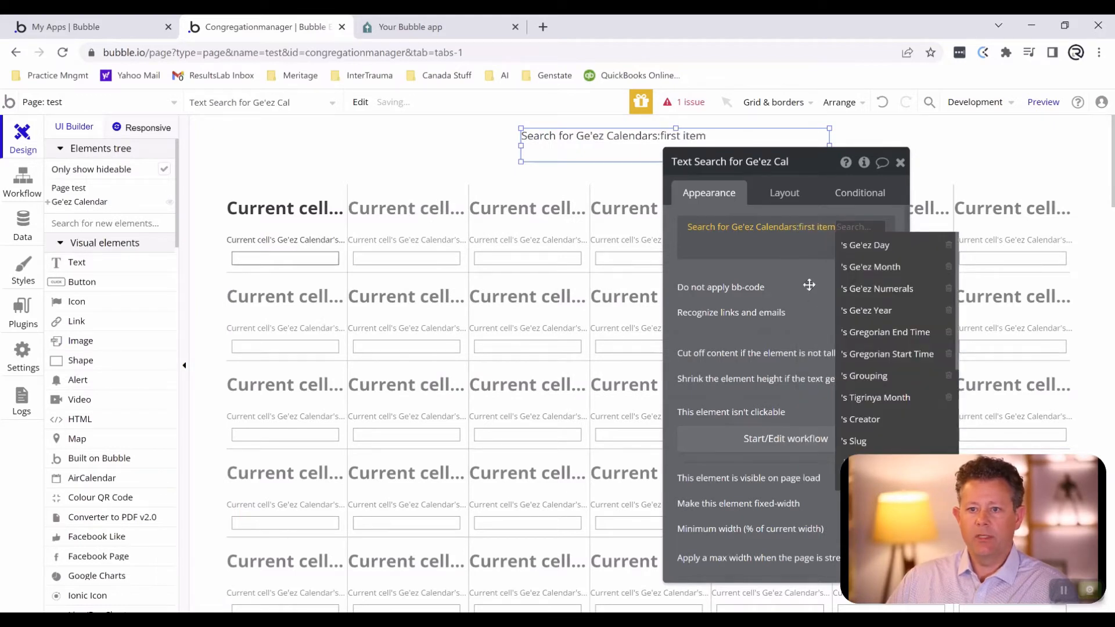
left_click(871, 268)
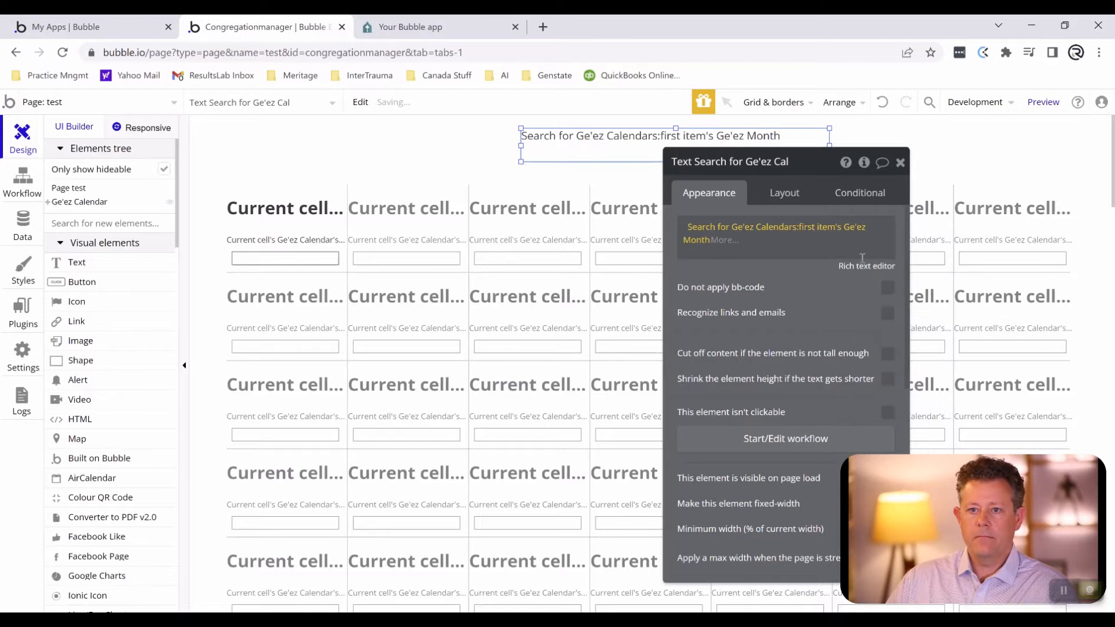
- Append a copy of the search expression to the header text and make the copy return the first item's Tigrinya Month
left_click(813, 248)
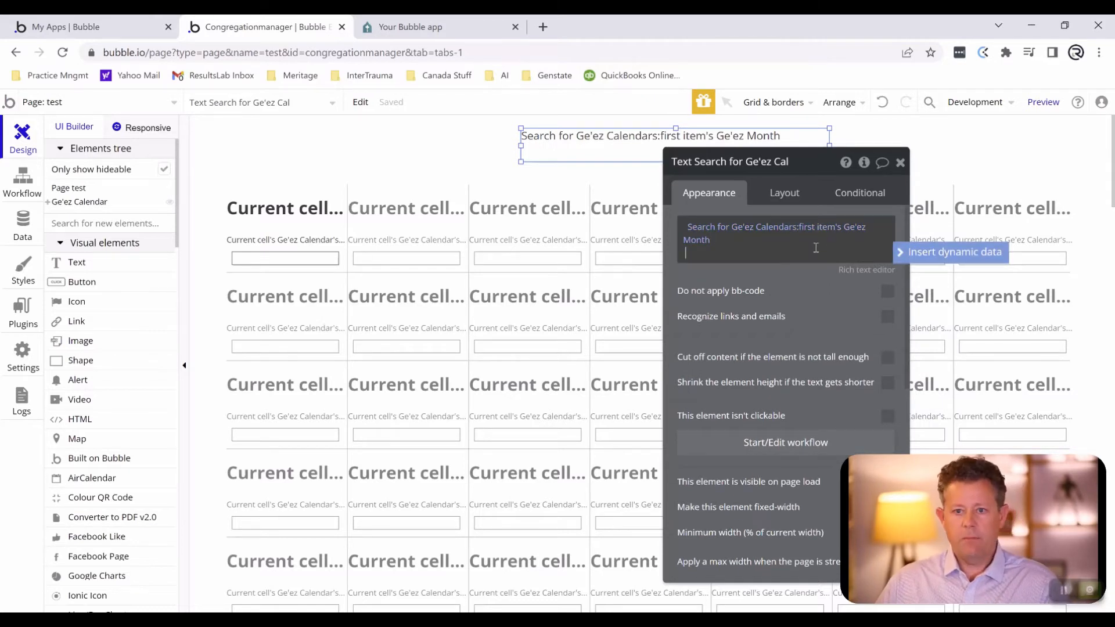
left_click(908, 256)
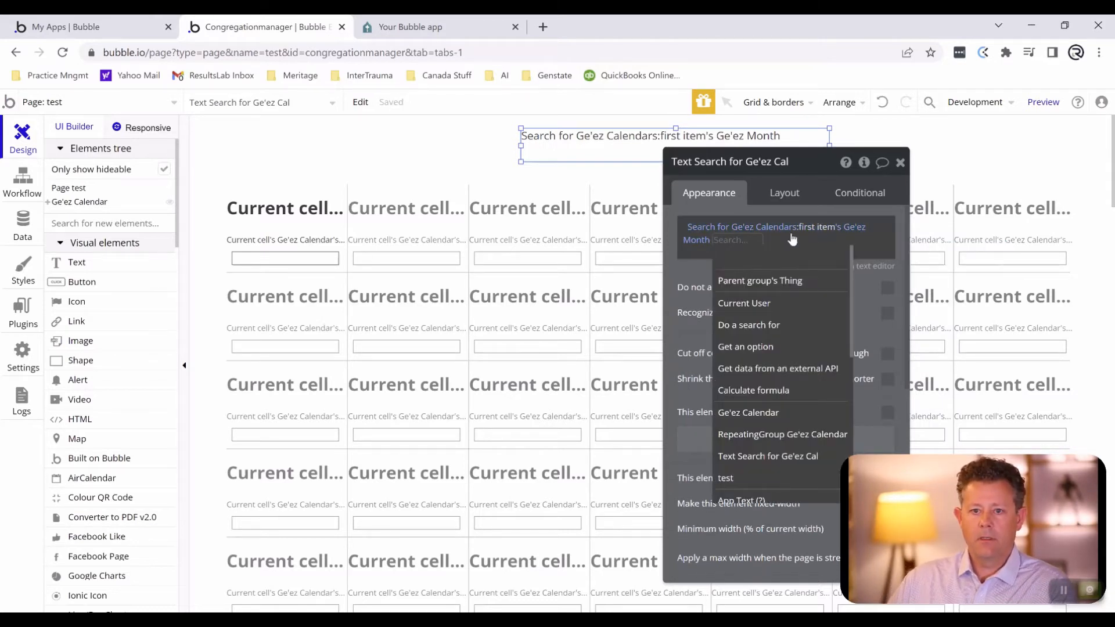
right_click(714, 230)
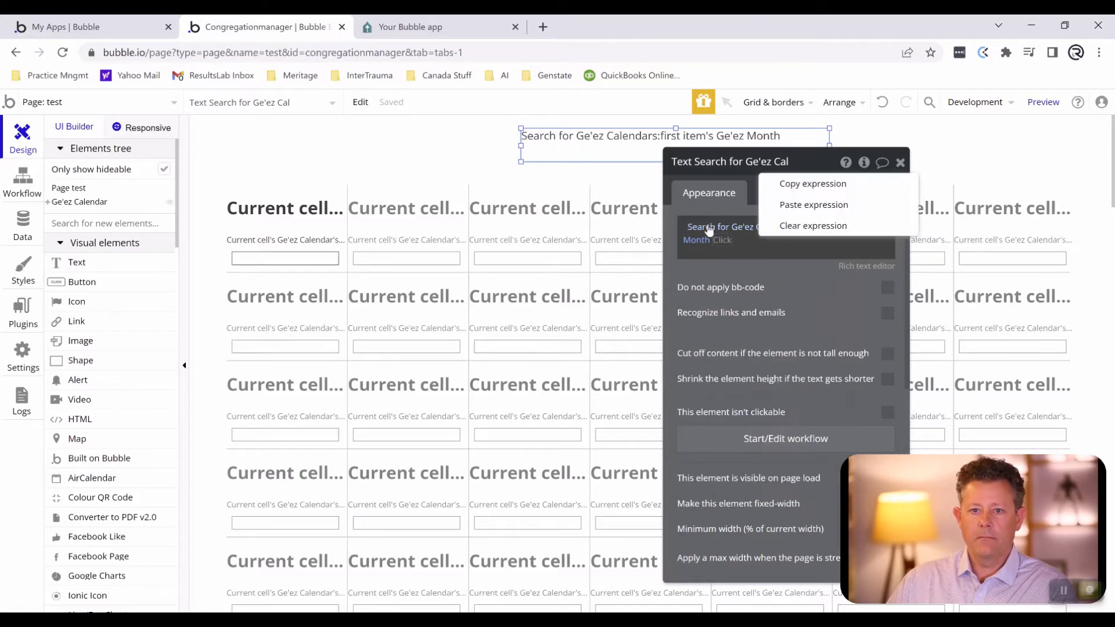
left_click(798, 188)
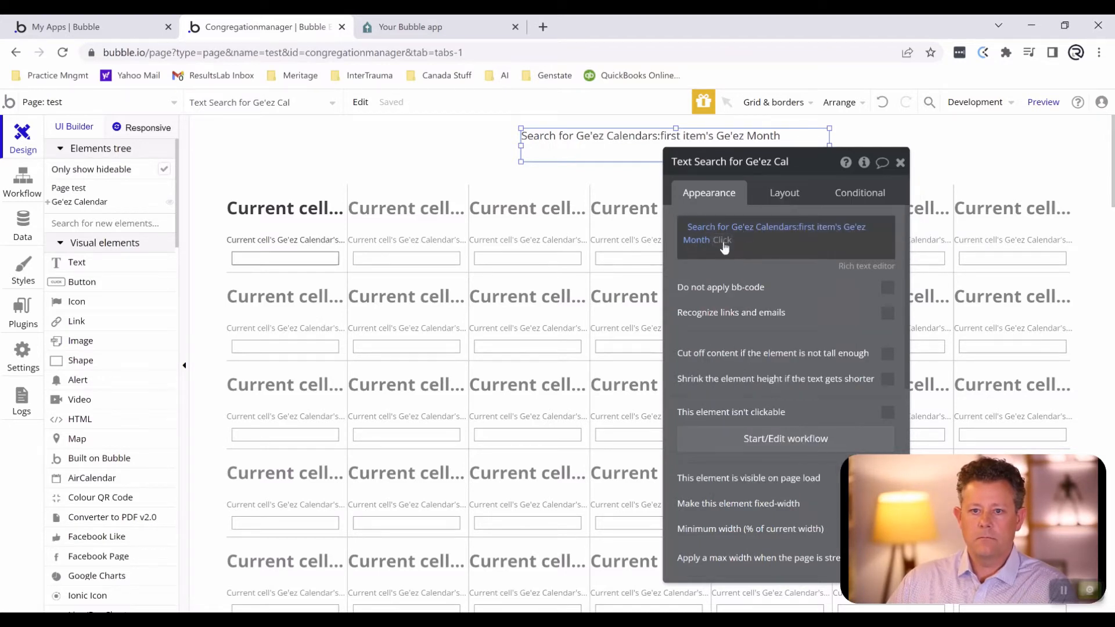
right_click(723, 245)
left_click(828, 223)
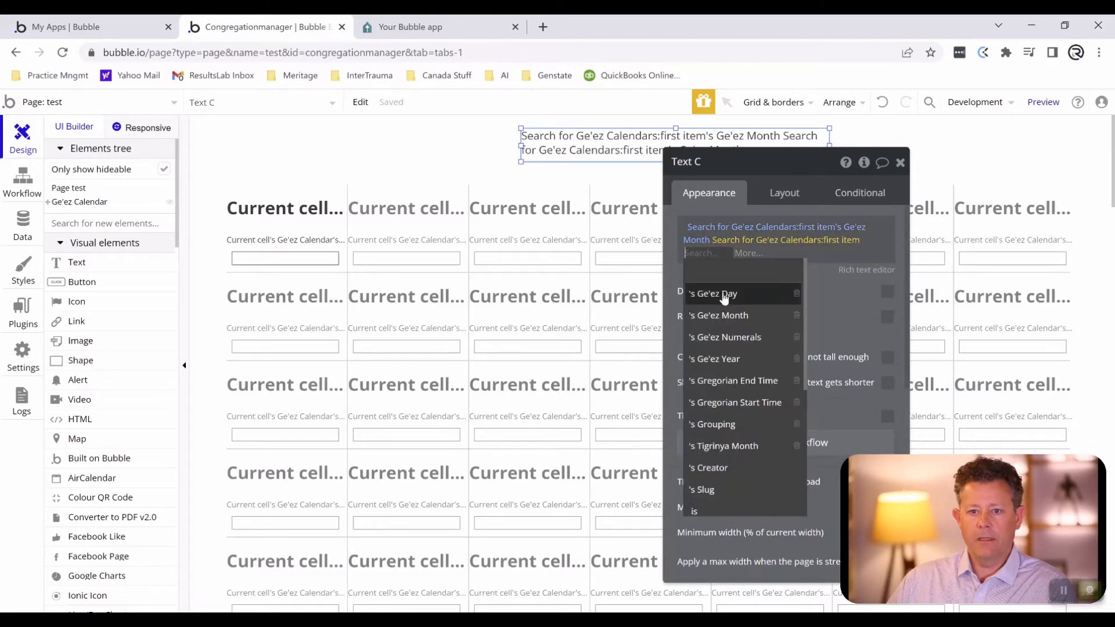
left_click(721, 448)
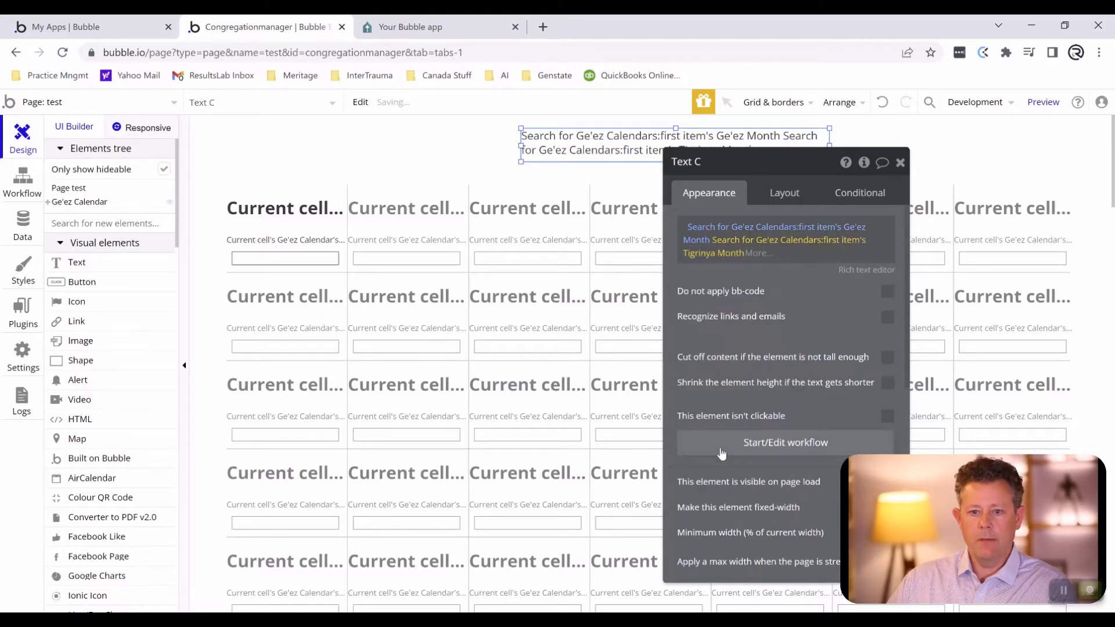
left_click(688, 274)
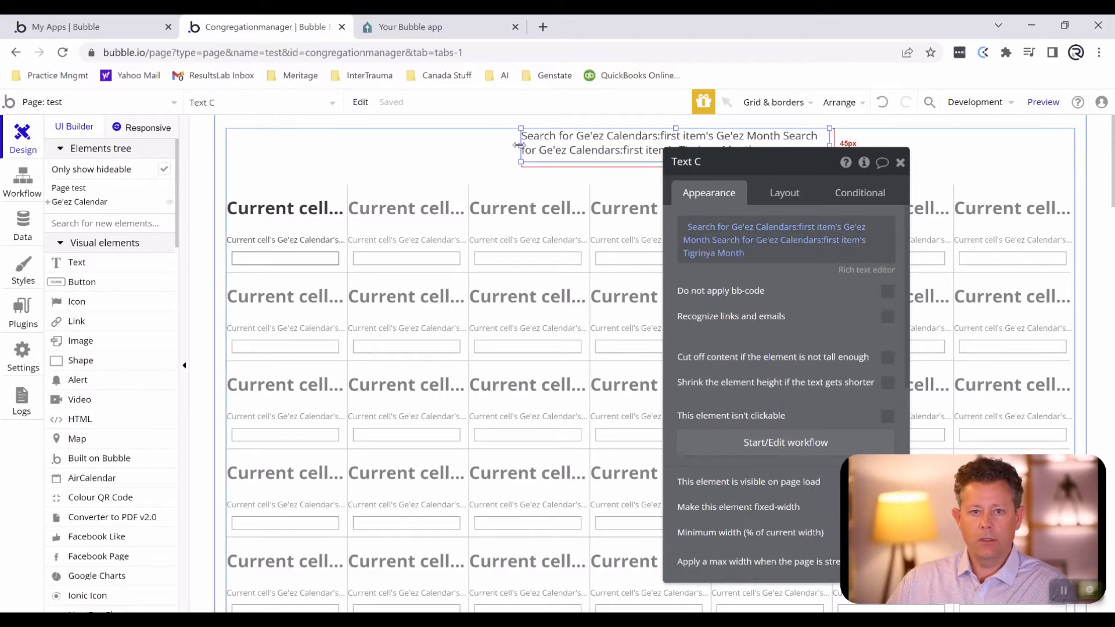
- Widen the header text in both directions to about 1079 px across the top of the calendar group
left_click_drag(515, 144, 240, 159)
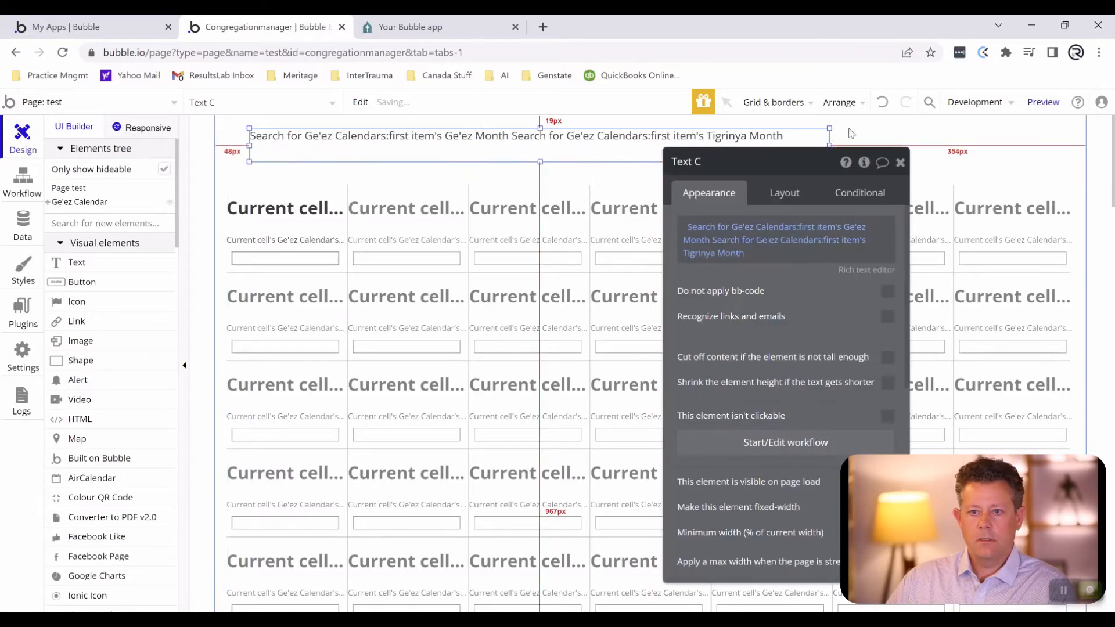
left_click_drag(825, 142, 1034, 140)
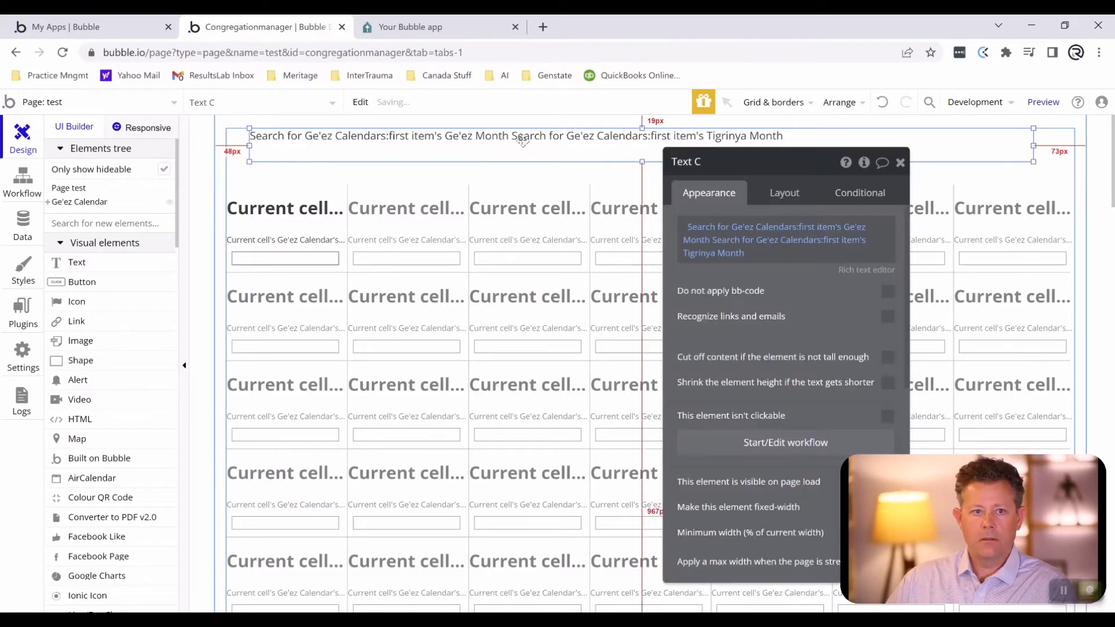
- Clear the header text's style and make its text bold and centered
scroll(732, 414, "down", 4)
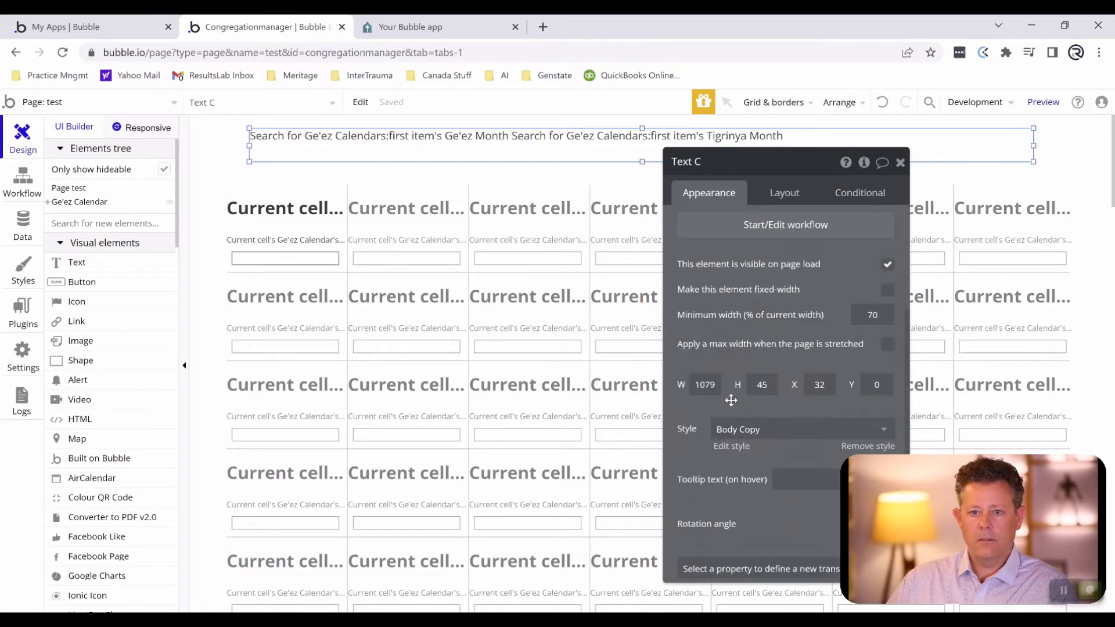
left_click(723, 430)
left_click(730, 456)
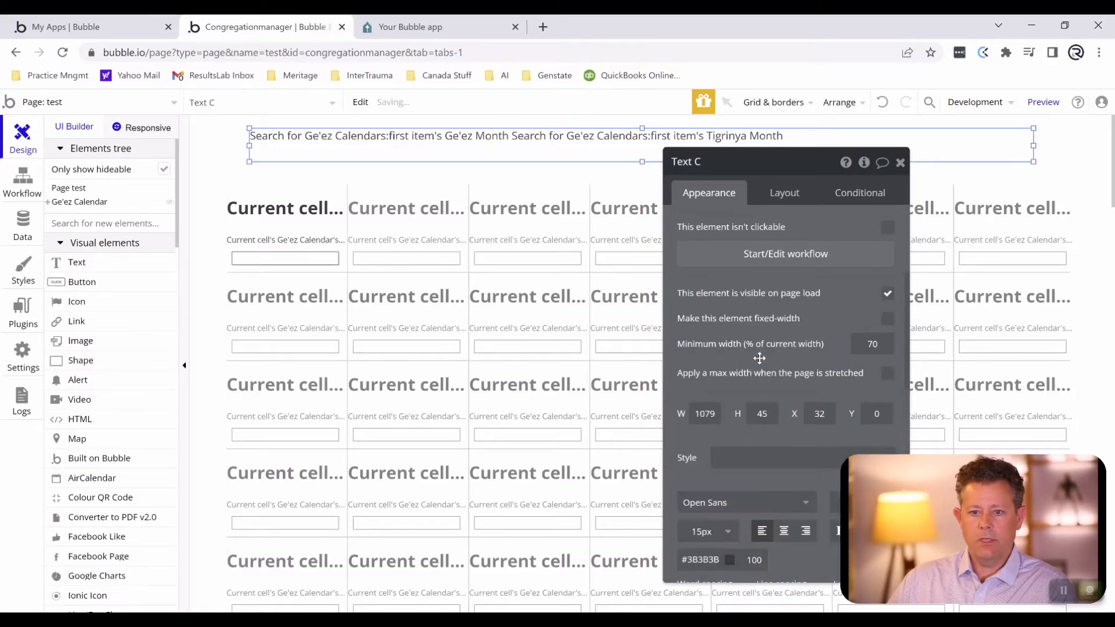
scroll(759, 358, "down", 1)
scroll(789, 421, "down", 3)
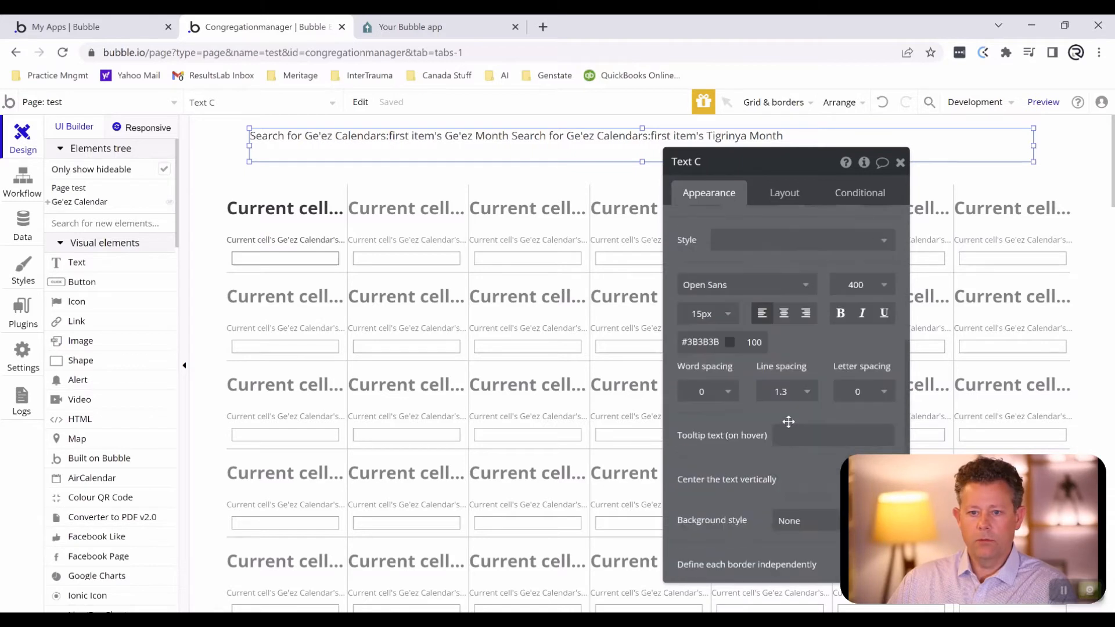
left_click(839, 314)
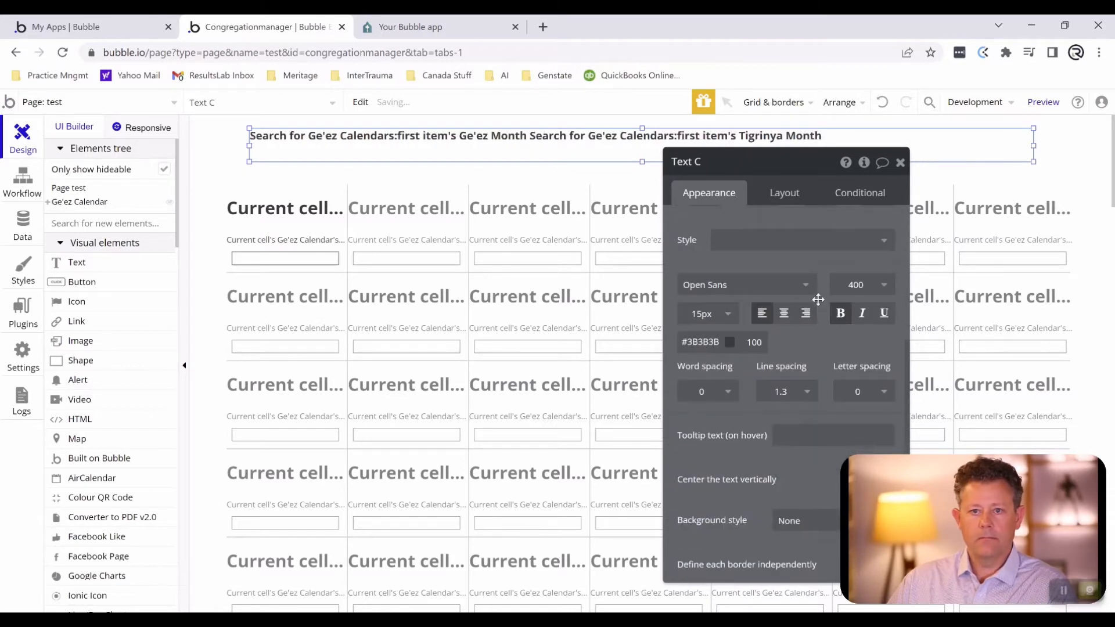
left_click(784, 314)
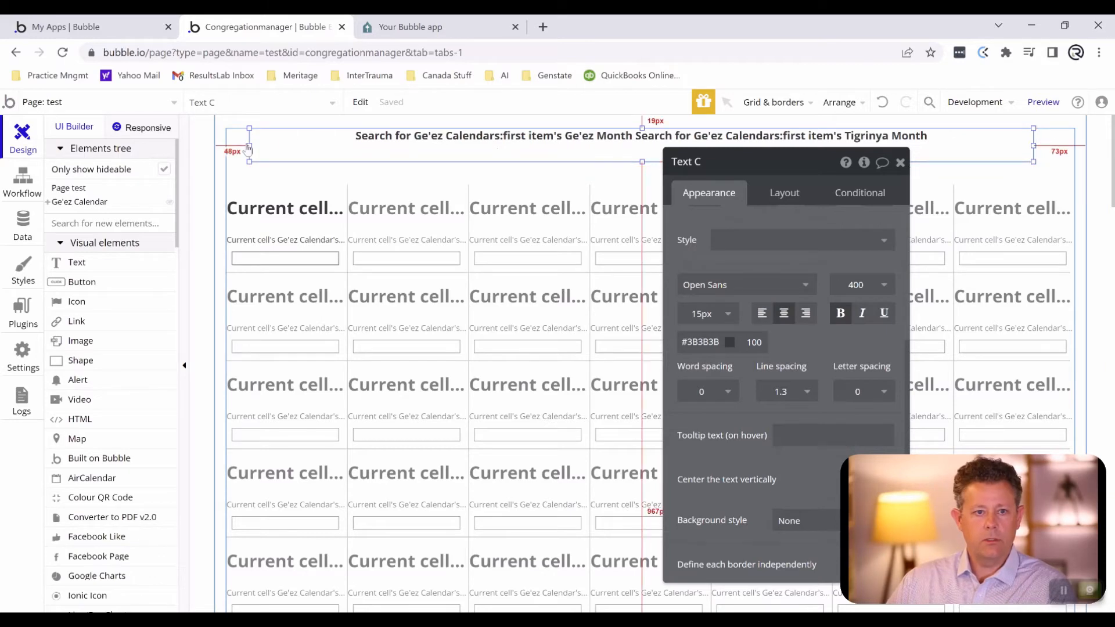
- Narrow the header text from both sides to about 1040 px wide, starting at about X 48
left_click_drag(243, 146, 266, 150)
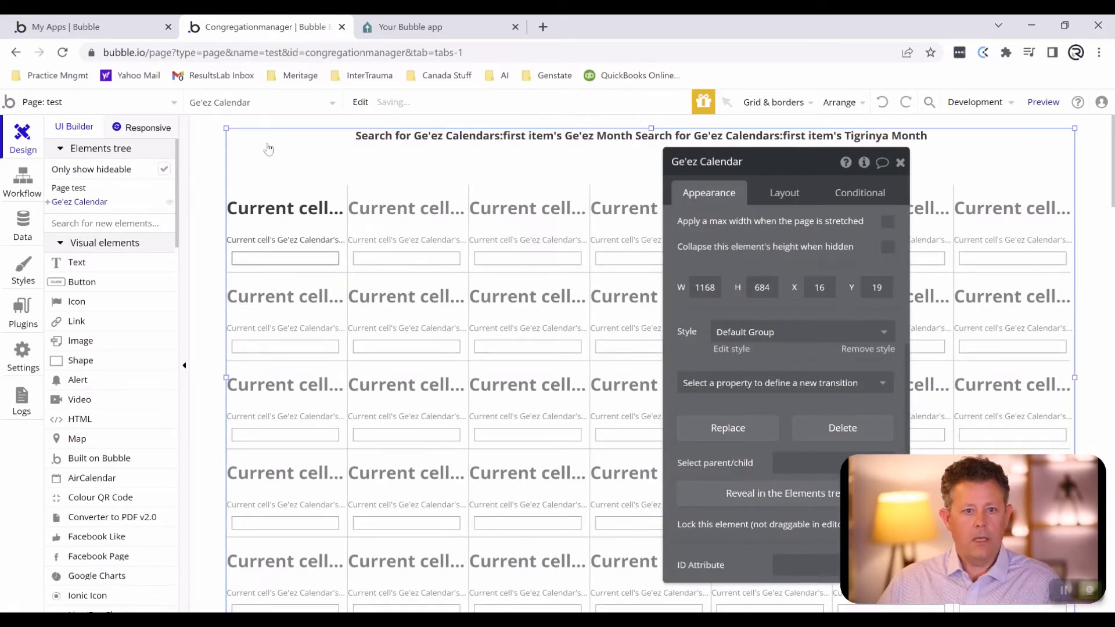
left_click(369, 159)
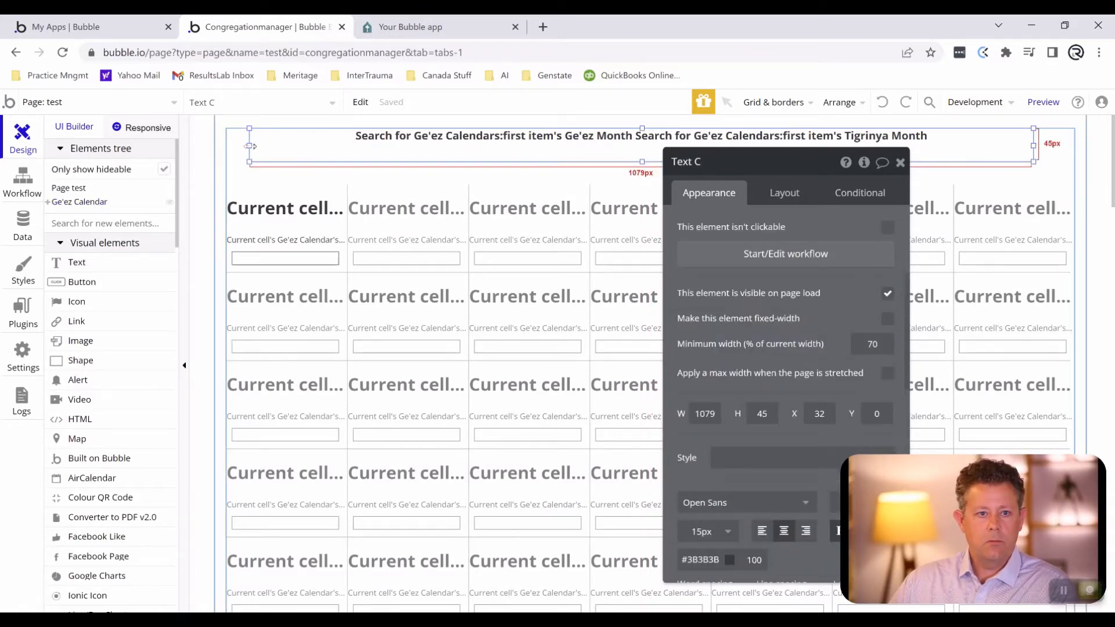
left_click_drag(251, 146, 262, 148)
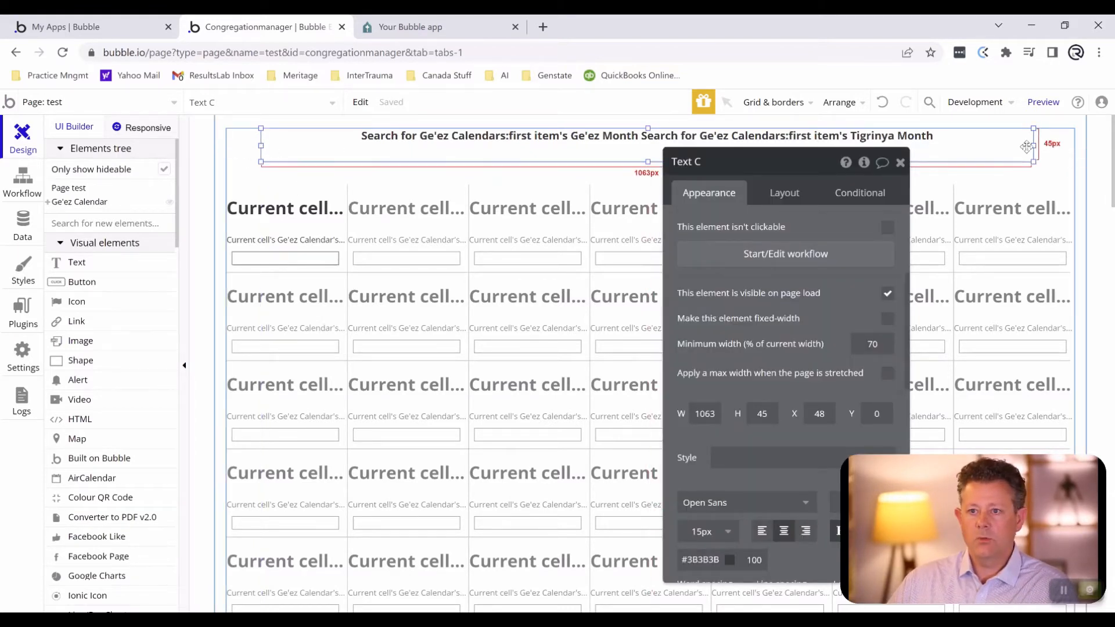
left_click_drag(1033, 146, 1017, 146)
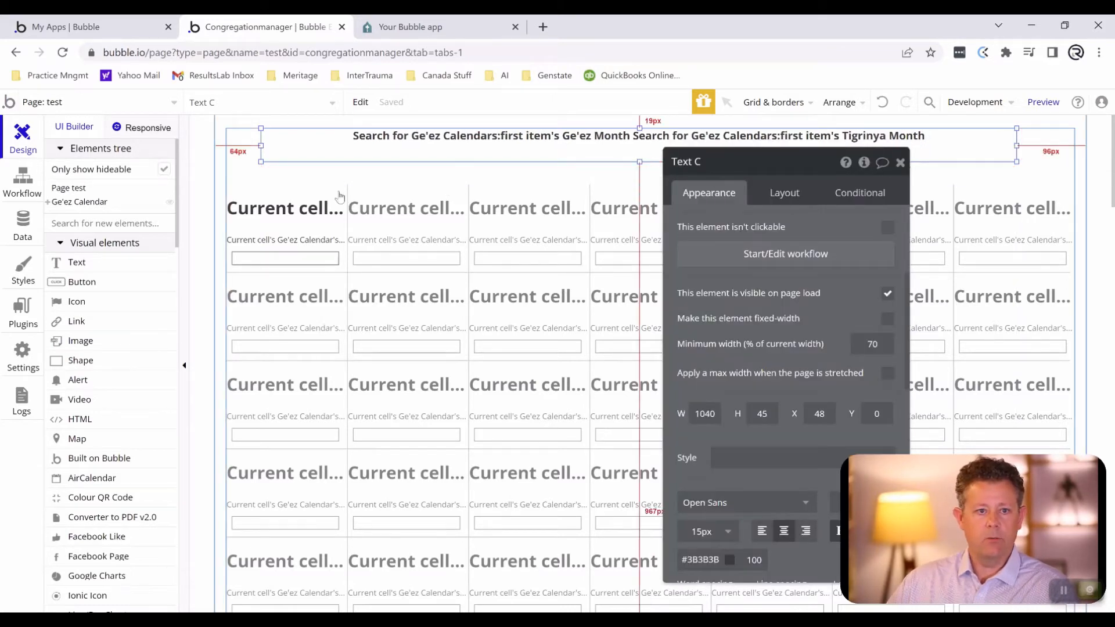
- Place a 25 by 25 px icon in the calendar group's upper-left area and set it to fa-chevron-left
left_click(58, 302)
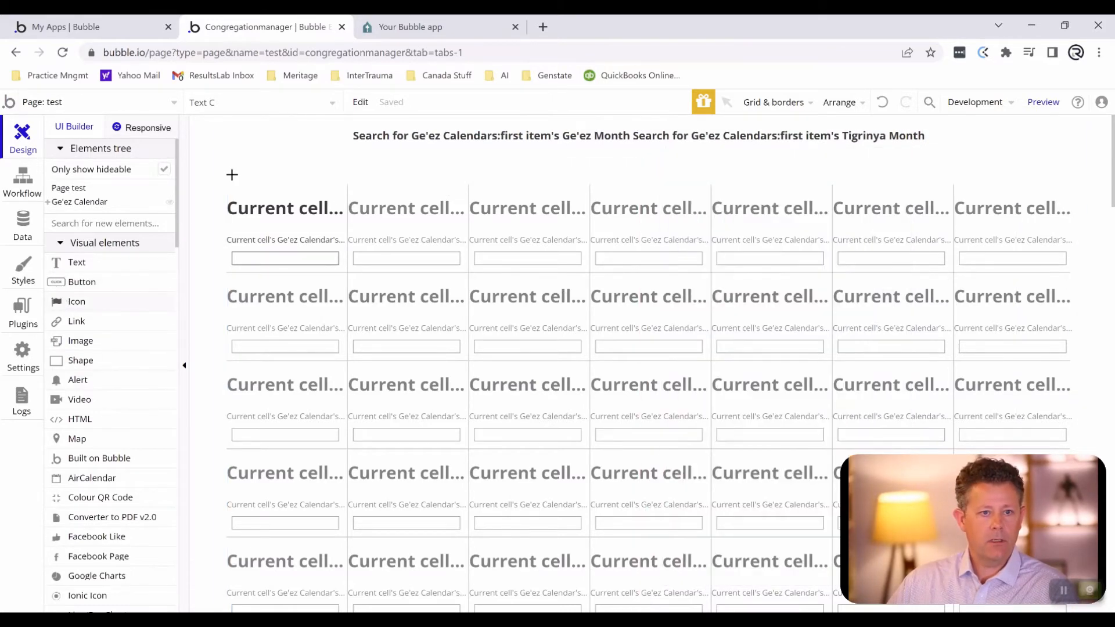
left_click_drag(245, 150, 254, 158)
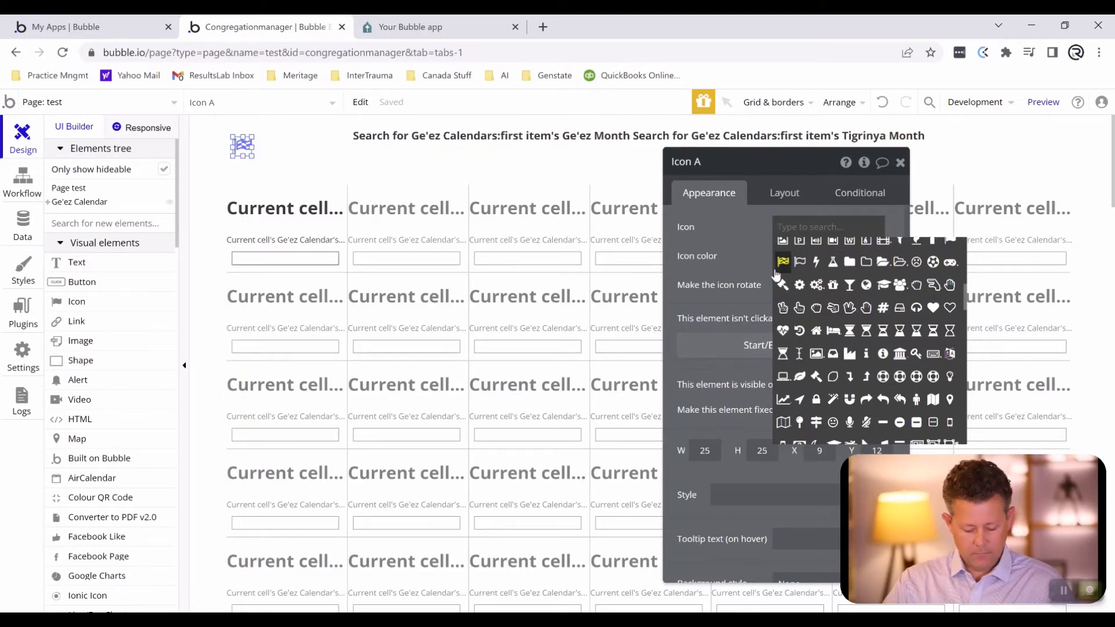
type("chevr")
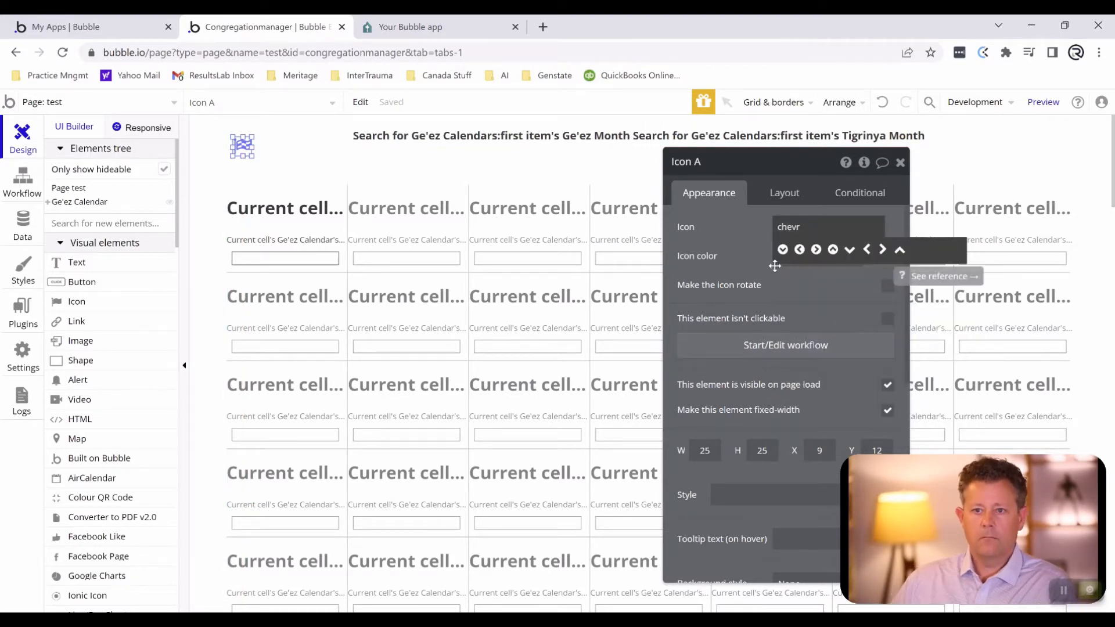
left_click(867, 250)
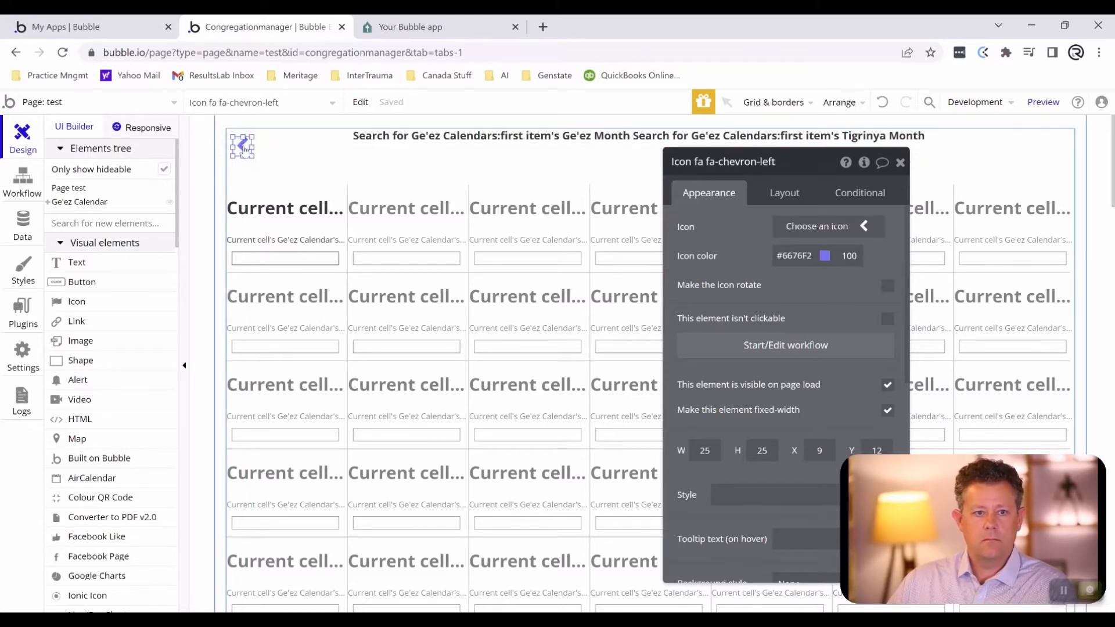
- Move the left chevron icon into the calendar group's upper-left corner at X 0, Y 0
key("Up")
key("Up")
key("Up")
key("Up")
key("Up")
key("Up")
key("Up")
key("Up")
key("Up")
key("Up")
key("Up")
key("Up")
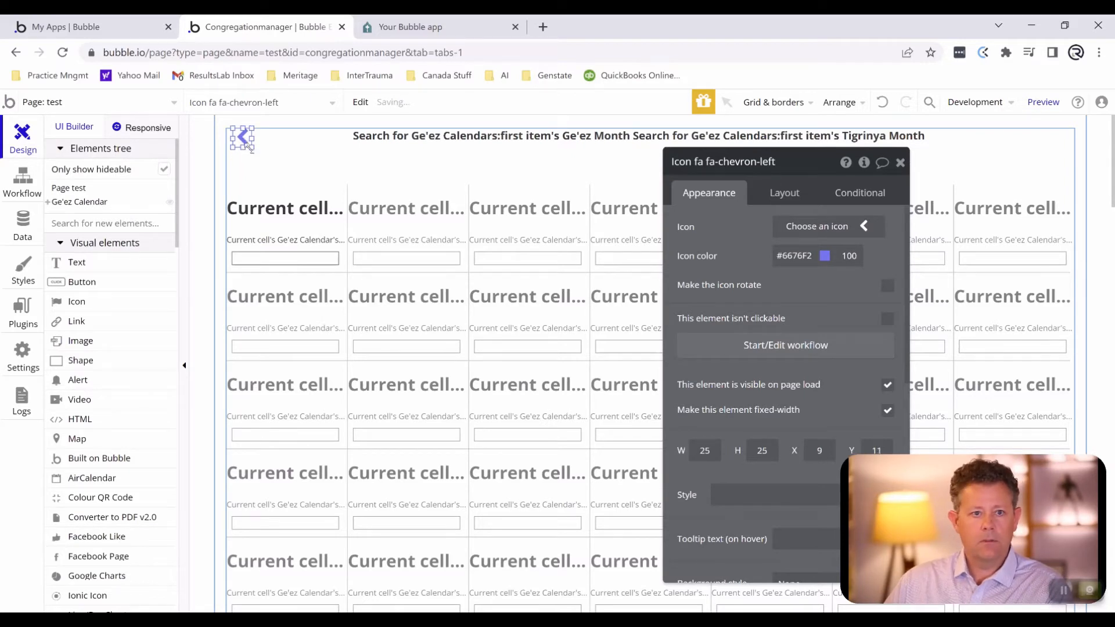
key("Left")
key("Left")
key("Left")
key("Left")
key("Left")
key("Left")
key("Left")
key("Left")
key("Left")
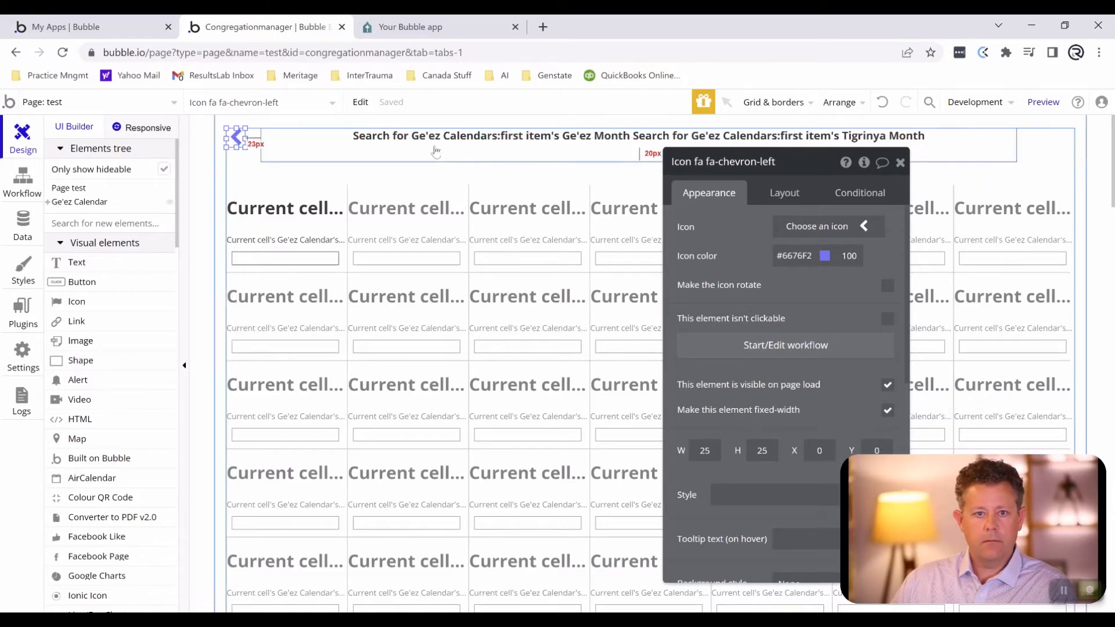
- Reduce the header text's height and extend its left edge to the left chevron, about 25 px from the group's edge
left_click(470, 149)
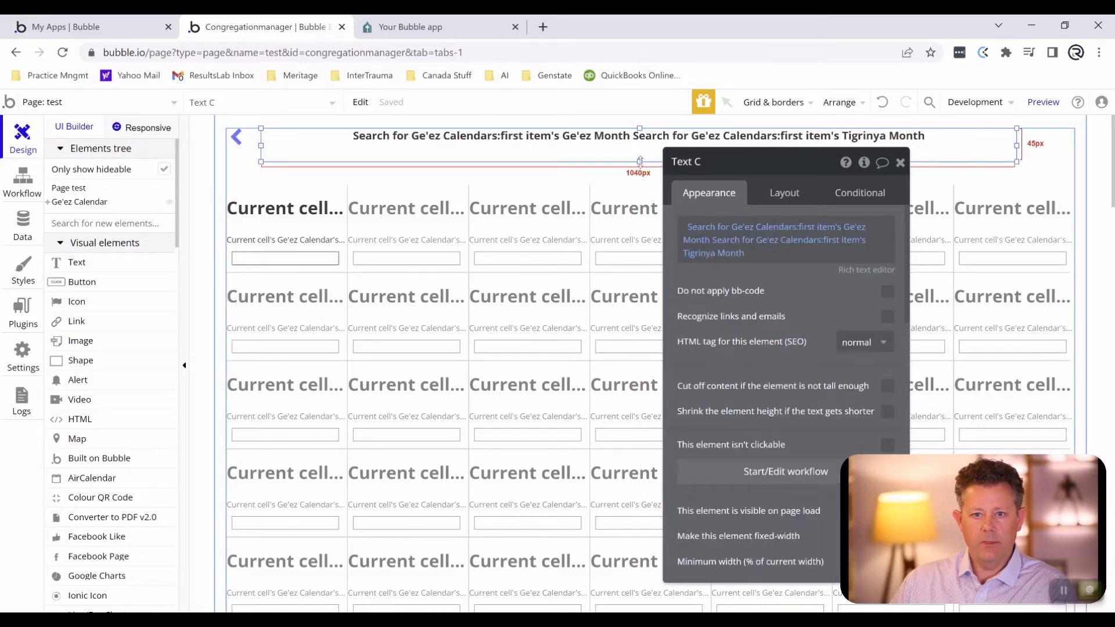
left_click_drag(640, 161, 640, 149)
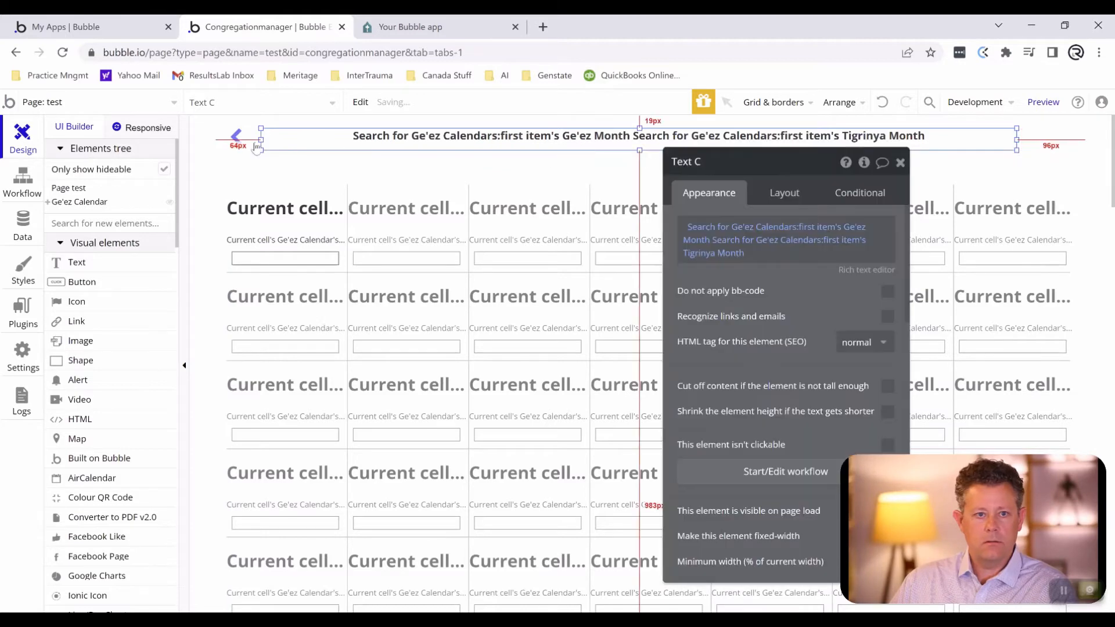
left_click_drag(262, 138, 245, 137)
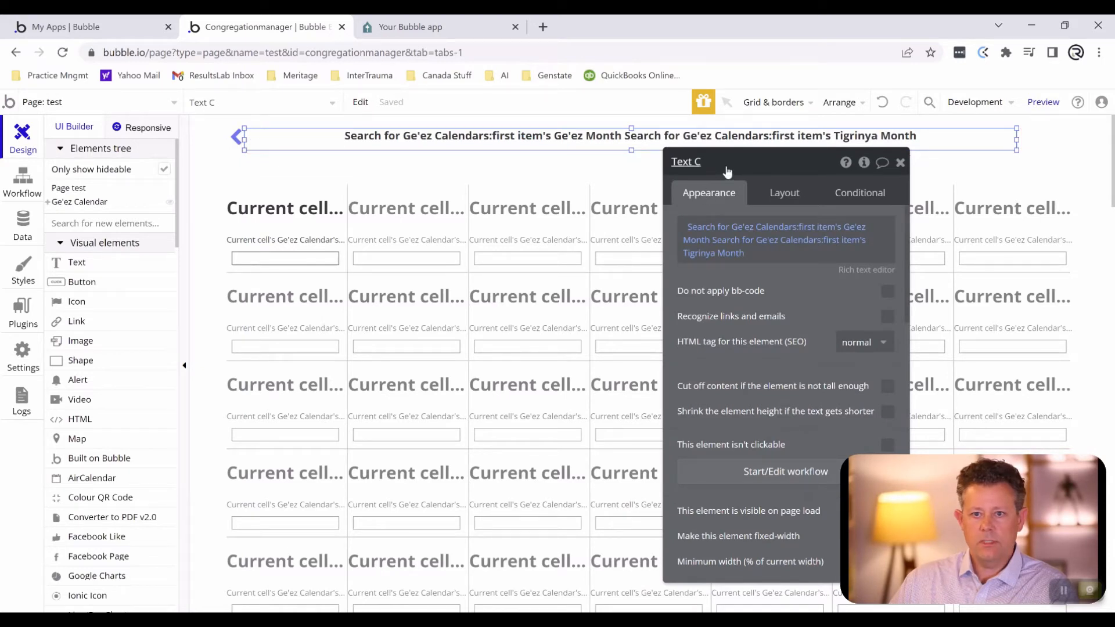
left_click_drag(716, 187, 718, 237)
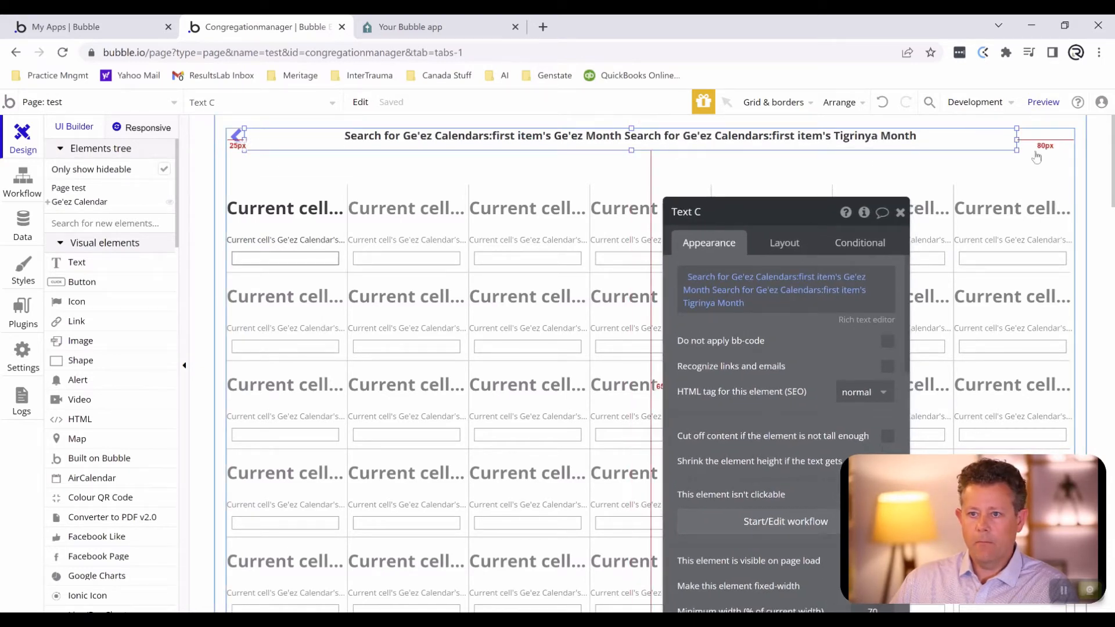
- Copy the left chevron to the group's upper-right corner at X 1143, Y 0 and change the copy's icon to fa-chevron-right
left_click(237, 138)
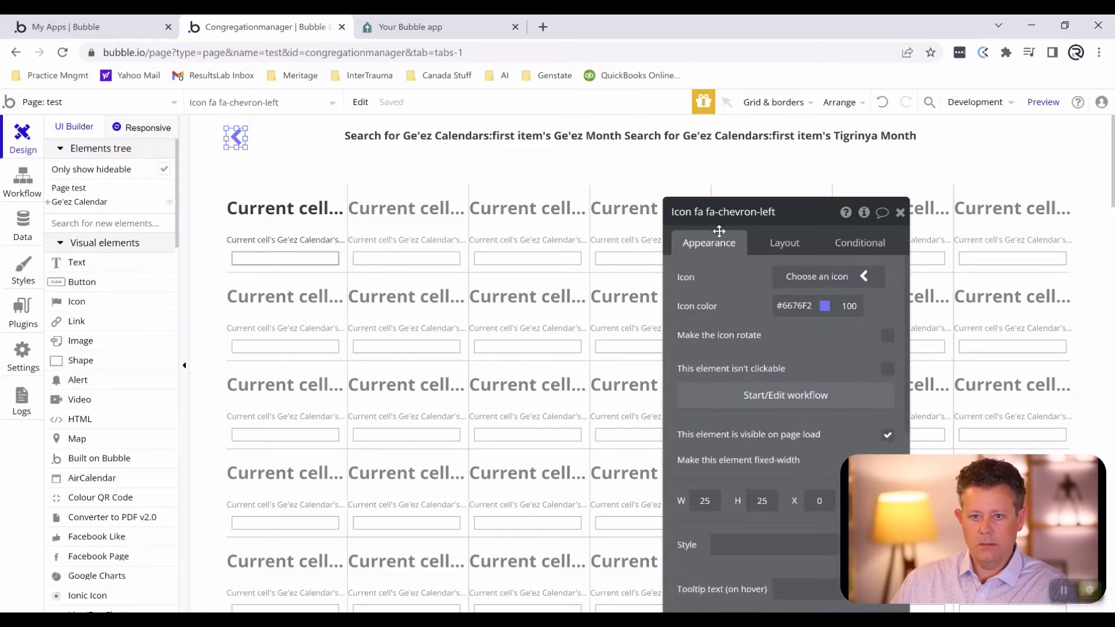
left_click_drag(719, 231, 688, 180)
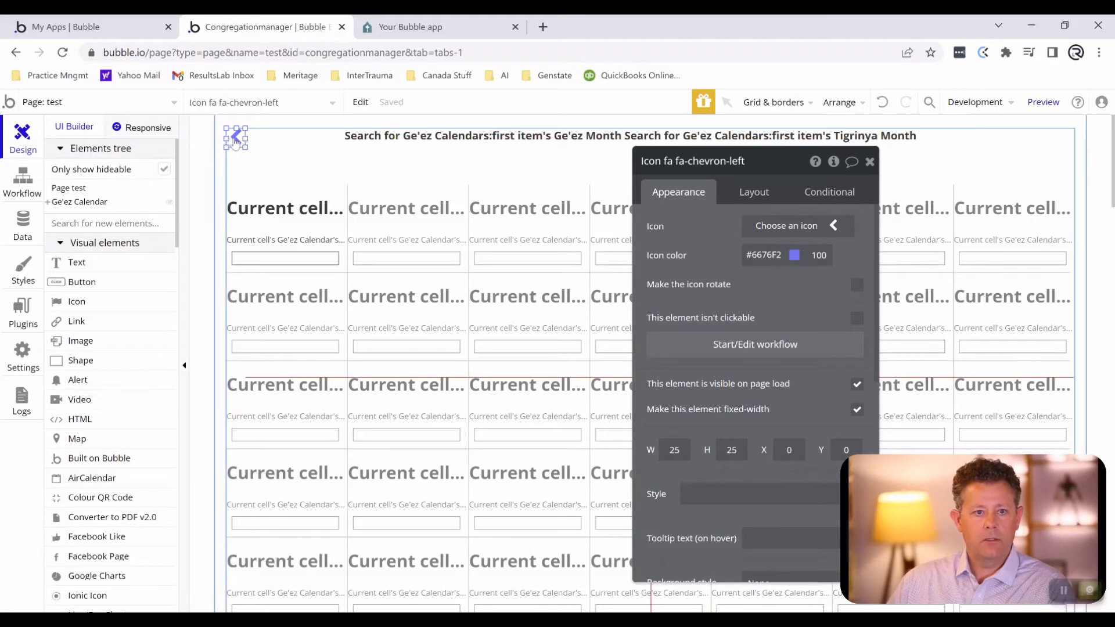
left_click_drag(235, 140, 1062, 152)
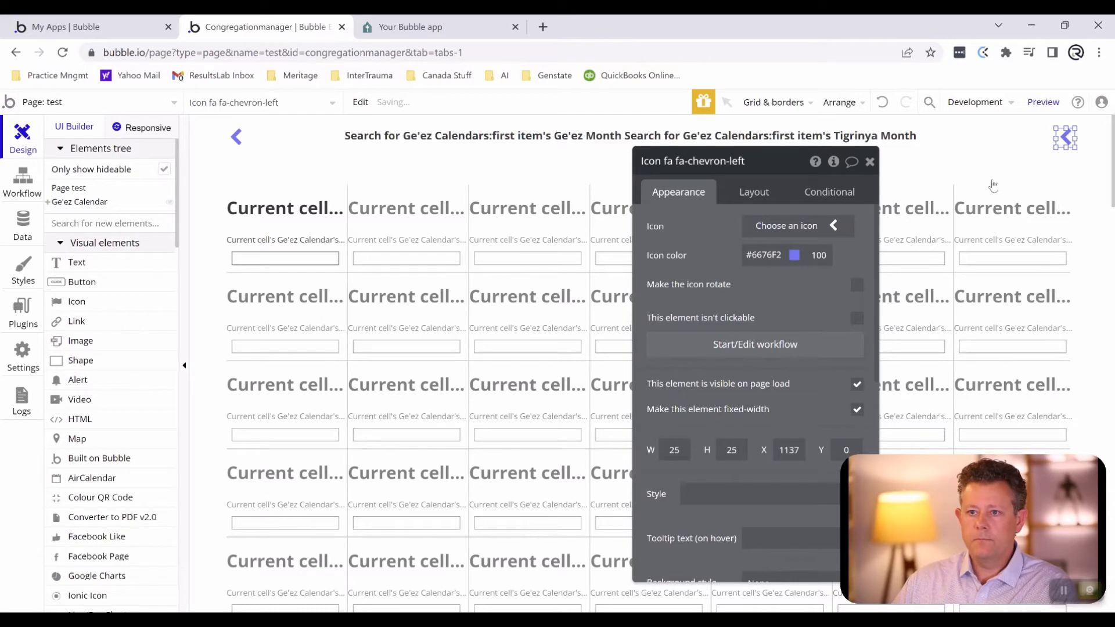
left_click(828, 227)
left_click(784, 261)
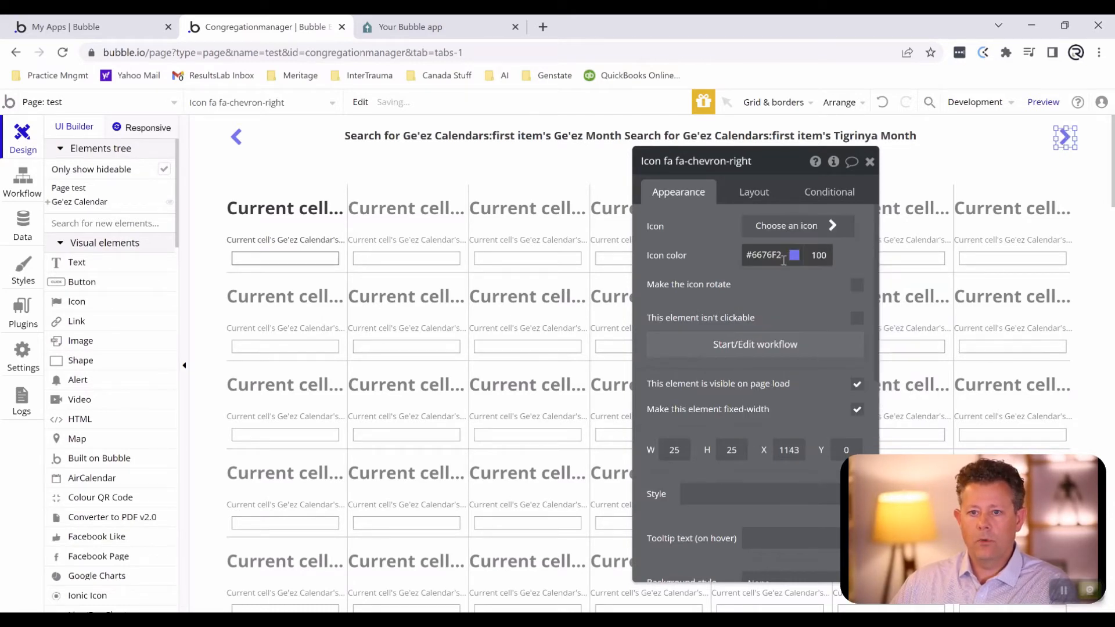
- Extend the header text's right edge to the right chevron so both side margins are equal
left_click(994, 139)
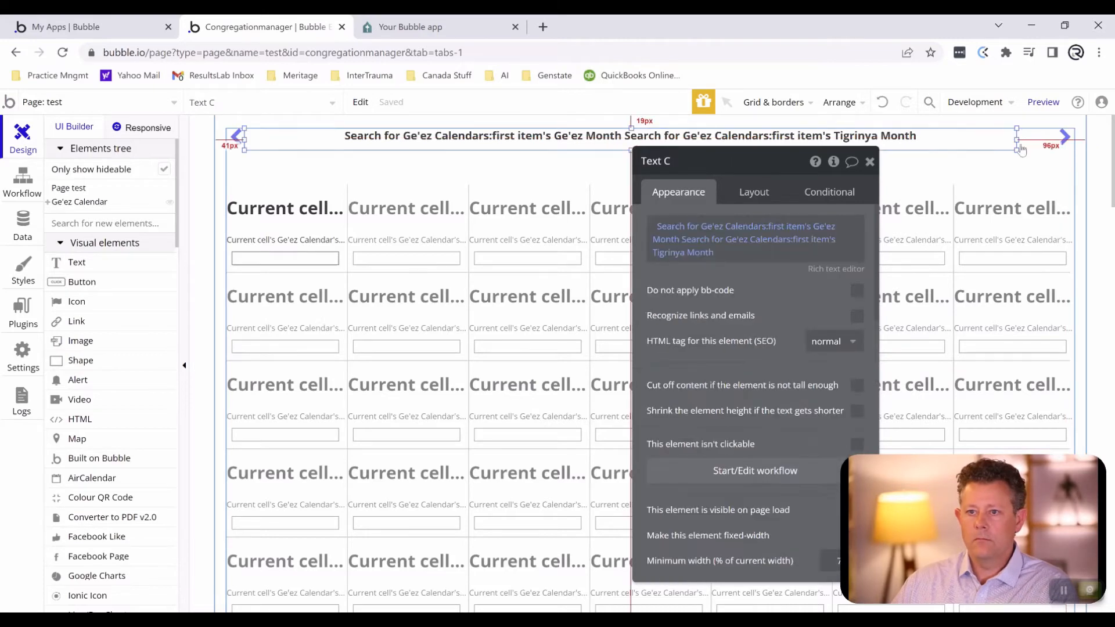
left_click_drag(1018, 140, 1061, 140)
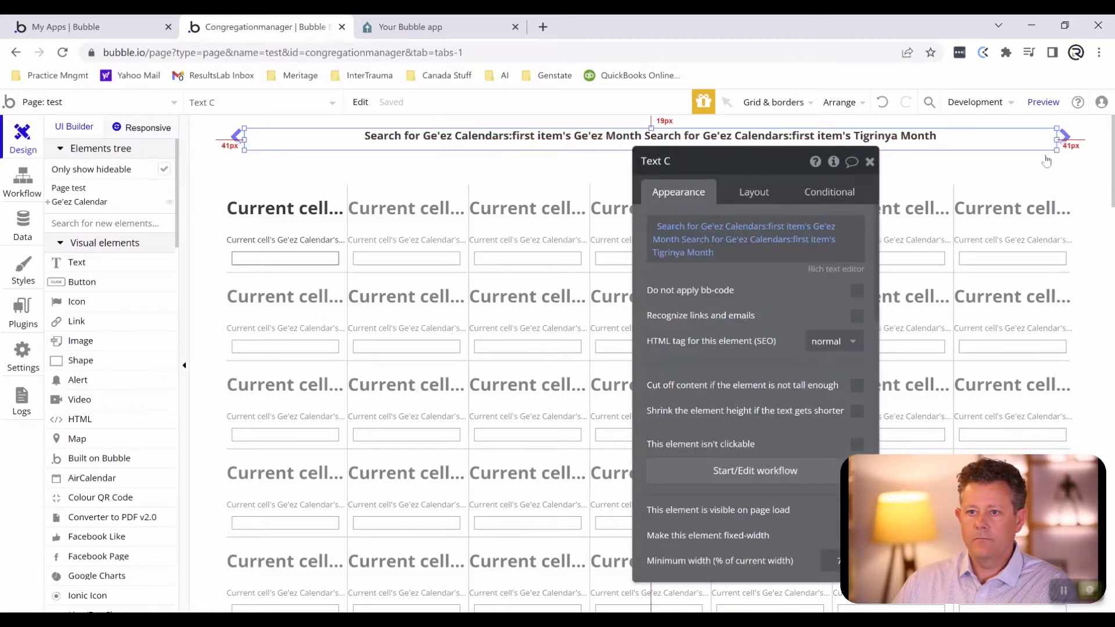
left_click(1044, 156)
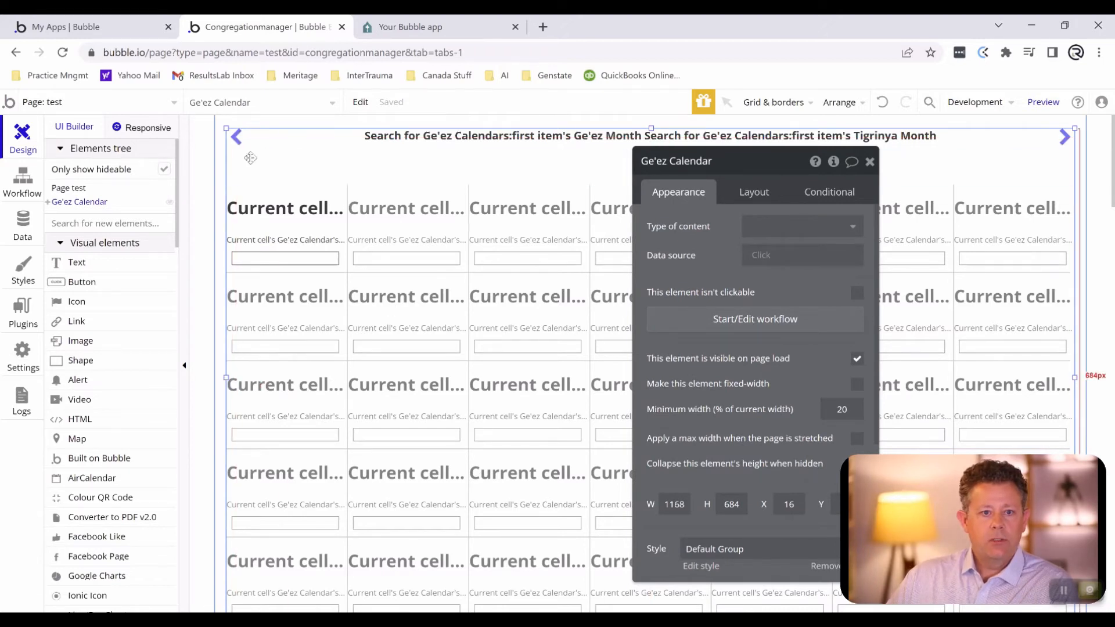
- Examine the search constraint in the Ge'ez Calendar repeating group's data source
left_click(479, 354)
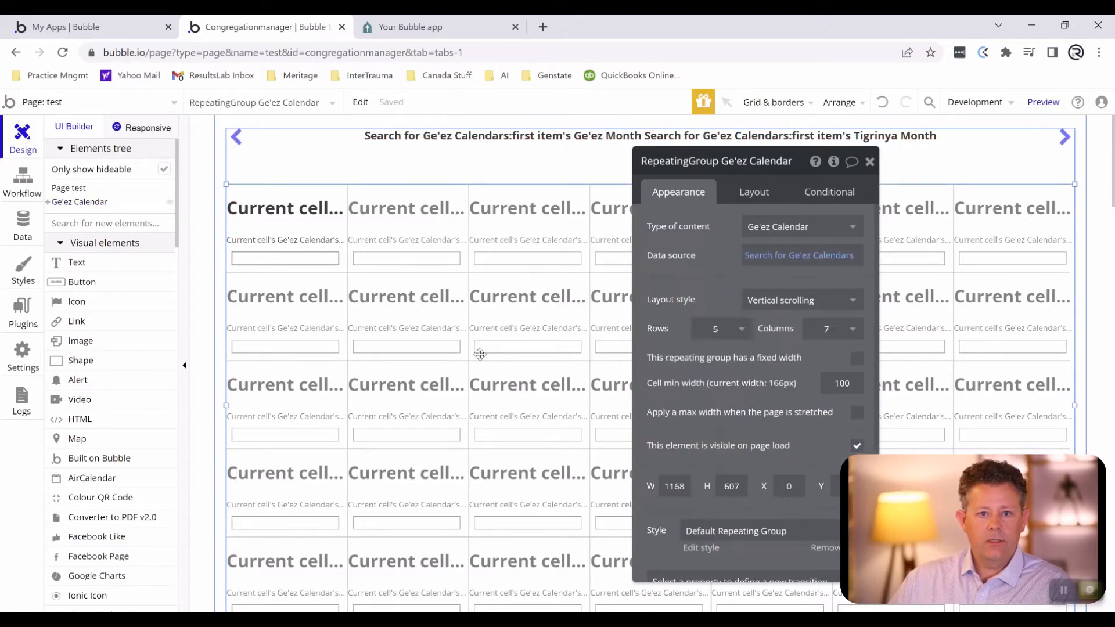
left_click(763, 264)
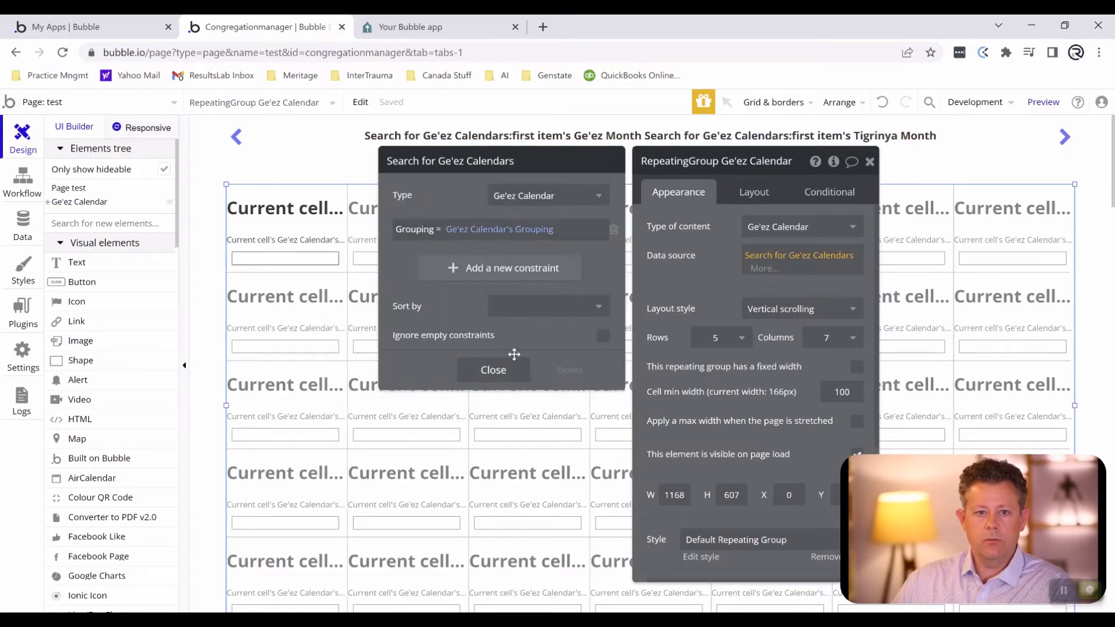
left_click(507, 371)
left_click(507, 370)
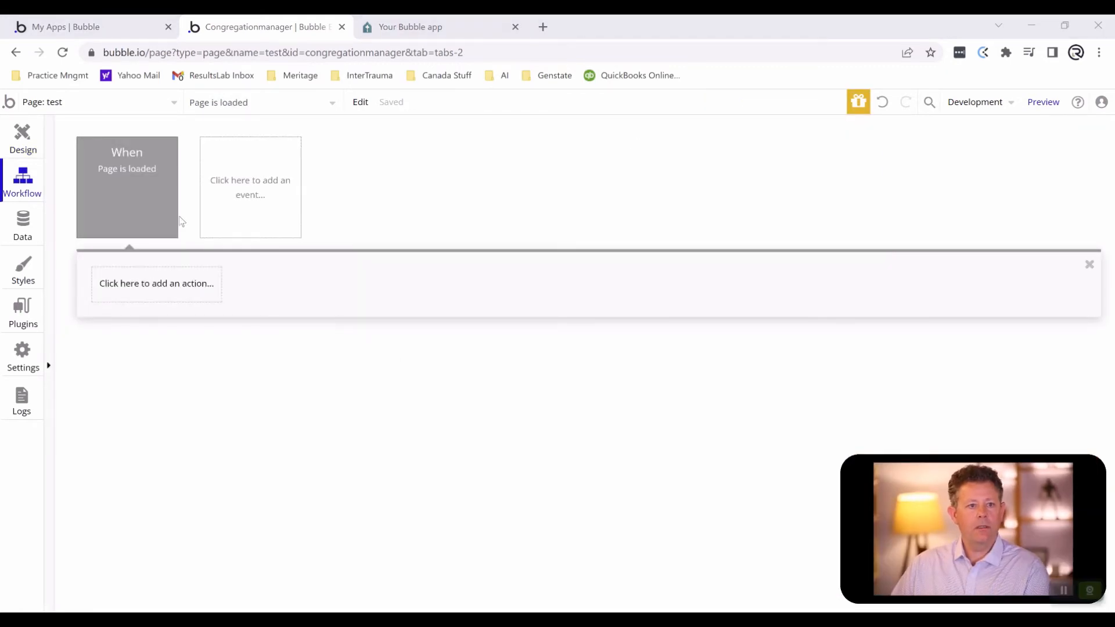
- Add a Set state action to the Page is loaded event, targeting the Ge'ez Calendar group's Grouping state
left_click(150, 281)
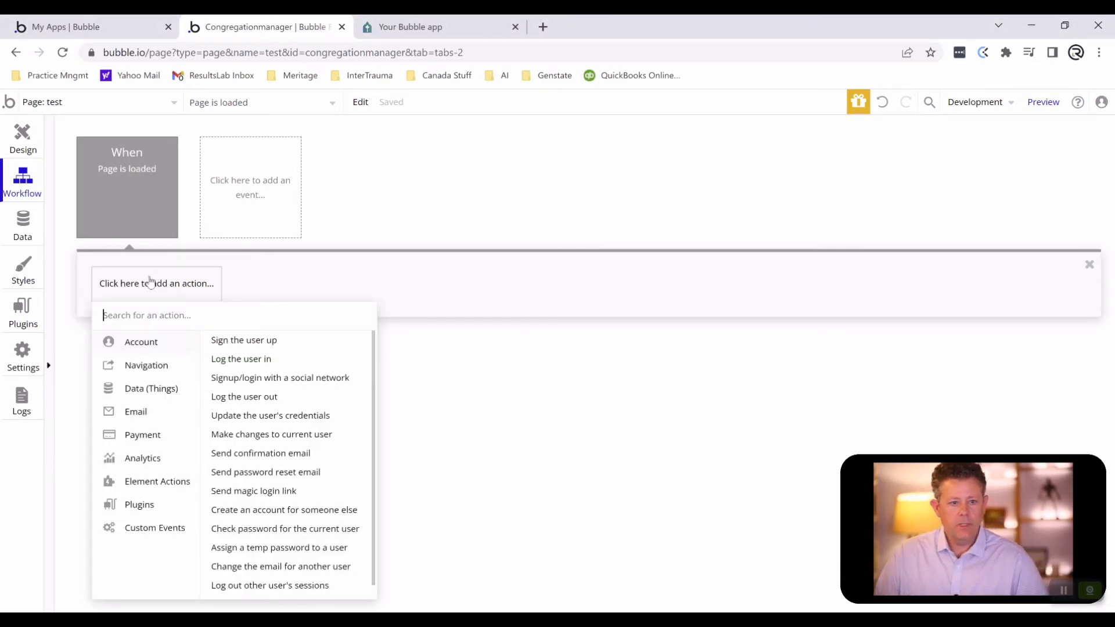
type("set")
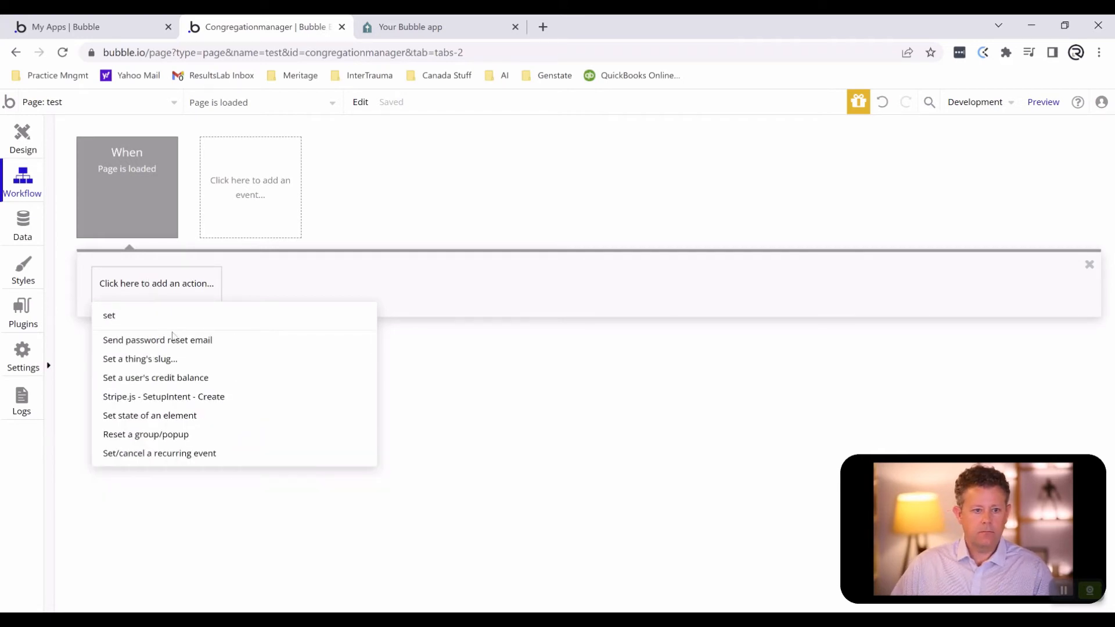
left_click(186, 415)
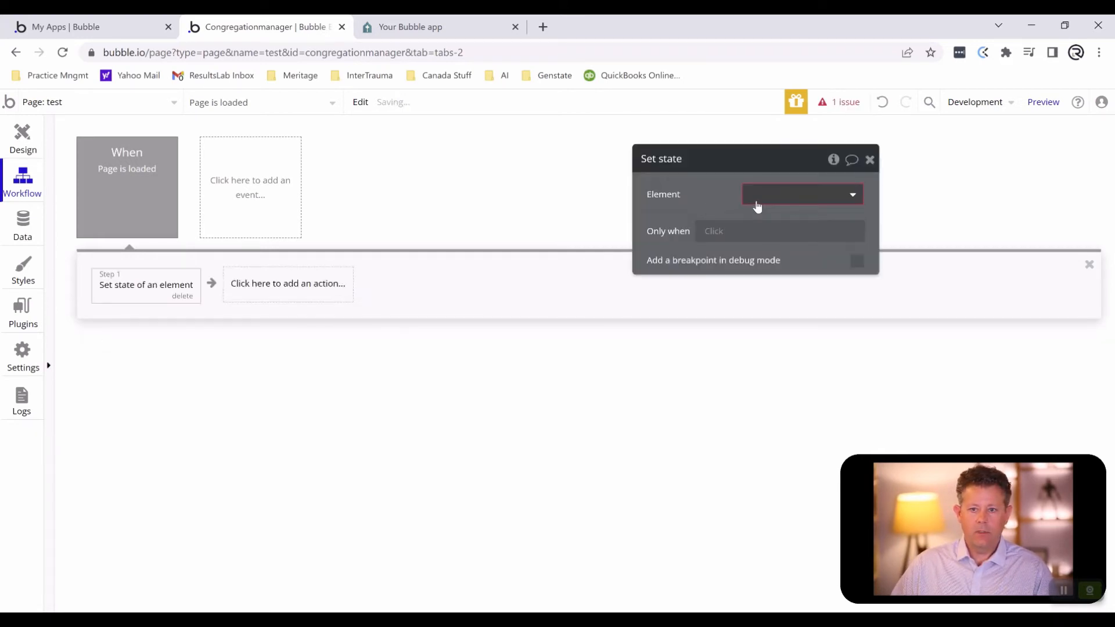
left_click(758, 200)
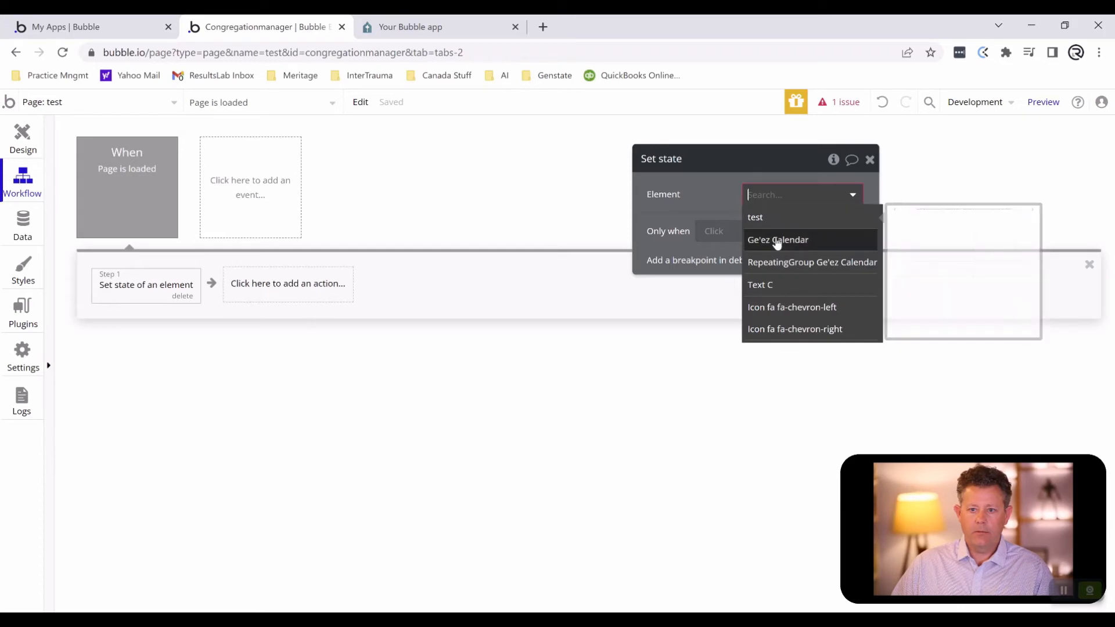
left_click(777, 240)
left_click(776, 229)
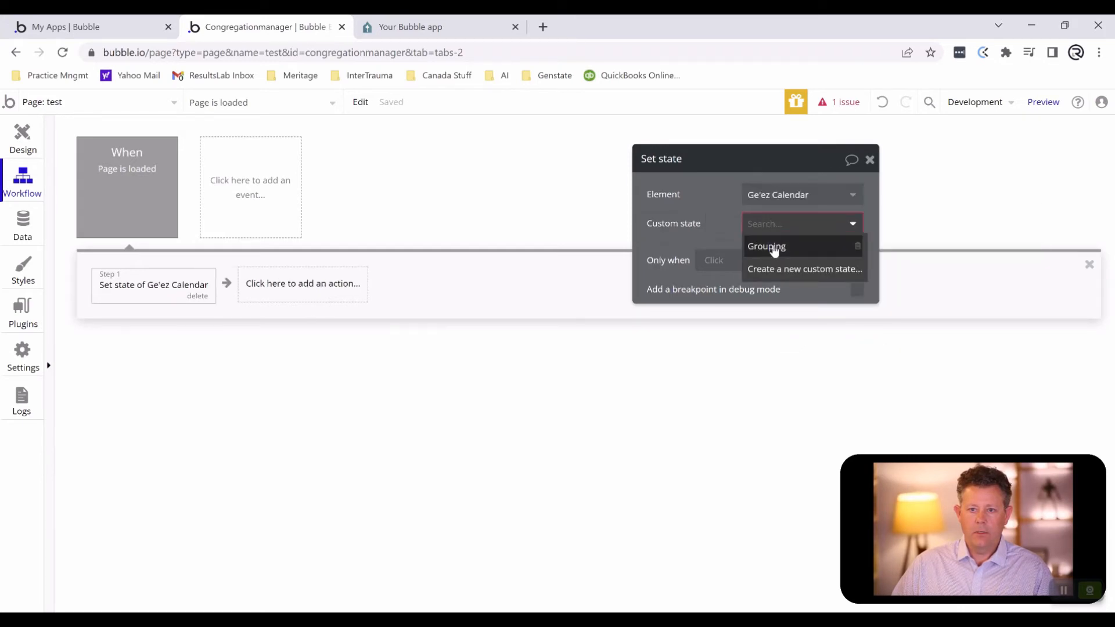
left_click(774, 245)
- Set the state's value to a search for the Ge'ez Calendar type
left_click(762, 252)
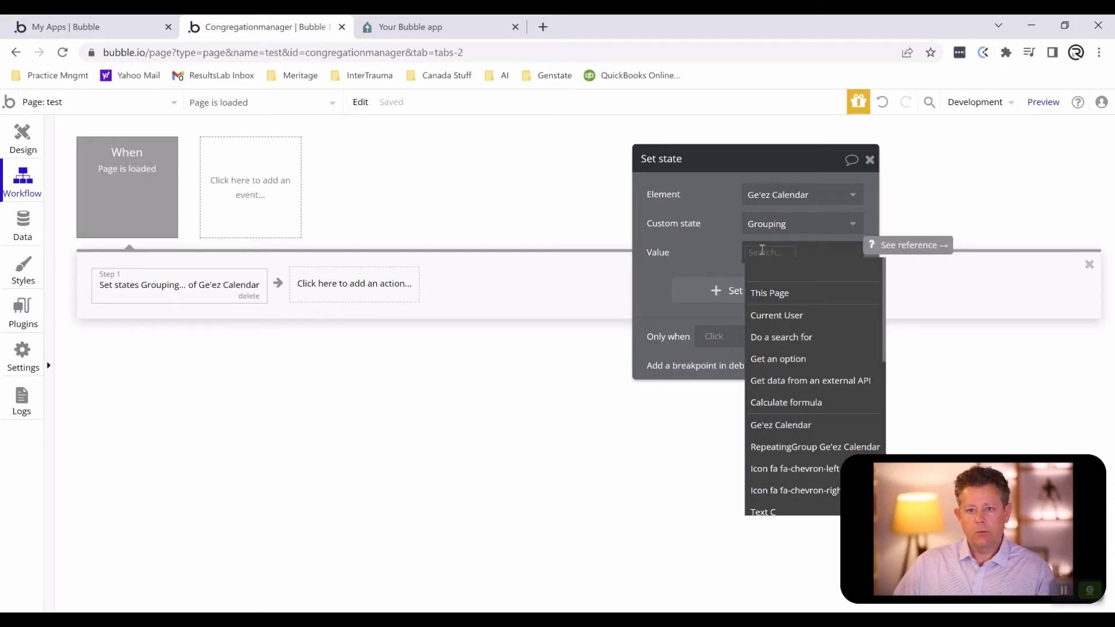
left_click(763, 338)
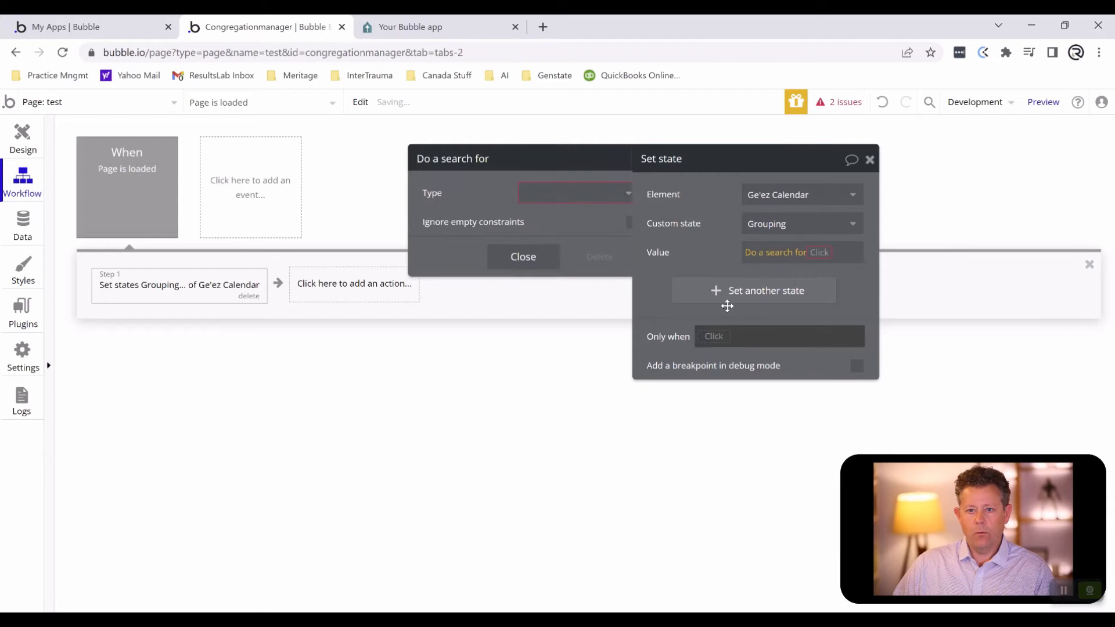
left_click(521, 198)
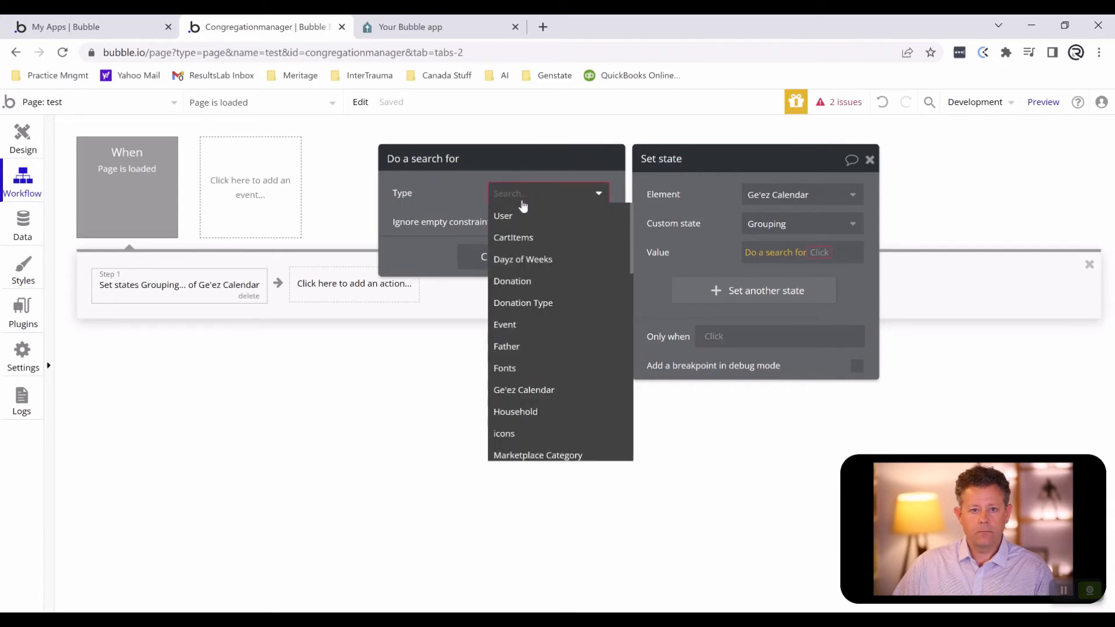
left_click(528, 389)
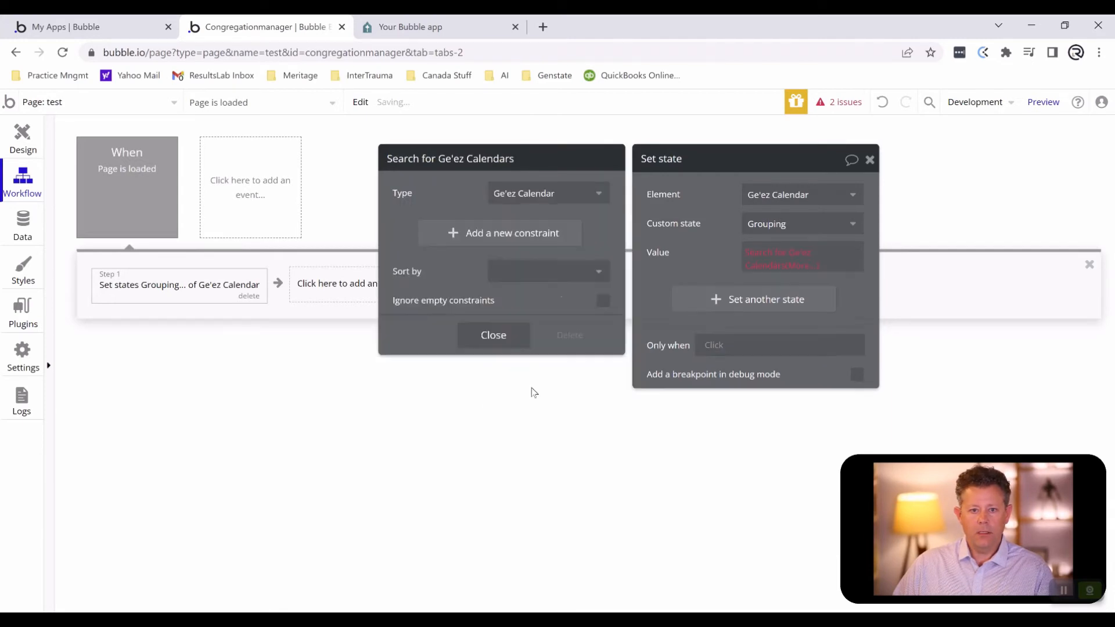
- Add a constraint to the Ge'ez Calendar search requiring Gregorian Start Time < Current date/time
left_click(469, 234)
left_click(410, 229)
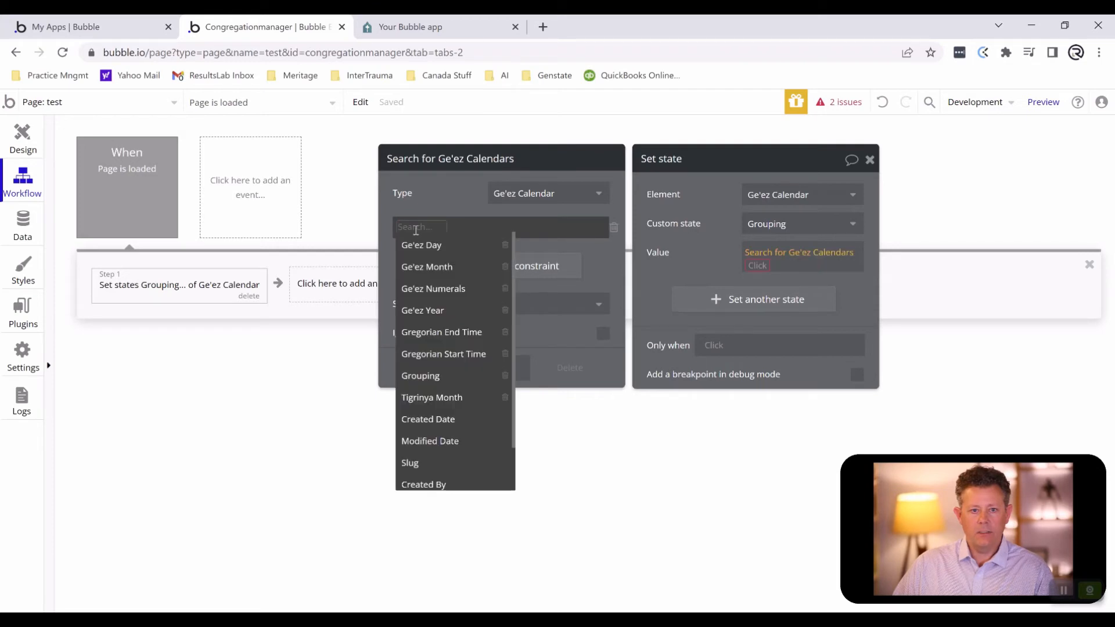
left_click(447, 354)
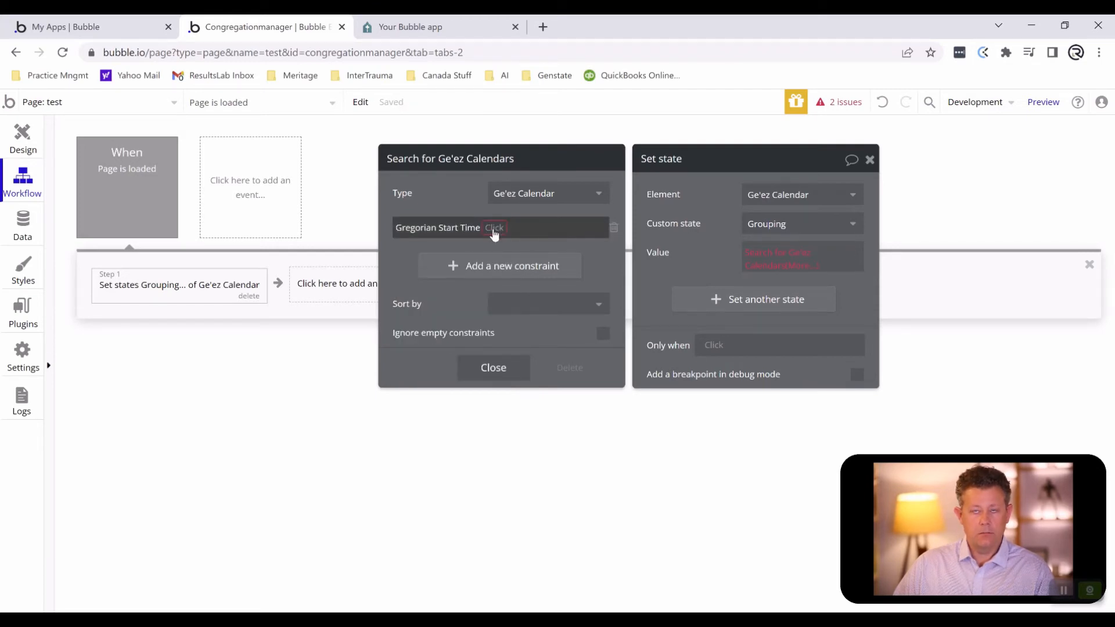
left_click(494, 230)
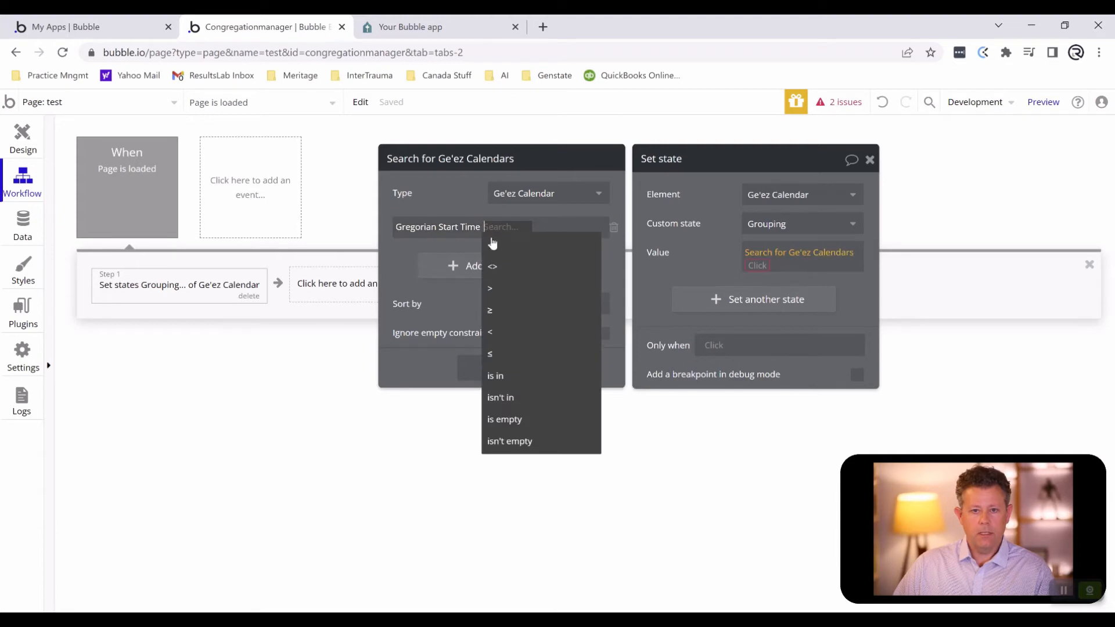
left_click(508, 334)
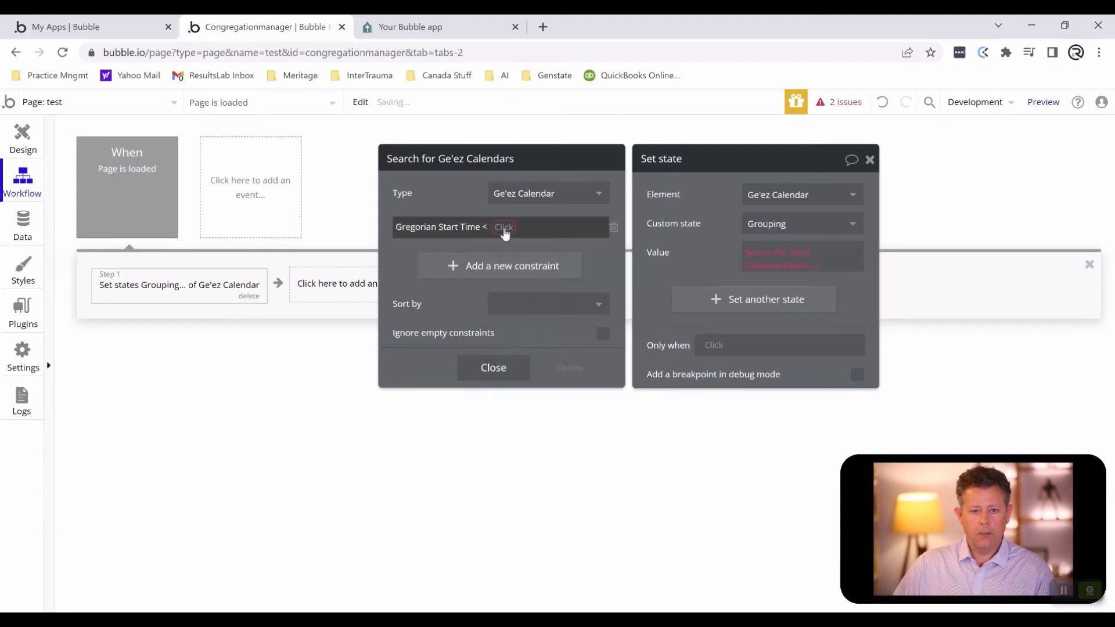
left_click(505, 231)
type("ca")
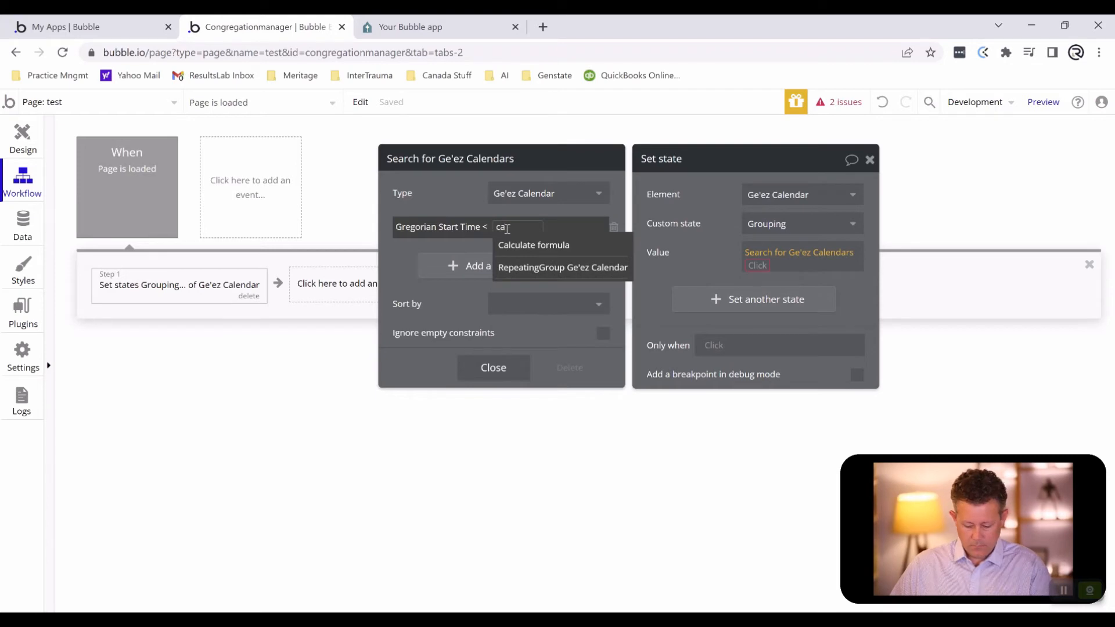
key("BackSpace")
type("u")
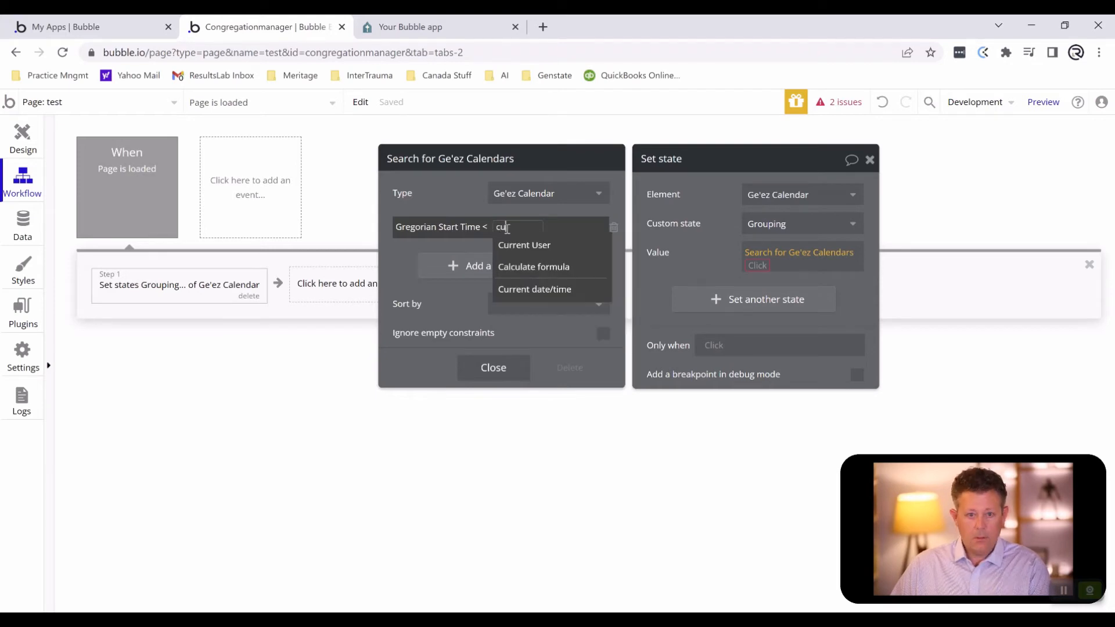
left_click(539, 290)
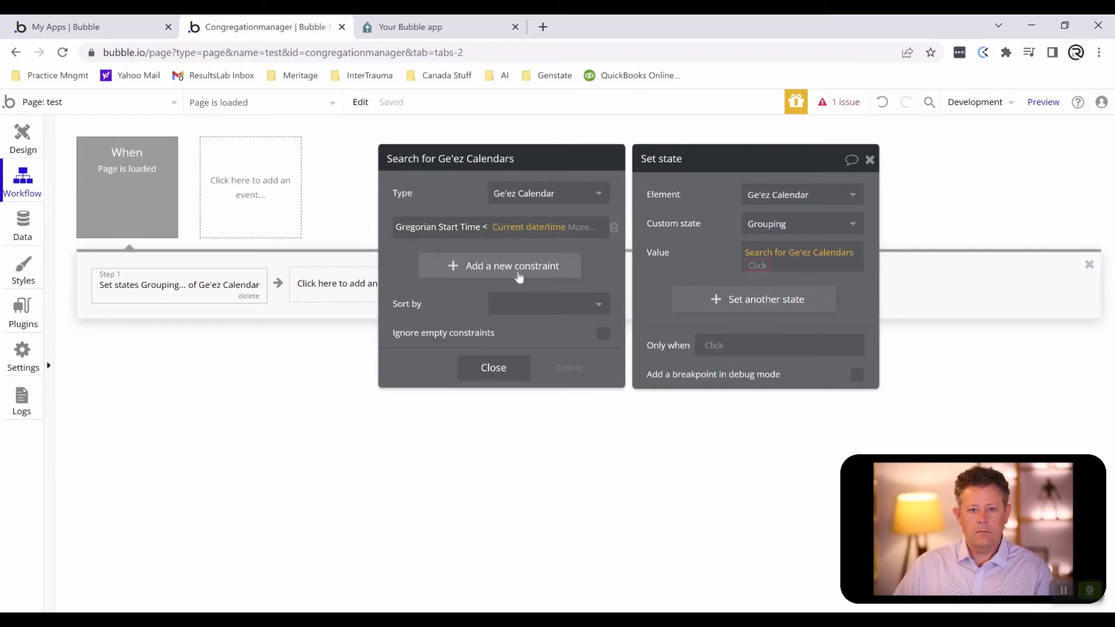
- Add a second search constraint requiring Gregorian End Time > Current date/time and close the search settings
left_click(490, 266)
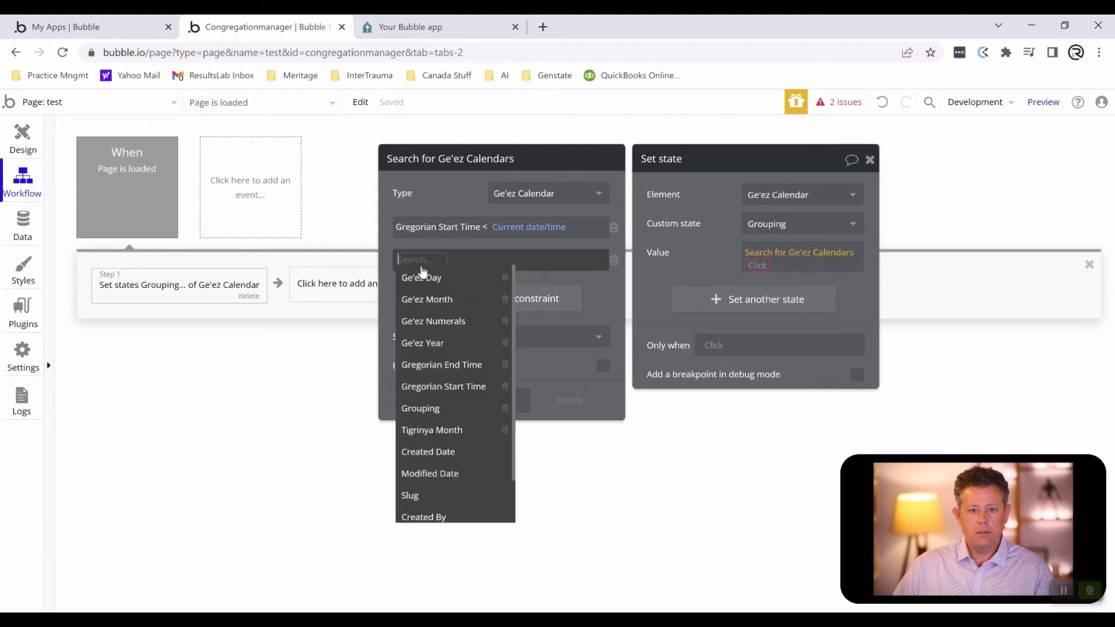
left_click(437, 365)
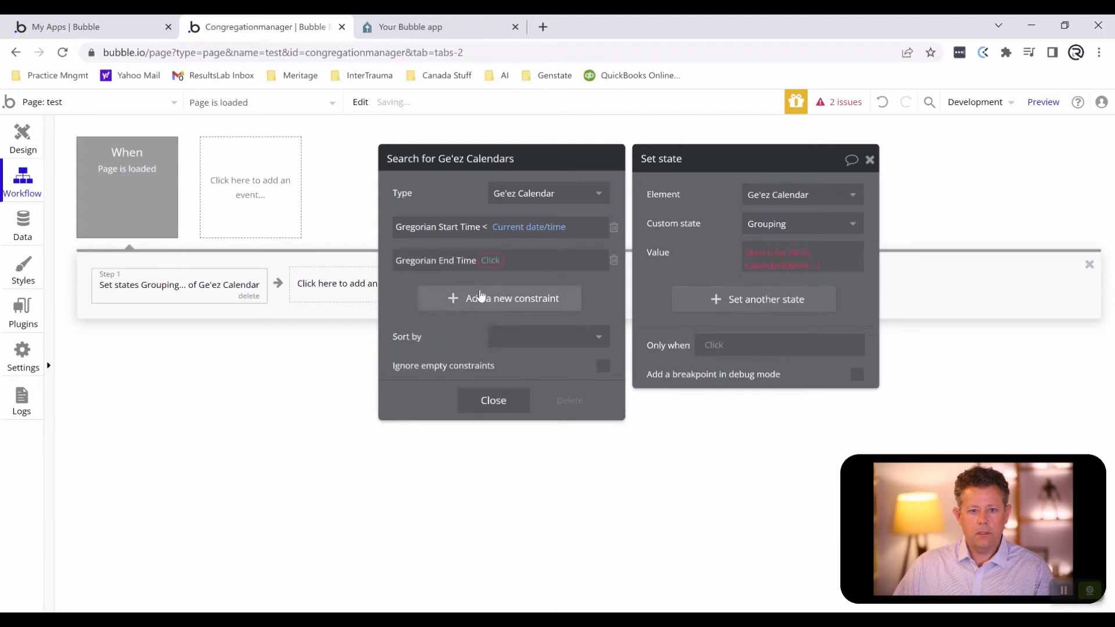
left_click(486, 260)
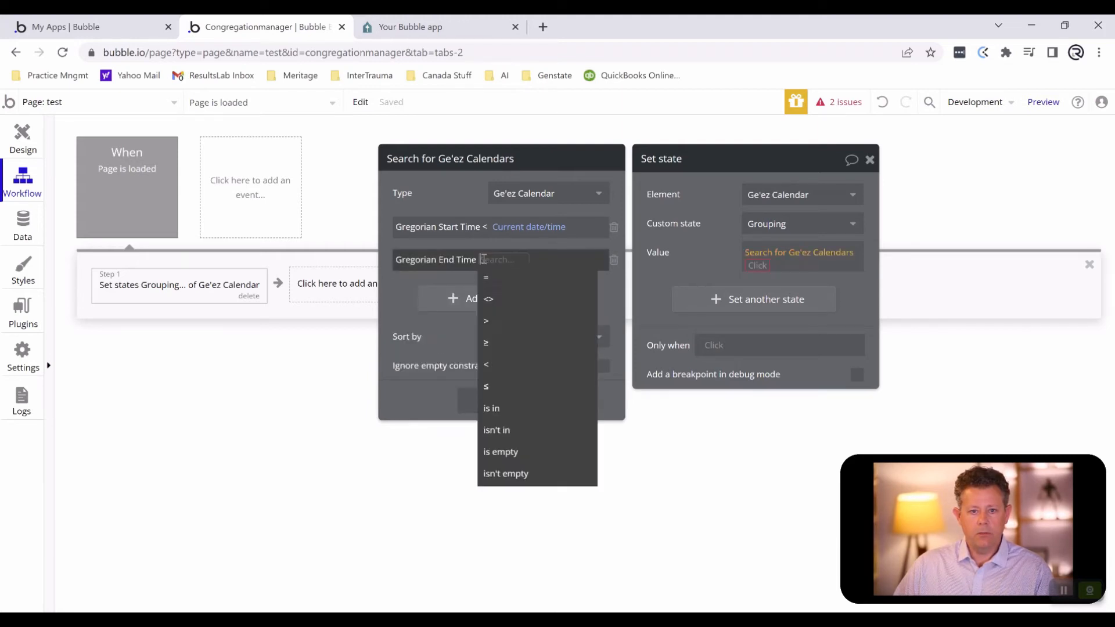
left_click(490, 327)
left_click(500, 264)
type("d")
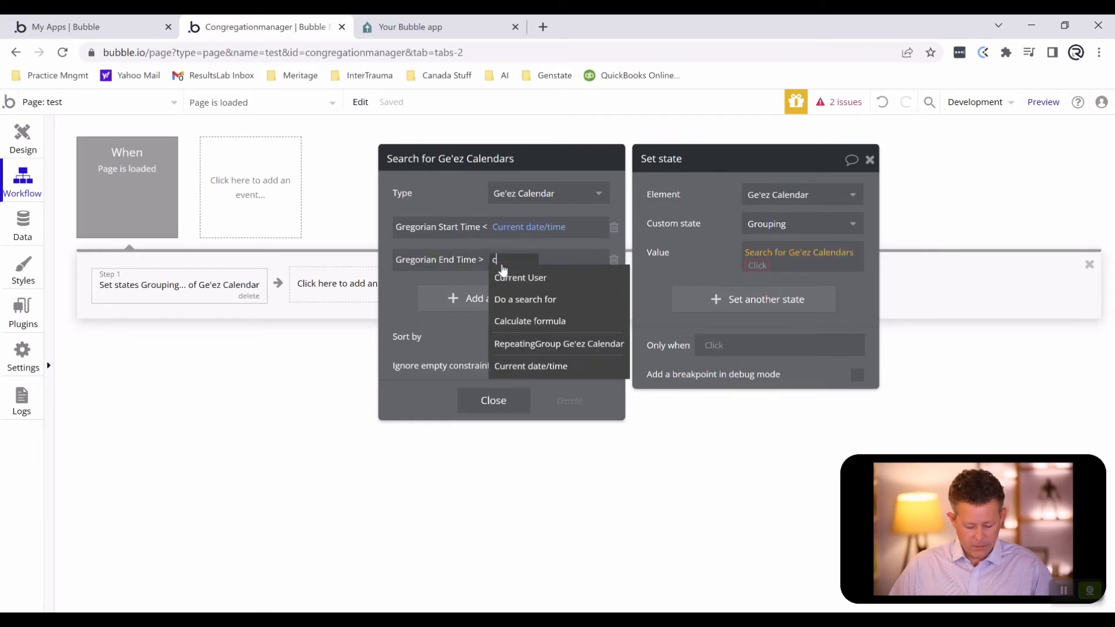
type("a")
left_click(530, 321)
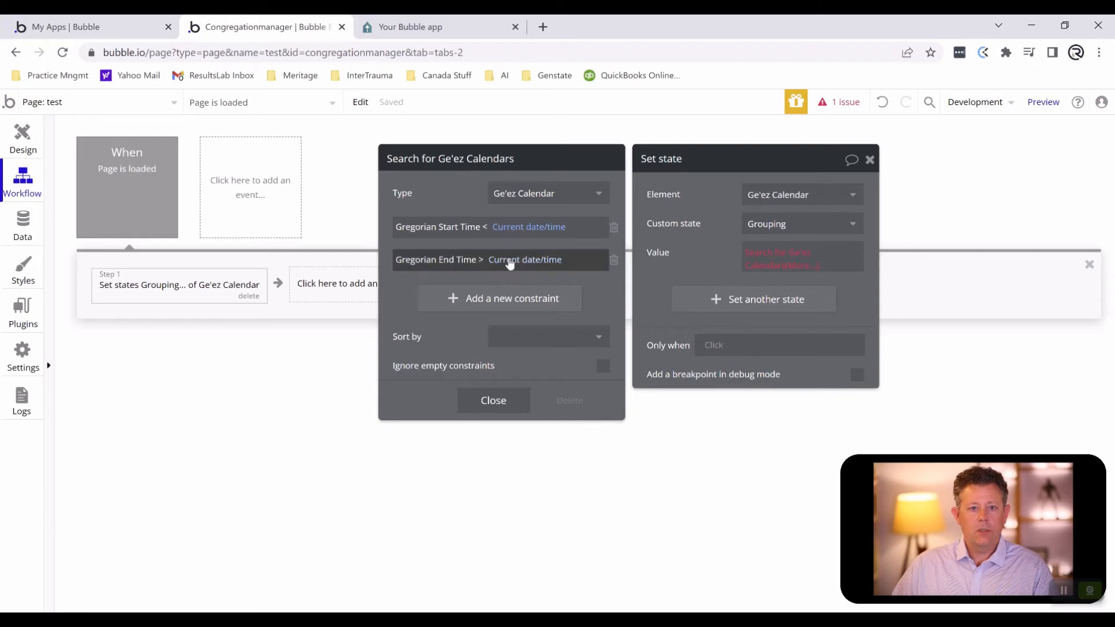
left_click(489, 396)
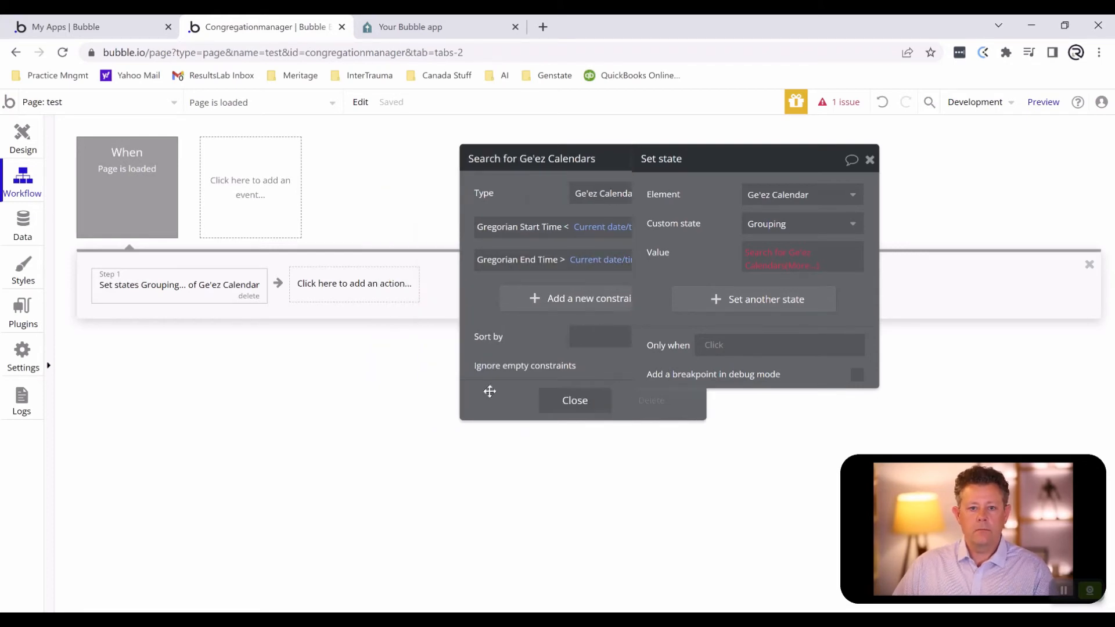
- Complete the Grouping state's value as the search's first item's Grouping
left_click(770, 349)
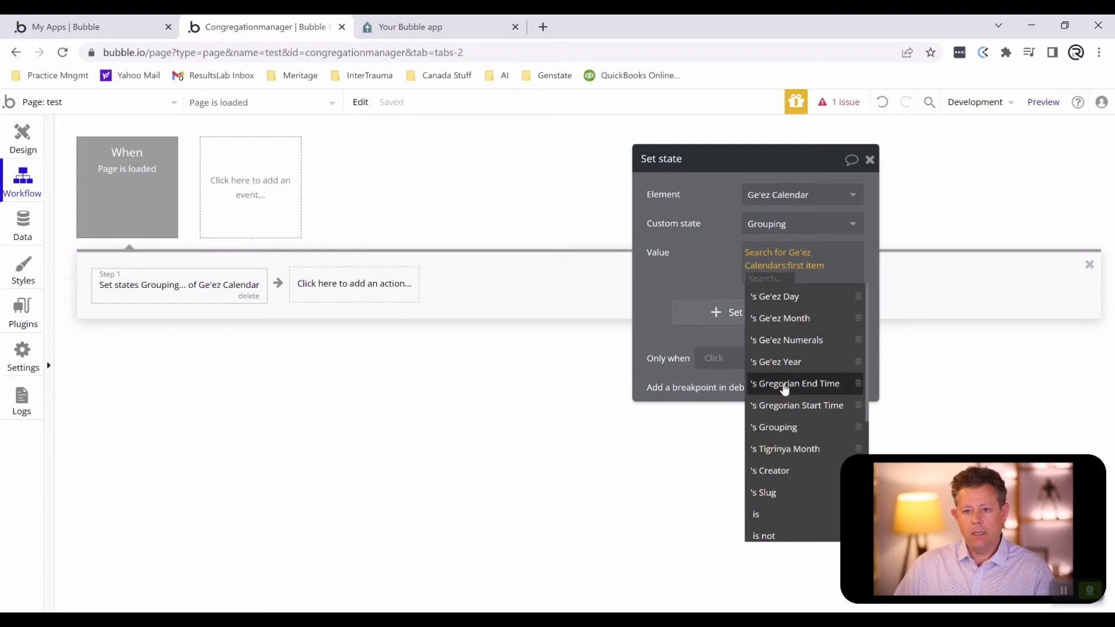
left_click(777, 426)
left_click(693, 280)
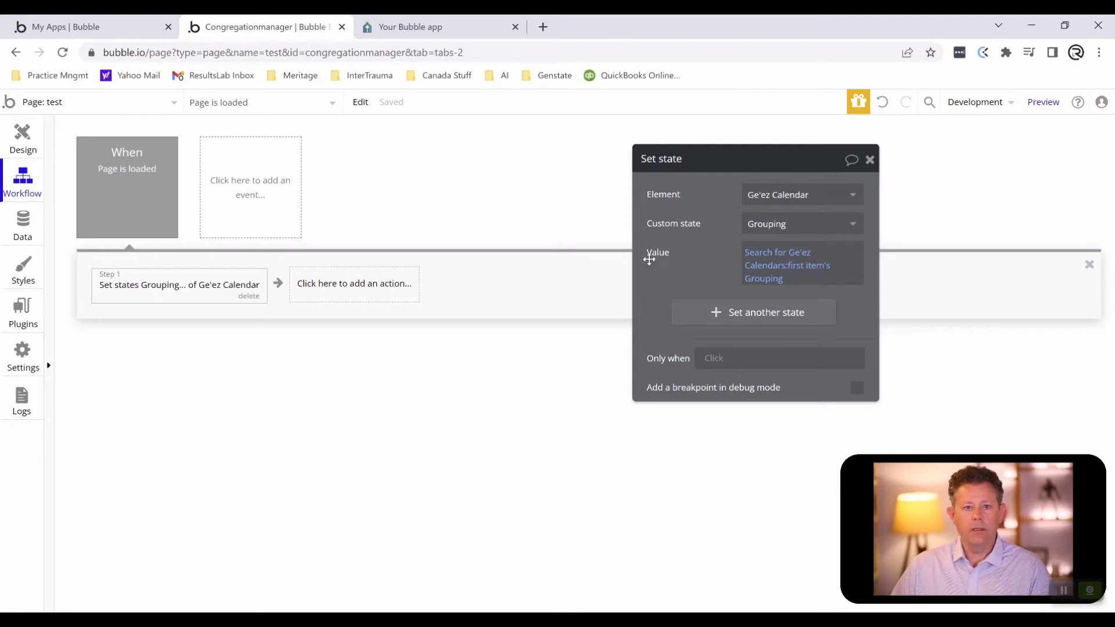
- Create a click workflow for the left chevron icon above the calendar
left_click(36, 135)
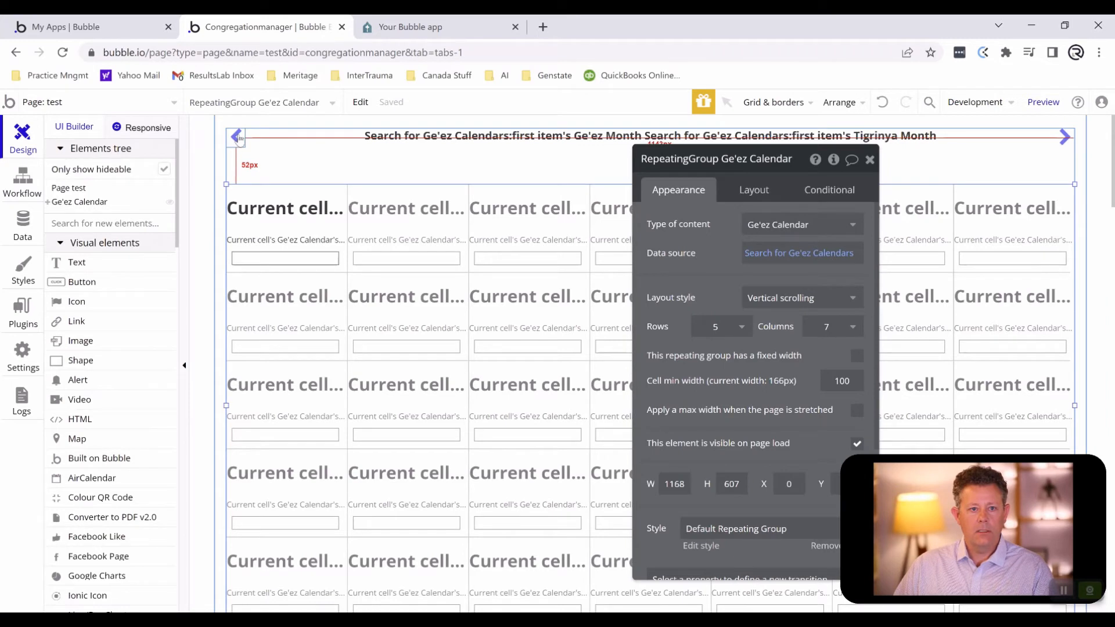
left_click(238, 138)
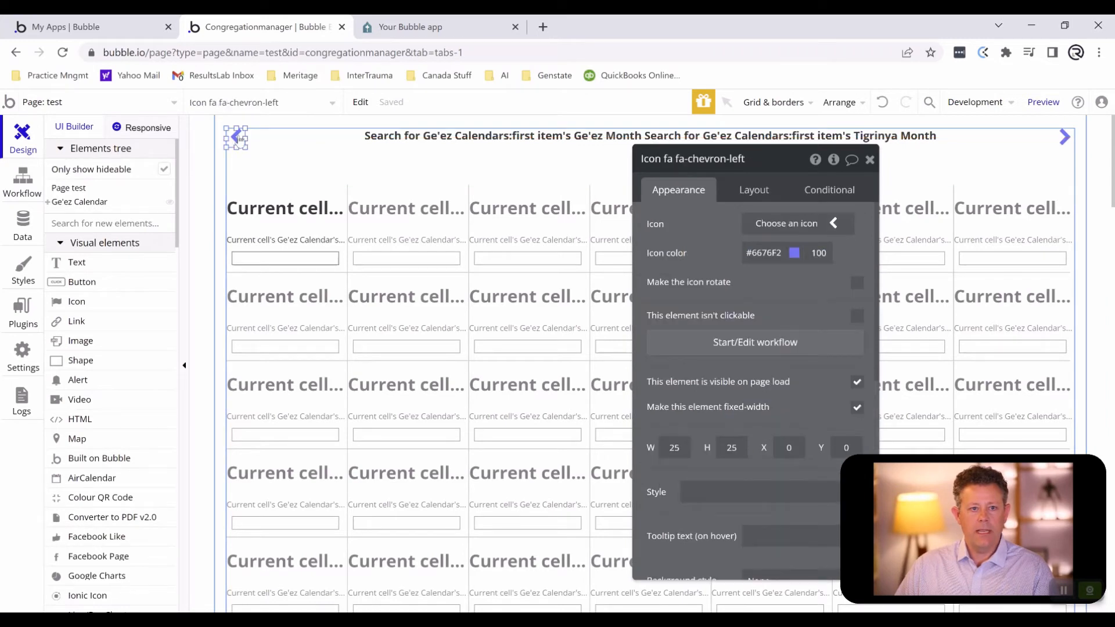
left_click(739, 344)
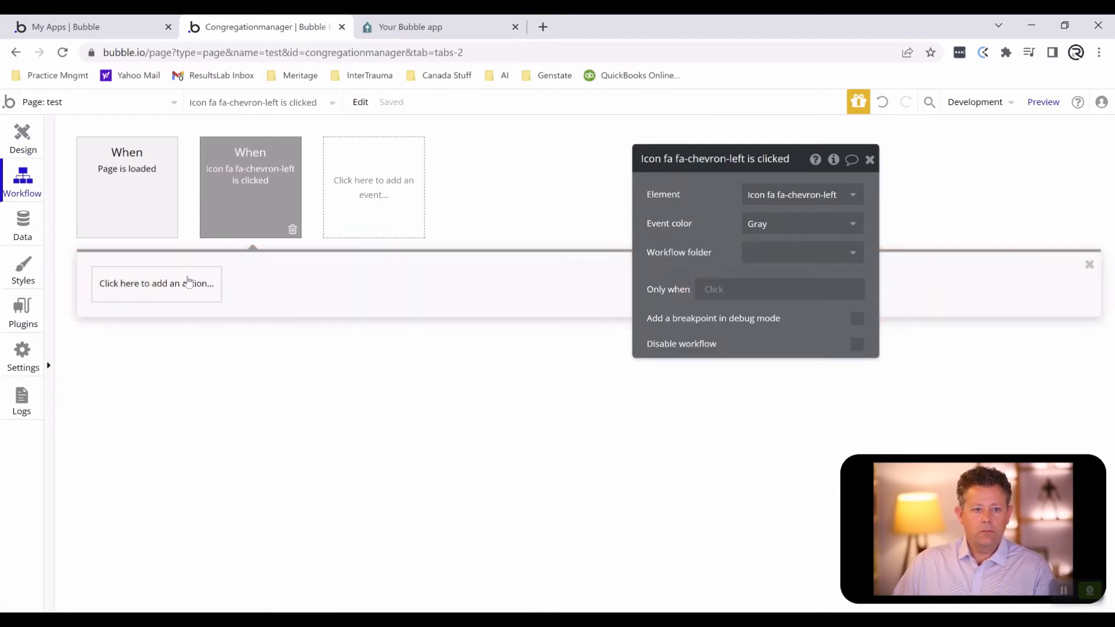
- Add a Set state action to the left chevron's workflow, targeting the Ge'ez Calendar group's Grouping state
left_click(189, 282)
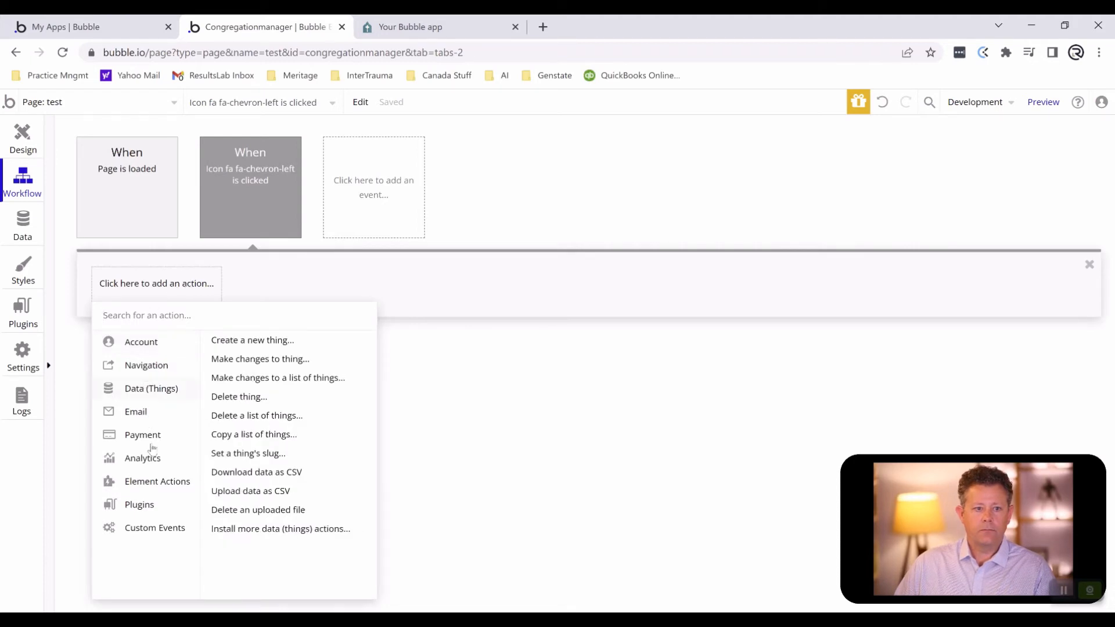
mouse_move(143, 434)
type("set")
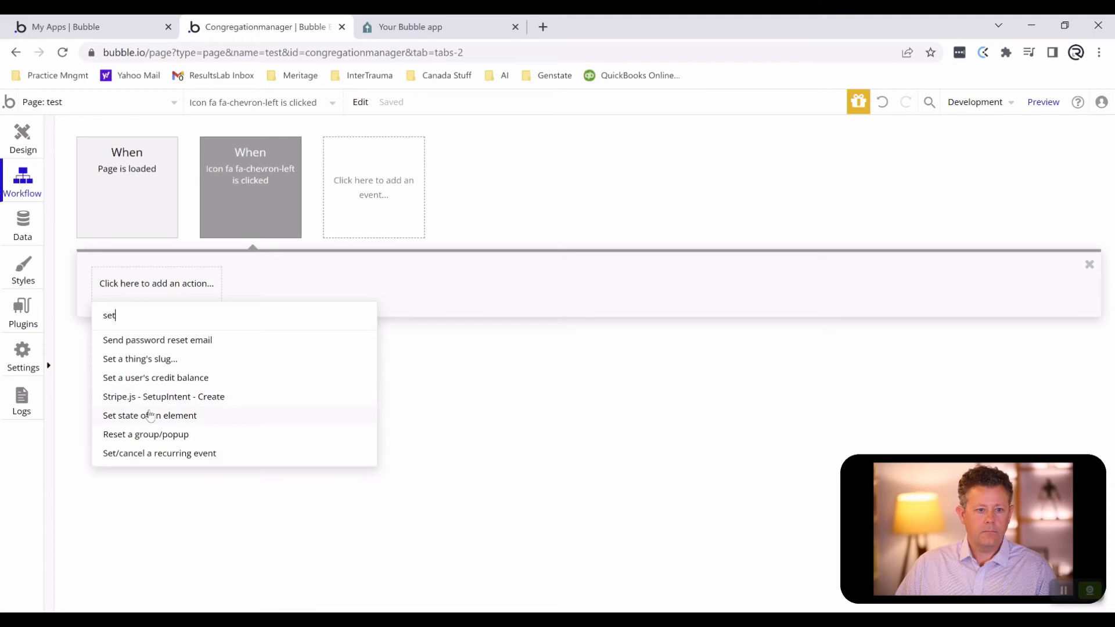
left_click(151, 415)
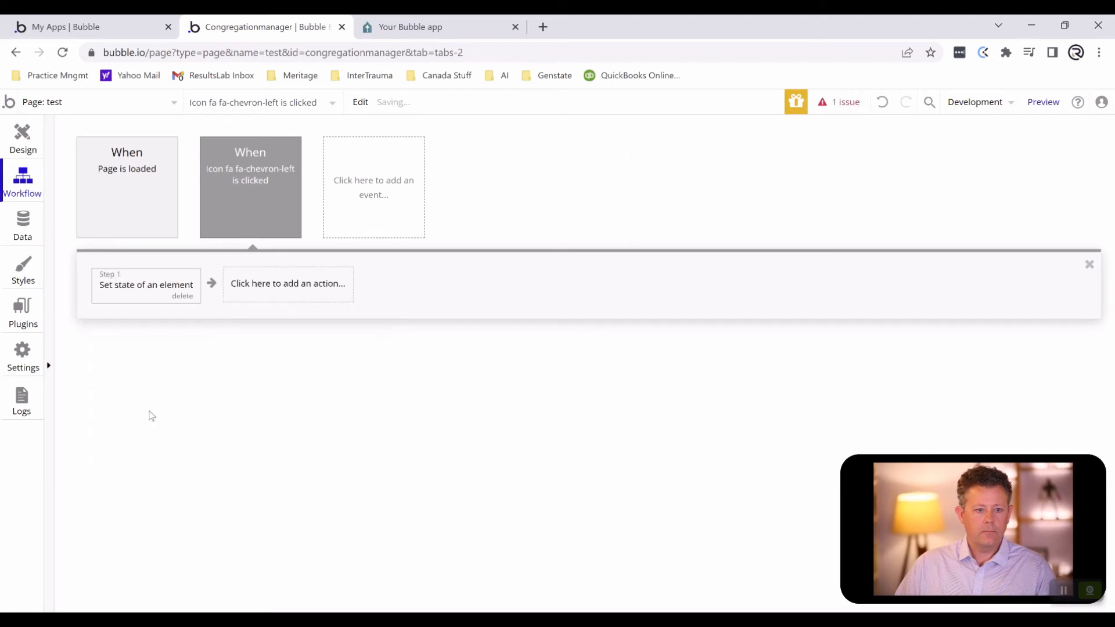
left_click(796, 199)
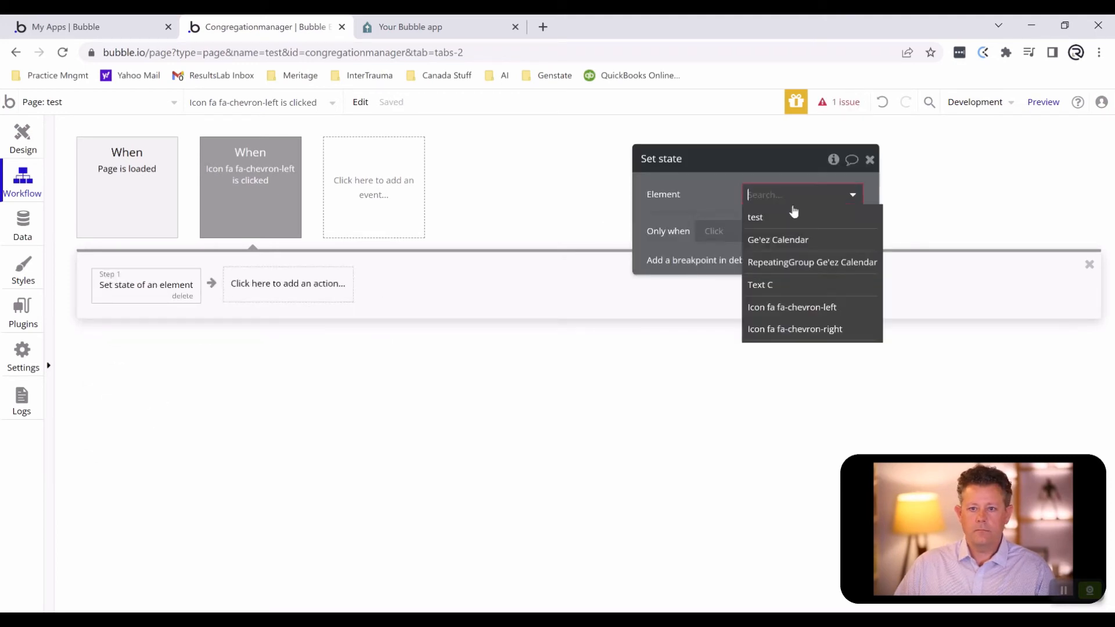
left_click(793, 240)
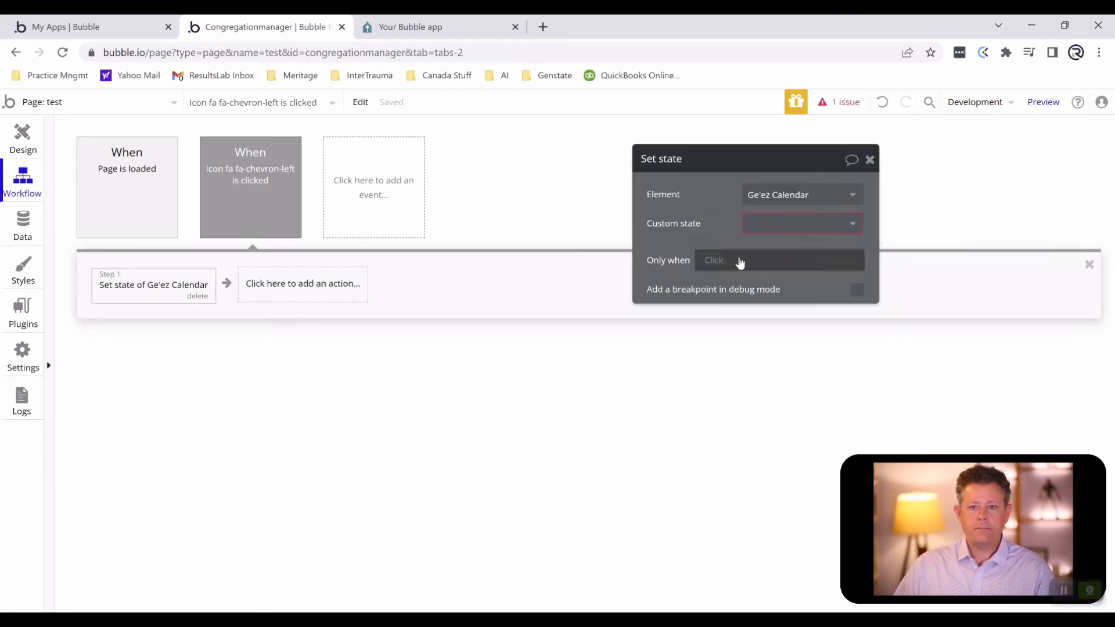
left_click(764, 222)
left_click(770, 247)
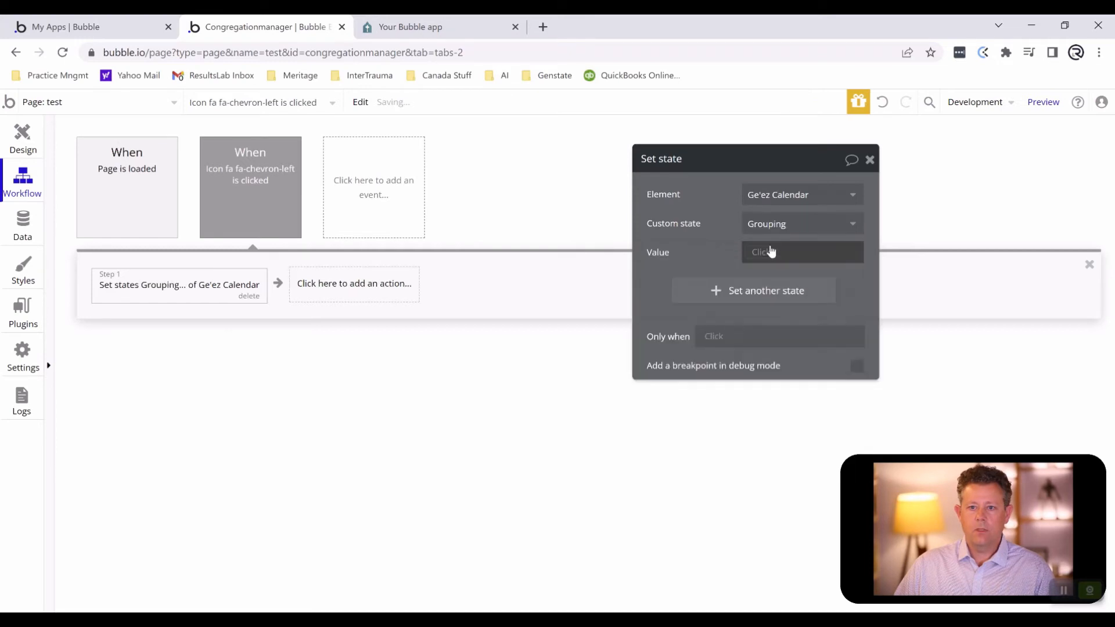
- Set the state's value to Ge'ez Calendar's Grouping - 1
left_click(761, 252)
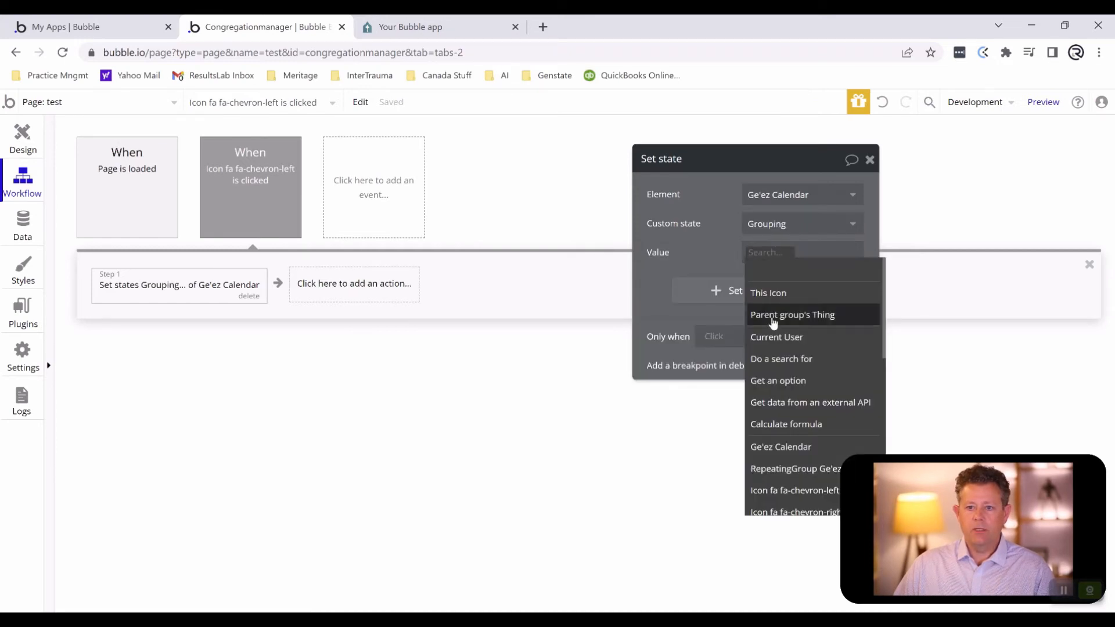
left_click(790, 449)
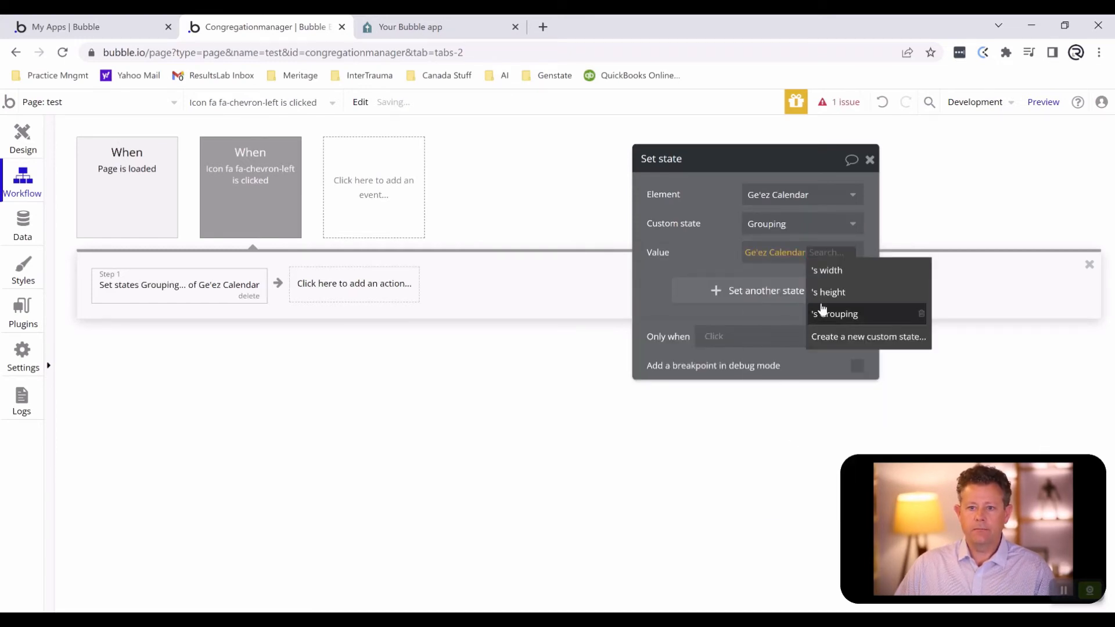
left_click(838, 315)
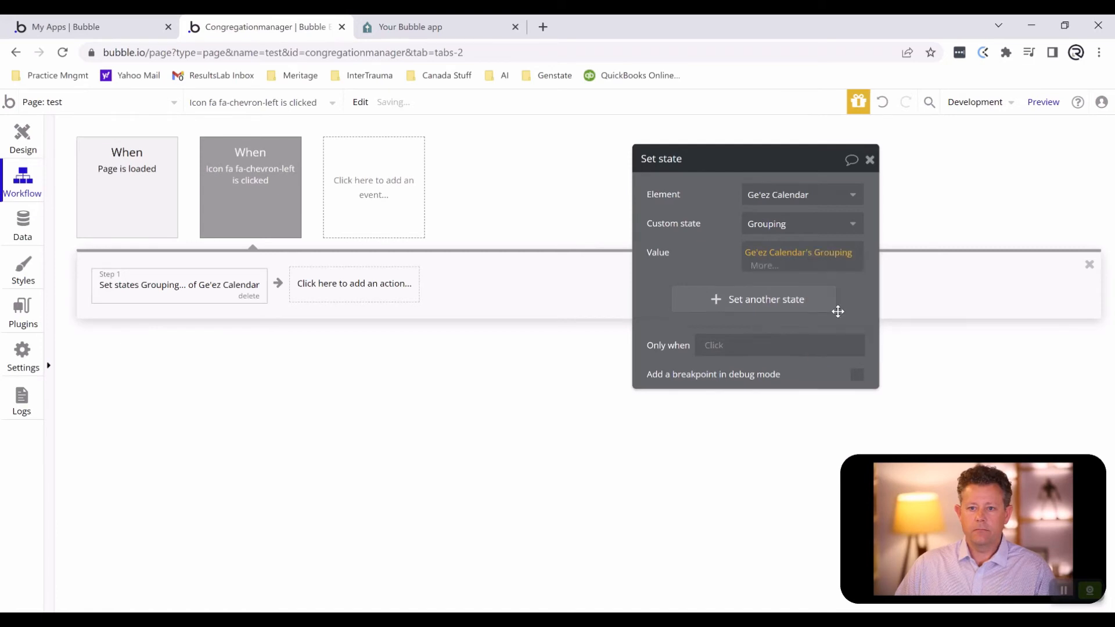
left_click(765, 266)
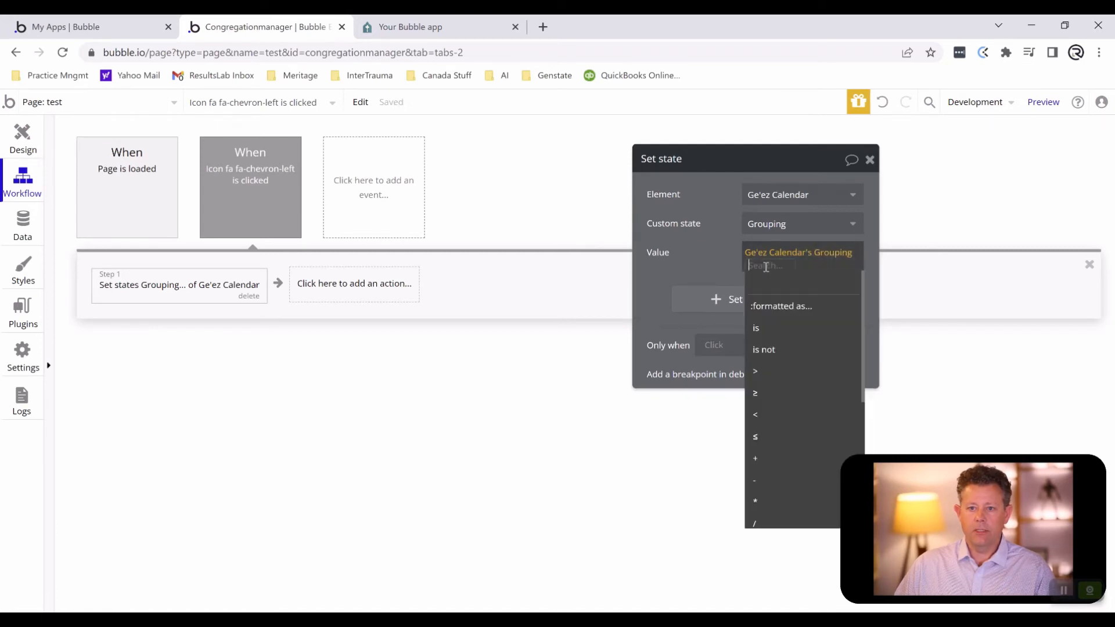
left_click(777, 480)
type("1")
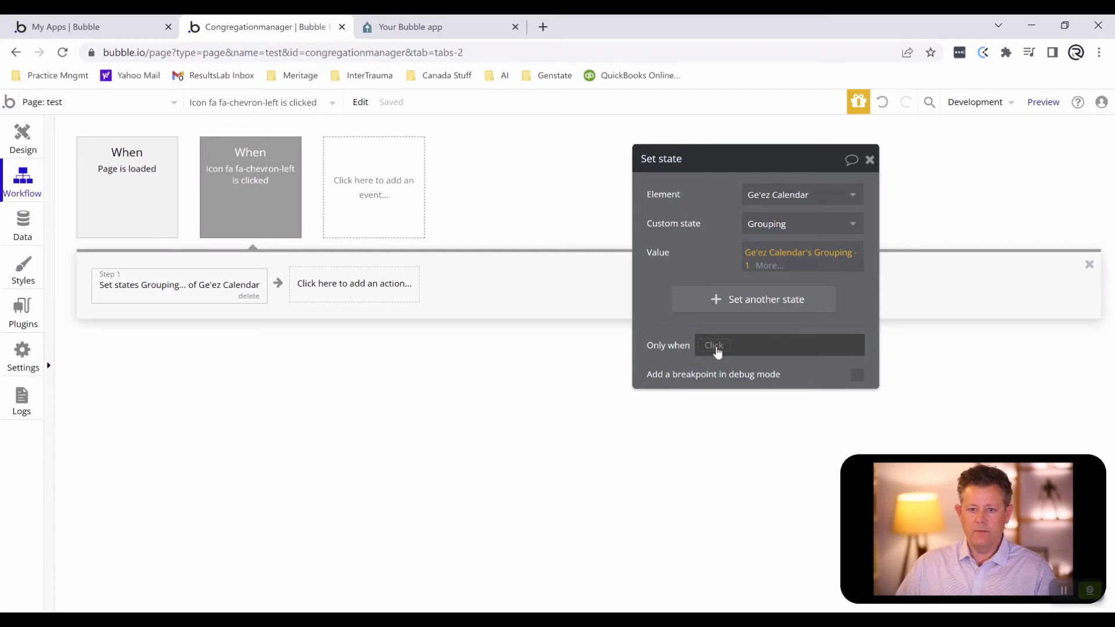
- Restrict the Set state action to run only when Ge'ez Calendar's Grouping > 1
left_click(715, 346)
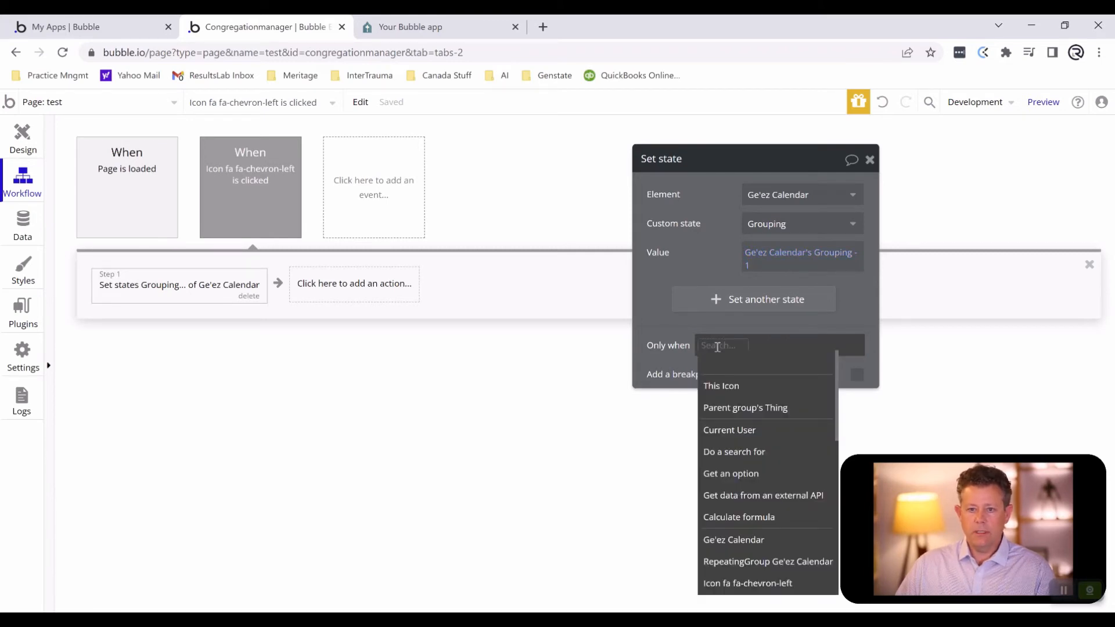
left_click(735, 540)
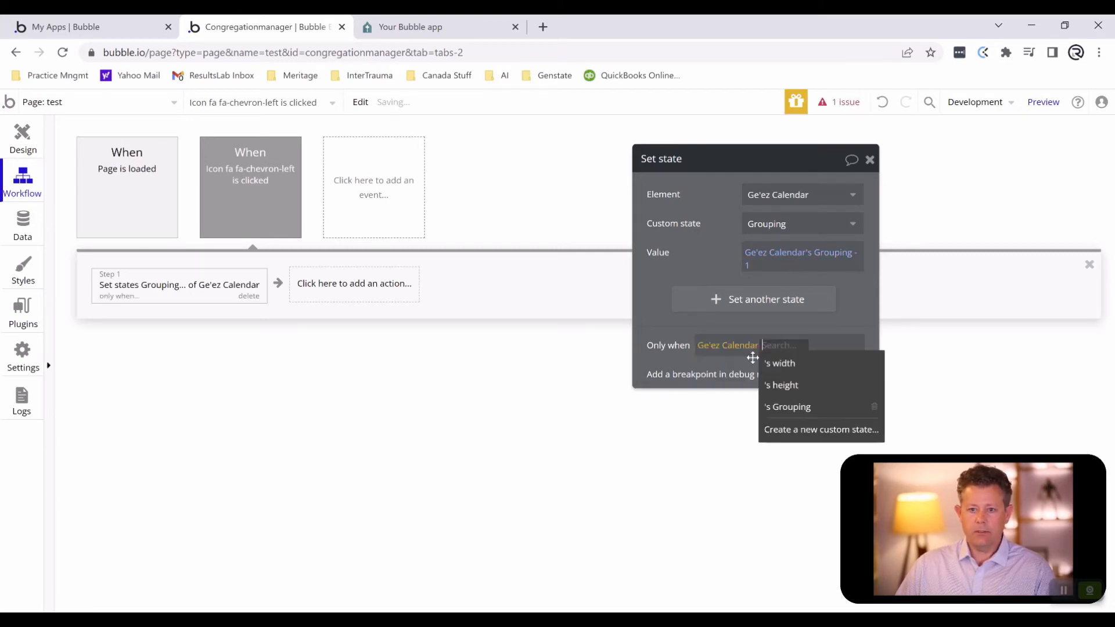
left_click(778, 407)
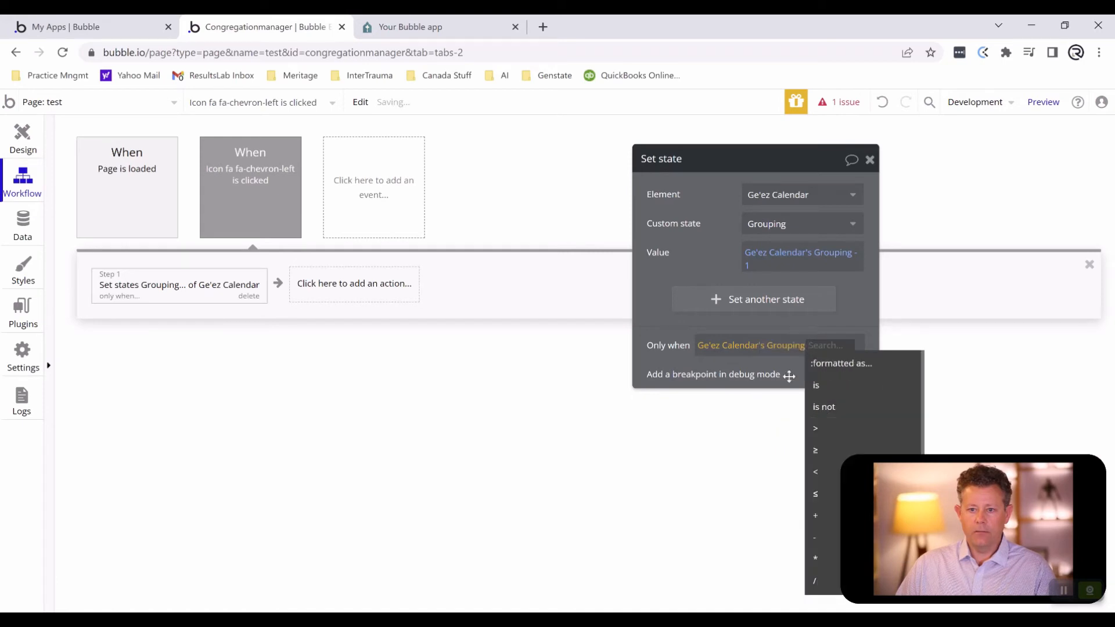
left_click(826, 428)
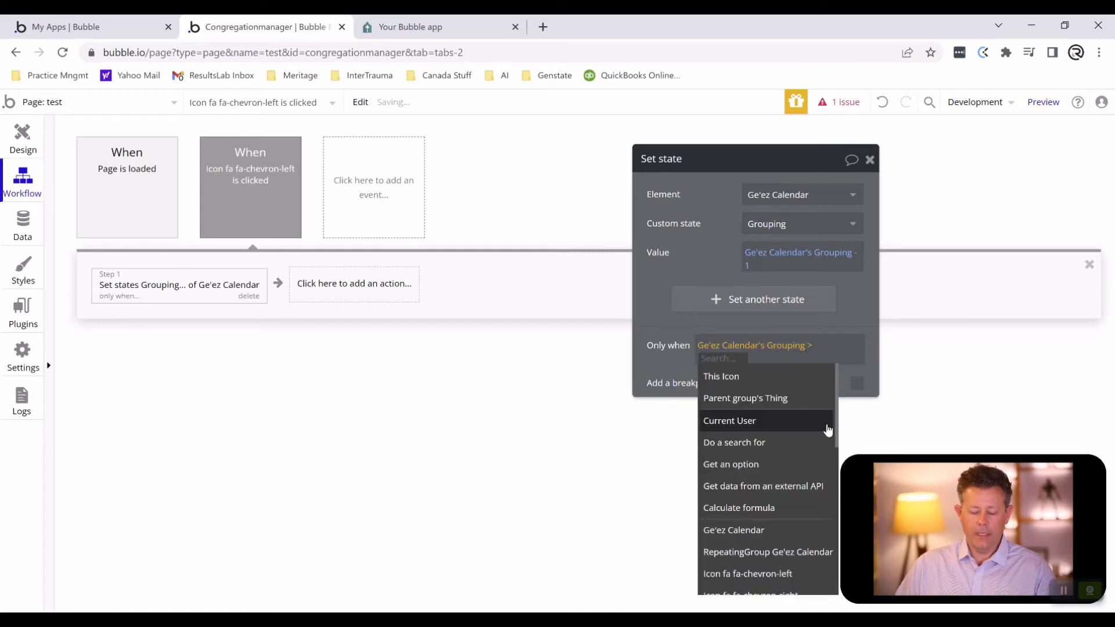
type("1")
left_click(673, 322)
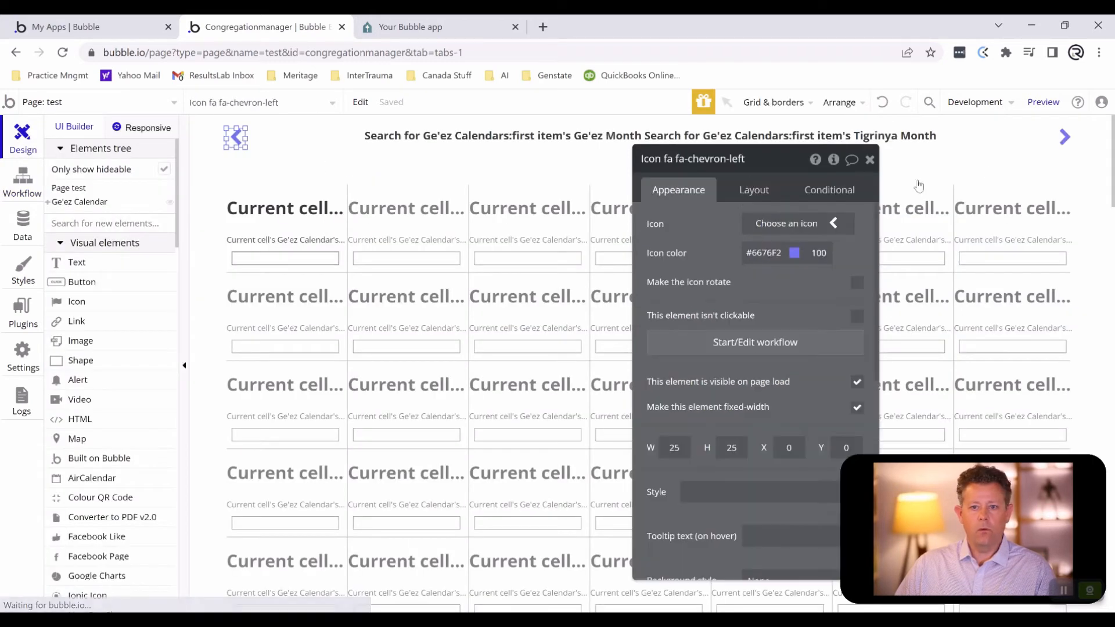
- Create a click workflow for the right chevron icon above the calendar and add a Set state action to it
left_click(1066, 139)
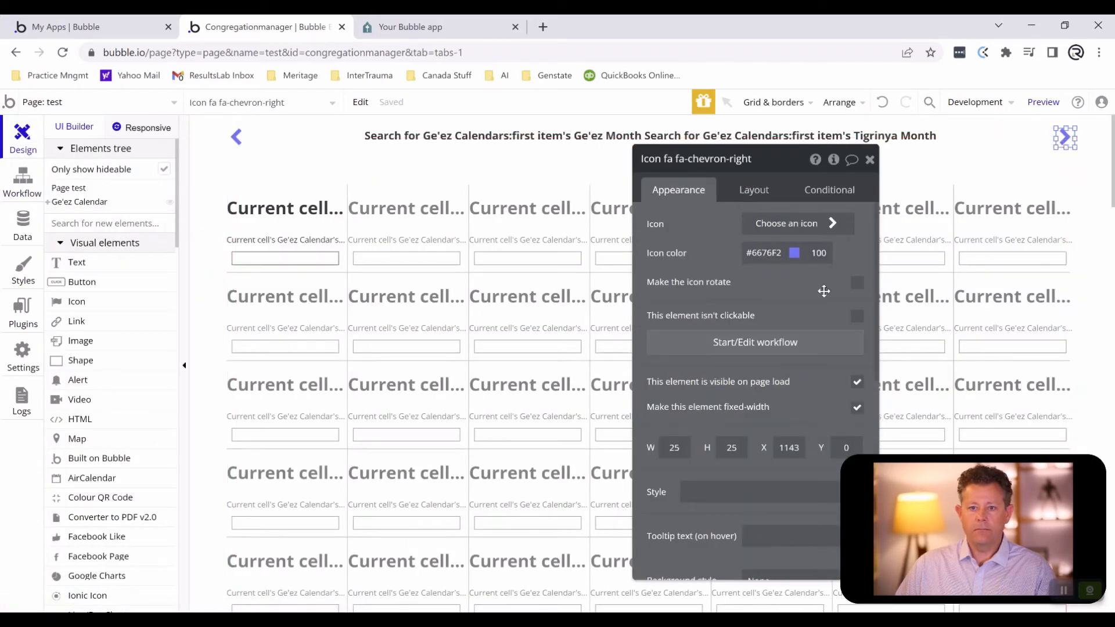
left_click(753, 343)
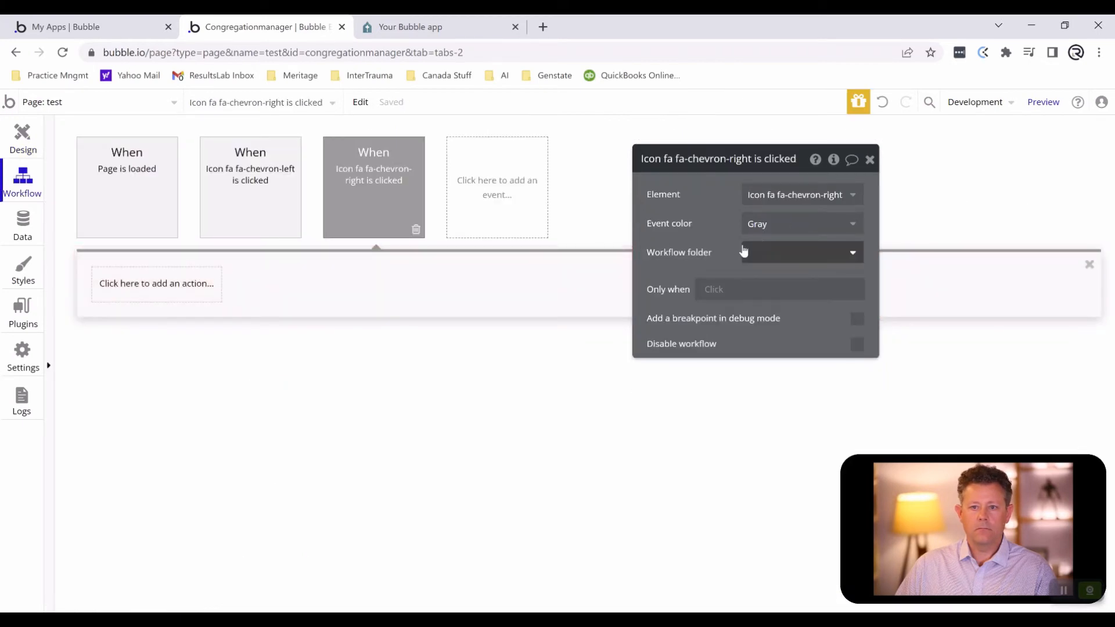
left_click(166, 284)
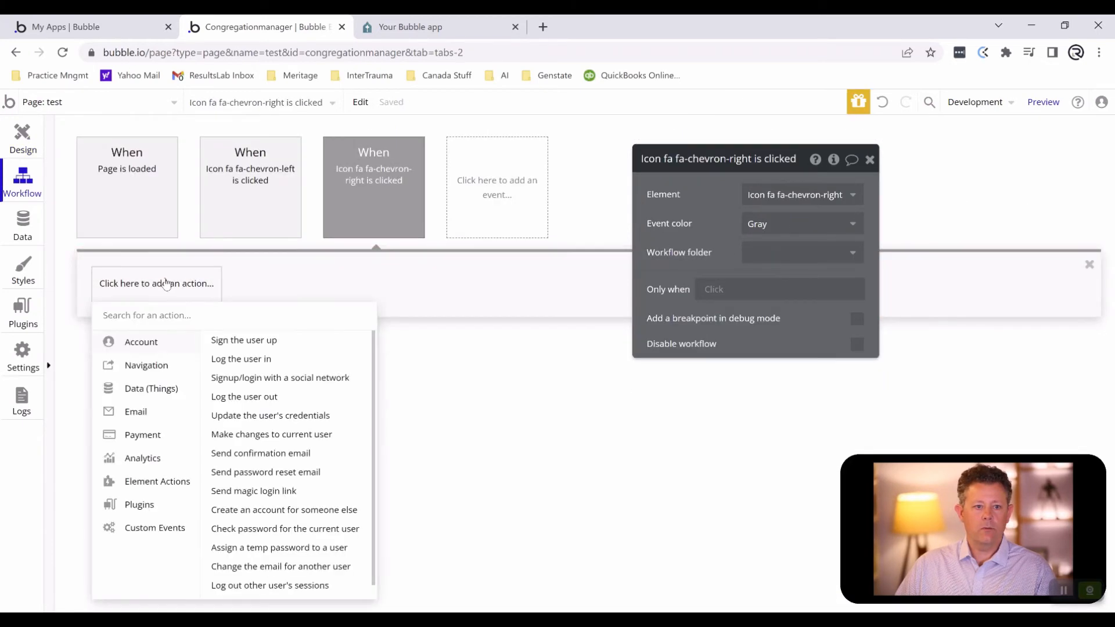
type("set st")
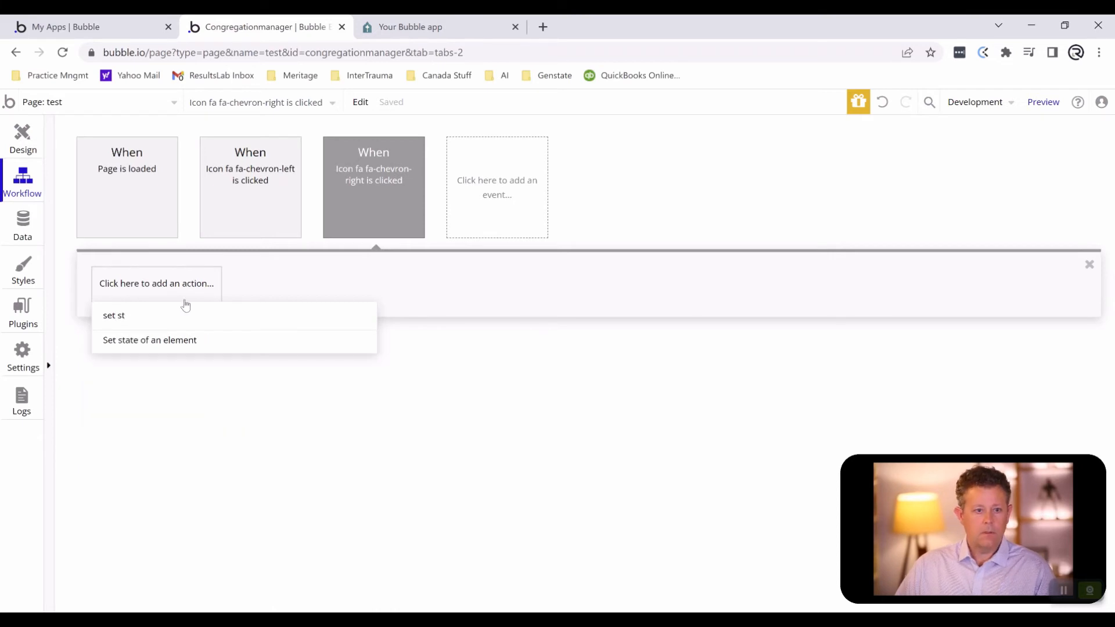
left_click(171, 342)
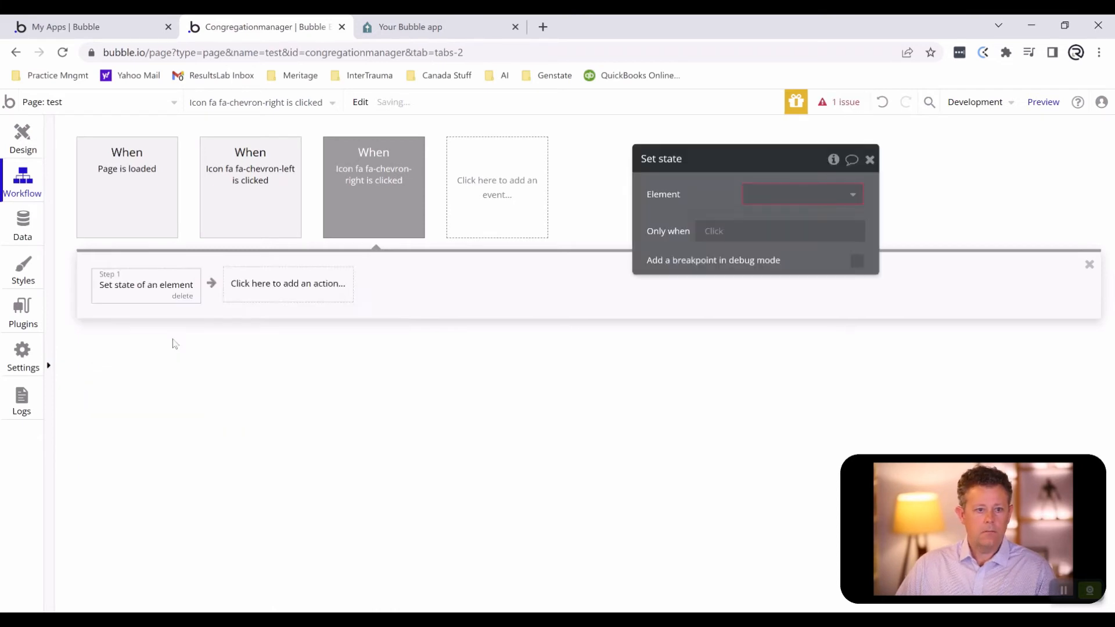
- Target the Ge'ez Calendar group's Grouping custom state in the right chevron's Set state action
left_click(819, 194)
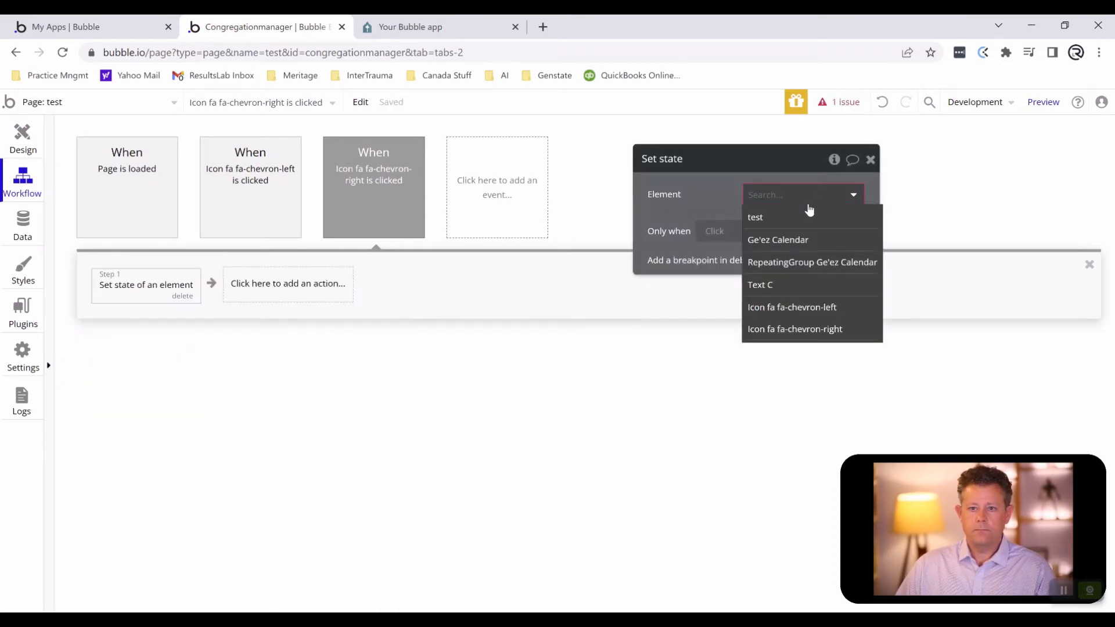
left_click(799, 240)
left_click(795, 224)
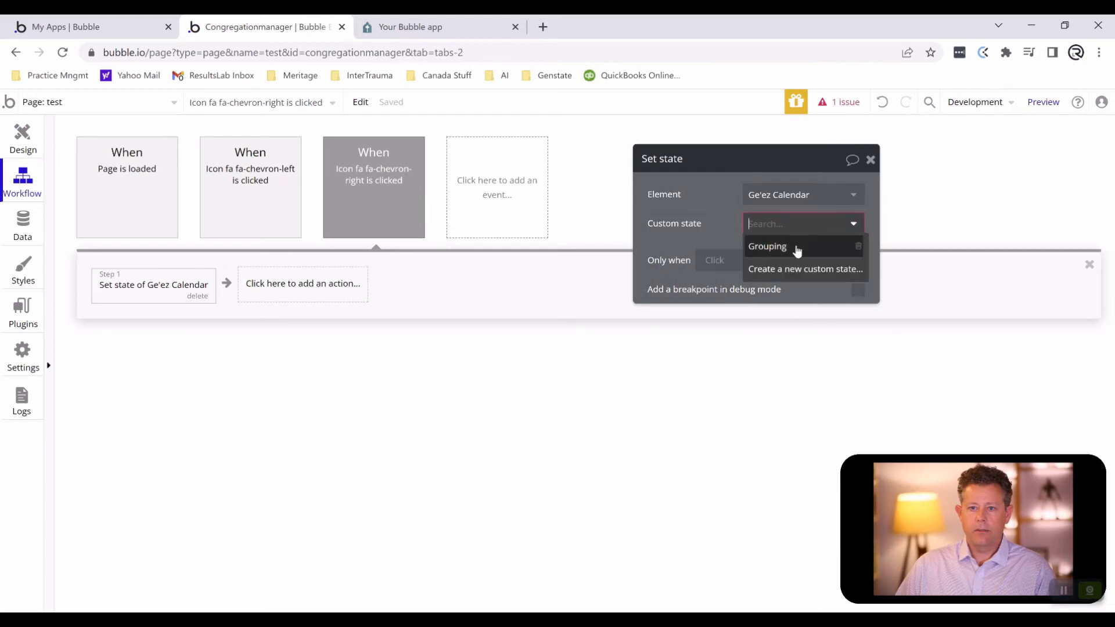
left_click(798, 249)
- Set the state's value to Ge'ez Calendar's Grouping + 1
left_click(760, 253)
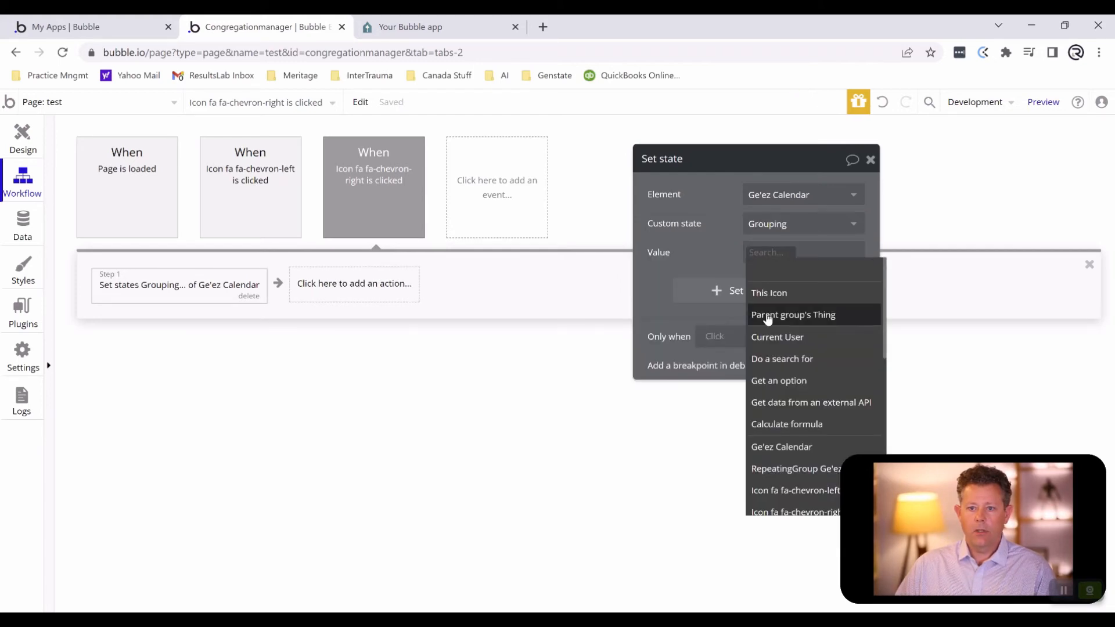
left_click(779, 447)
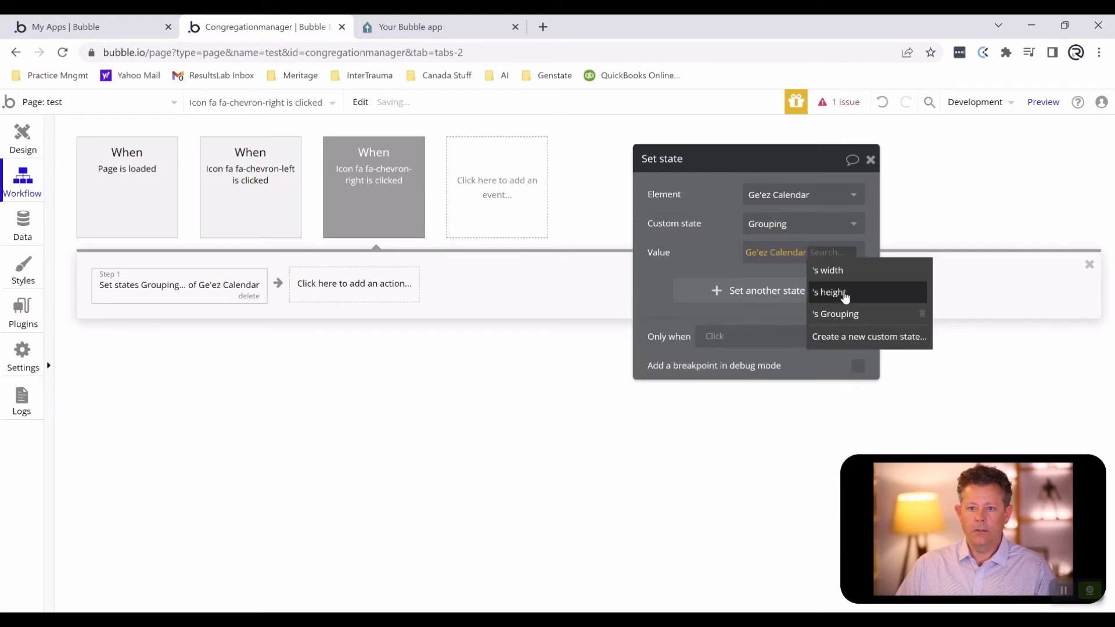
left_click(837, 313)
left_click(765, 266)
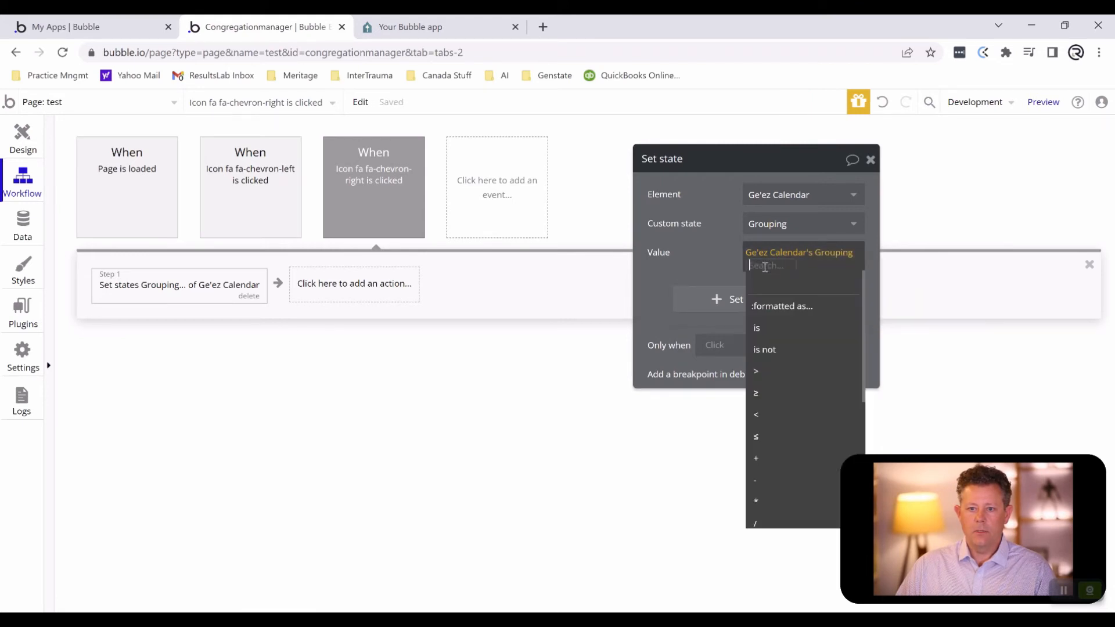
left_click(760, 459)
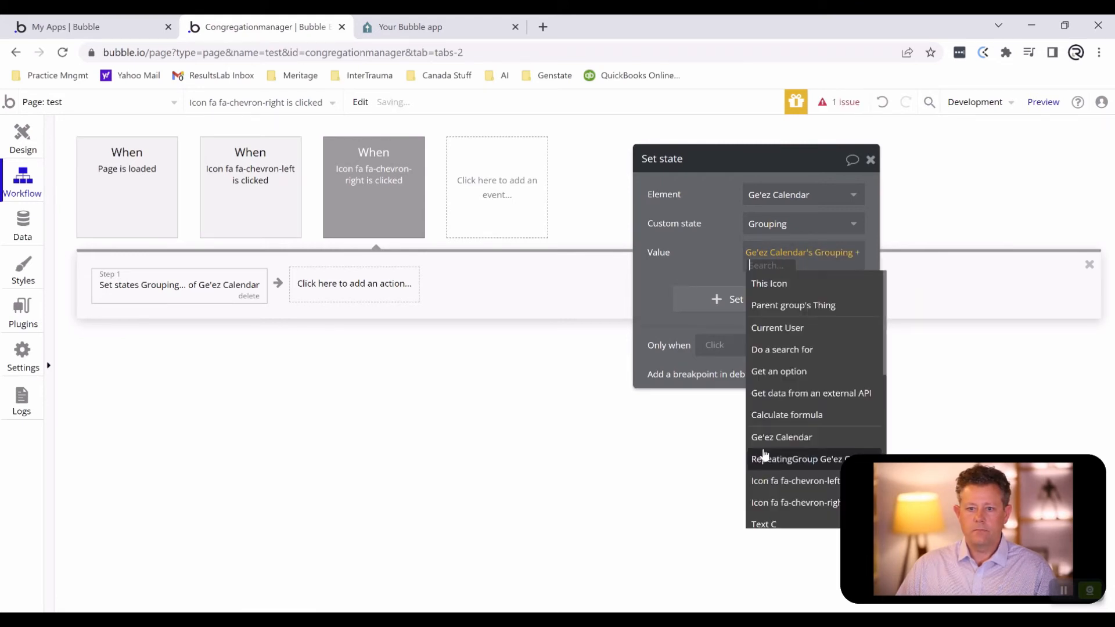
type("1")
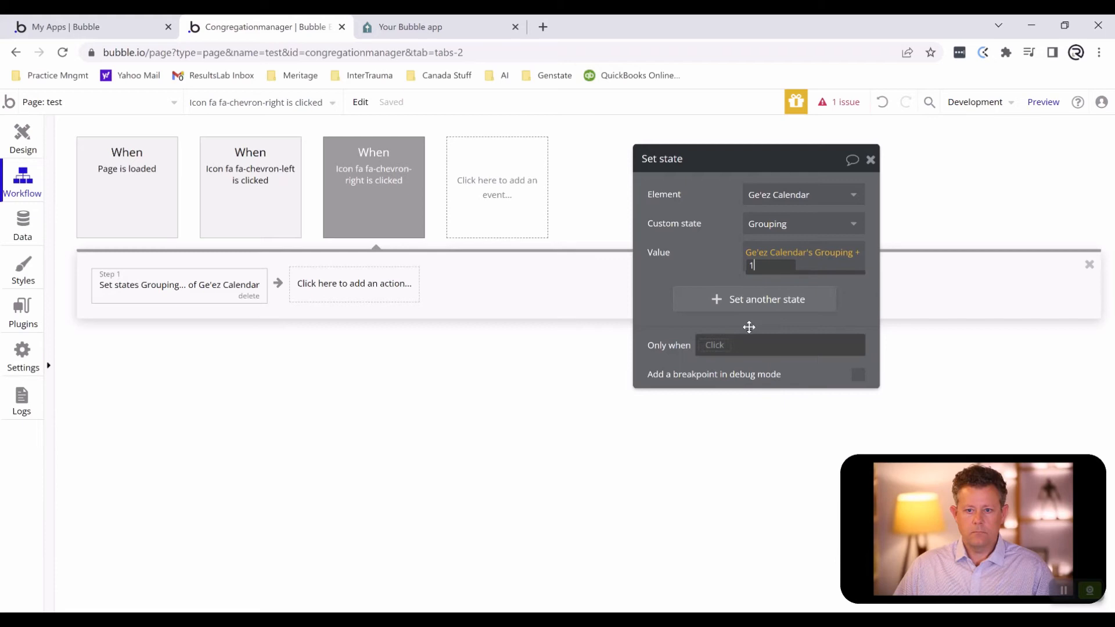
left_click(712, 275)
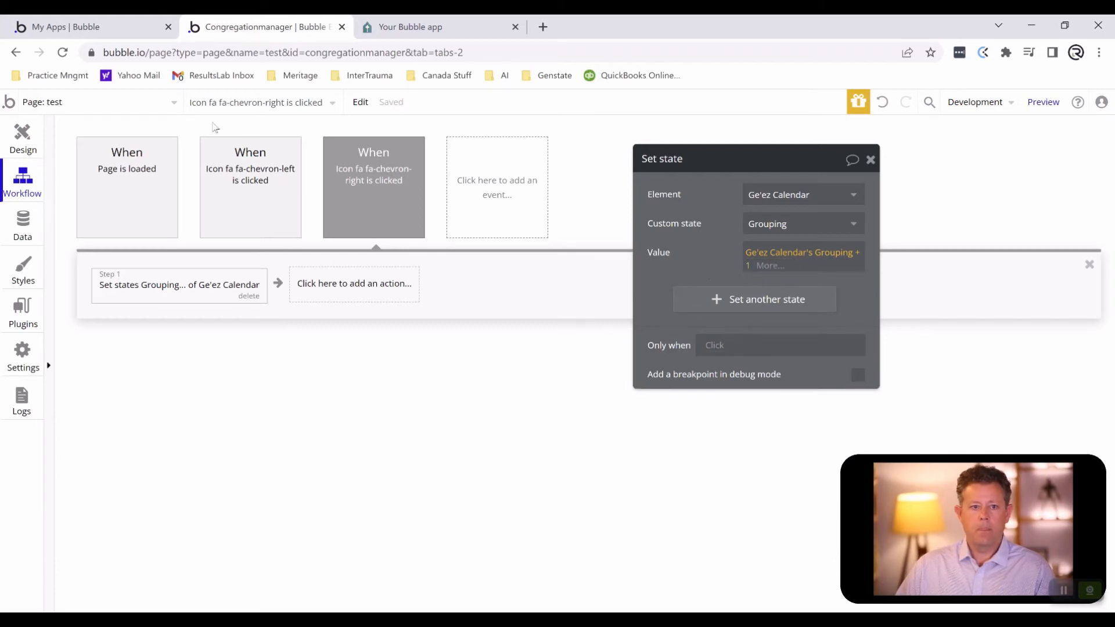
- Return to the test page's design and open its preview
left_click(22, 136)
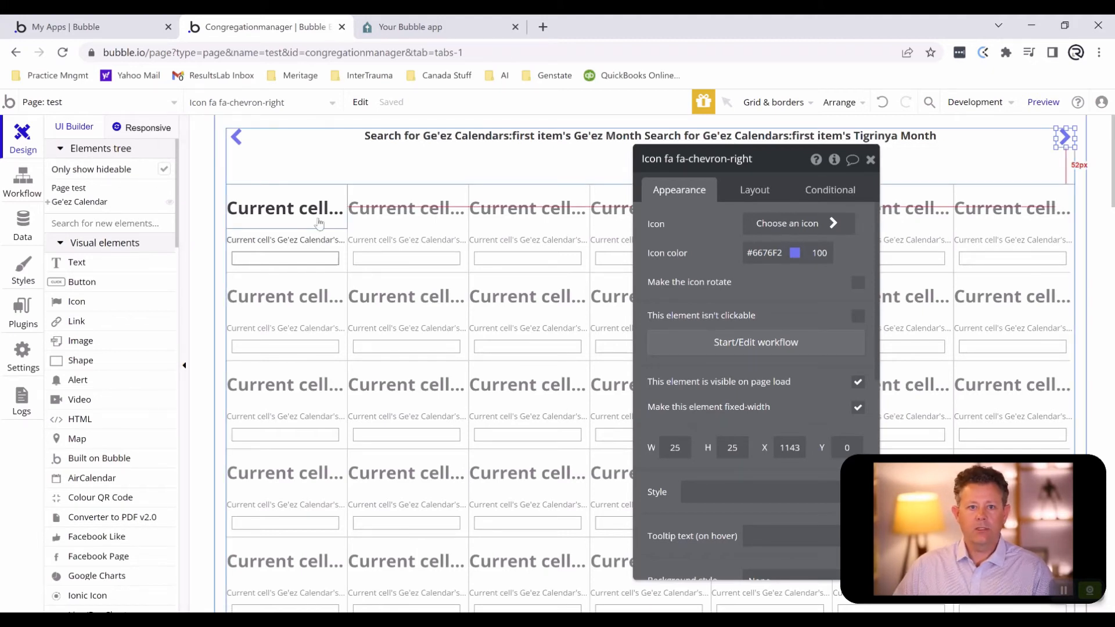
left_click(1038, 101)
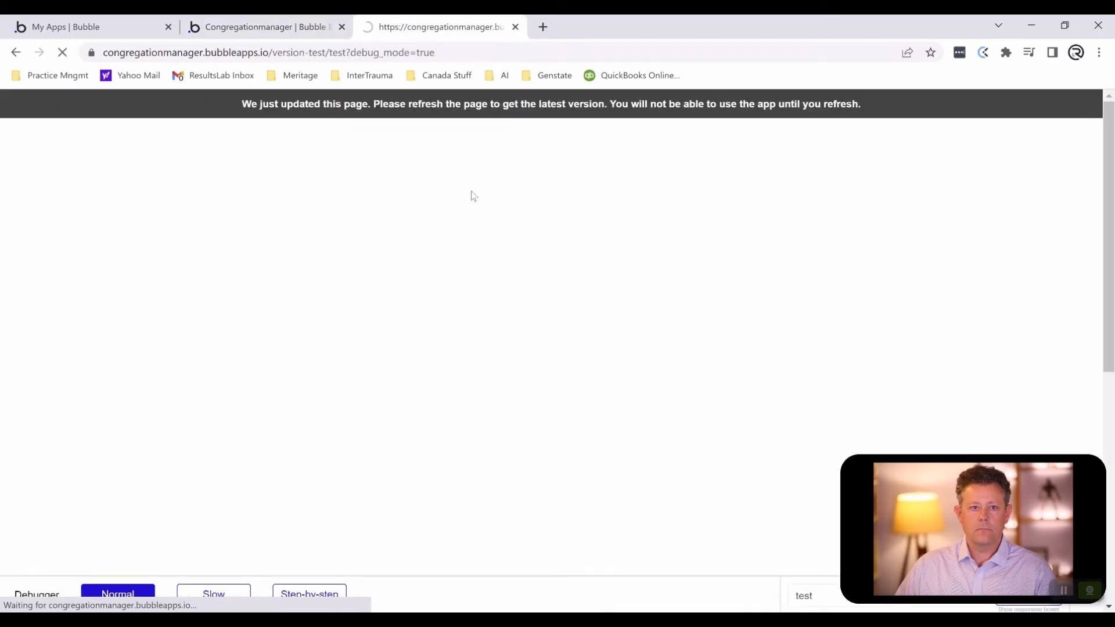
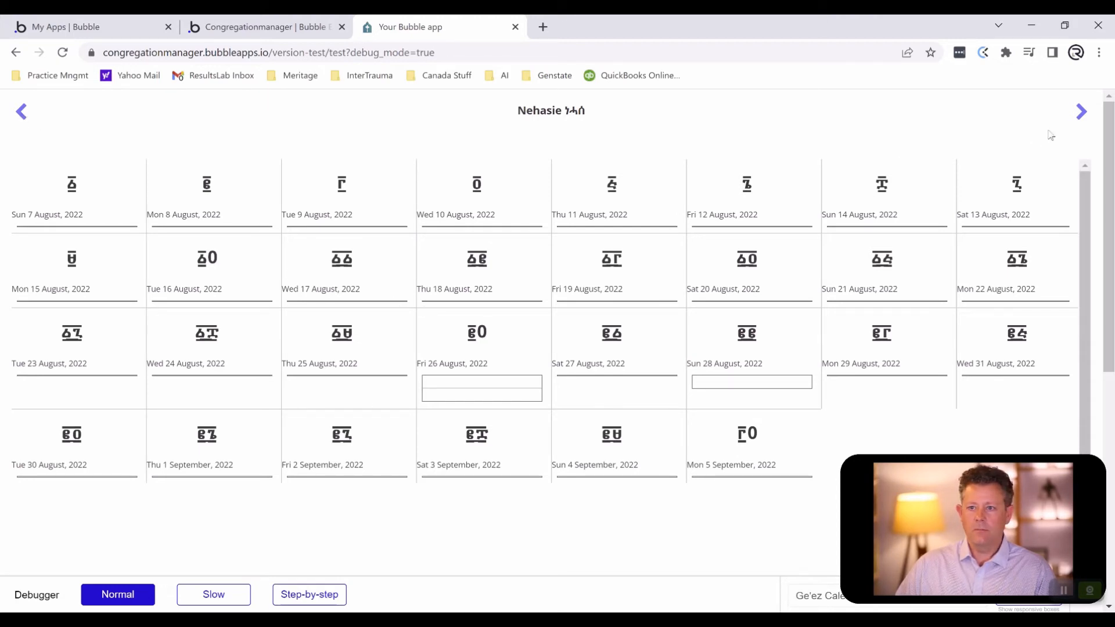
- Test the preview's month navigation by going forward two months and back two months with the chevrons
left_click(1081, 112)
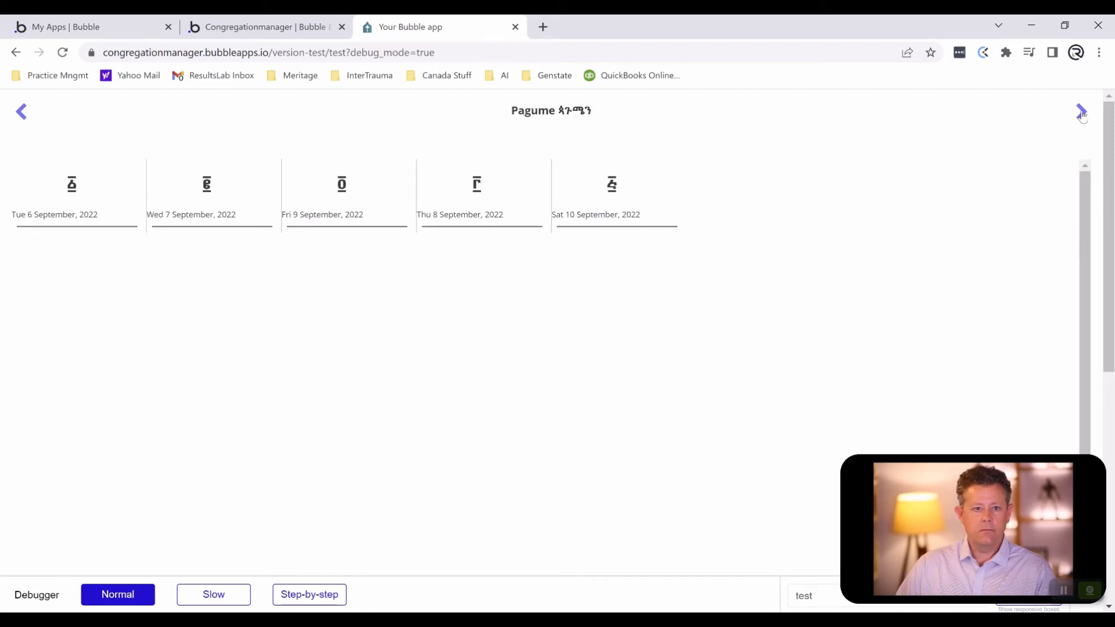
left_click(1081, 112)
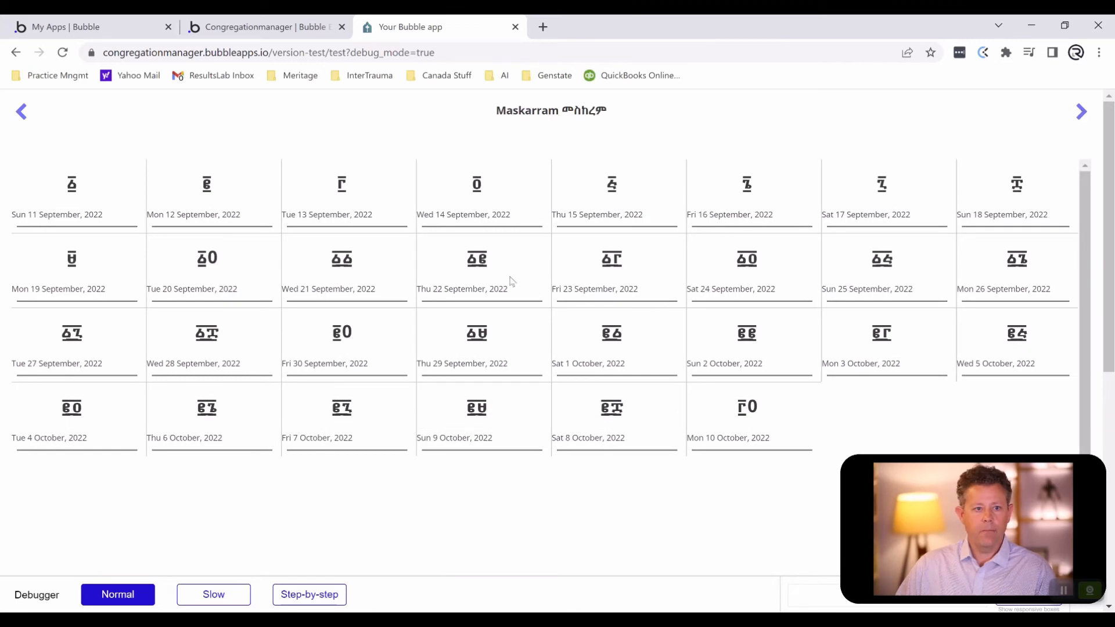
left_click(22, 117)
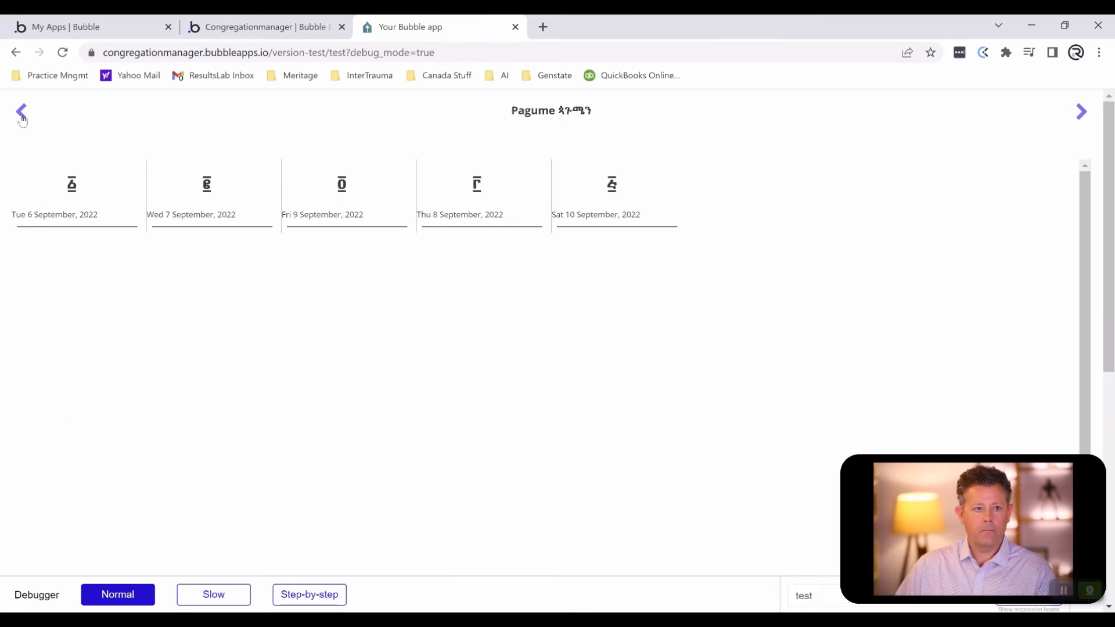
left_click(22, 116)
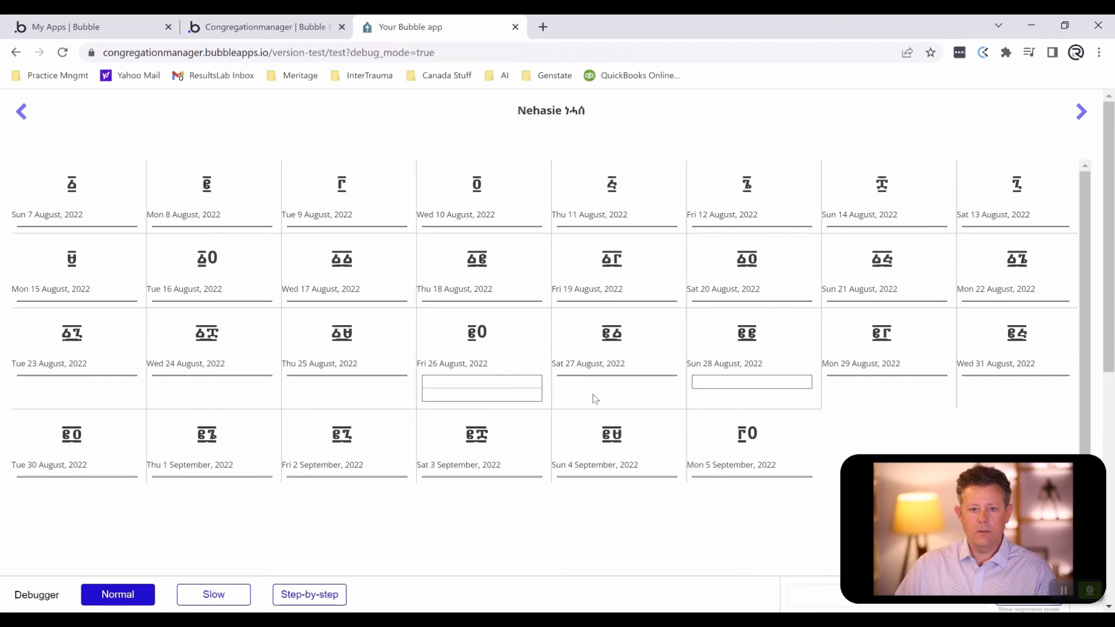
- Return to the editor and draw a text element about 90 px wide and 7 px high inside the first cell's event repeating group
left_click(250, 29)
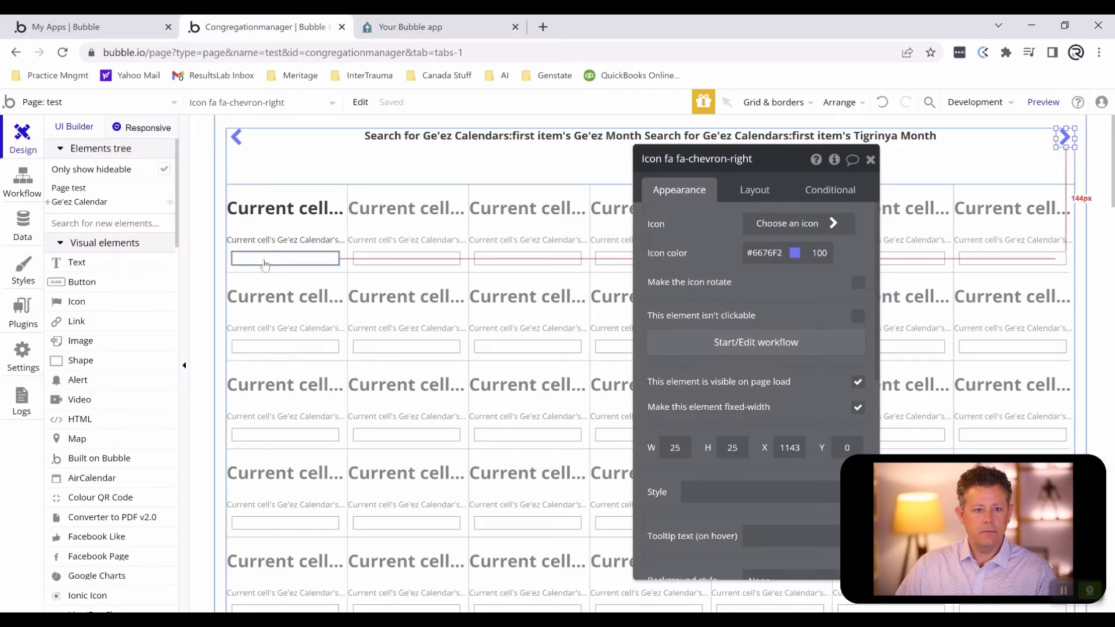
left_click(74, 263)
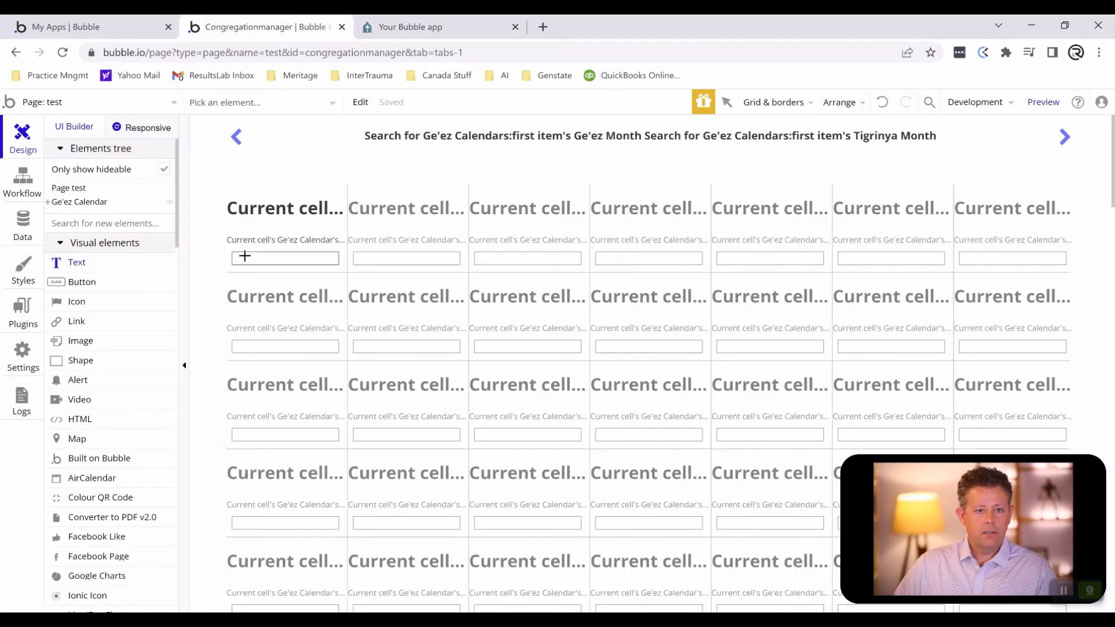
mouse_move(234, 256)
left_mouse_down()
mouse_move(371, 267)
mouse_move(338, 262)
mouse_move(348, 259)
left_mouse_up()
- Widen the event repeating group on both sides to 166 px so it spans the first calendar cell from X 0
left_click(329, 259)
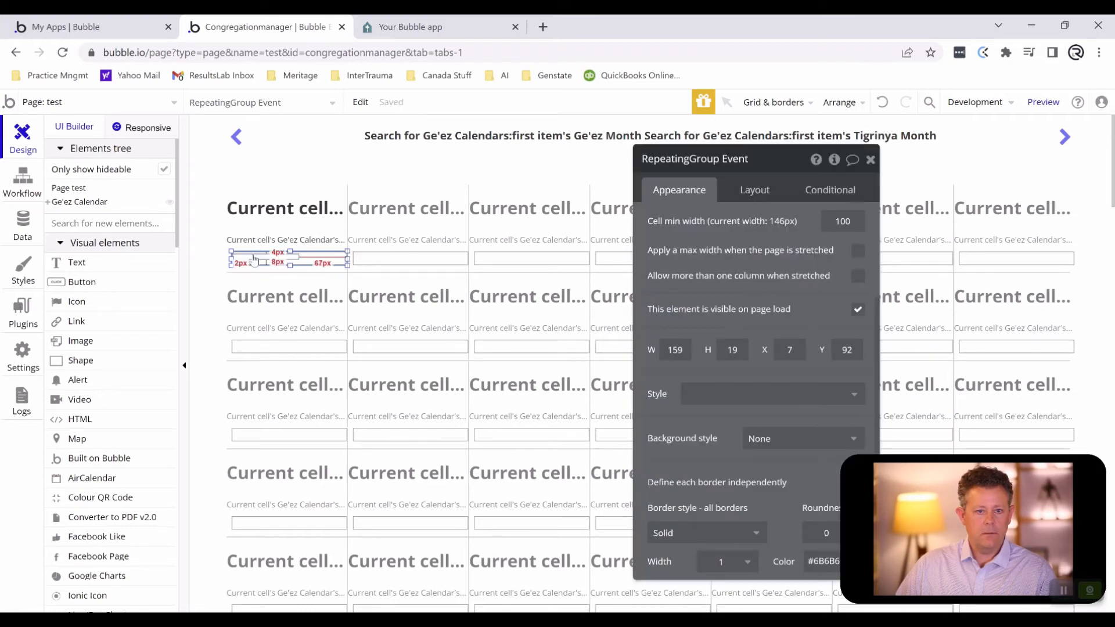
left_click_drag(231, 259, 190, 257)
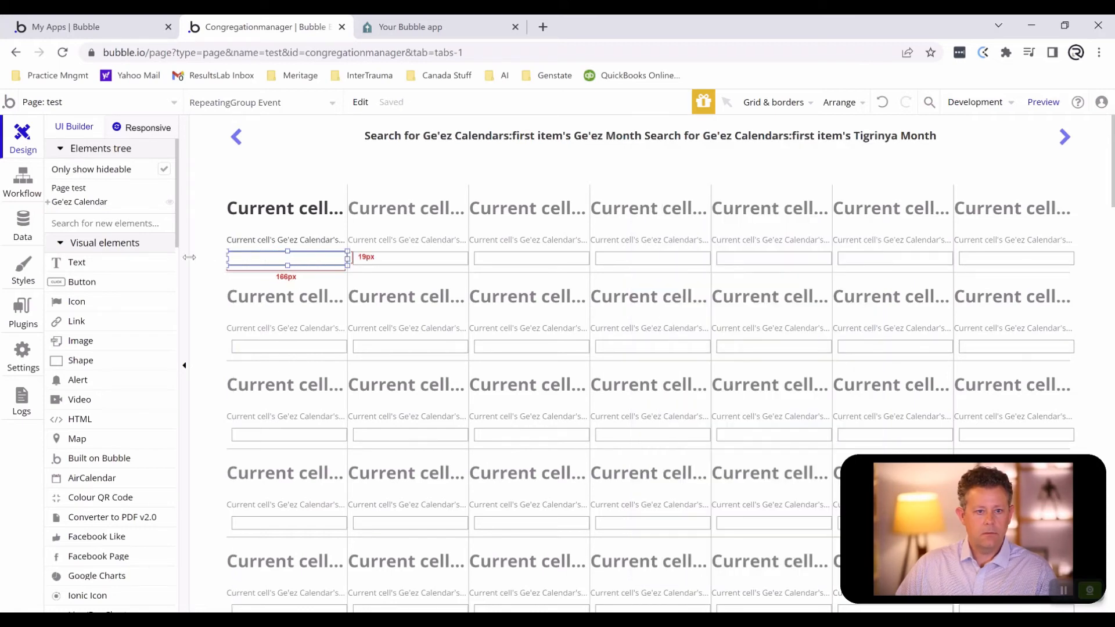
left_click(189, 258)
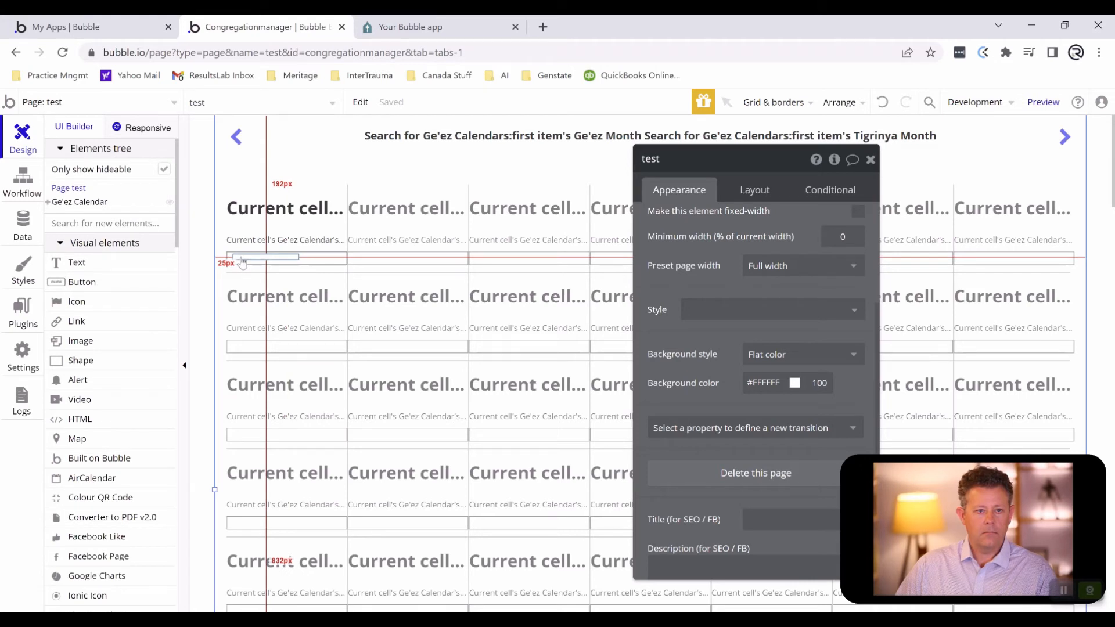
- Set the event repeating group's border style to None for all borders
left_click(242, 262)
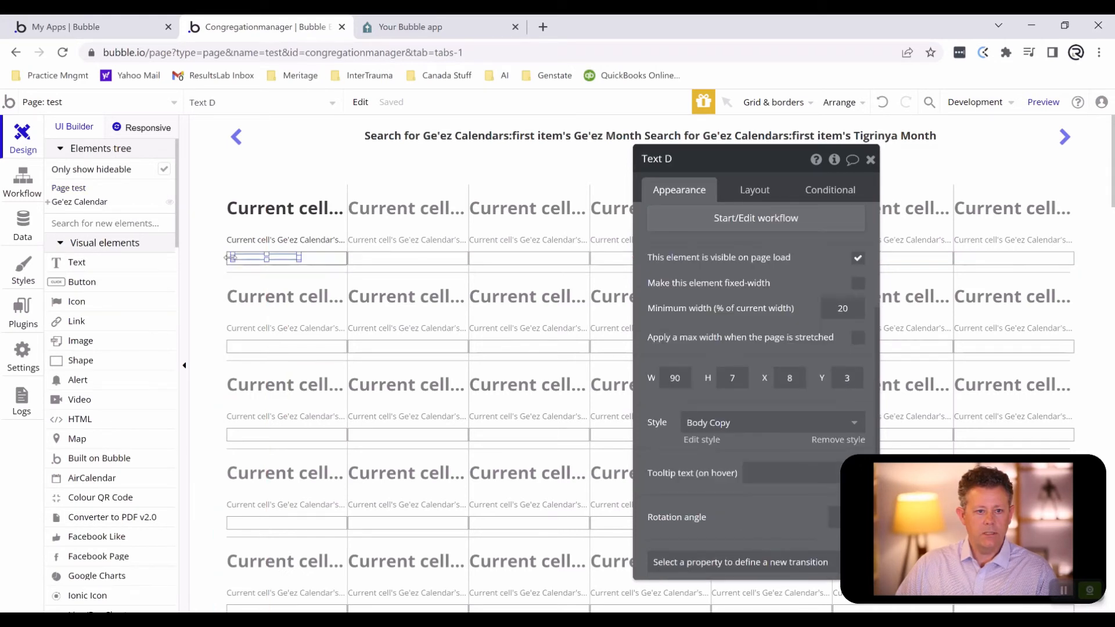
left_click(312, 262)
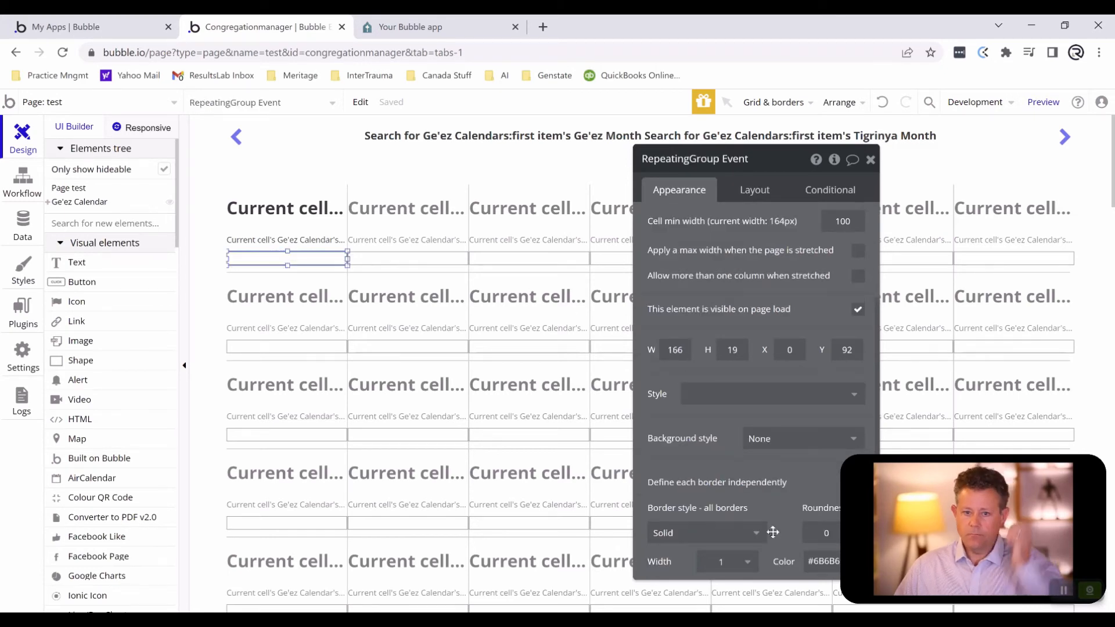
left_click(724, 532)
left_click(709, 548)
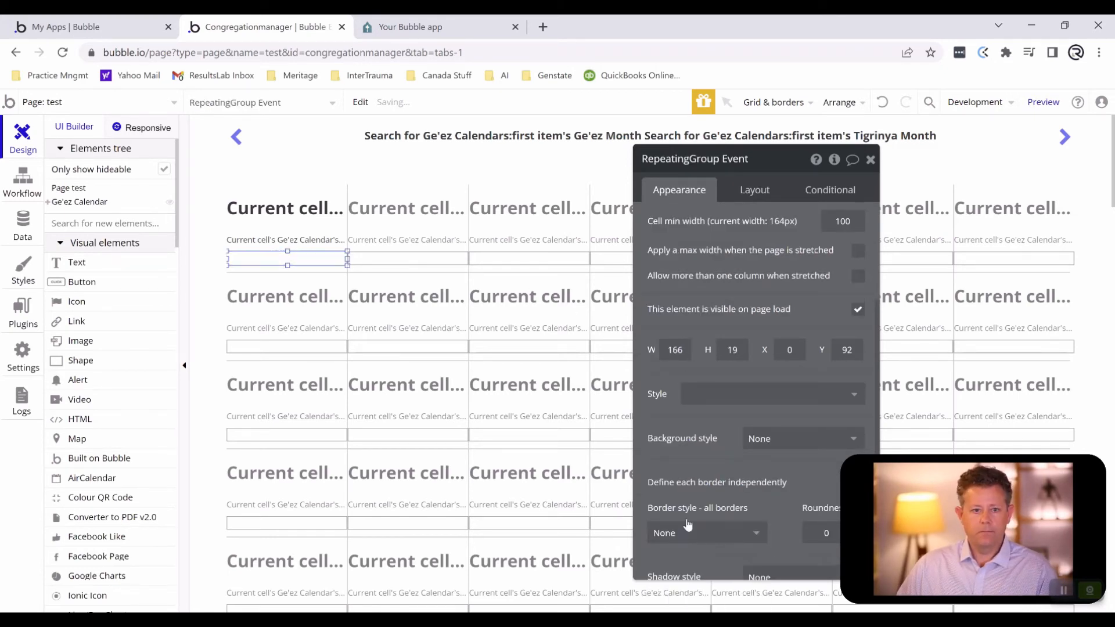
- Clear the Body Copy style from the text inside the event repeating group and give it a solid border with roundness 5
left_click(275, 258)
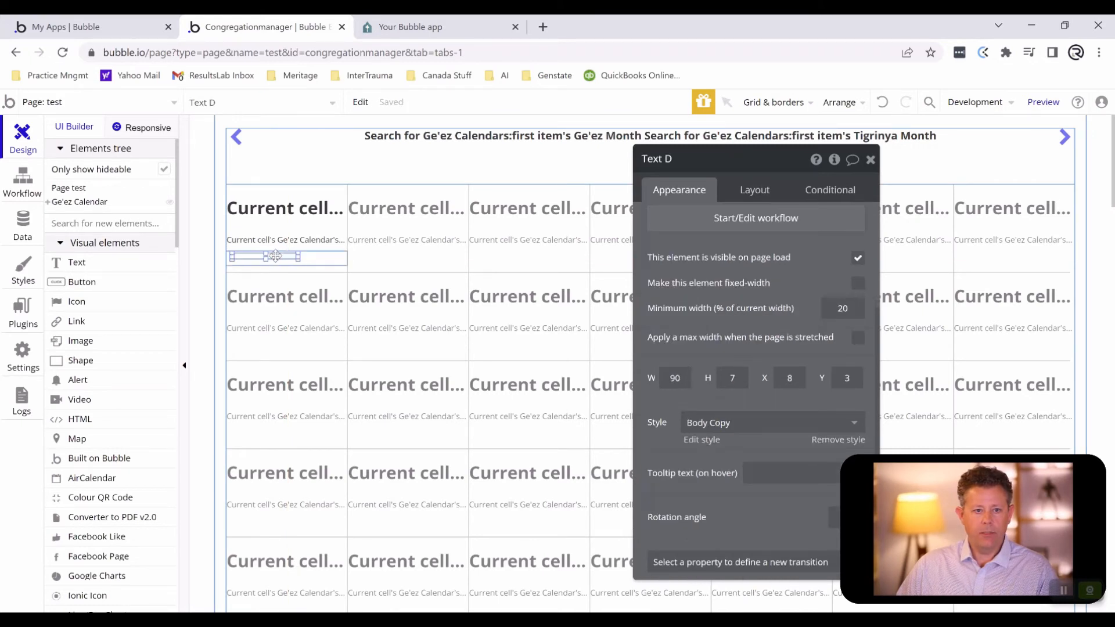
left_click(719, 430)
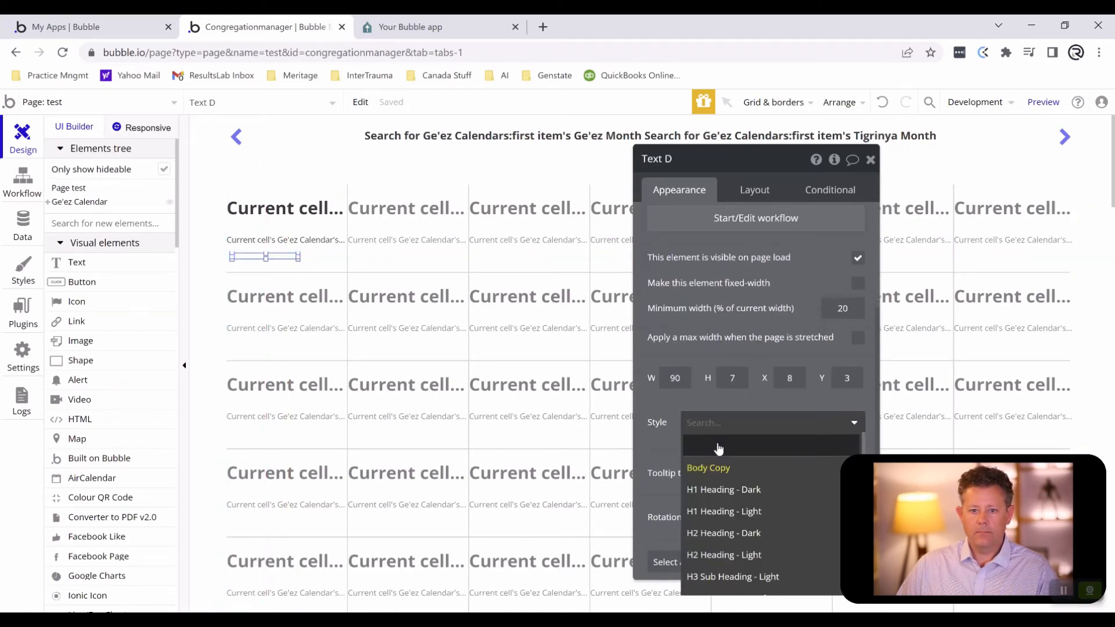
left_click(719, 447)
scroll(718, 330, "down", 6)
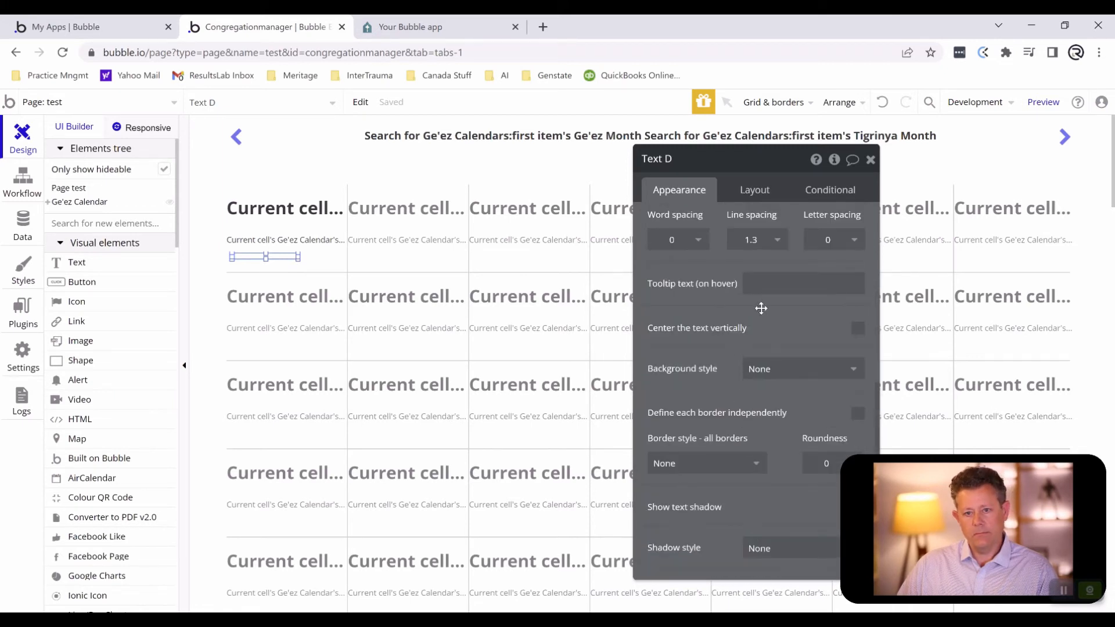
left_click(728, 466)
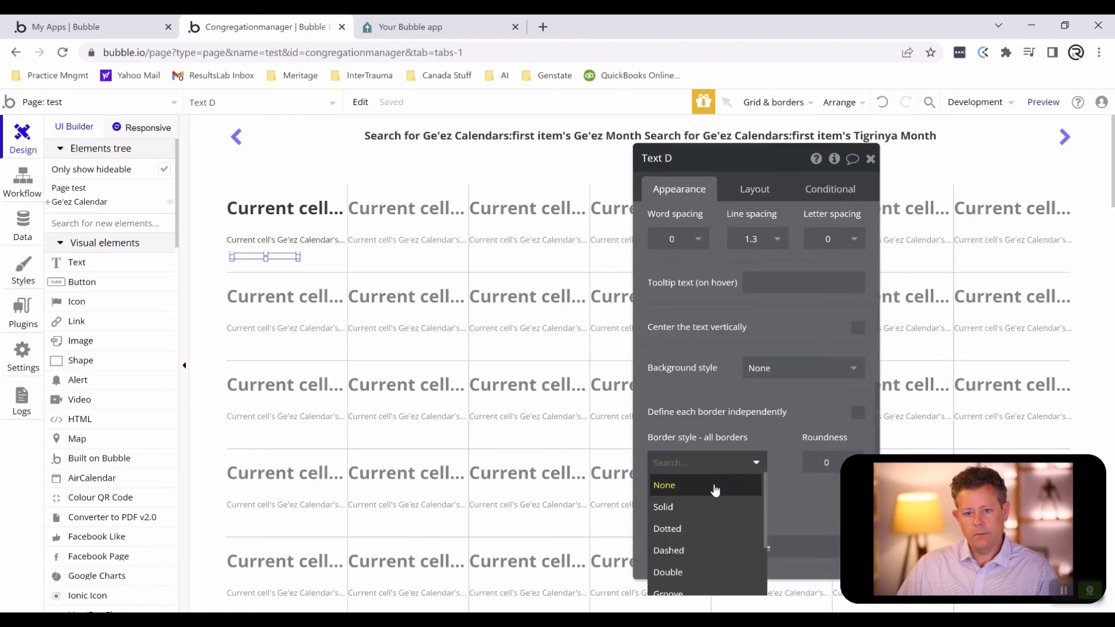
left_click(711, 507)
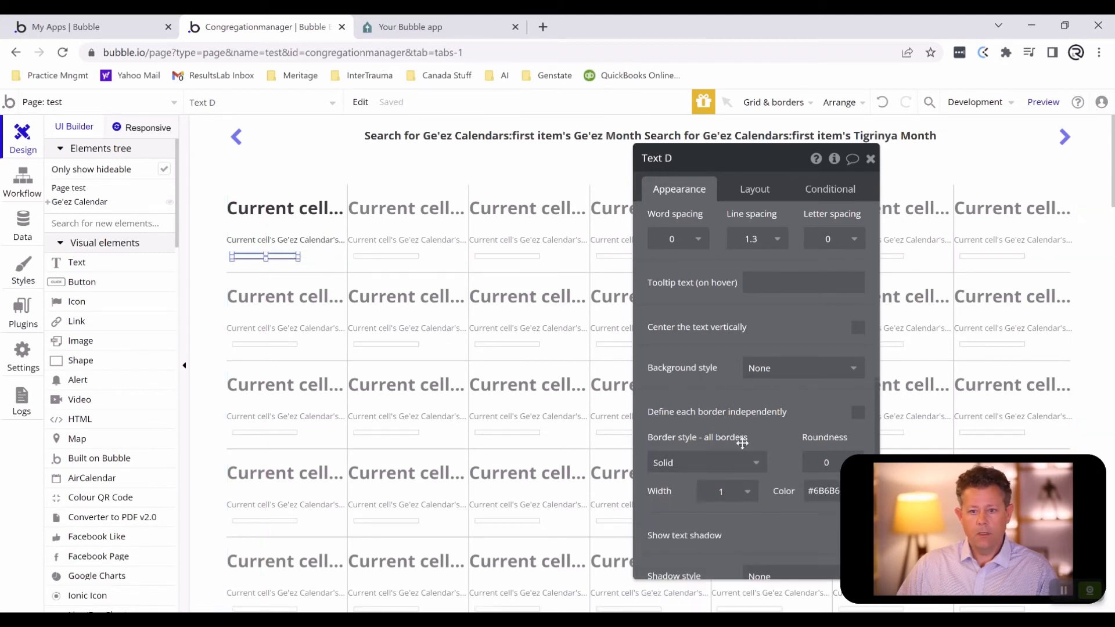
left_click(825, 463)
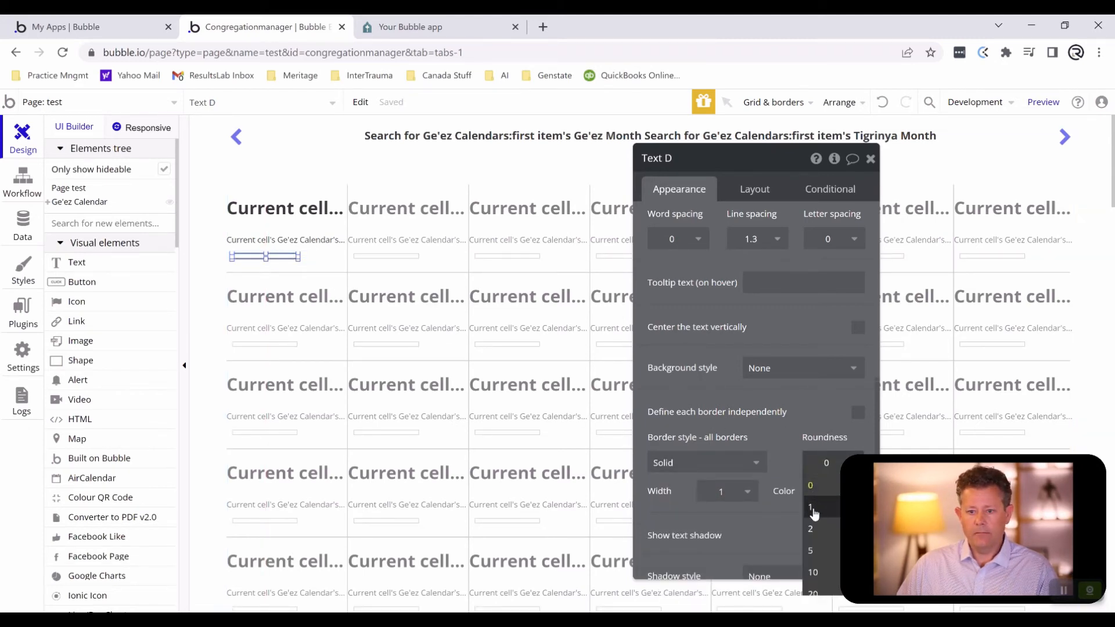
left_click(824, 552)
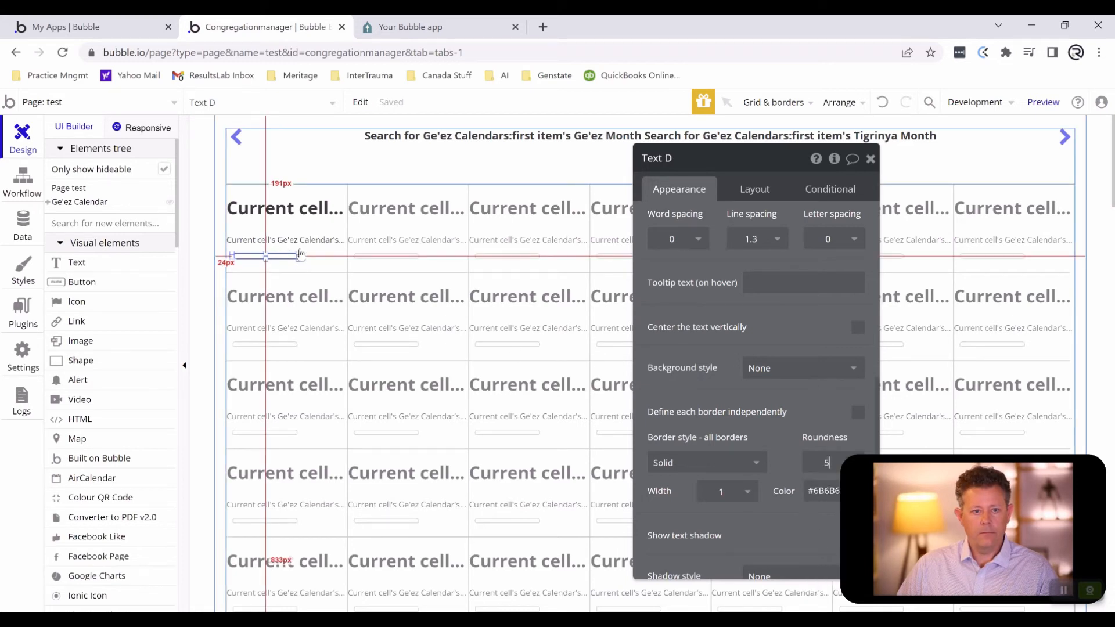
- Enlarge the bordered event text so it nearly fills the width and height of the event repeating group
left_click_drag(301, 256, 343, 255)
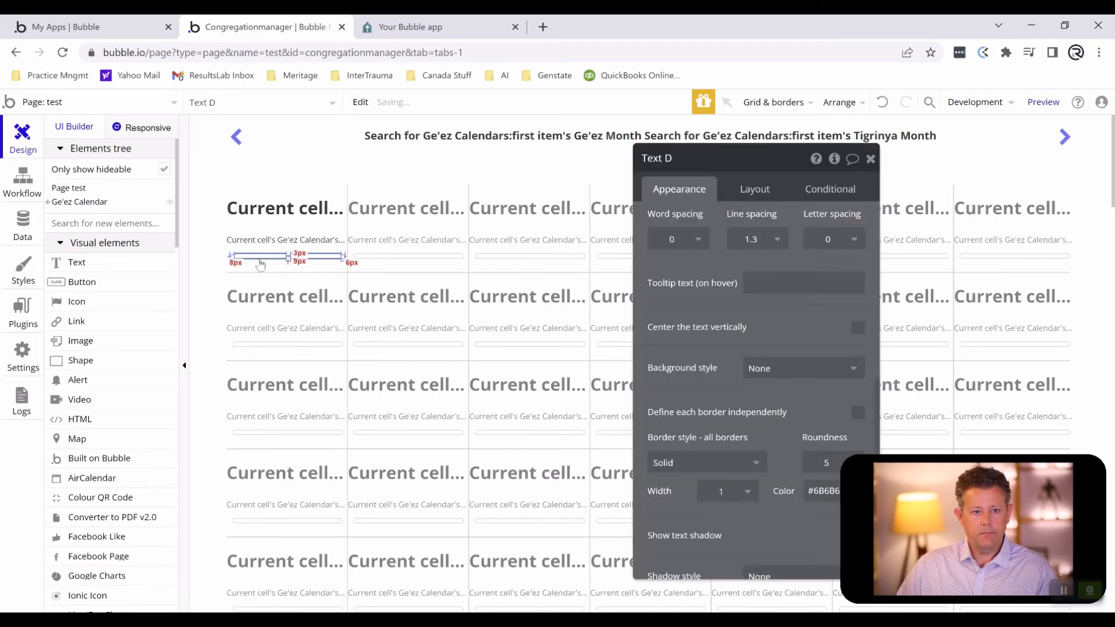
left_click_drag(228, 257, 286, 278)
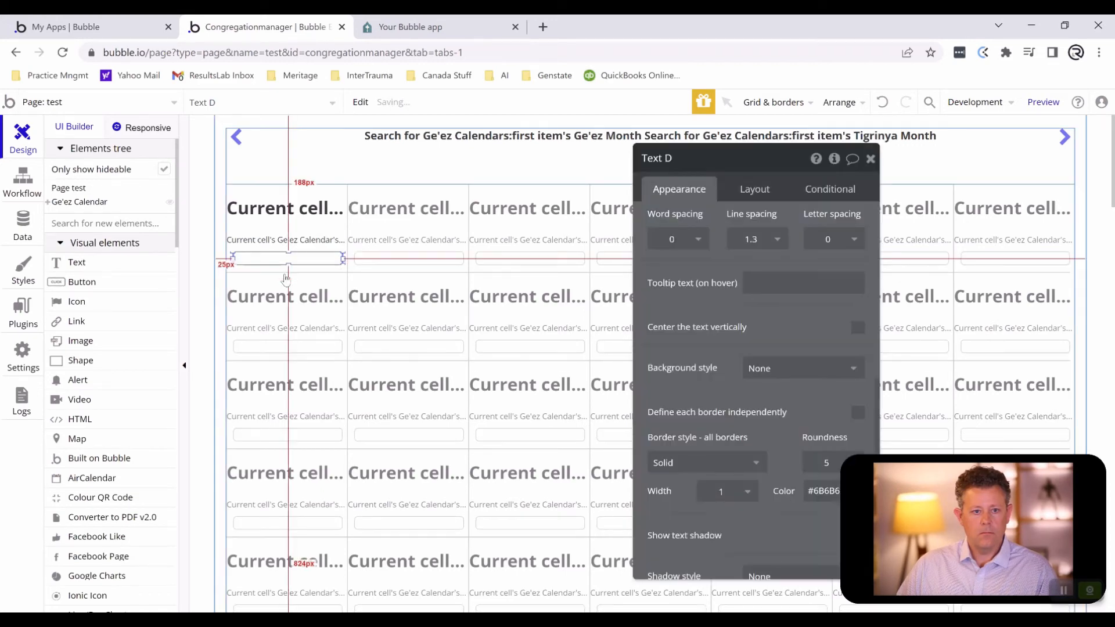
left_click(412, 294)
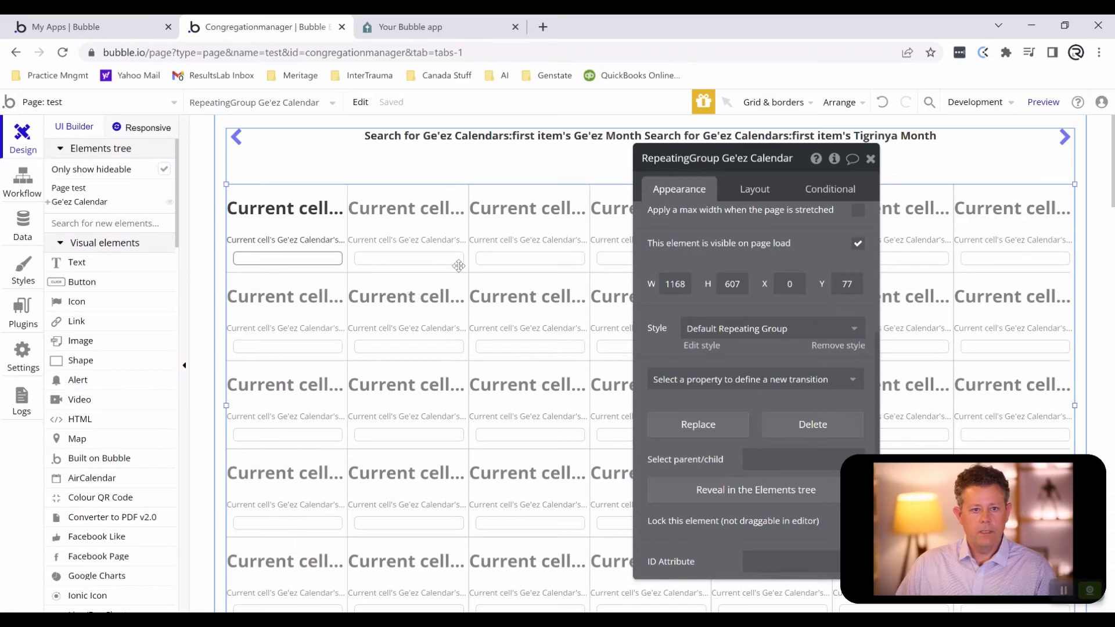
- Refresh the preview and check the bordered event boxes while moving one month forward and back
left_click(410, 27)
left_click(424, 106)
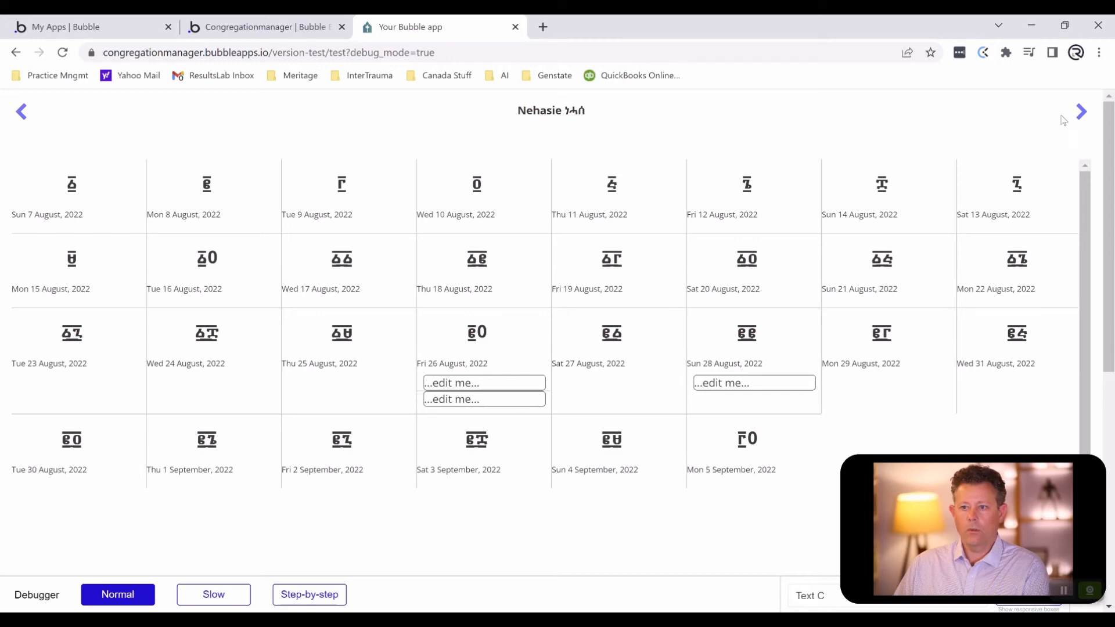
left_click(1080, 112)
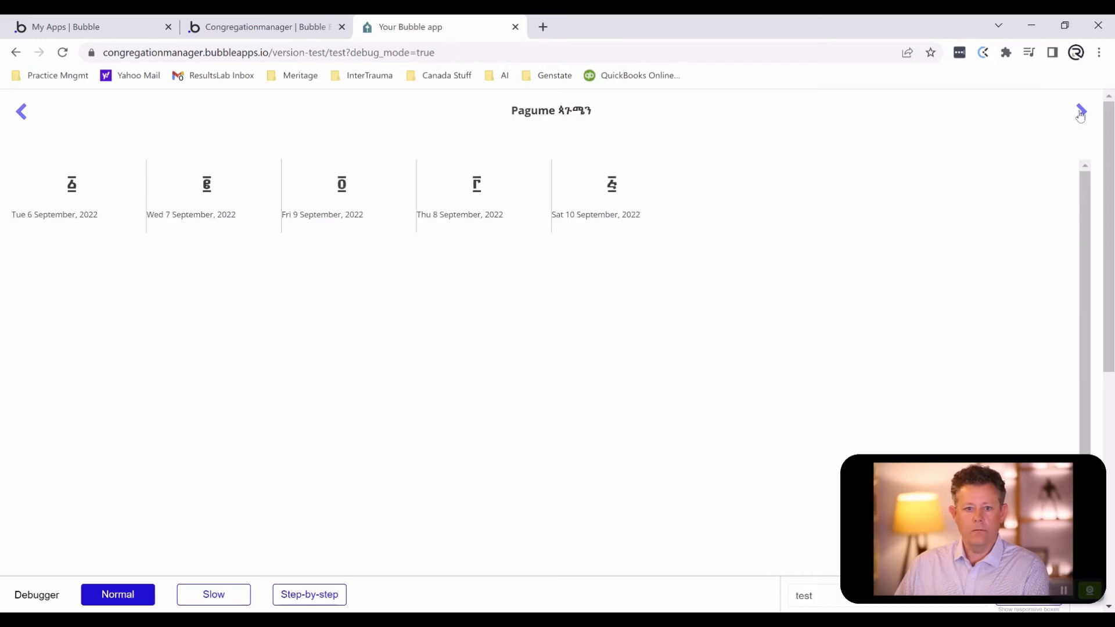
left_click(20, 113)
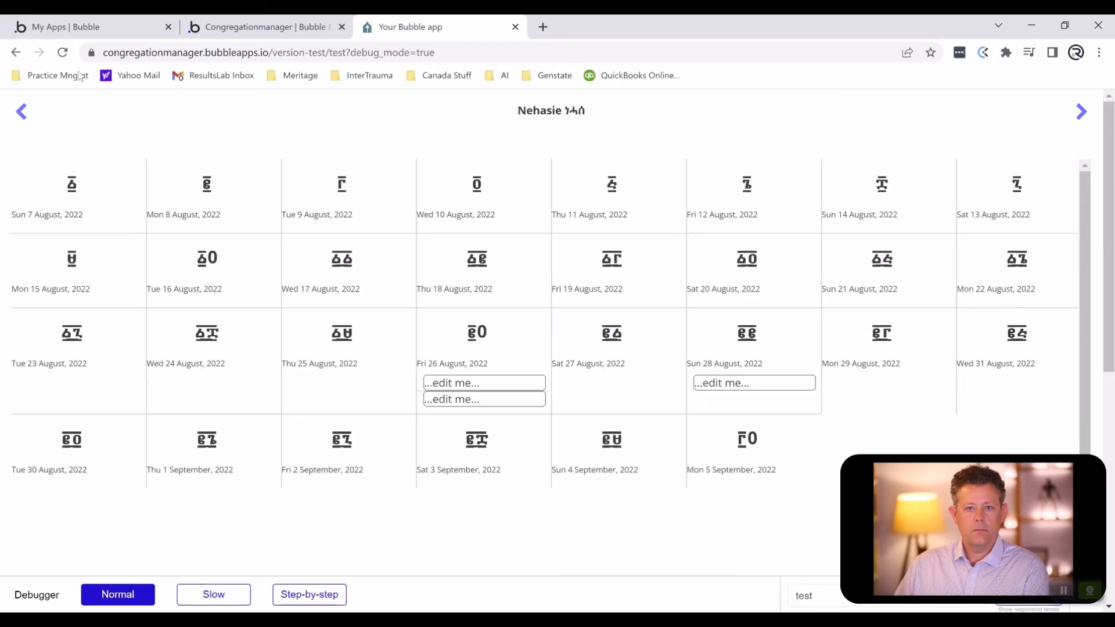
- Replace the event text's placeholder in the editor with the dynamic value Current cell's Event's Event Name (Text)
left_click(240, 38)
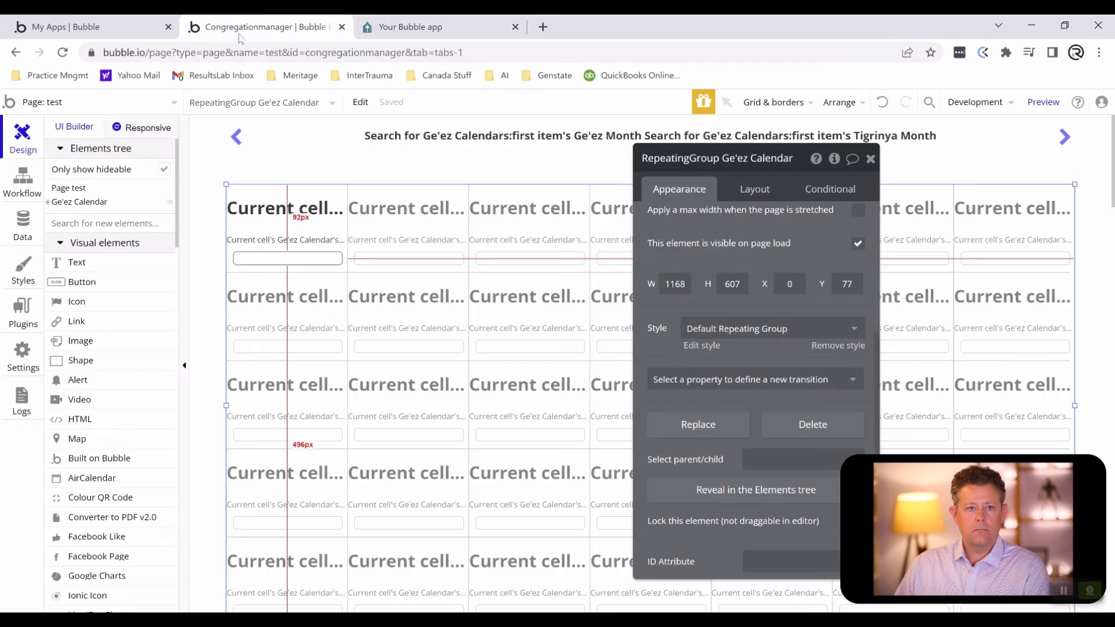
left_click(307, 261)
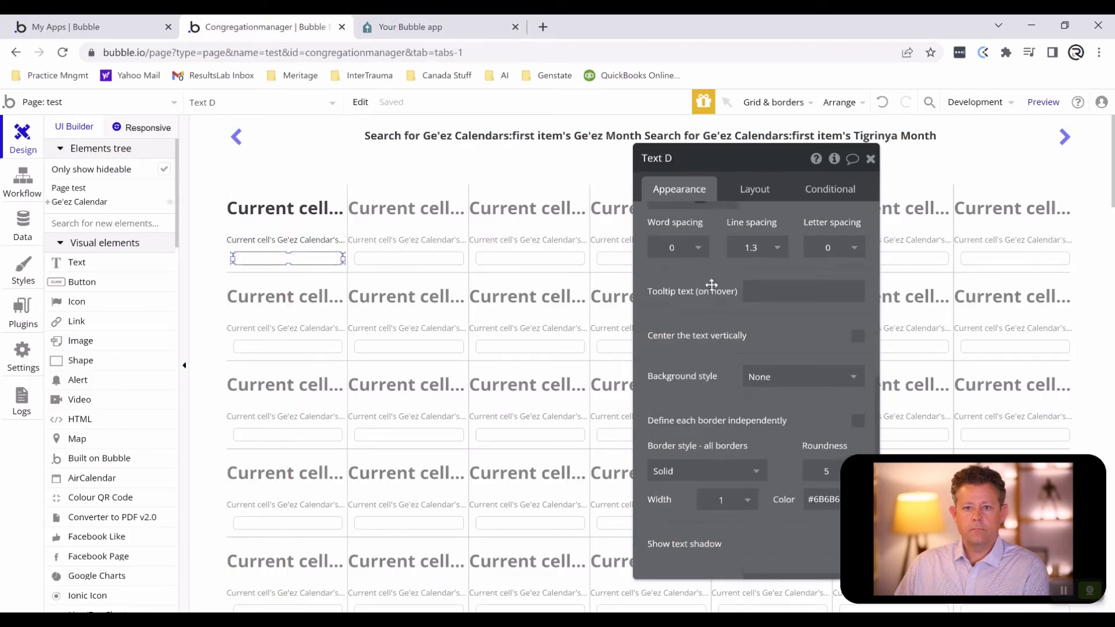
left_click(683, 228)
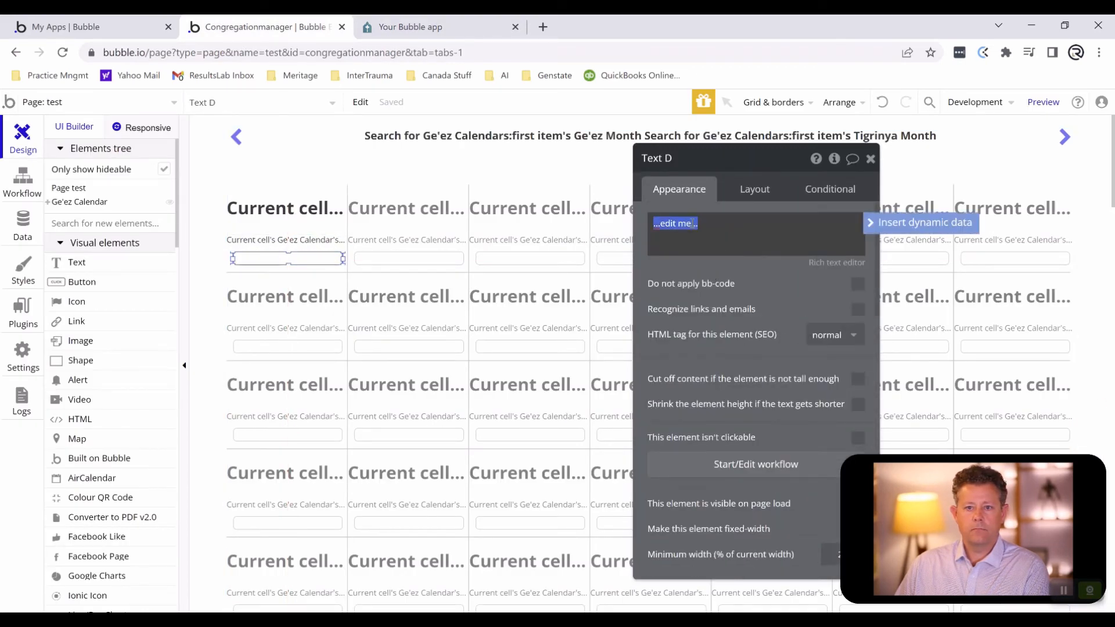
left_click(894, 225)
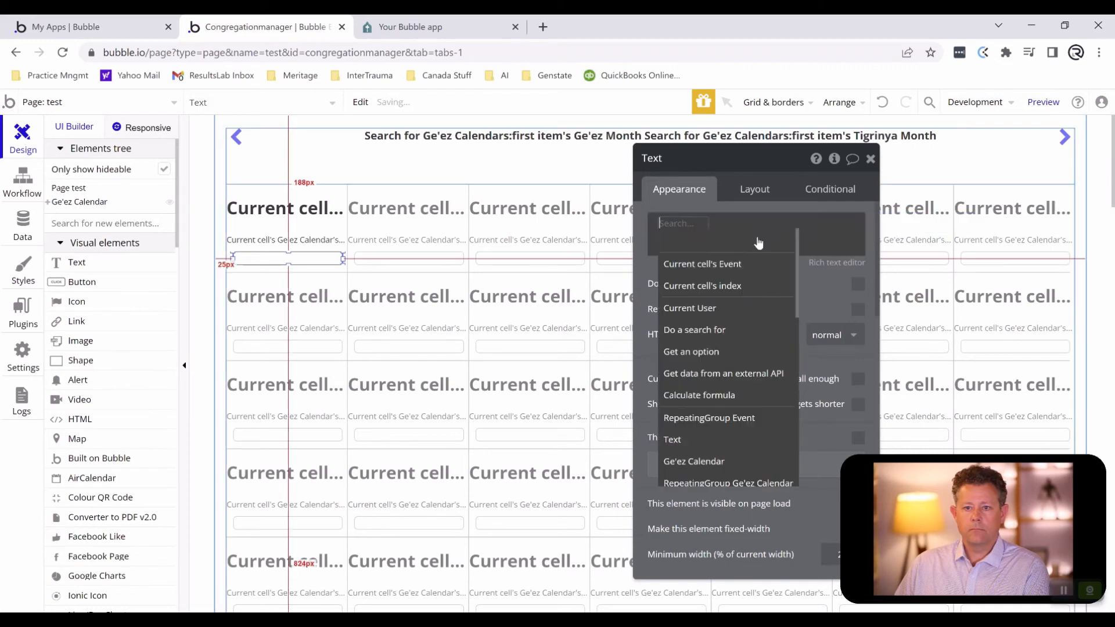
left_click(709, 263)
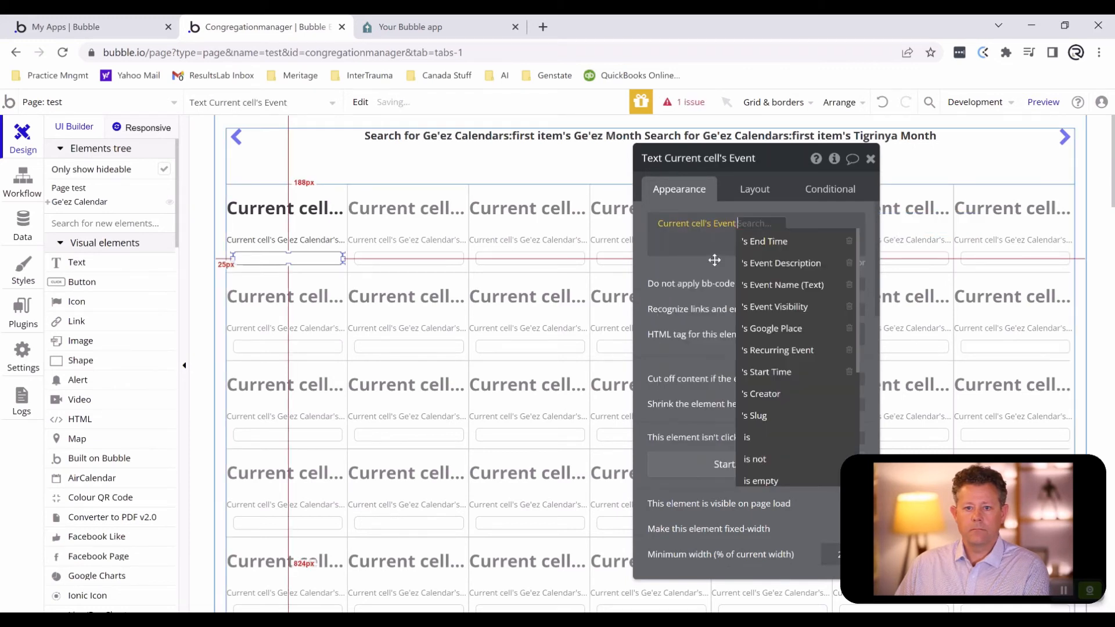
left_click(779, 286)
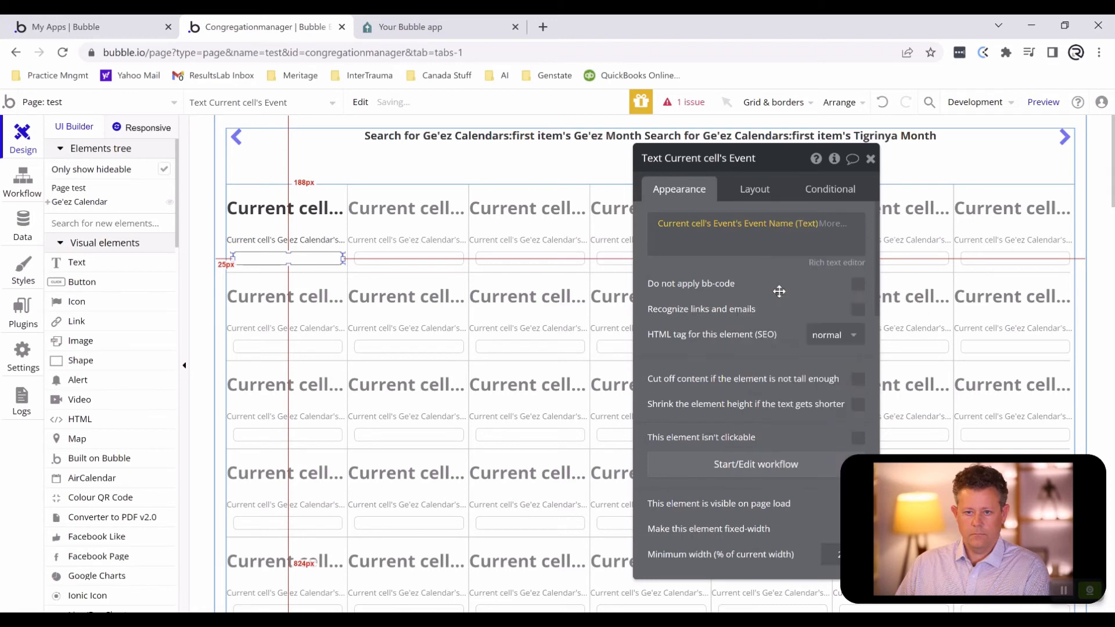
- Reload the calendar preview to check the event names in the day cells
left_click(382, 28)
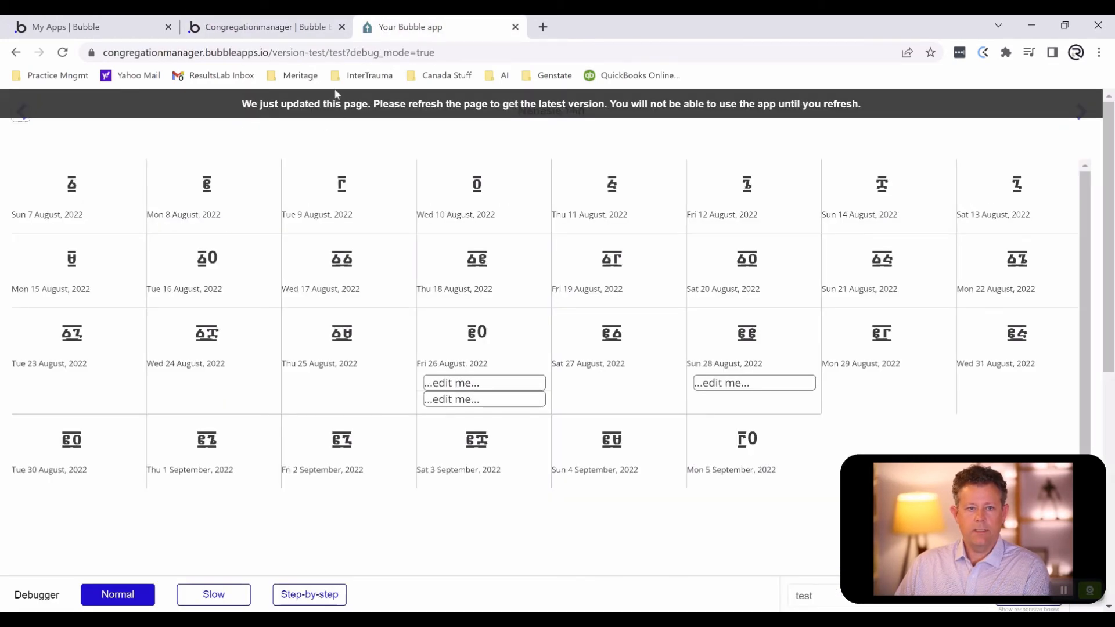
key("F5")
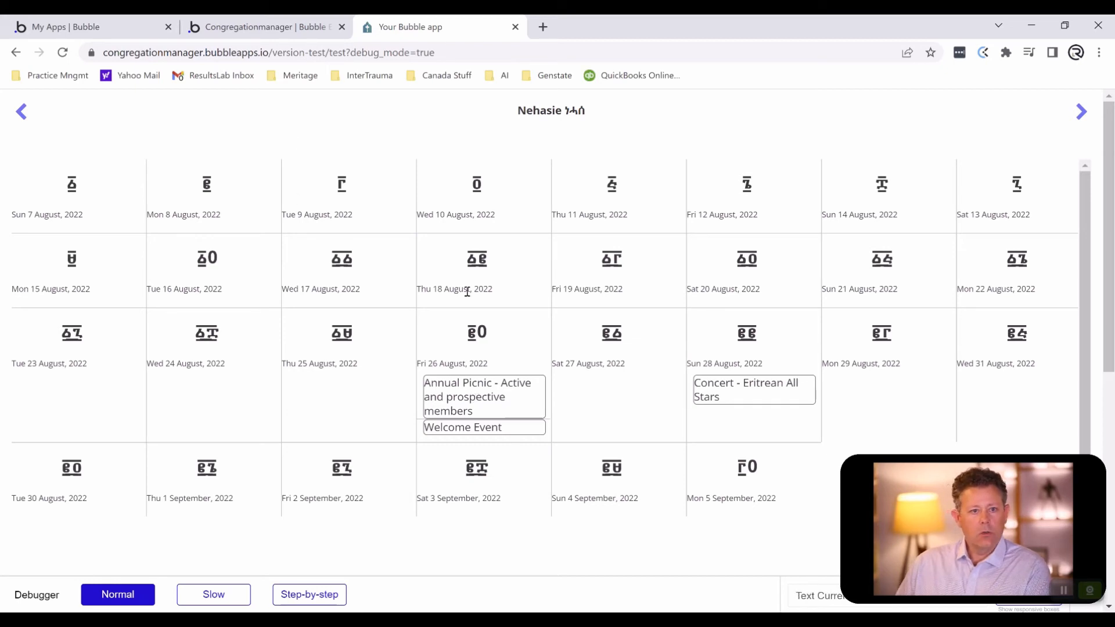
- Turn off the fixed-width setting in the editor for both the Ge'ez numeral text and the Gregorian date text in the day cell
left_click(247, 25)
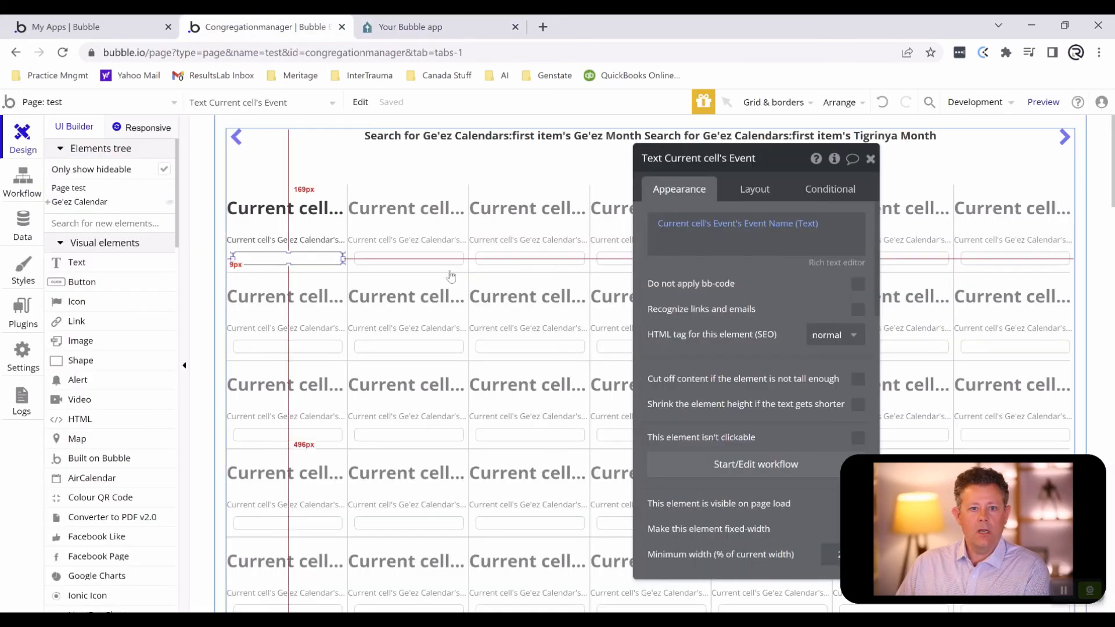
left_click(320, 218)
scroll(759, 384, "down", 3)
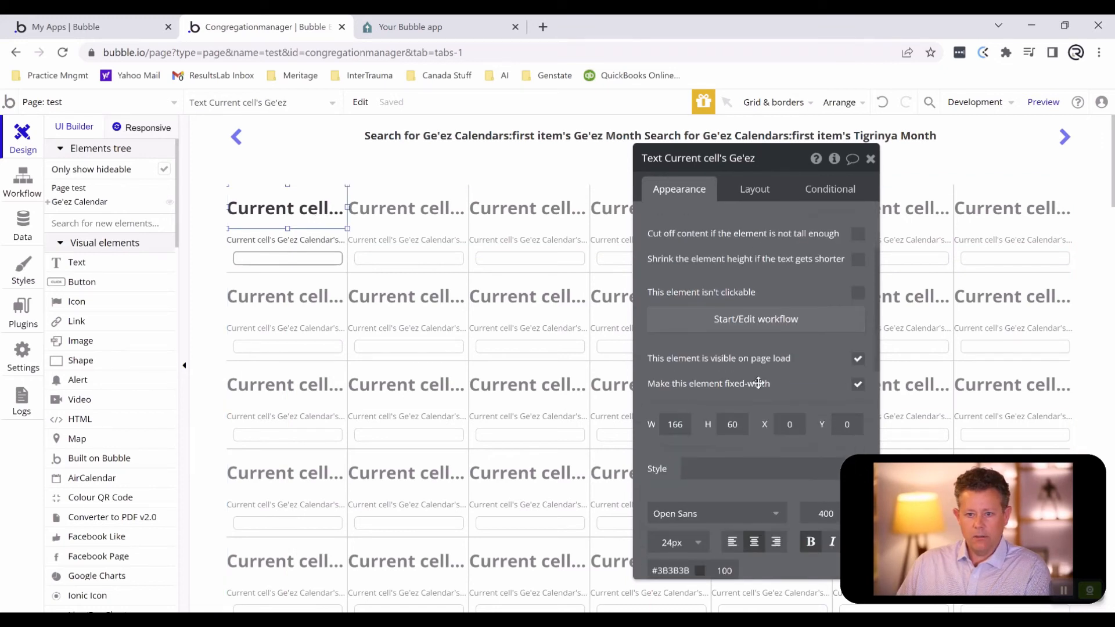
left_click(857, 384)
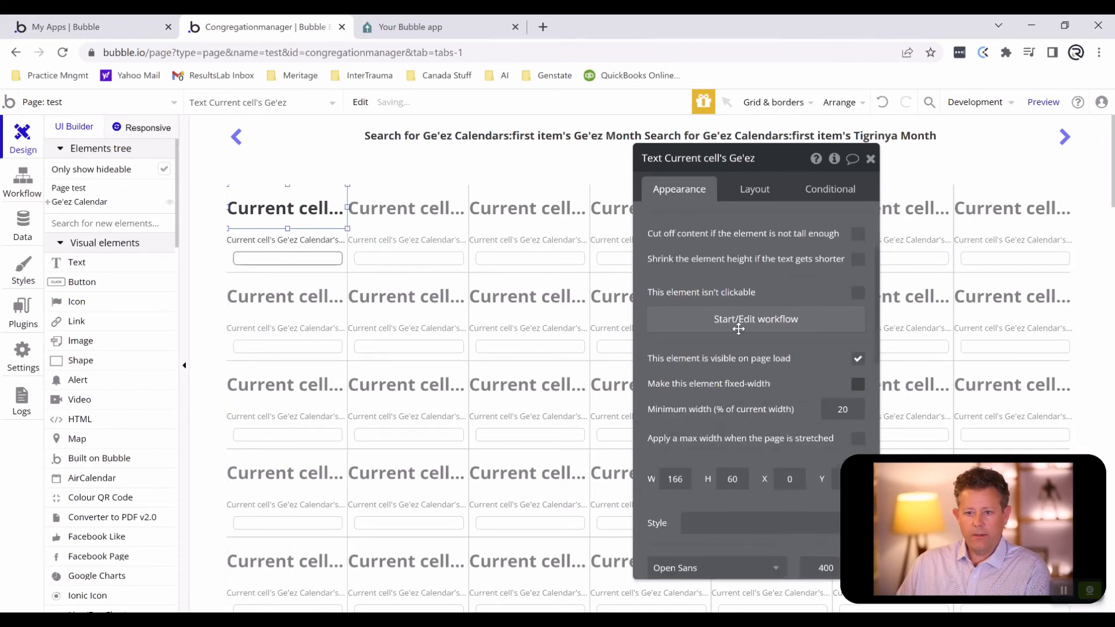
left_click(338, 240)
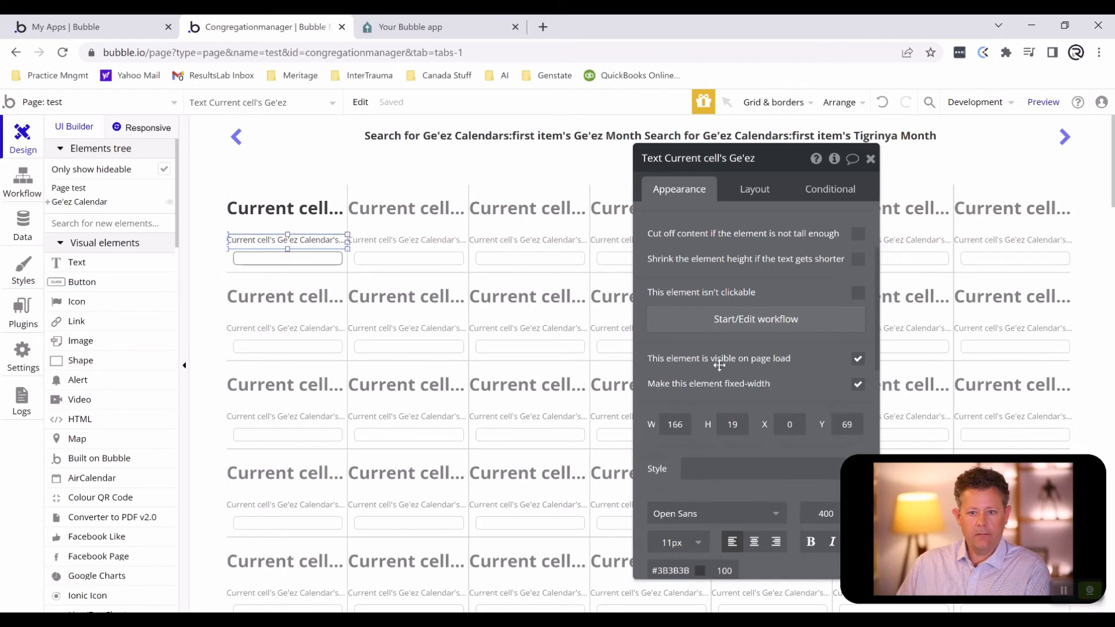
left_click(857, 383)
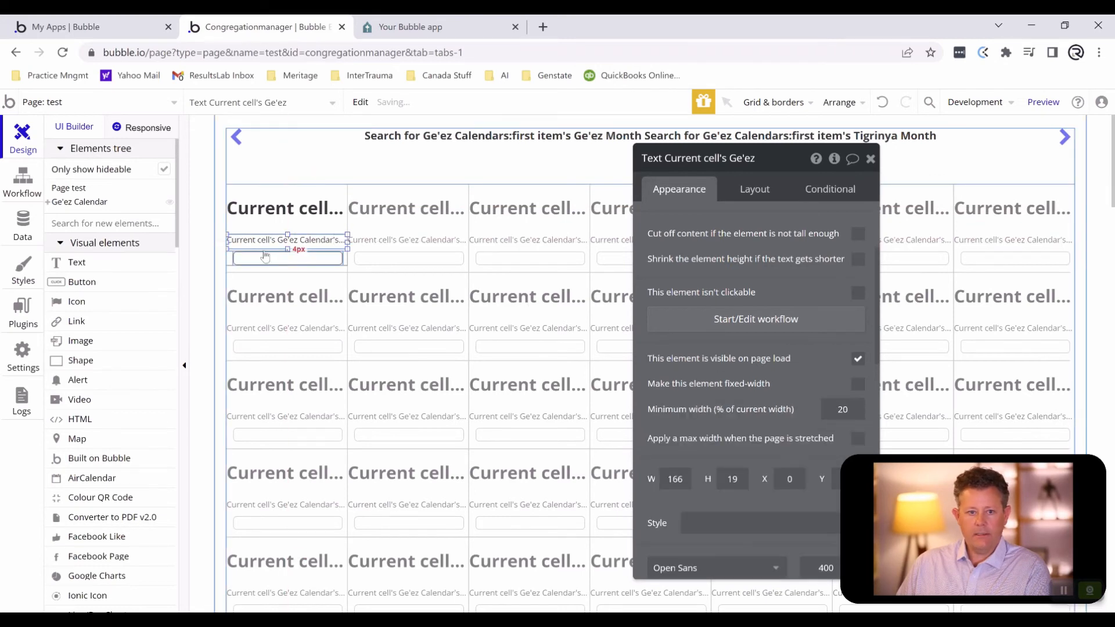
- Check the width settings of the event repeating group and its text, and refresh the calendar preview
left_click(234, 259)
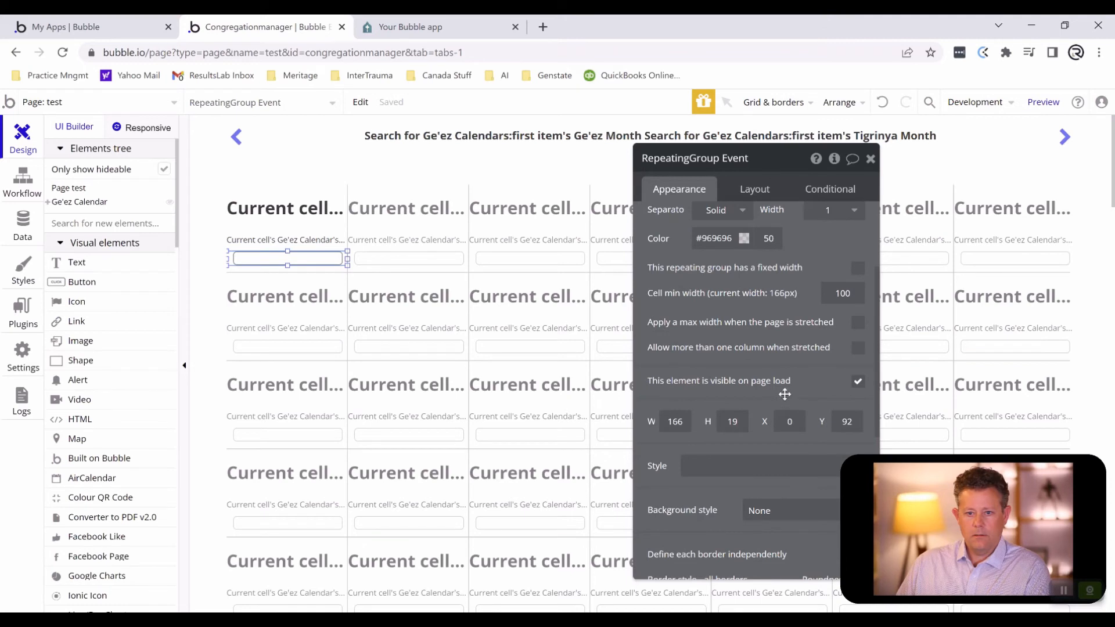
left_click(323, 257)
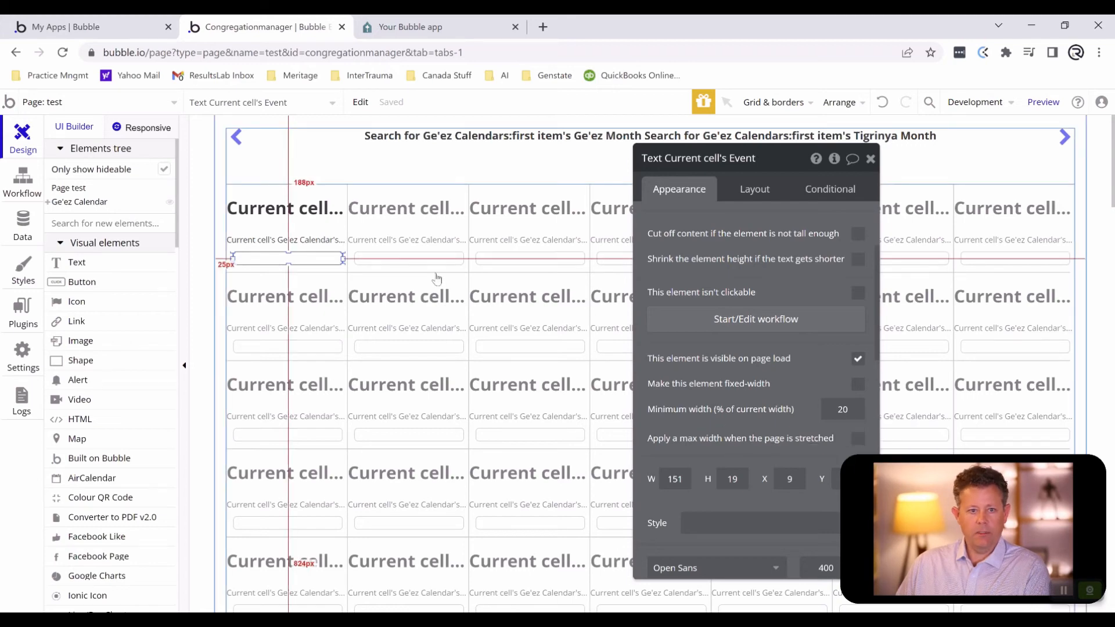
left_click(372, 27)
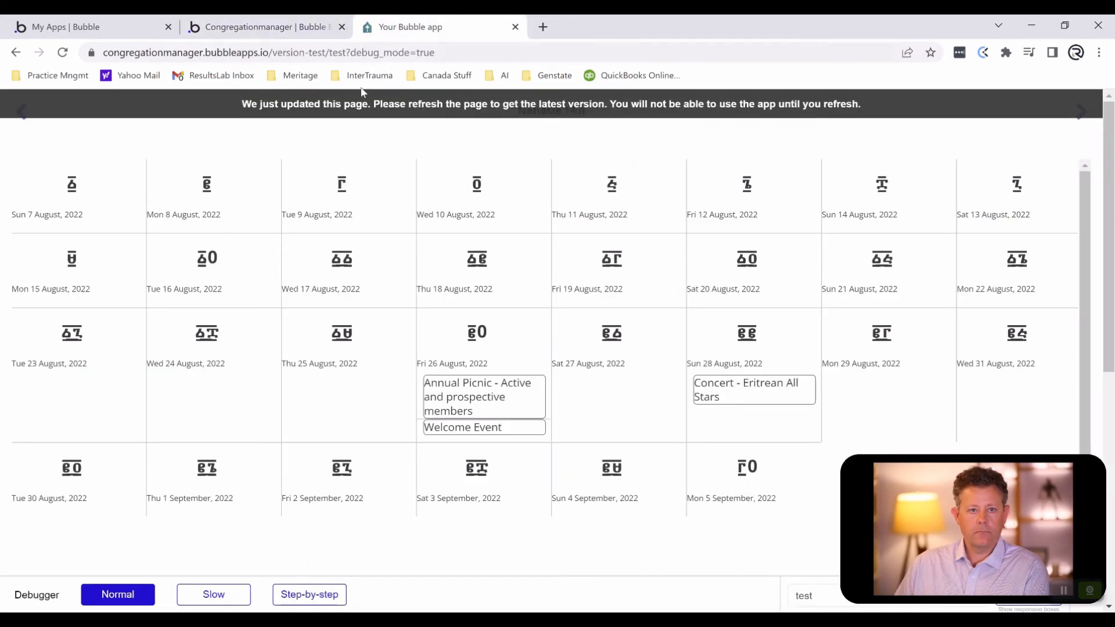
left_click(358, 106)
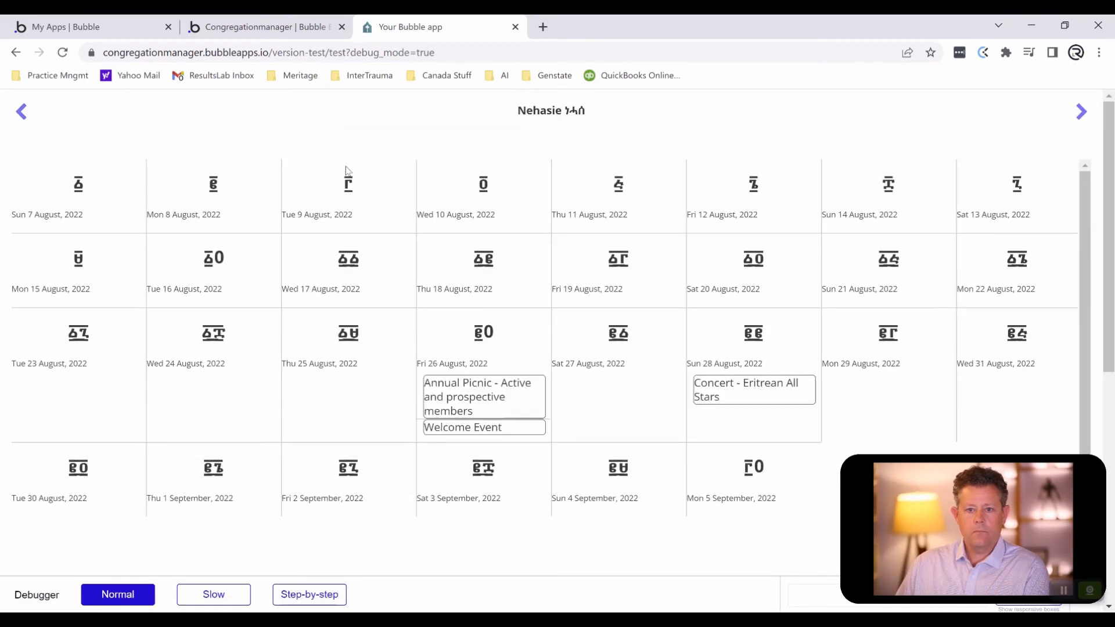
- Center-align the Gregorian date text in the day cell in the editor
left_click(227, 27)
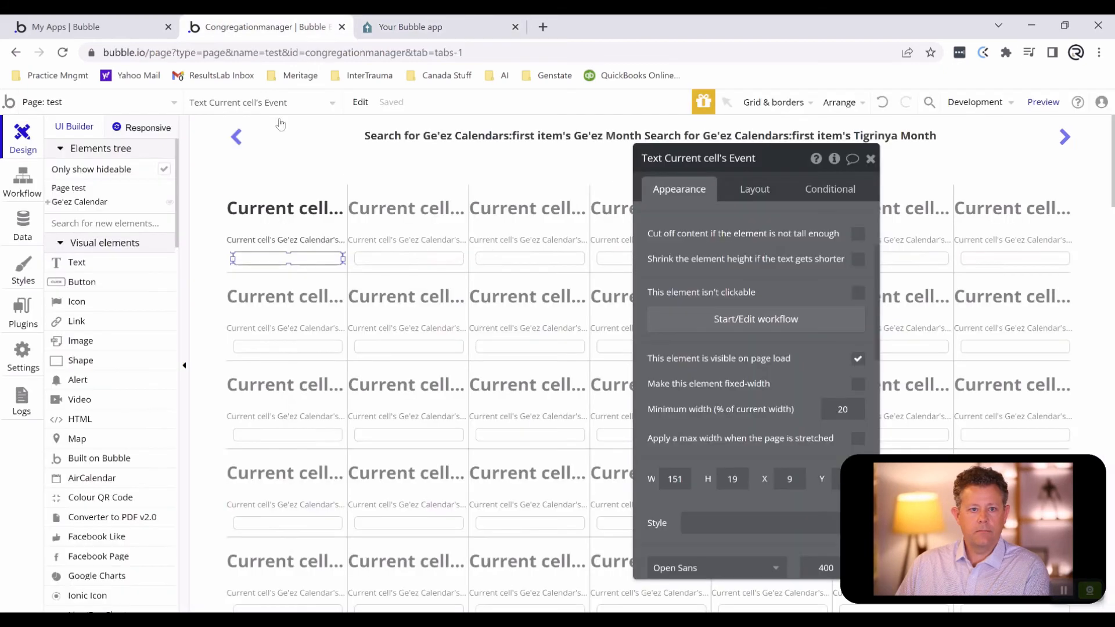
left_click(309, 237)
scroll(746, 462, "down", 4)
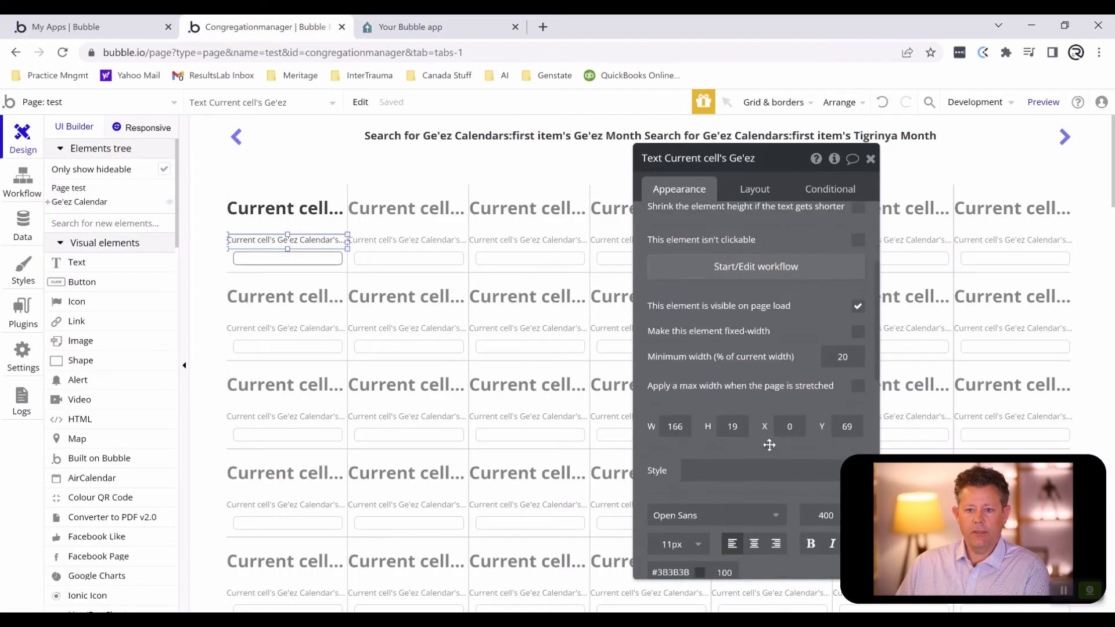
left_click(753, 379)
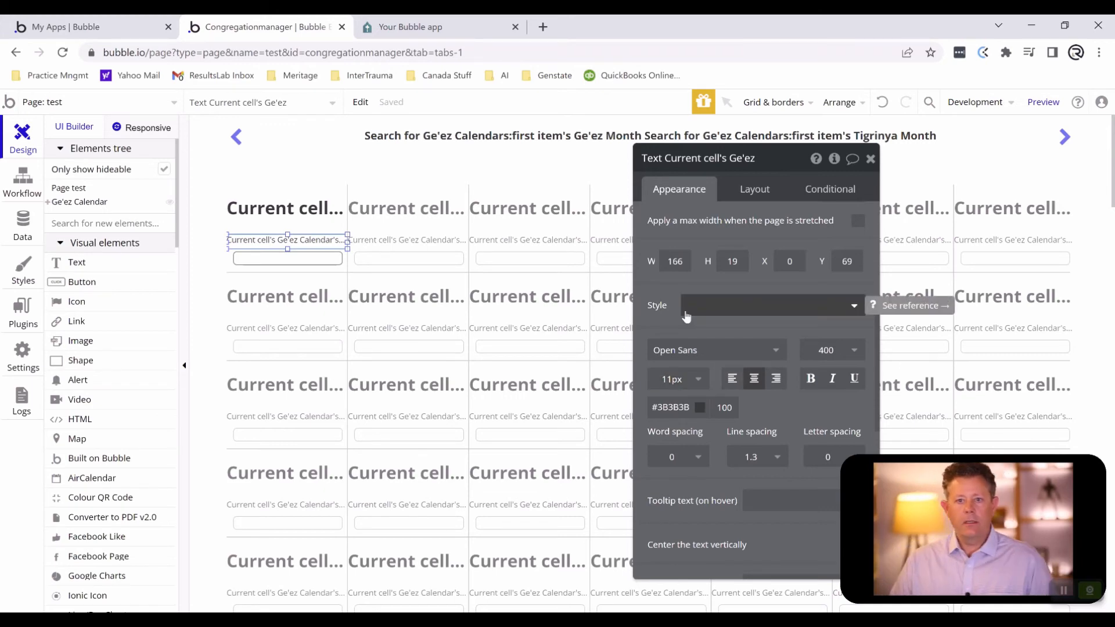
- Refresh the calendar preview and examine its layout at iPhone XR size with the browser's device emulation
left_click(383, 30)
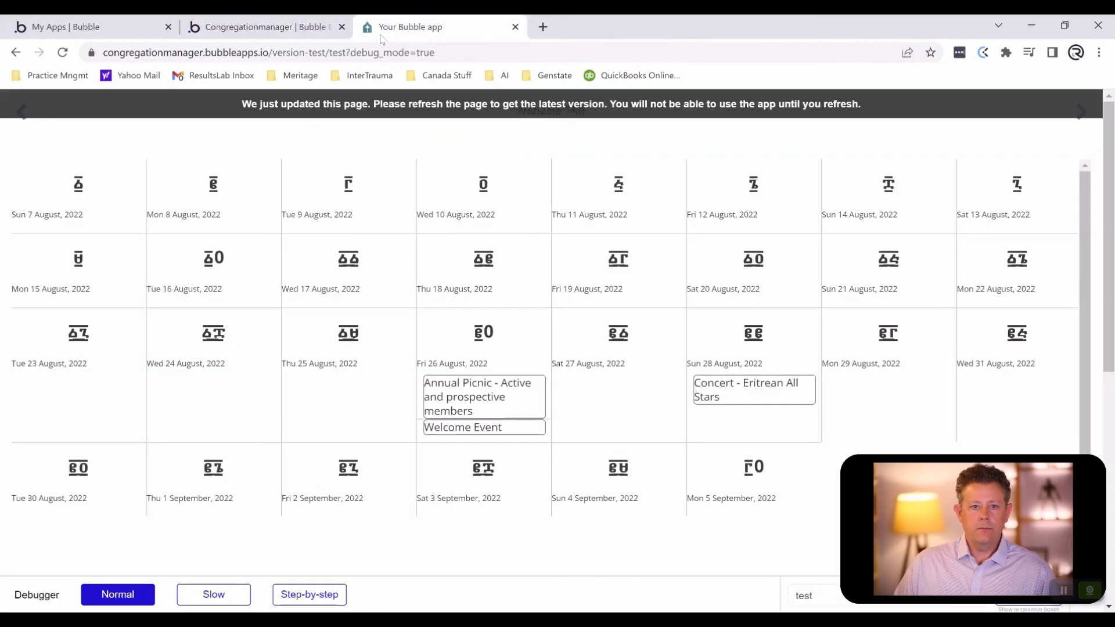
left_click(395, 110)
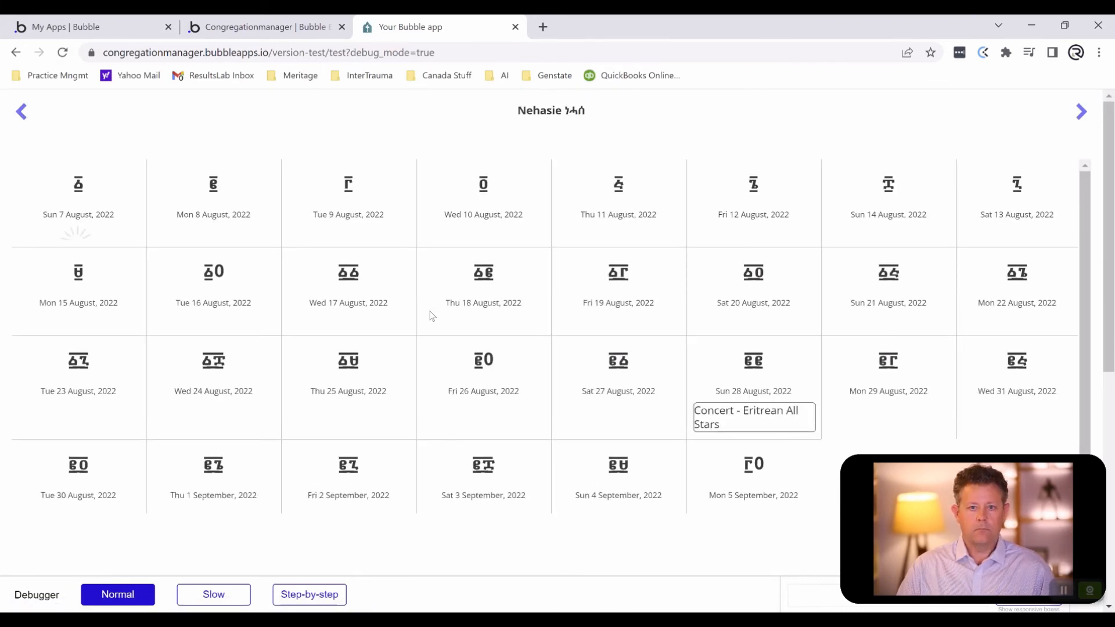
key("ctrl+shift+i")
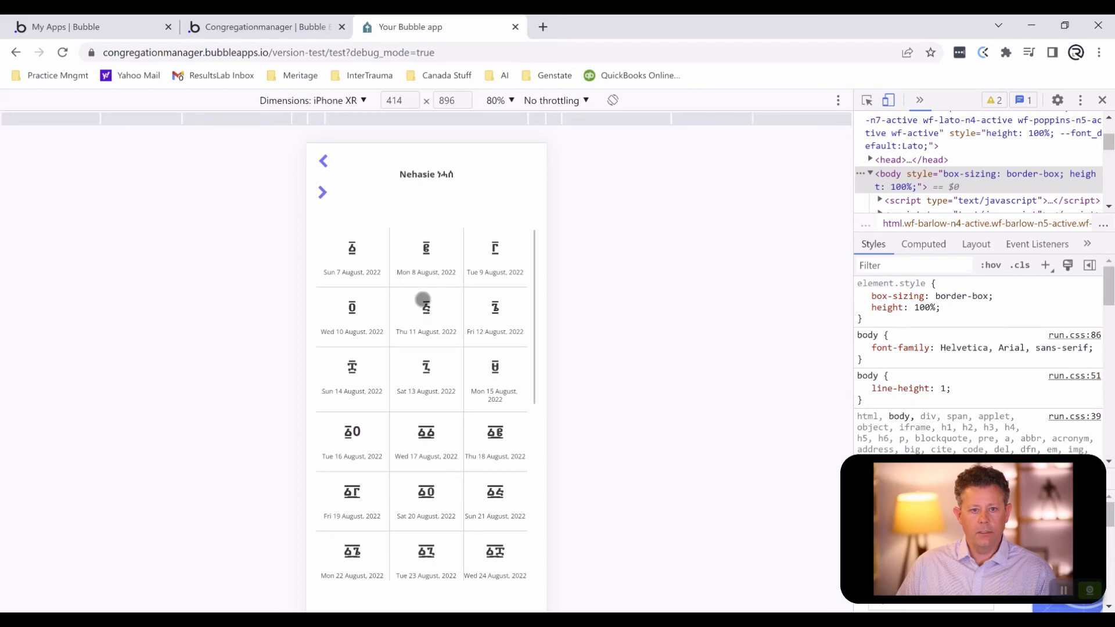
- Switch the Ge'ez Calendar group in the editor from the Default Group style to no style and review its appearance settings
left_click(240, 35)
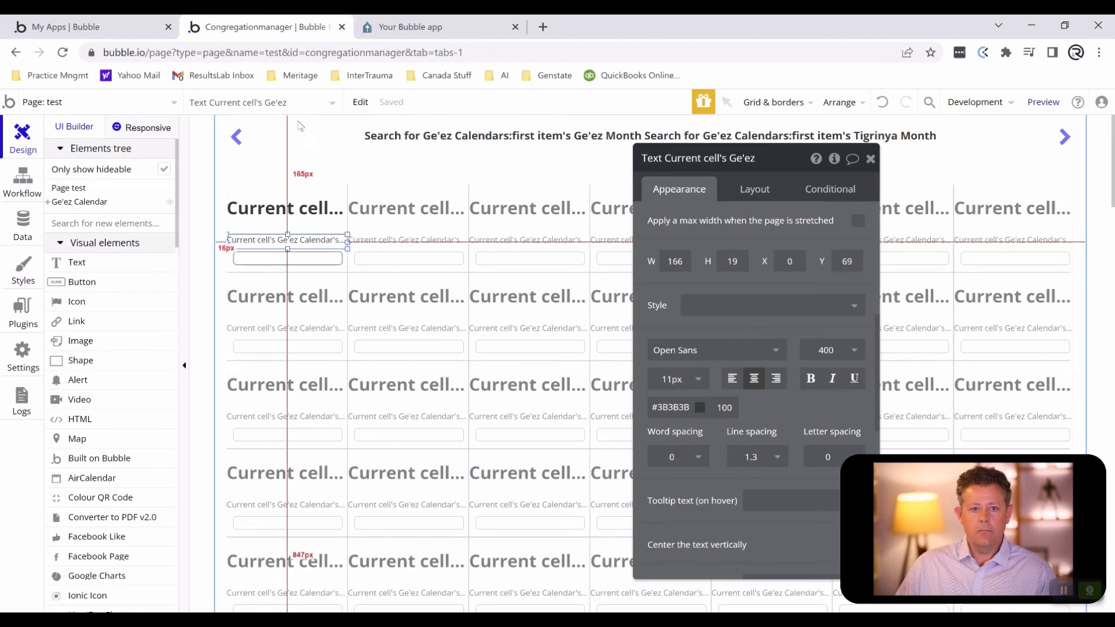
left_click(231, 165)
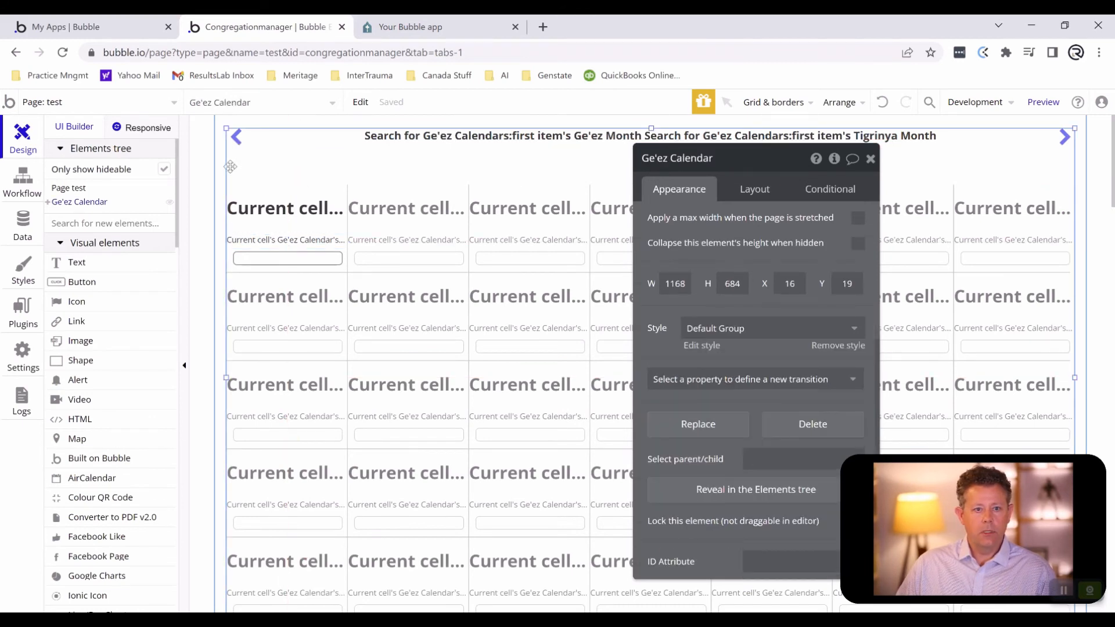
left_click(765, 330)
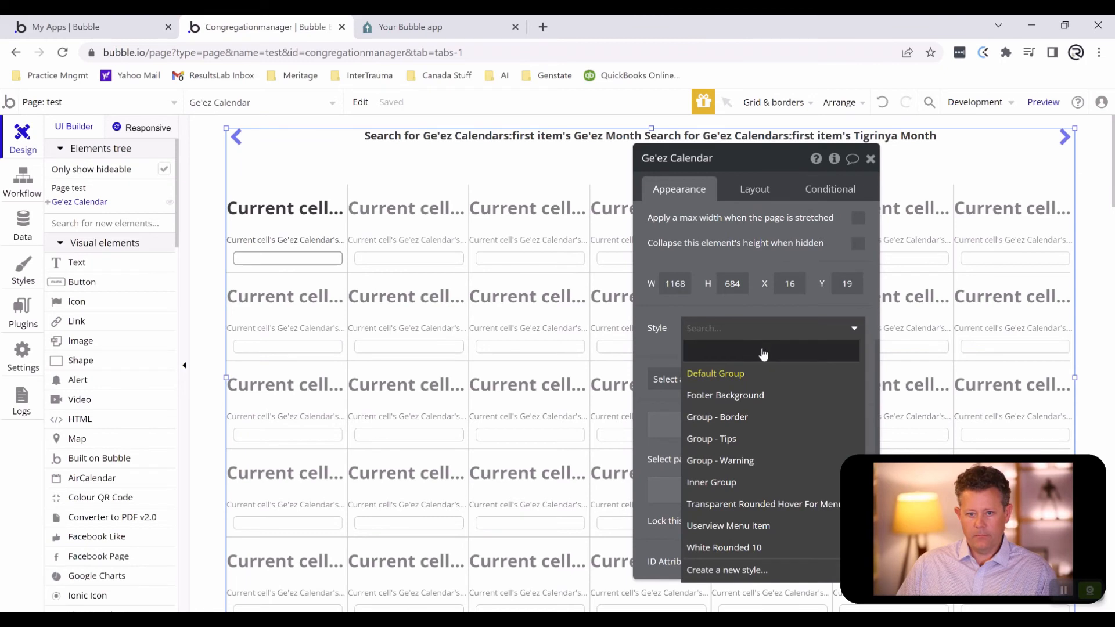
left_click(763, 353)
scroll(731, 391, "down", 3)
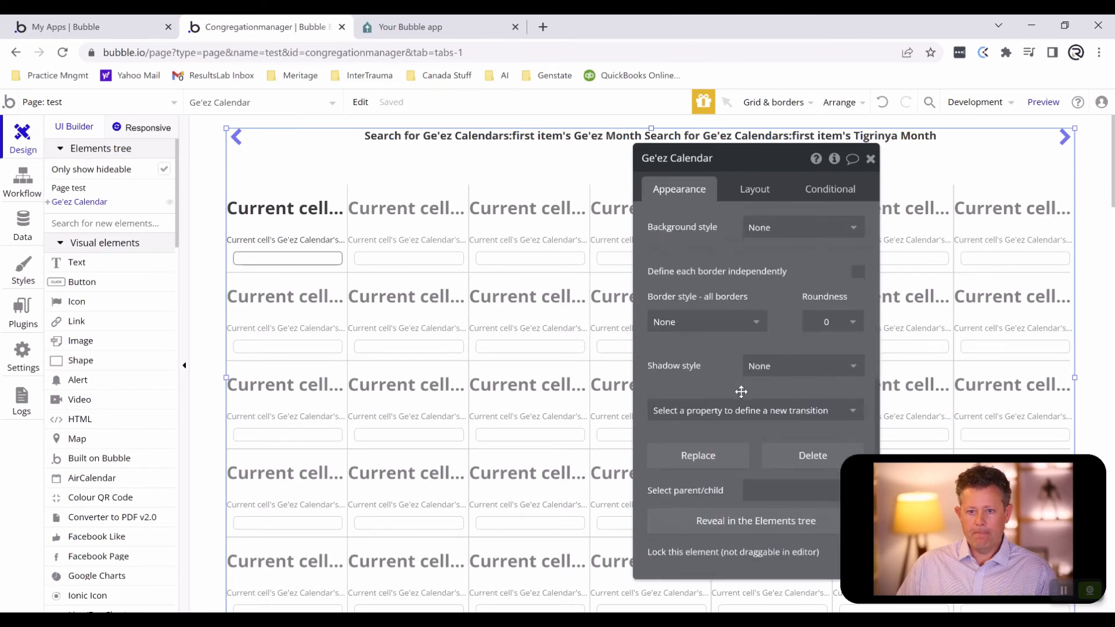
scroll(742, 391, "up", 3)
- Clear the style of the Ge'ez Calendar repeating group and set its minimum cell width to 40
left_click(528, 339)
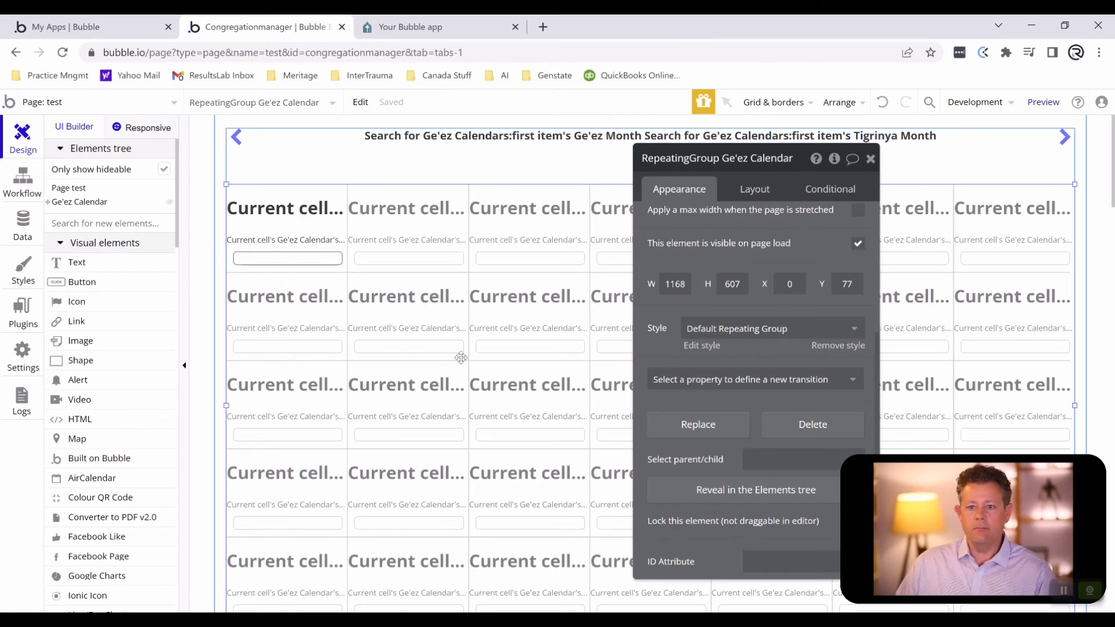
left_click(789, 330)
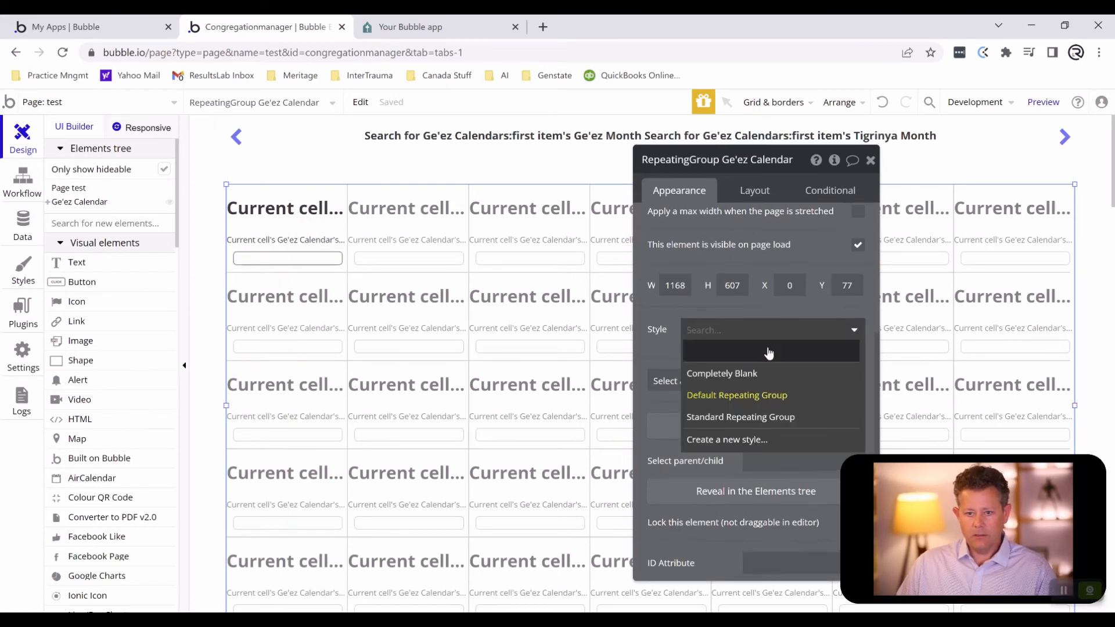
left_click(769, 352)
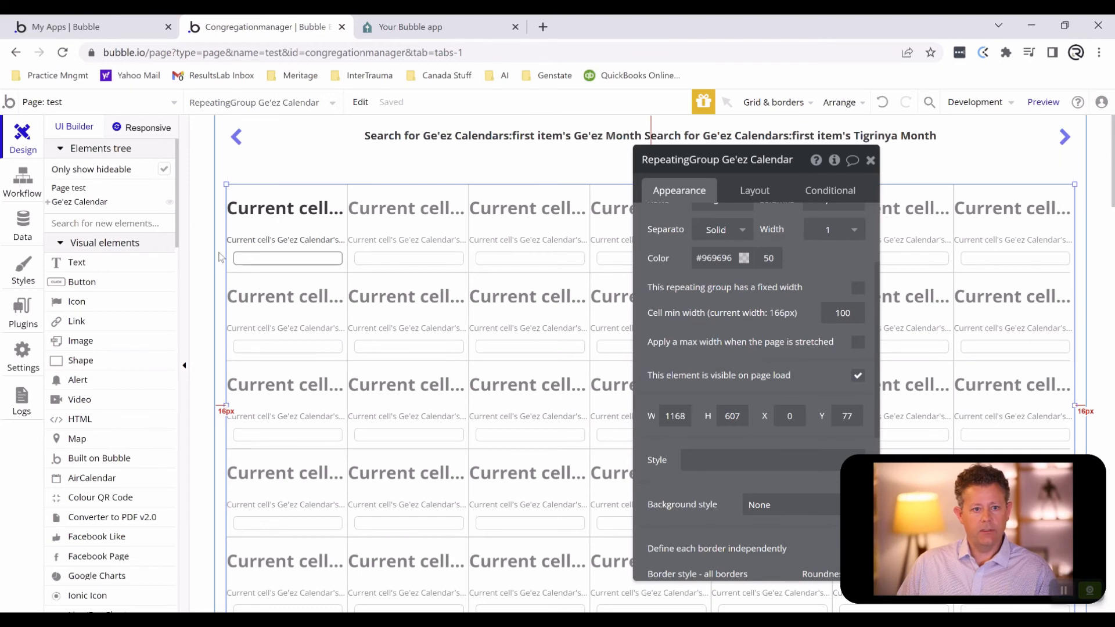
left_click(824, 312)
type("40")
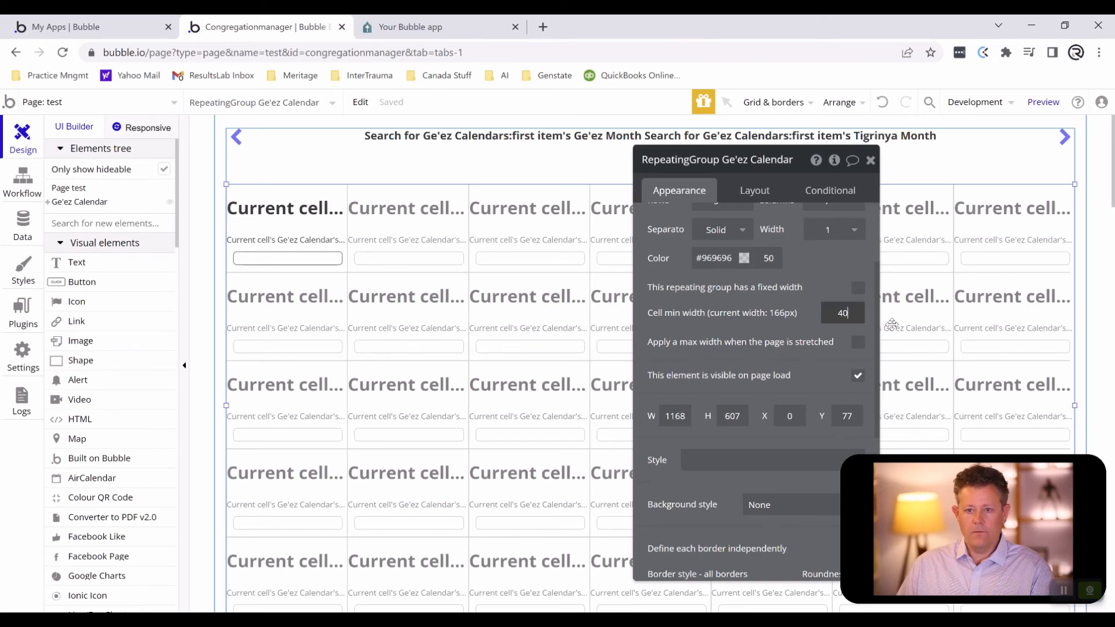
left_click(717, 303)
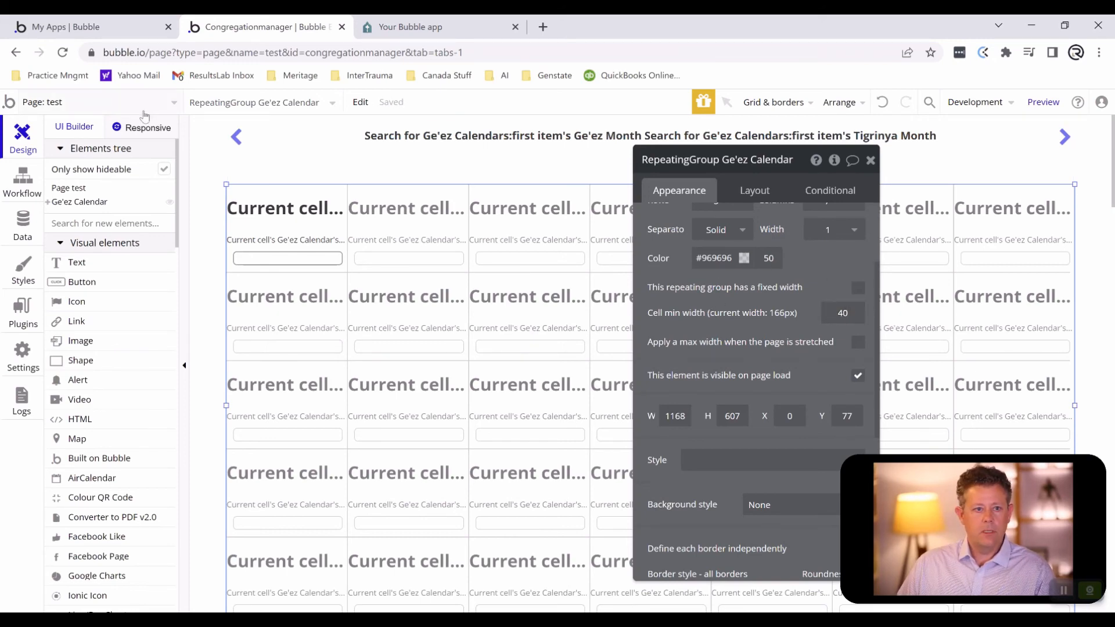
- Examine the page's responsive layout at the tablet, landscape phone and portrait phone widths
left_click(145, 131)
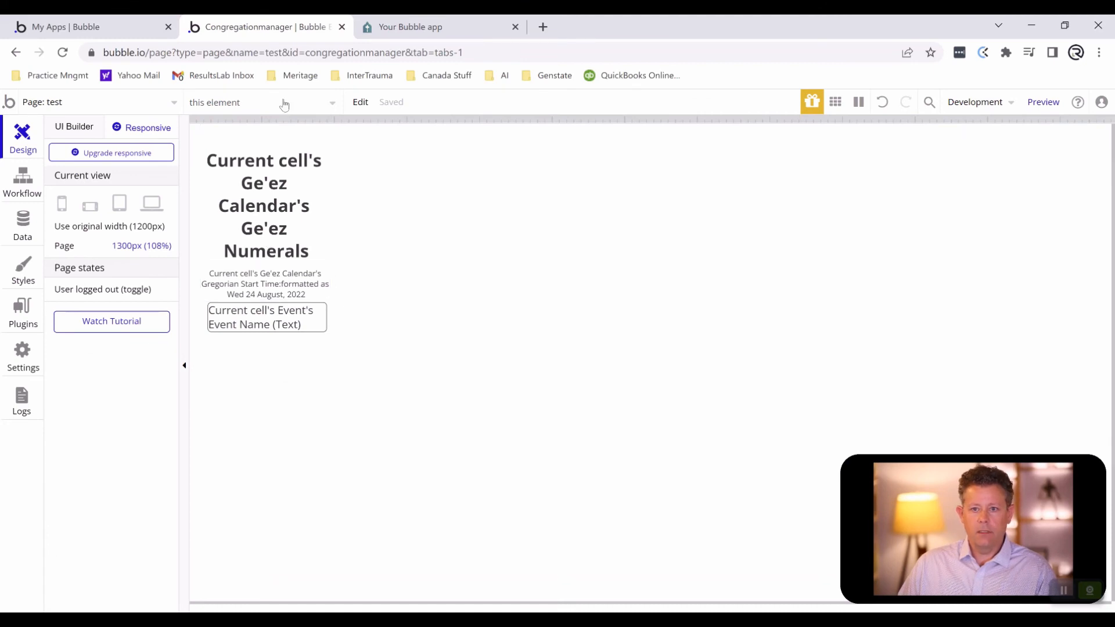
left_click(120, 203)
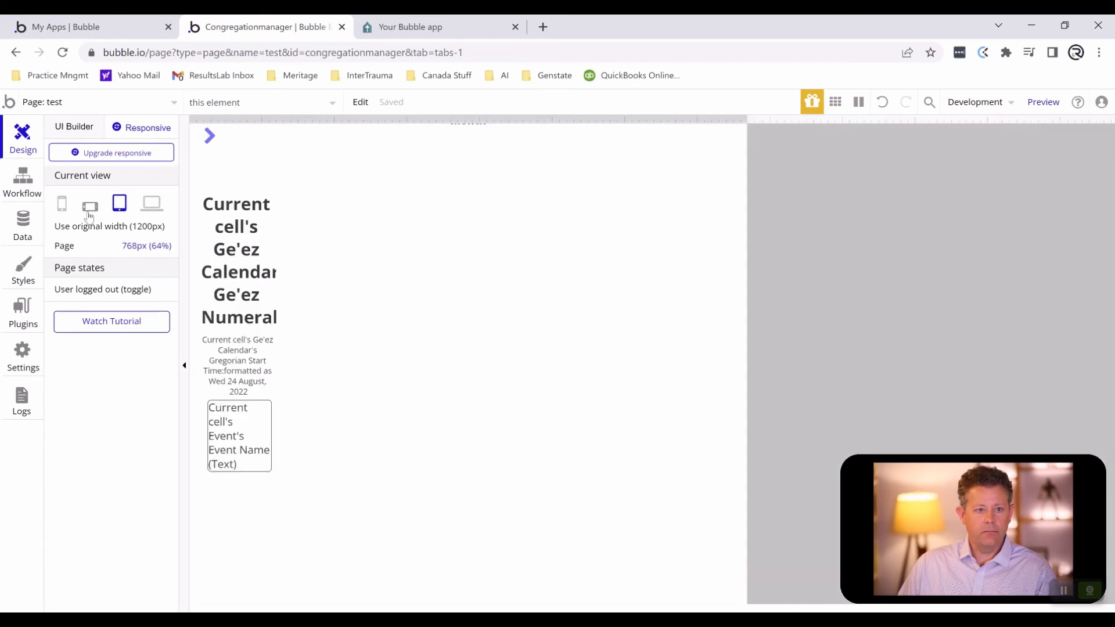
left_click(90, 208)
left_click(61, 203)
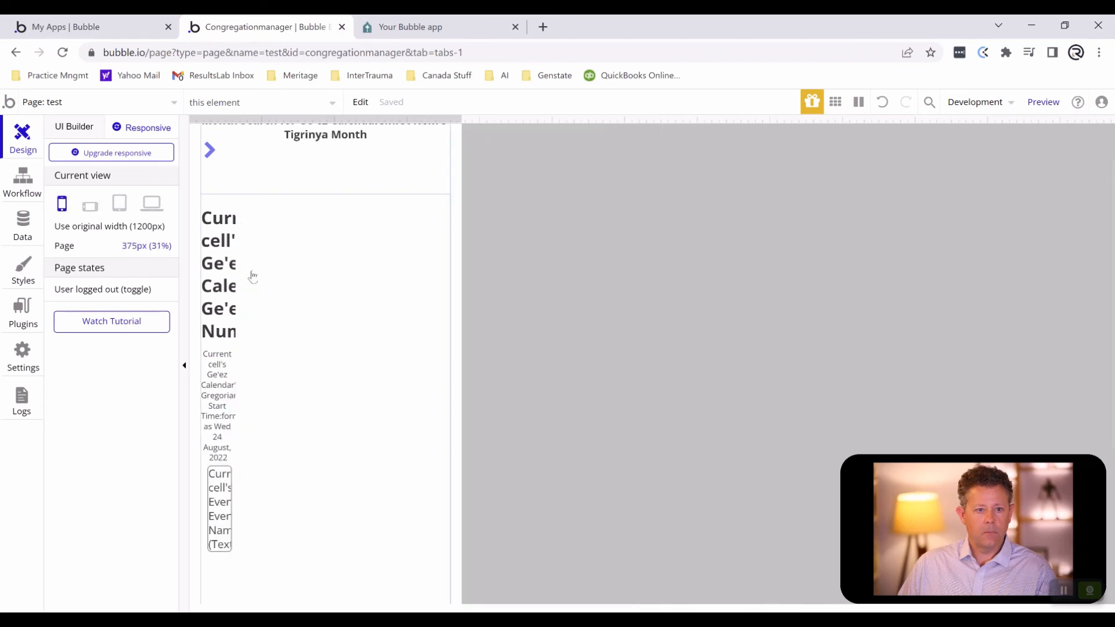
- Reload the iPhone XR preview and check the day columns and event boxes throughout the month
left_click(394, 30)
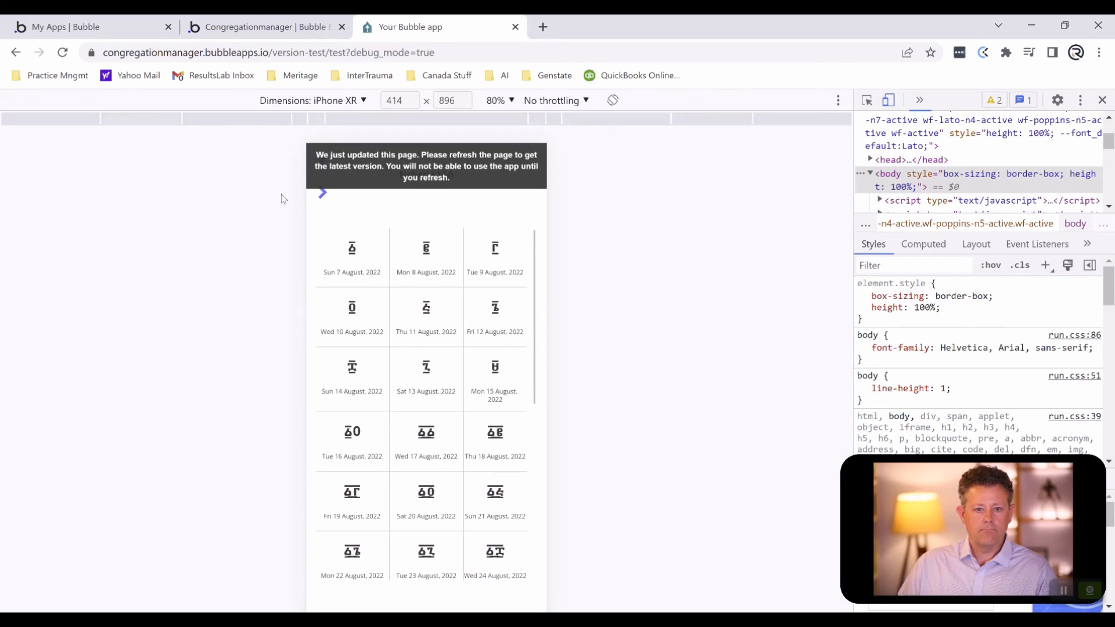
key("F5")
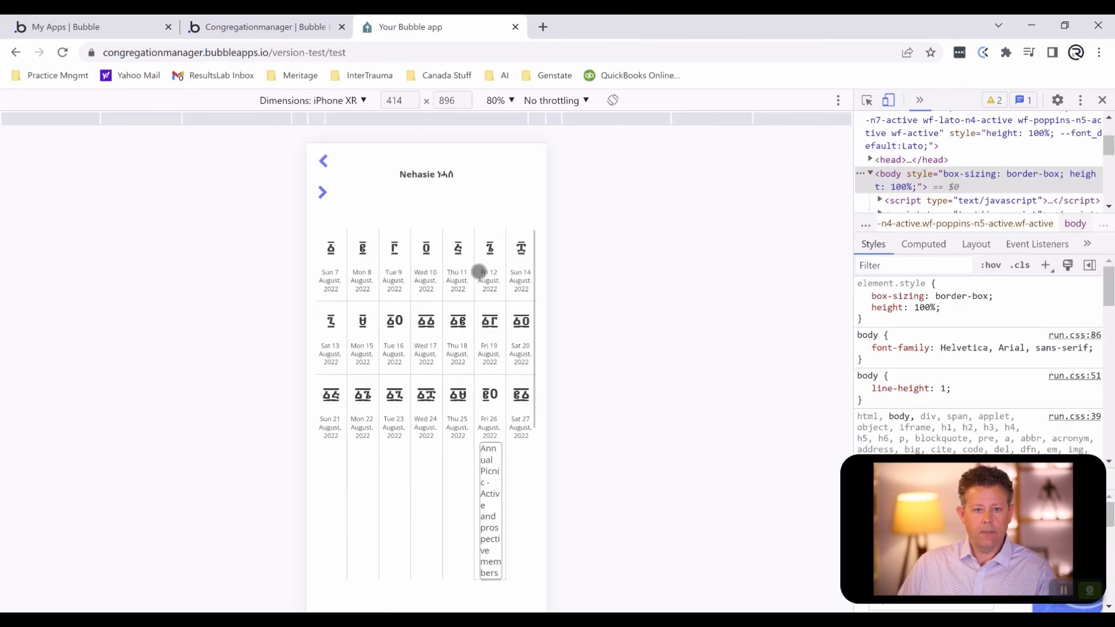
scroll(441, 311, "down", 5)
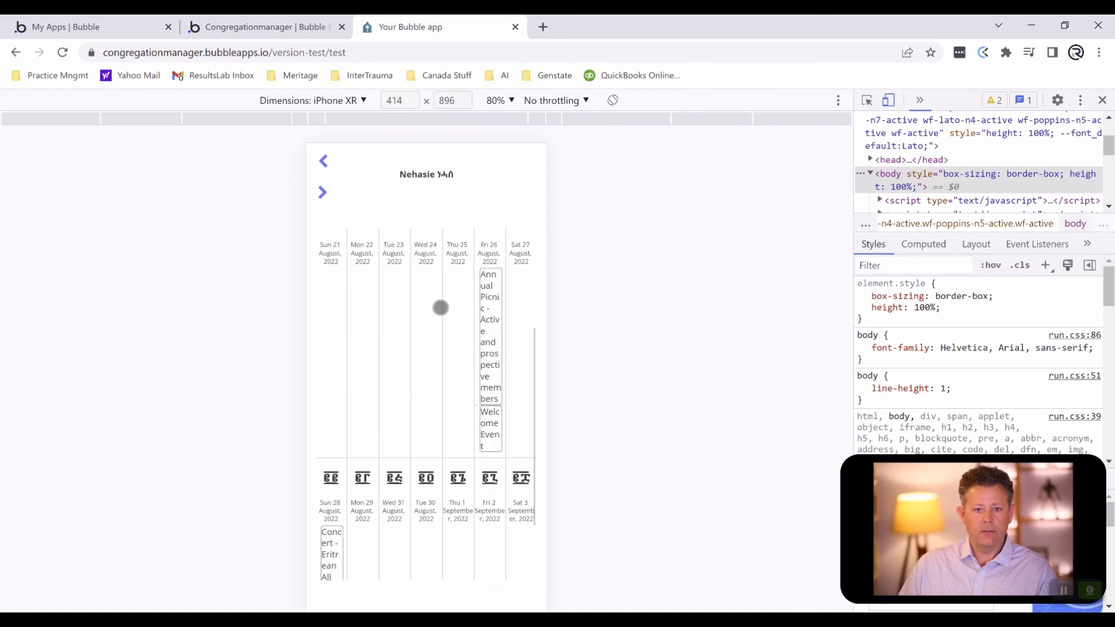
scroll(439, 307, "up", 3)
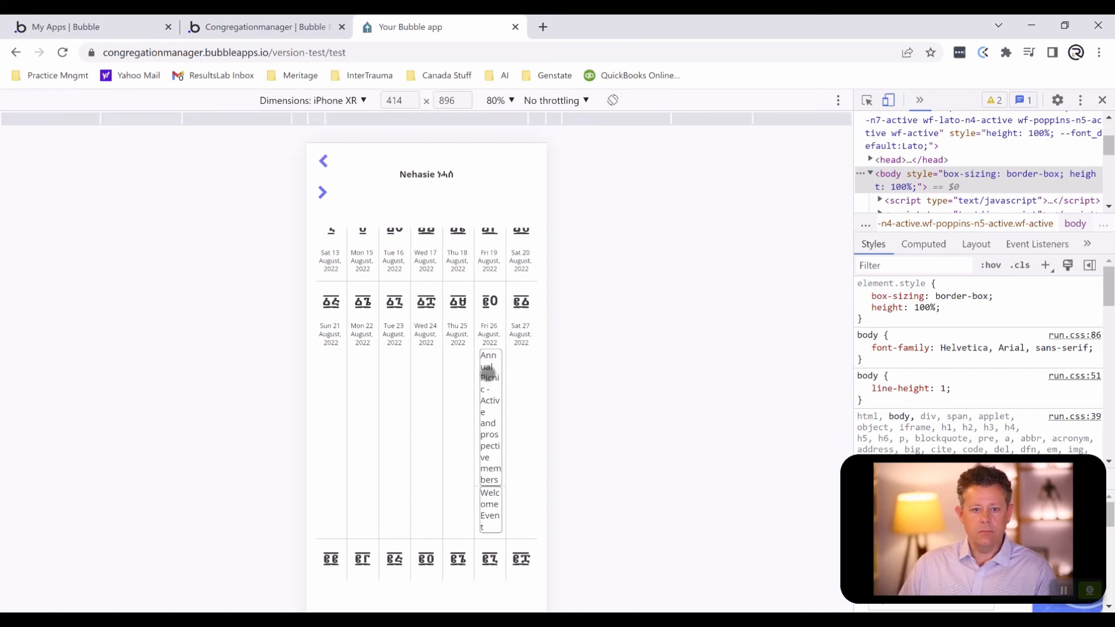
scroll(435, 338, "up", 2)
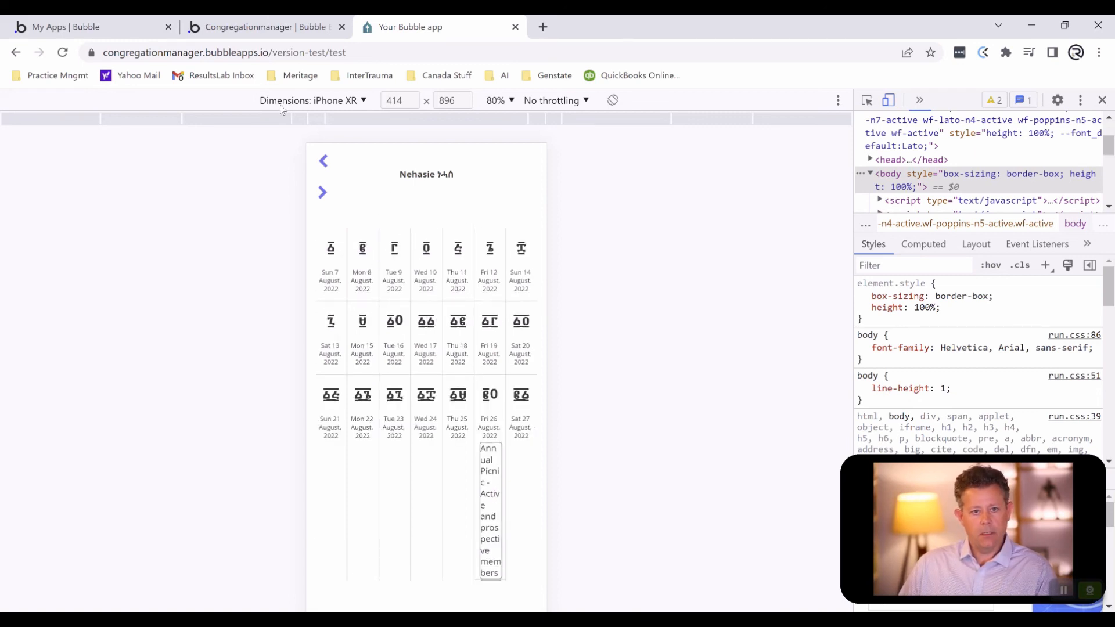
- Return to the editor and compare the page's design layout with its responsive phone view
left_click(256, 27)
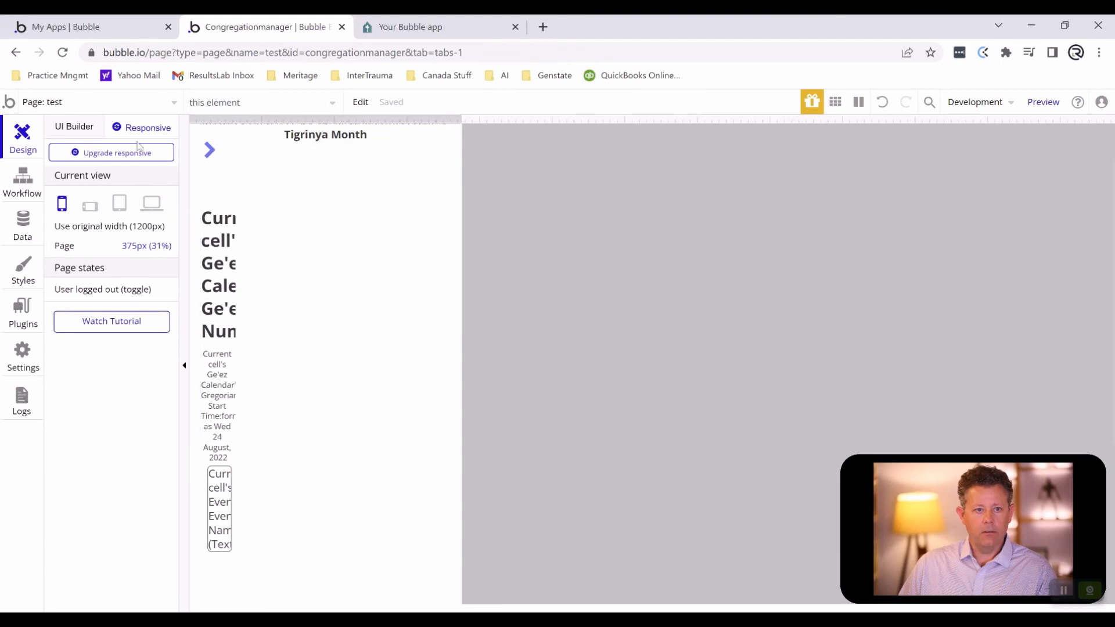
left_click(70, 127)
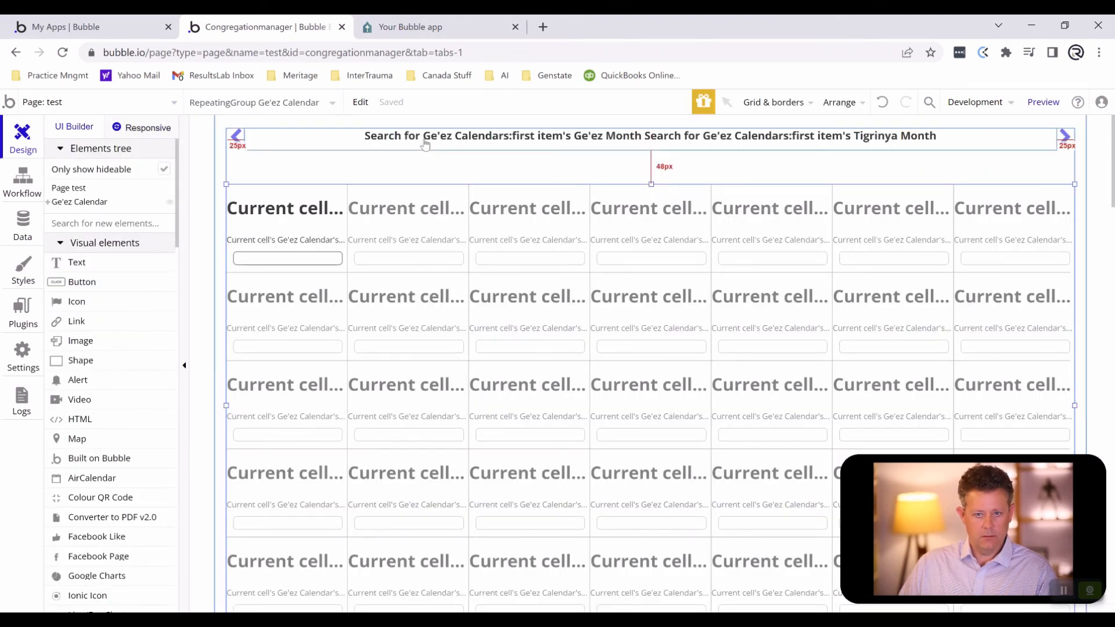
left_click(131, 127)
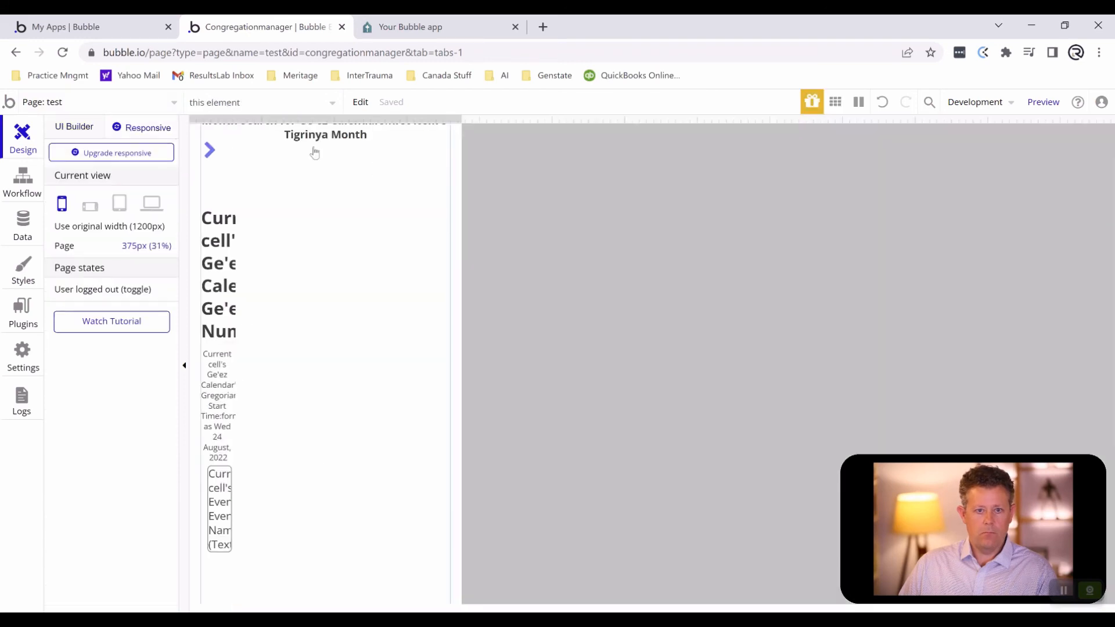
- Examine the page's responsive layout from the 1200 px desktop width down to about 861 px
left_click(79, 128)
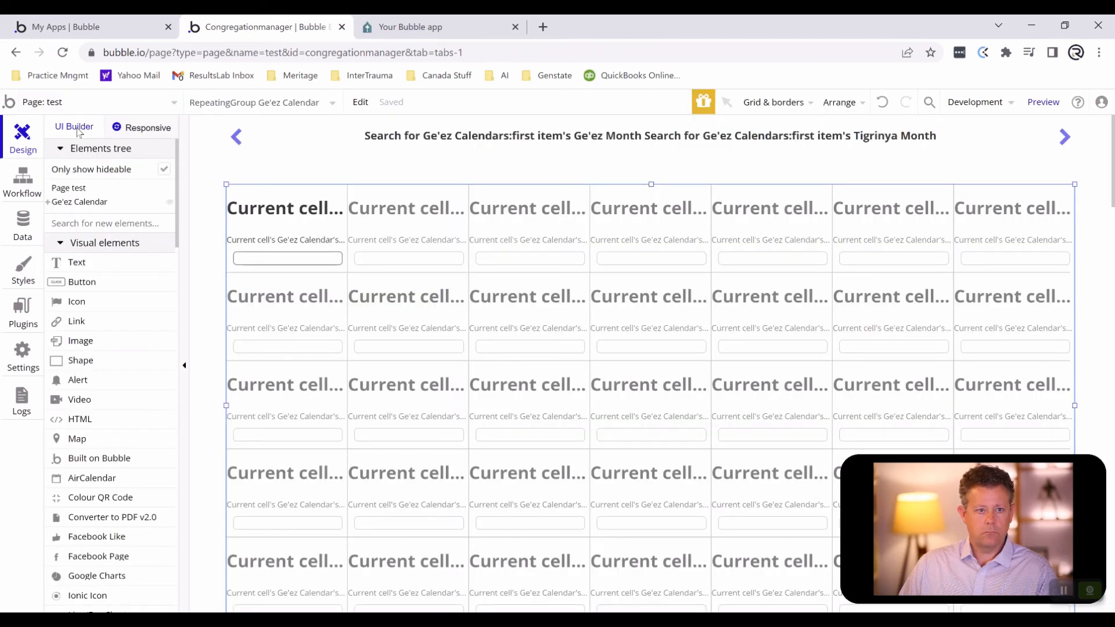
left_click(140, 129)
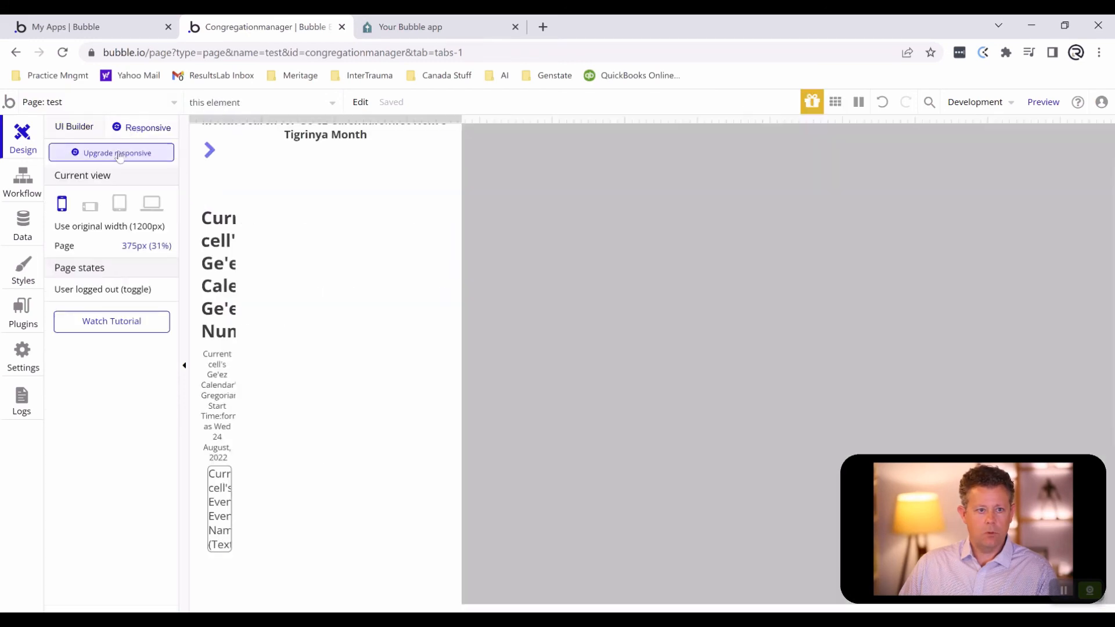
left_click(154, 208)
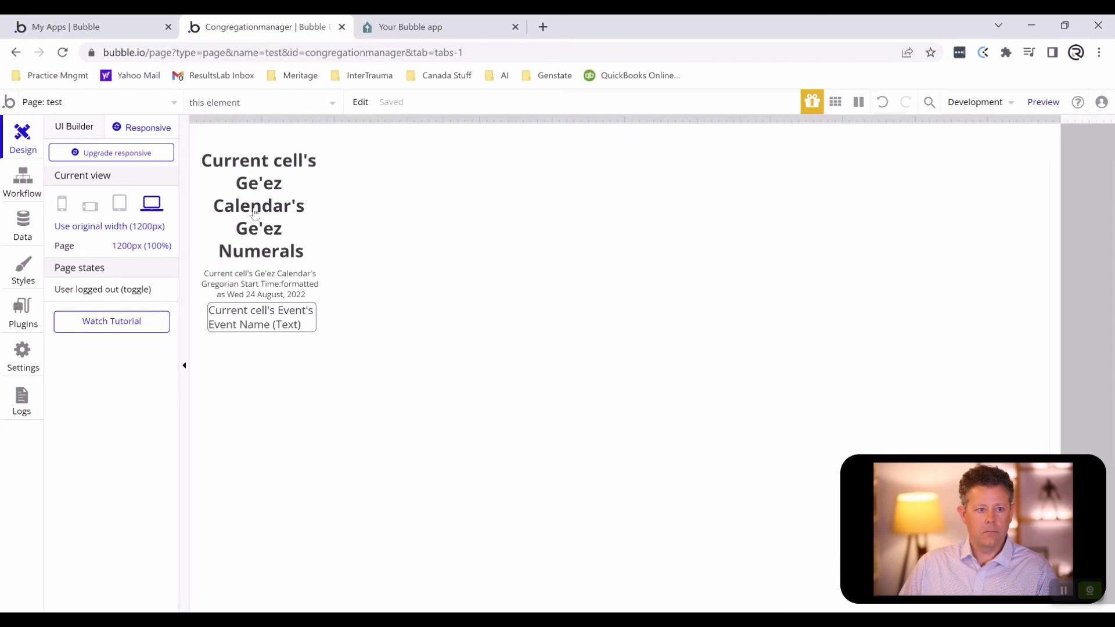
left_click_drag(1060, 120, 969, 120)
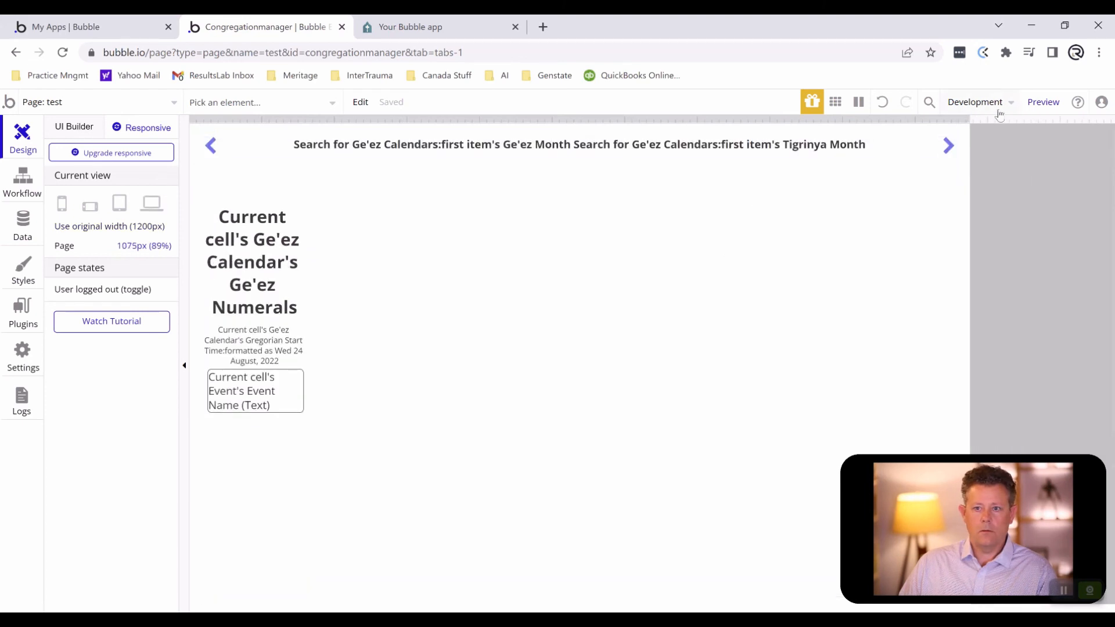
left_click_drag(969, 119, 815, 116)
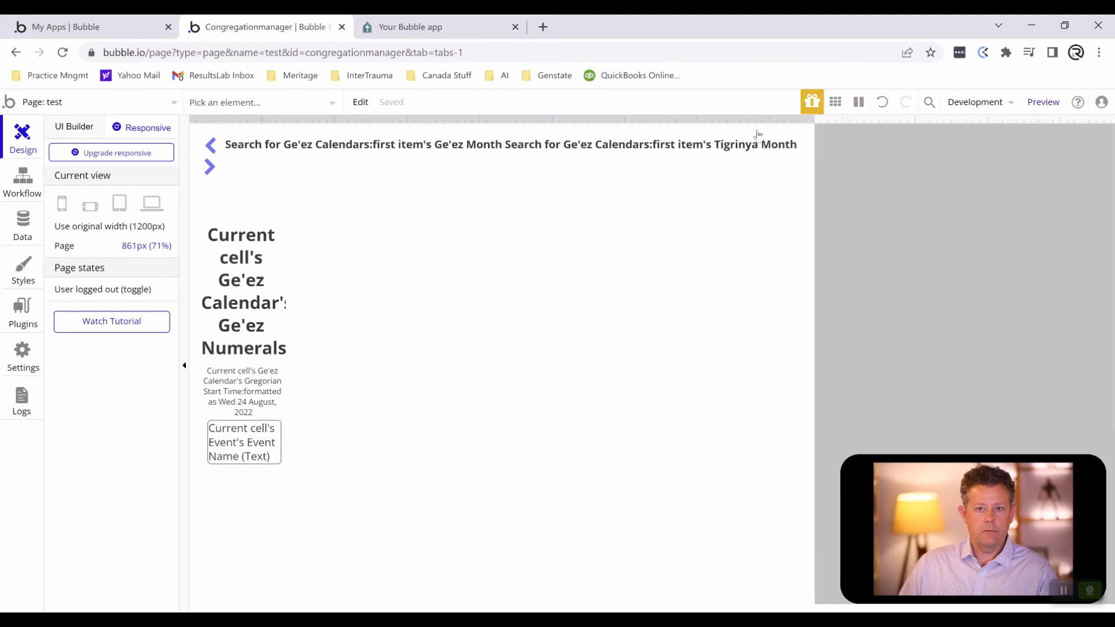
- Set the minimum width of the month heading text to 0%
left_click(748, 150)
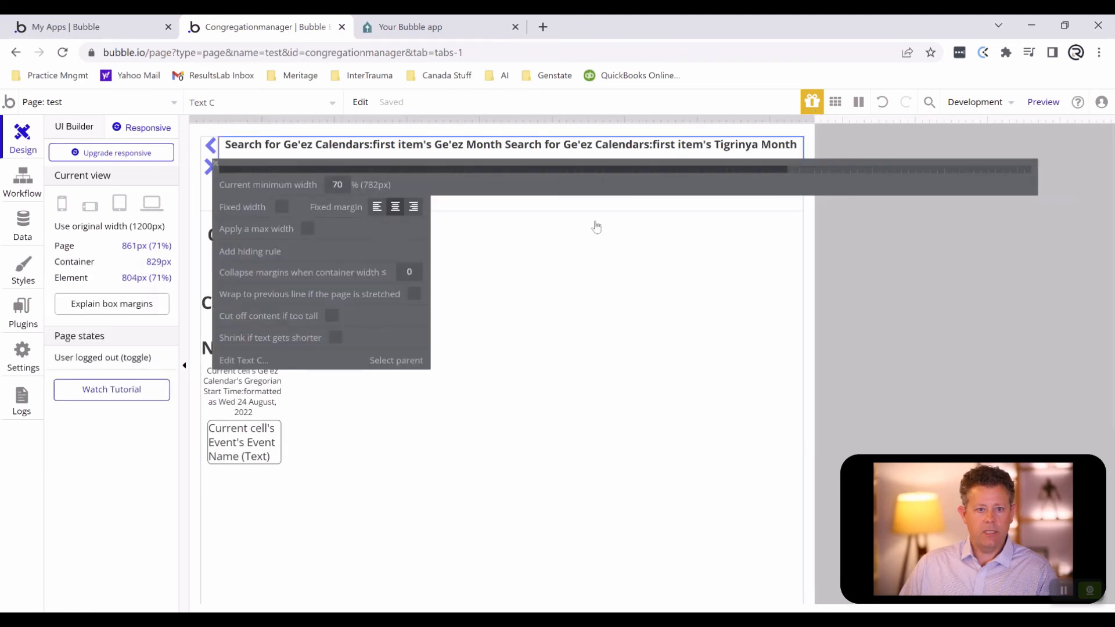
double_click(327, 185)
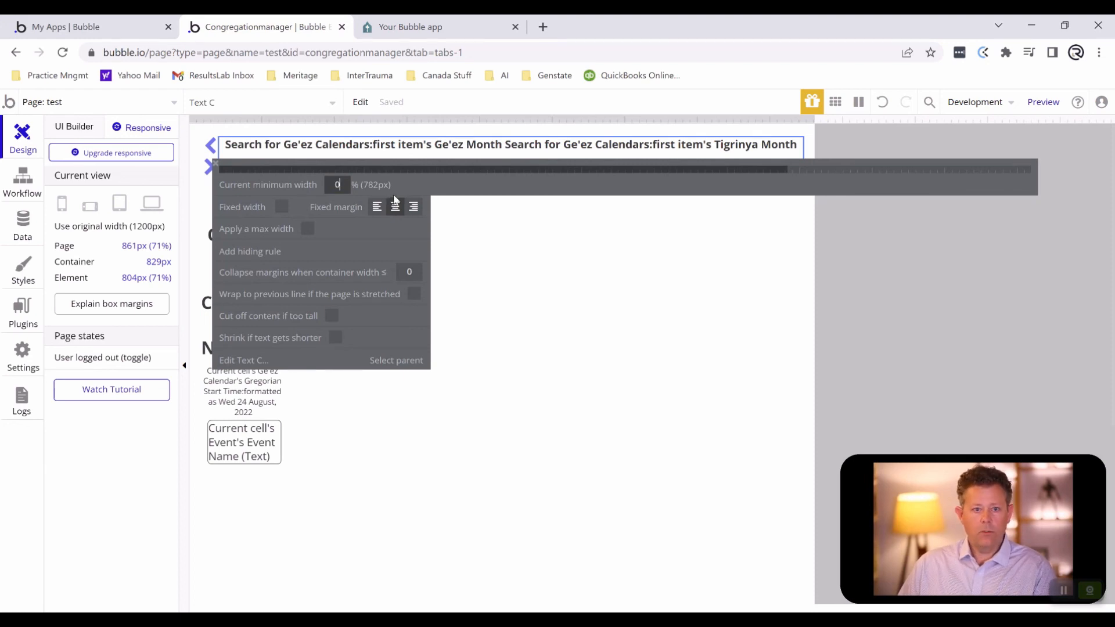
type("0")
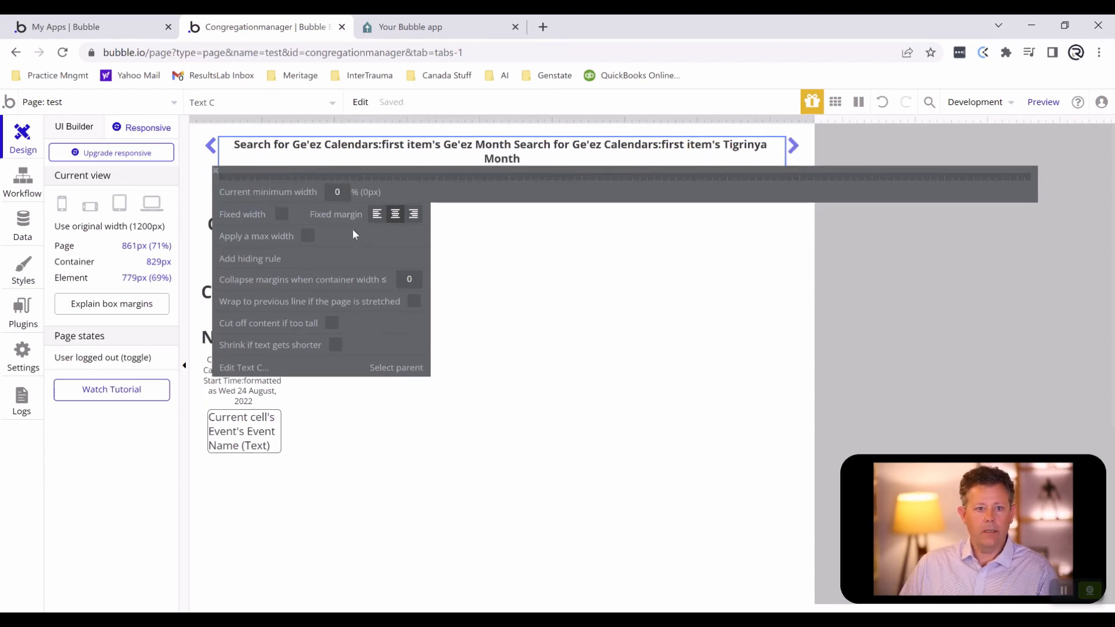
- Load the latest version in the iPhone XR preview and check the months from Nehasie forward to Maskarram and back
left_click(406, 26)
left_click(398, 156)
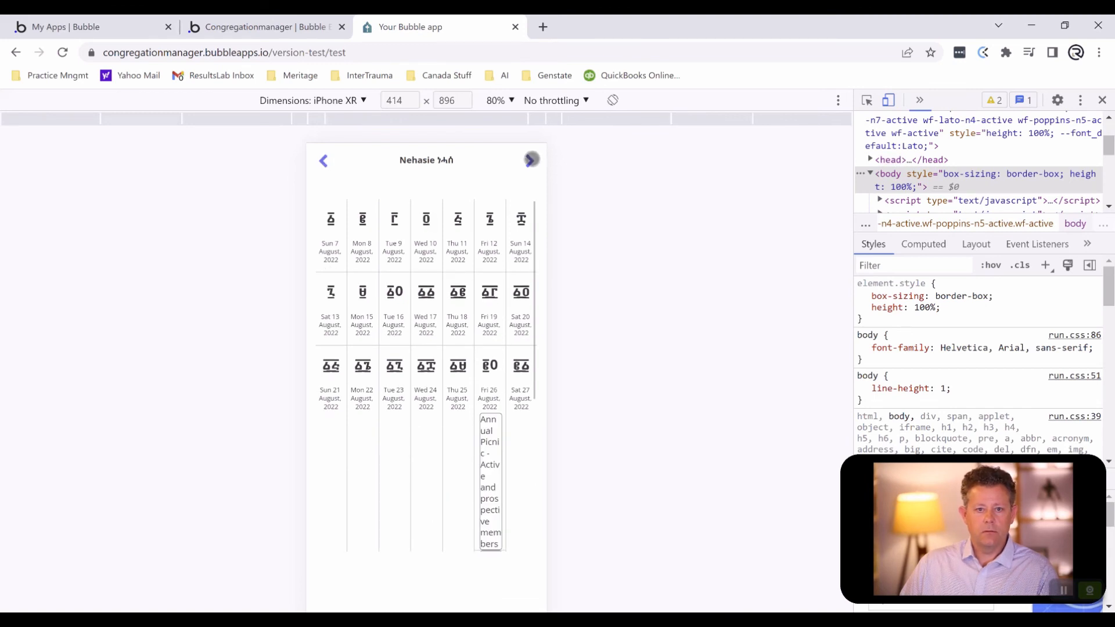
left_click(531, 159)
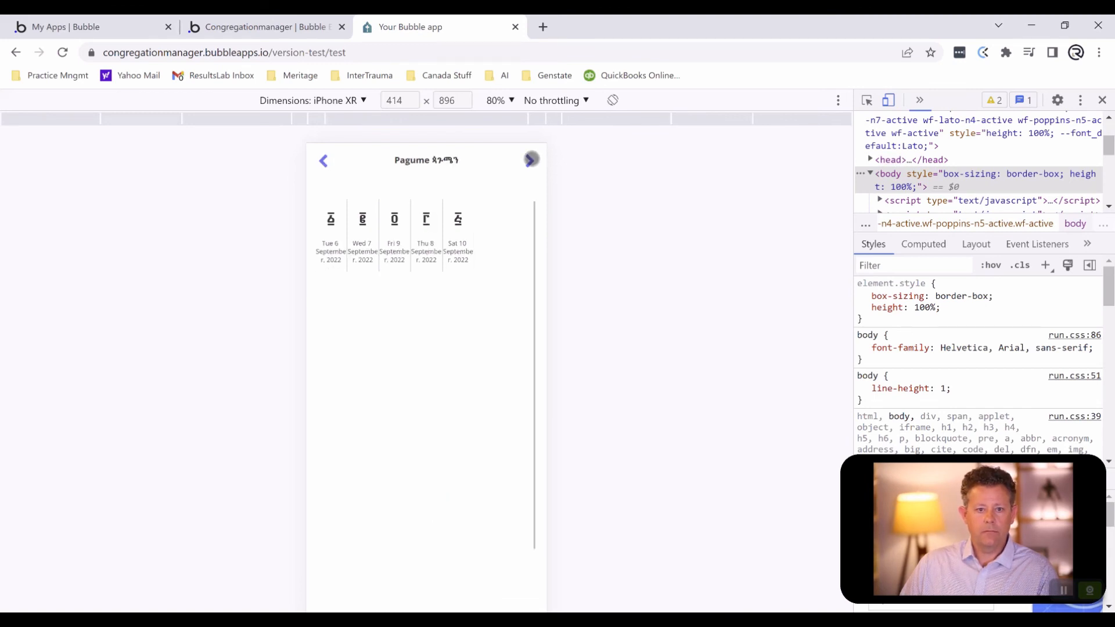
left_click(530, 160)
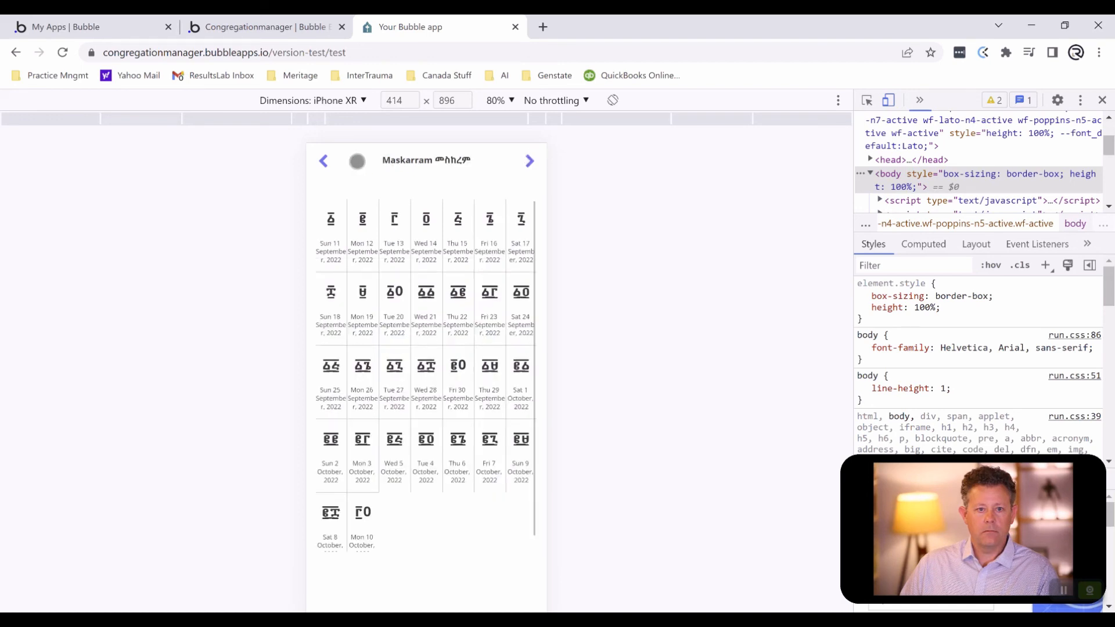
left_click(324, 161)
left_click(324, 161)
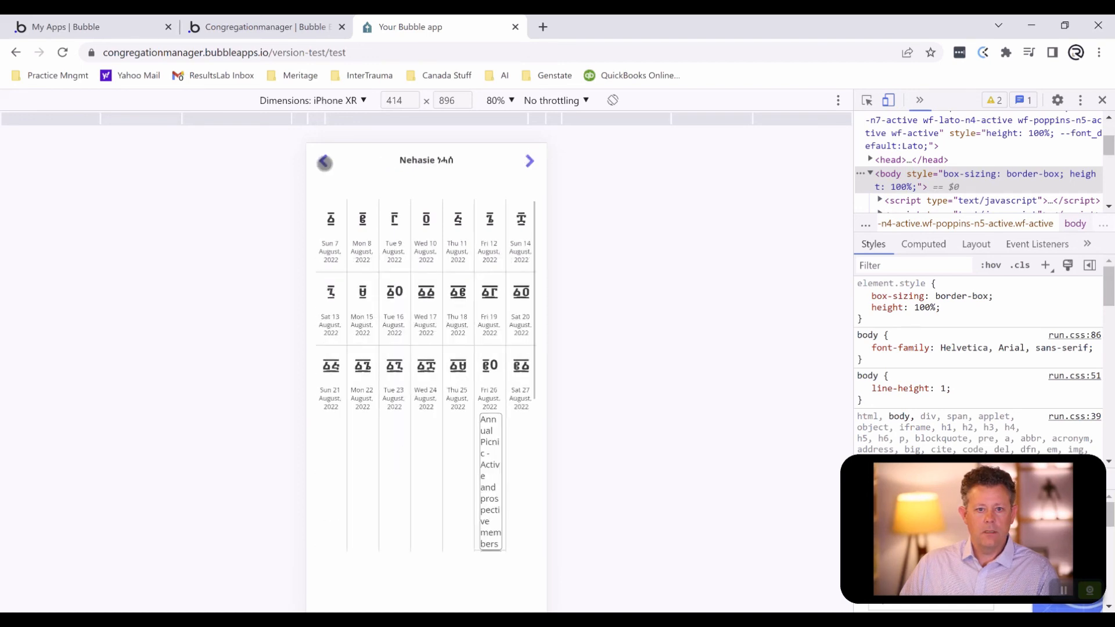
scroll(445, 276, "down", 4)
scroll(445, 276, "up", 4)
- Return to the editor's design layout and add a condition based on Current page width to the Gregorian date text in the calendar cell
left_click(254, 33)
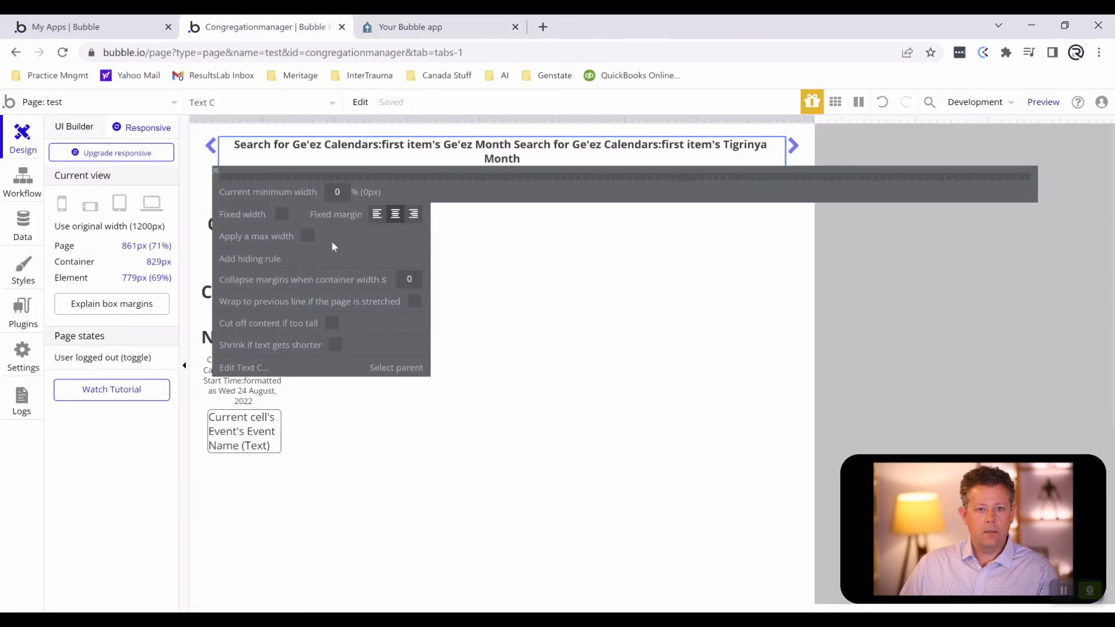
left_click(60, 128)
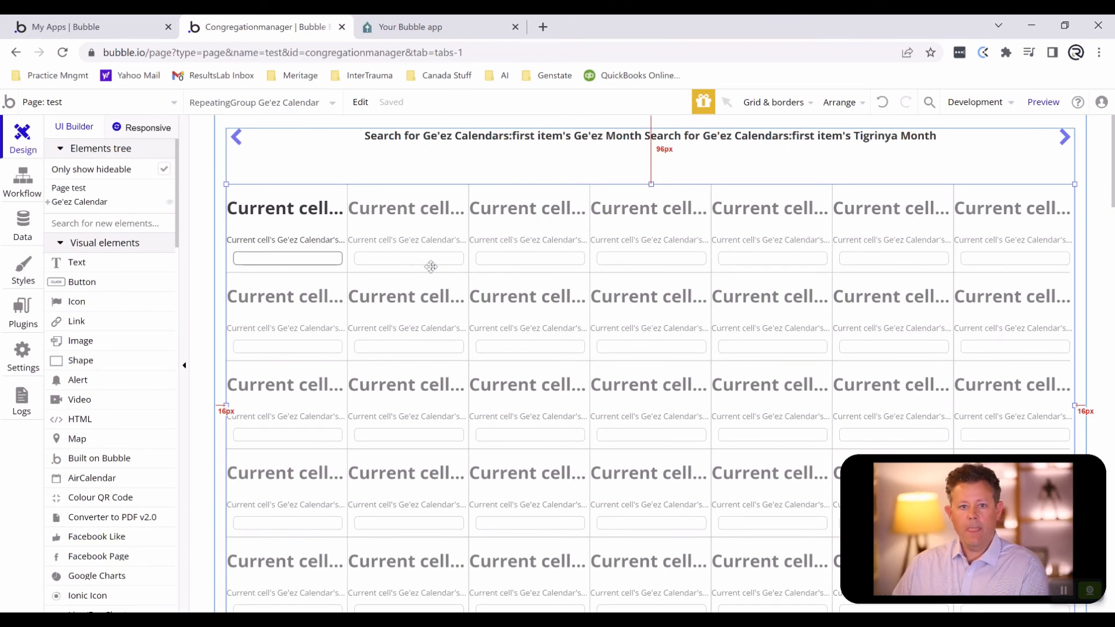
left_click(285, 241)
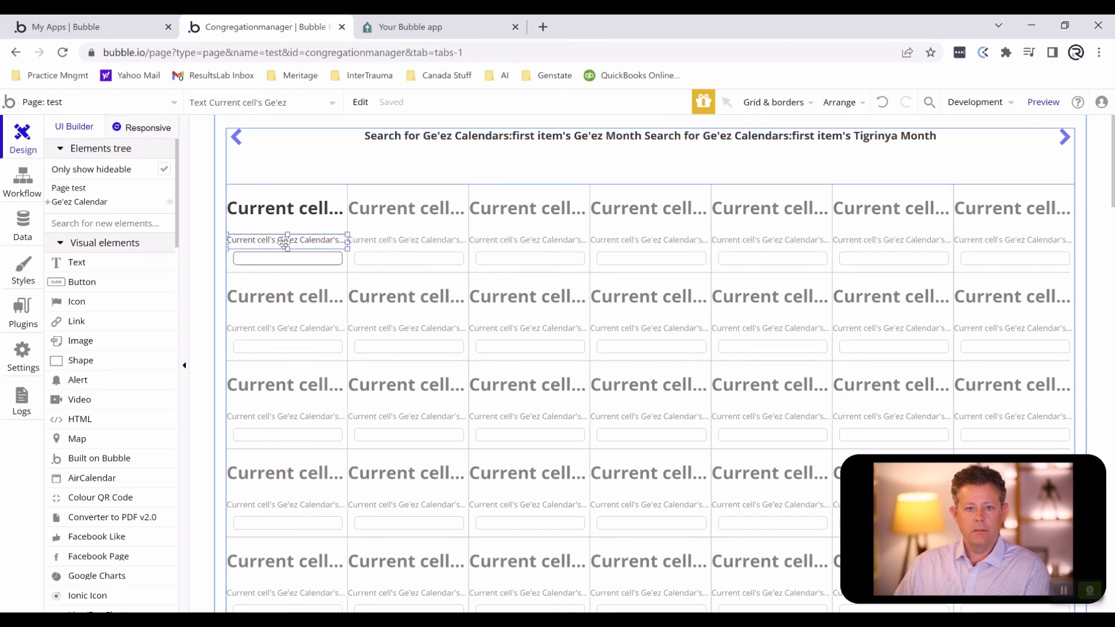
double_click(284, 241)
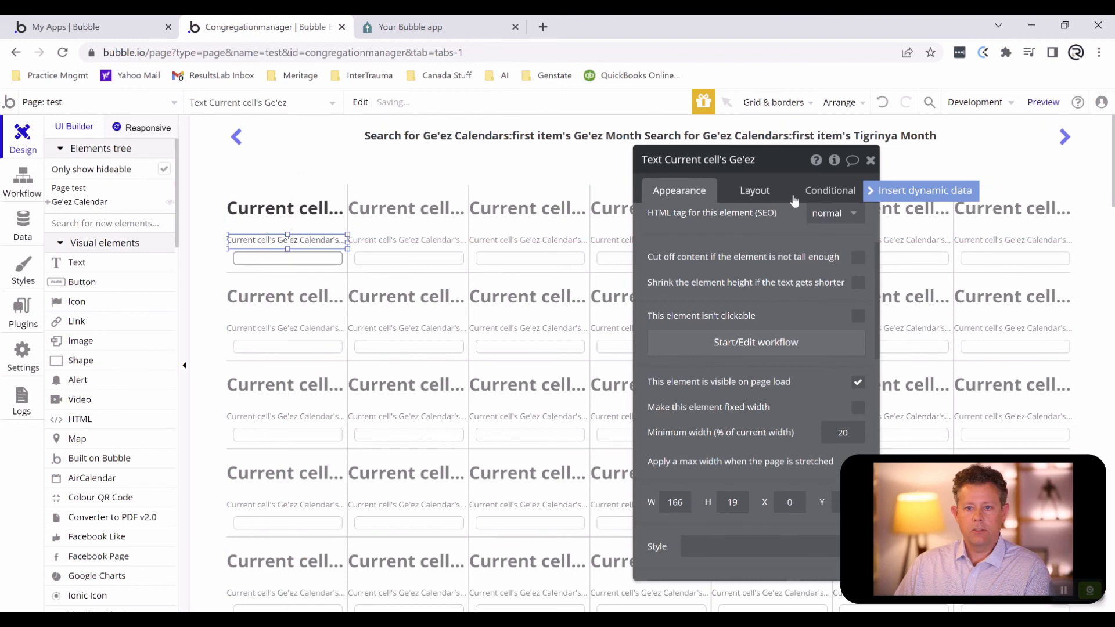
left_click(816, 196)
left_click(744, 227)
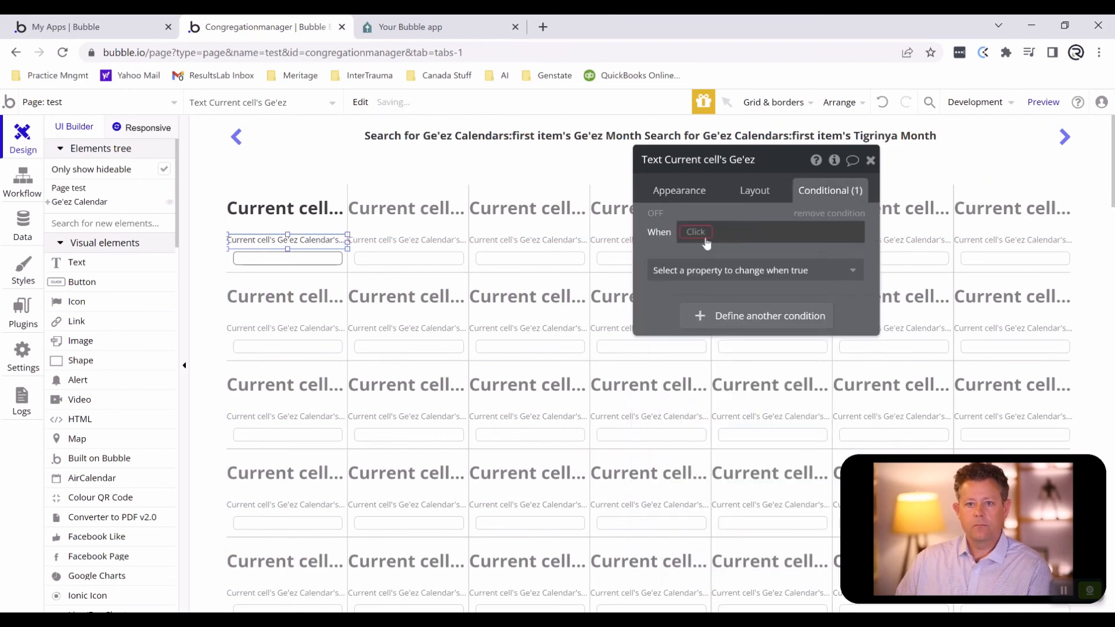
left_click(700, 232)
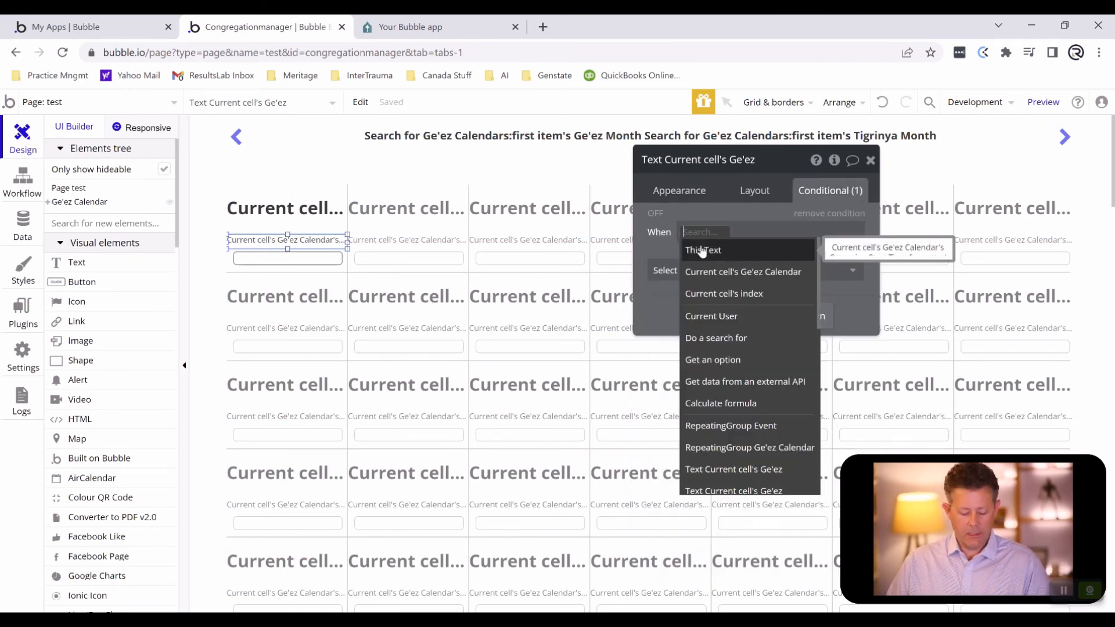
type("page")
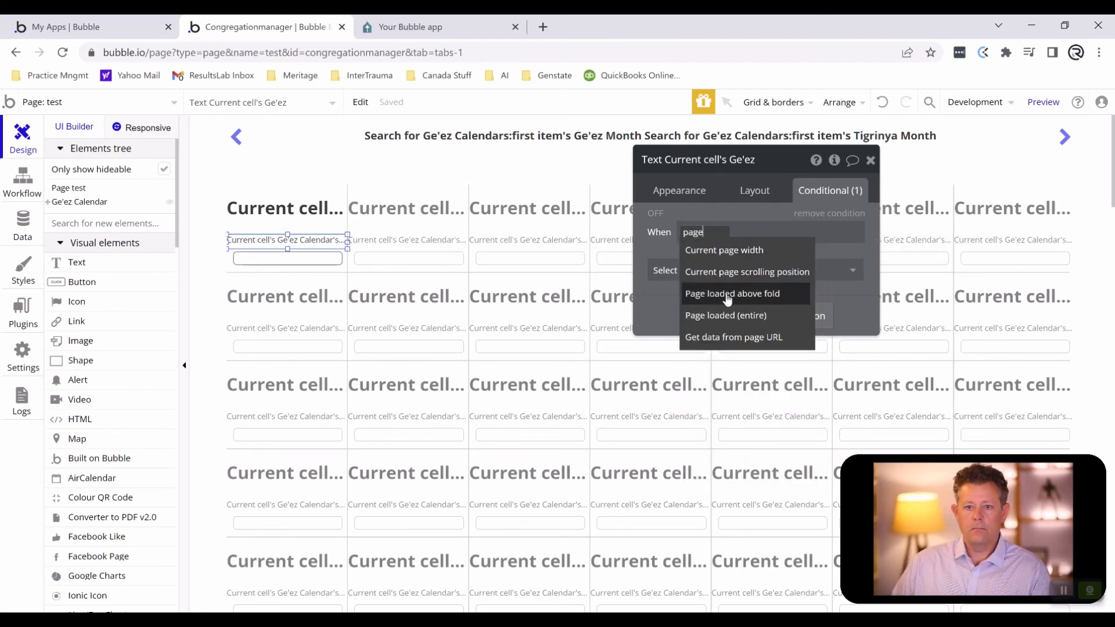
left_click(724, 249)
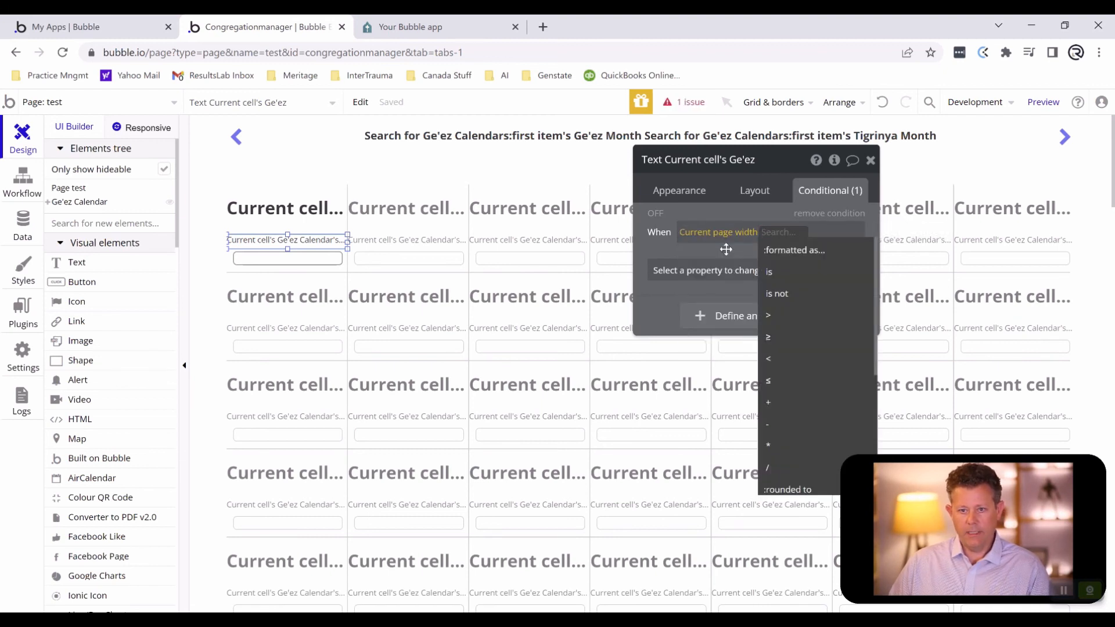
type("500")
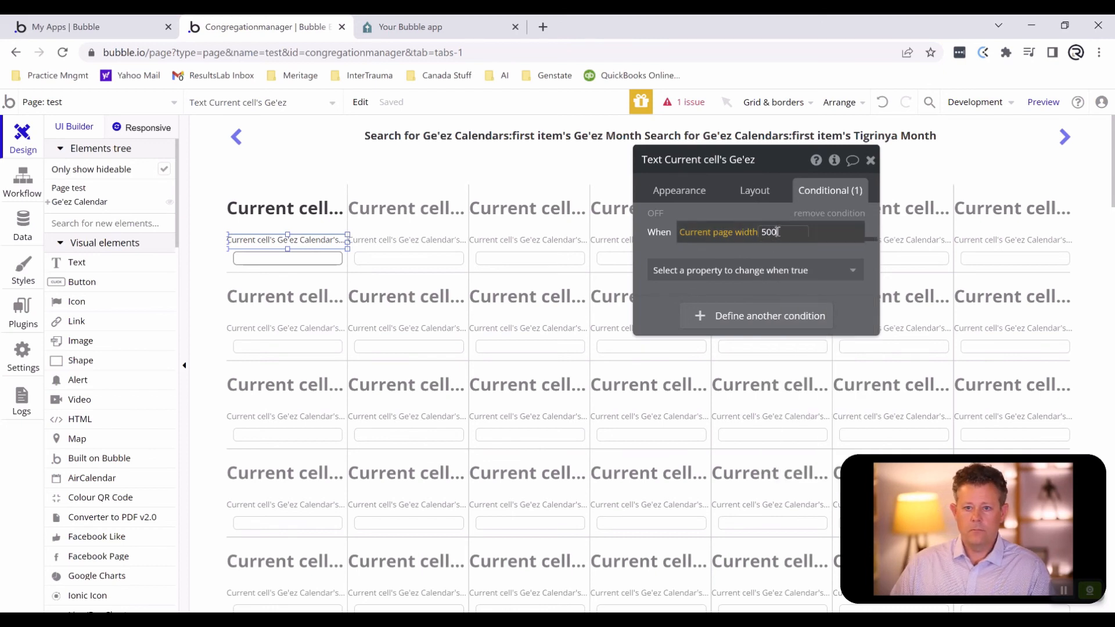
key("BackSpace")
key("BackSpace")
key("BackSpace")
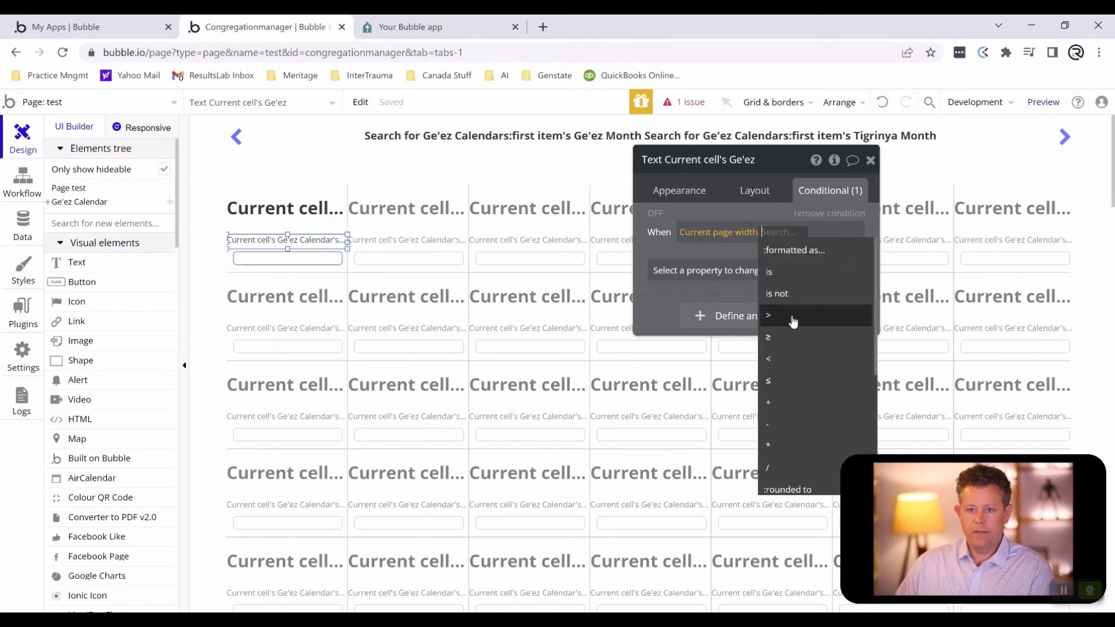
- Complete the date text's condition as page width > 500 and make it change the font size to 14
left_click(792, 316)
type("500")
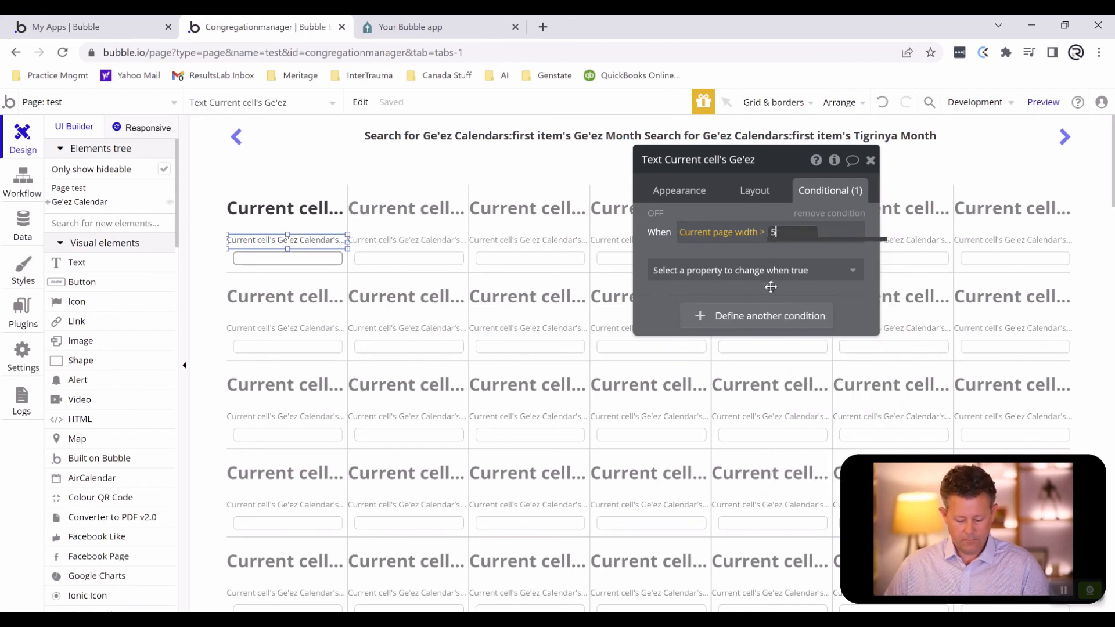
left_click(755, 251)
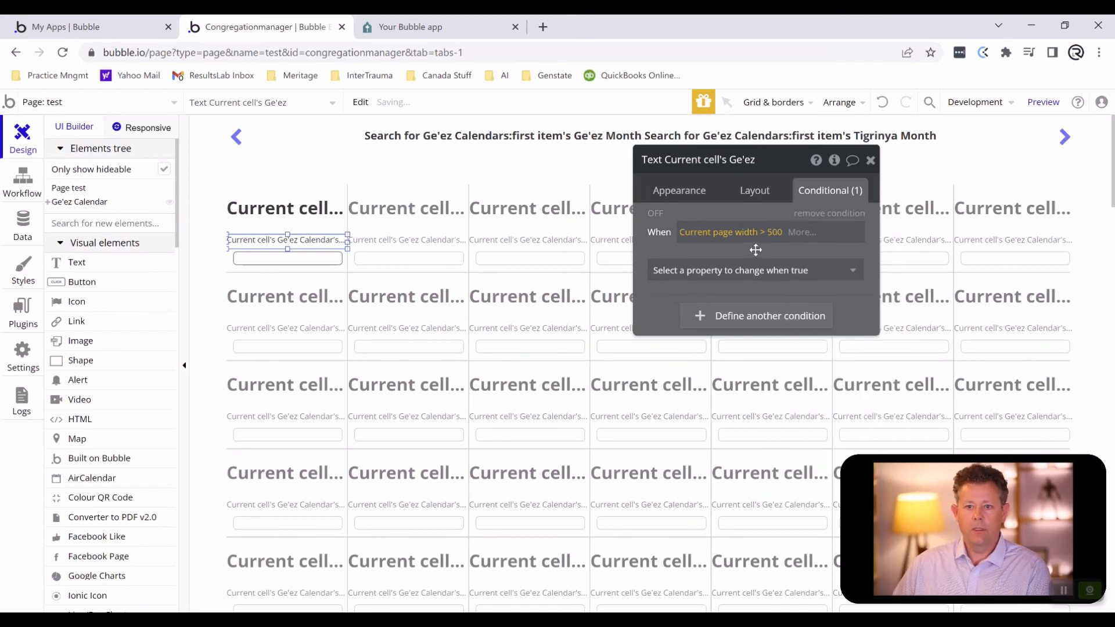
left_click(759, 270)
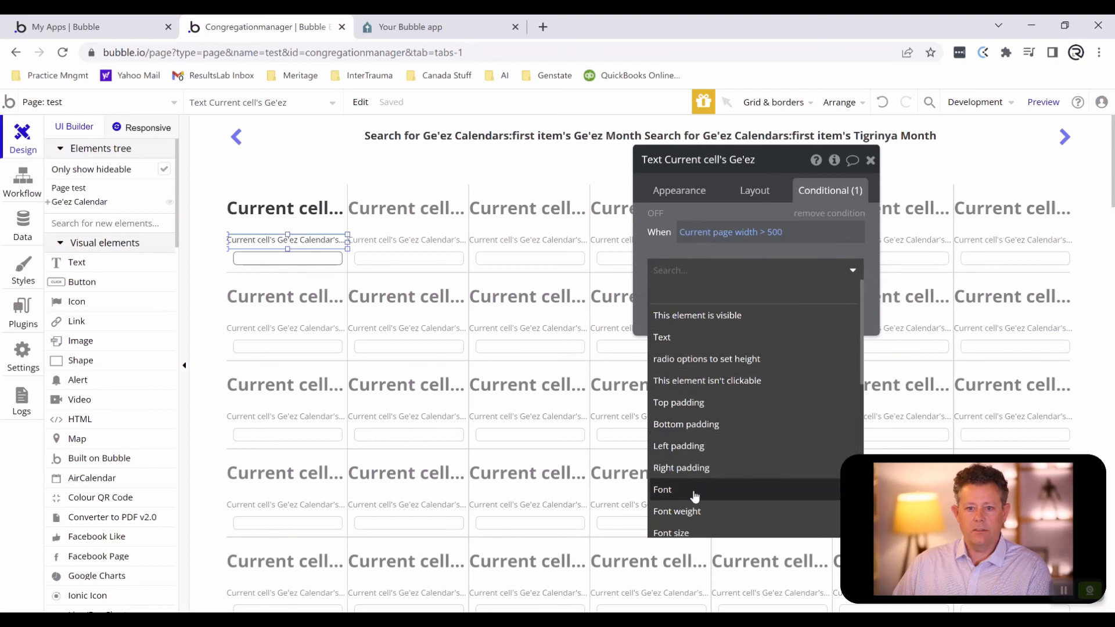
left_click(695, 530)
left_click(824, 267)
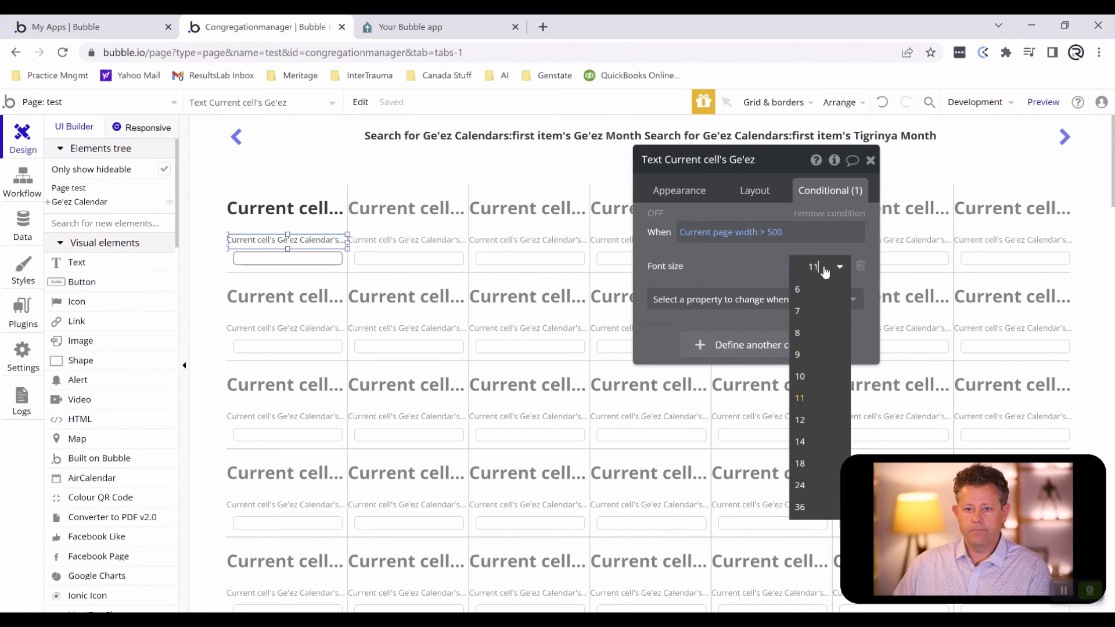
left_click(807, 442)
- Check the updated calendar preview at full desktop width without the developer tools, and return to the editor
left_click(400, 35)
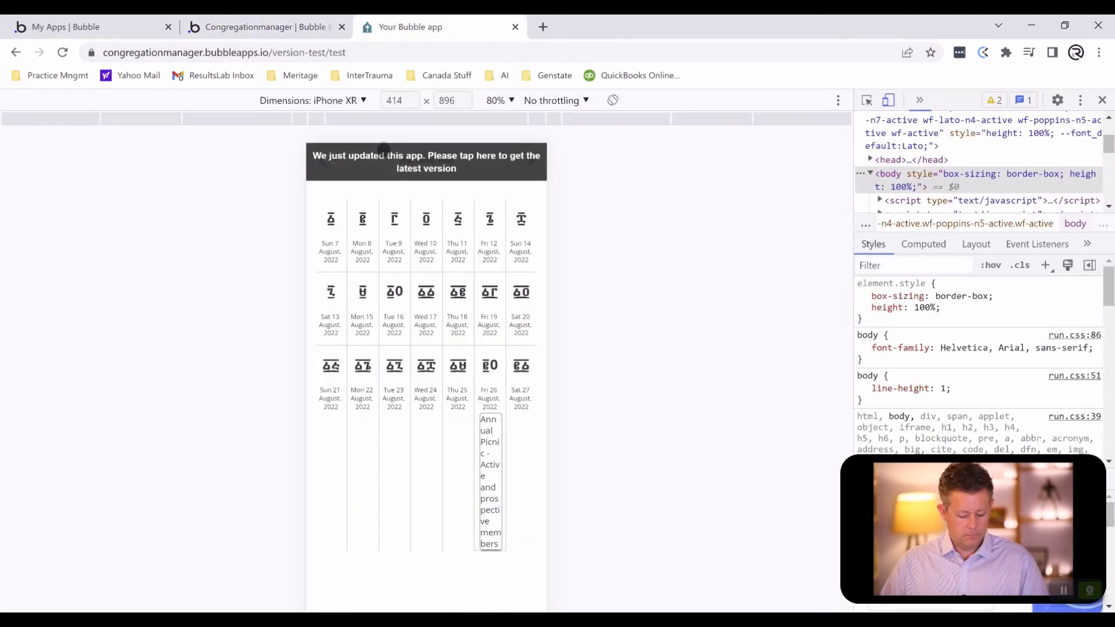
key("F12")
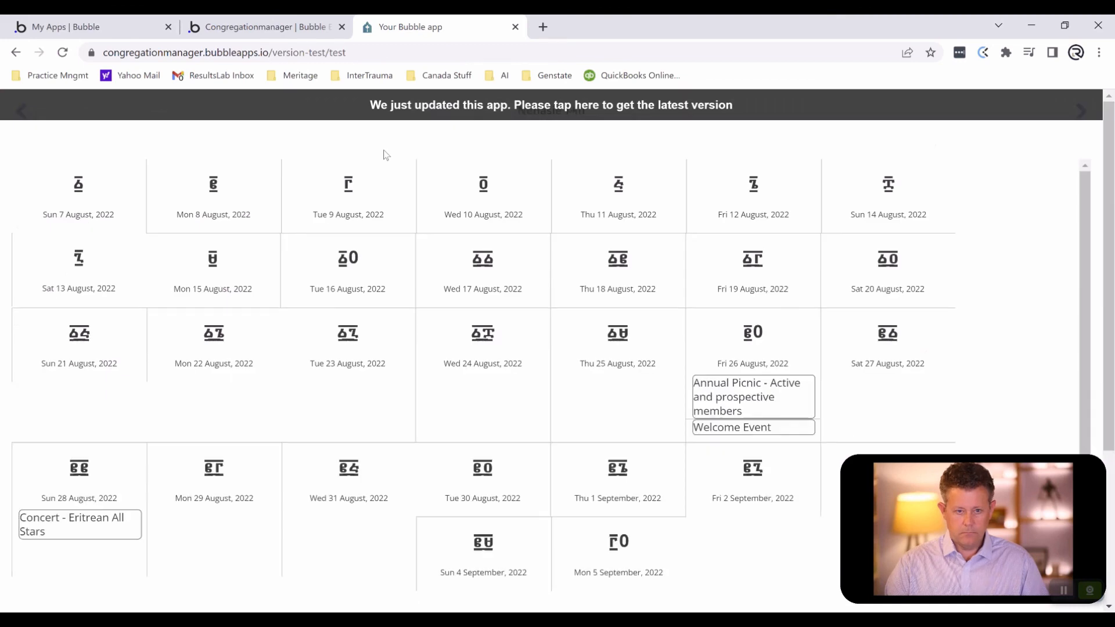
left_click(413, 118)
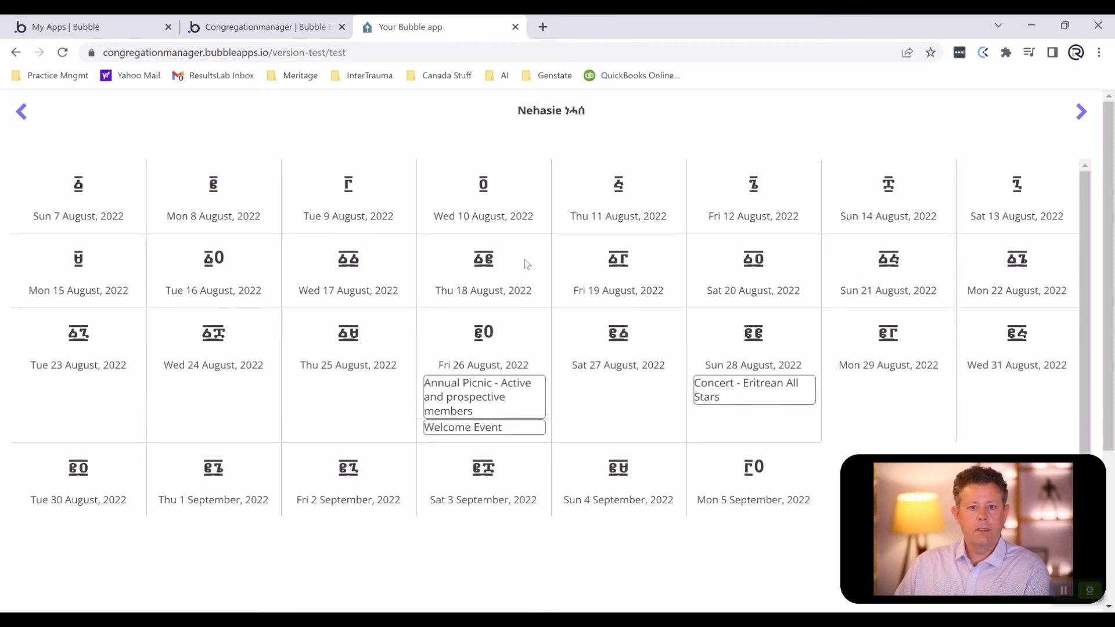
left_click(272, 33)
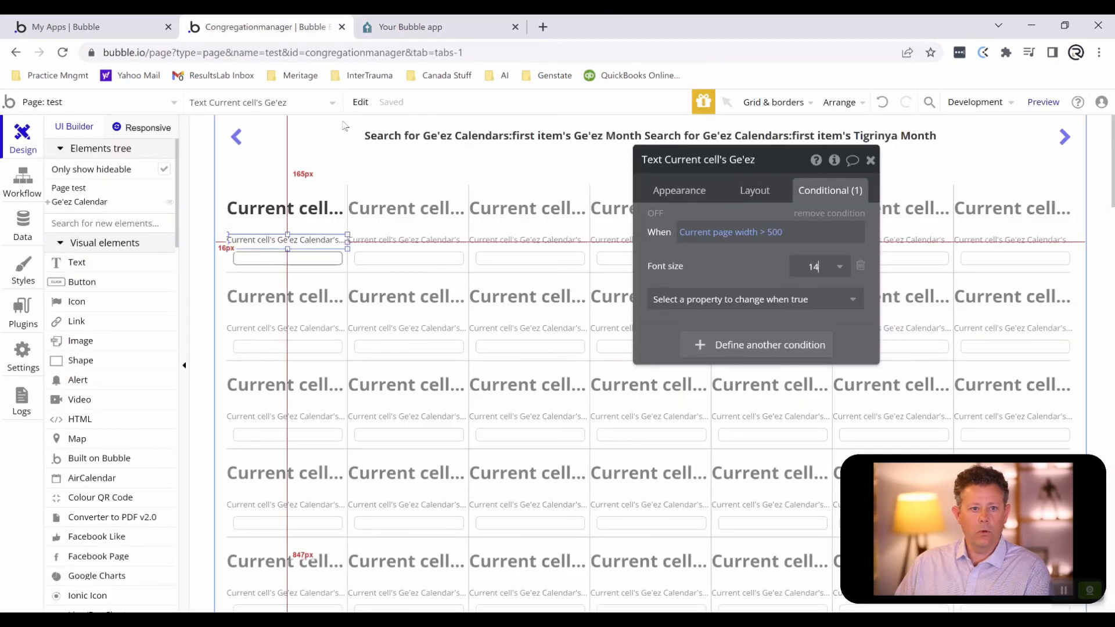